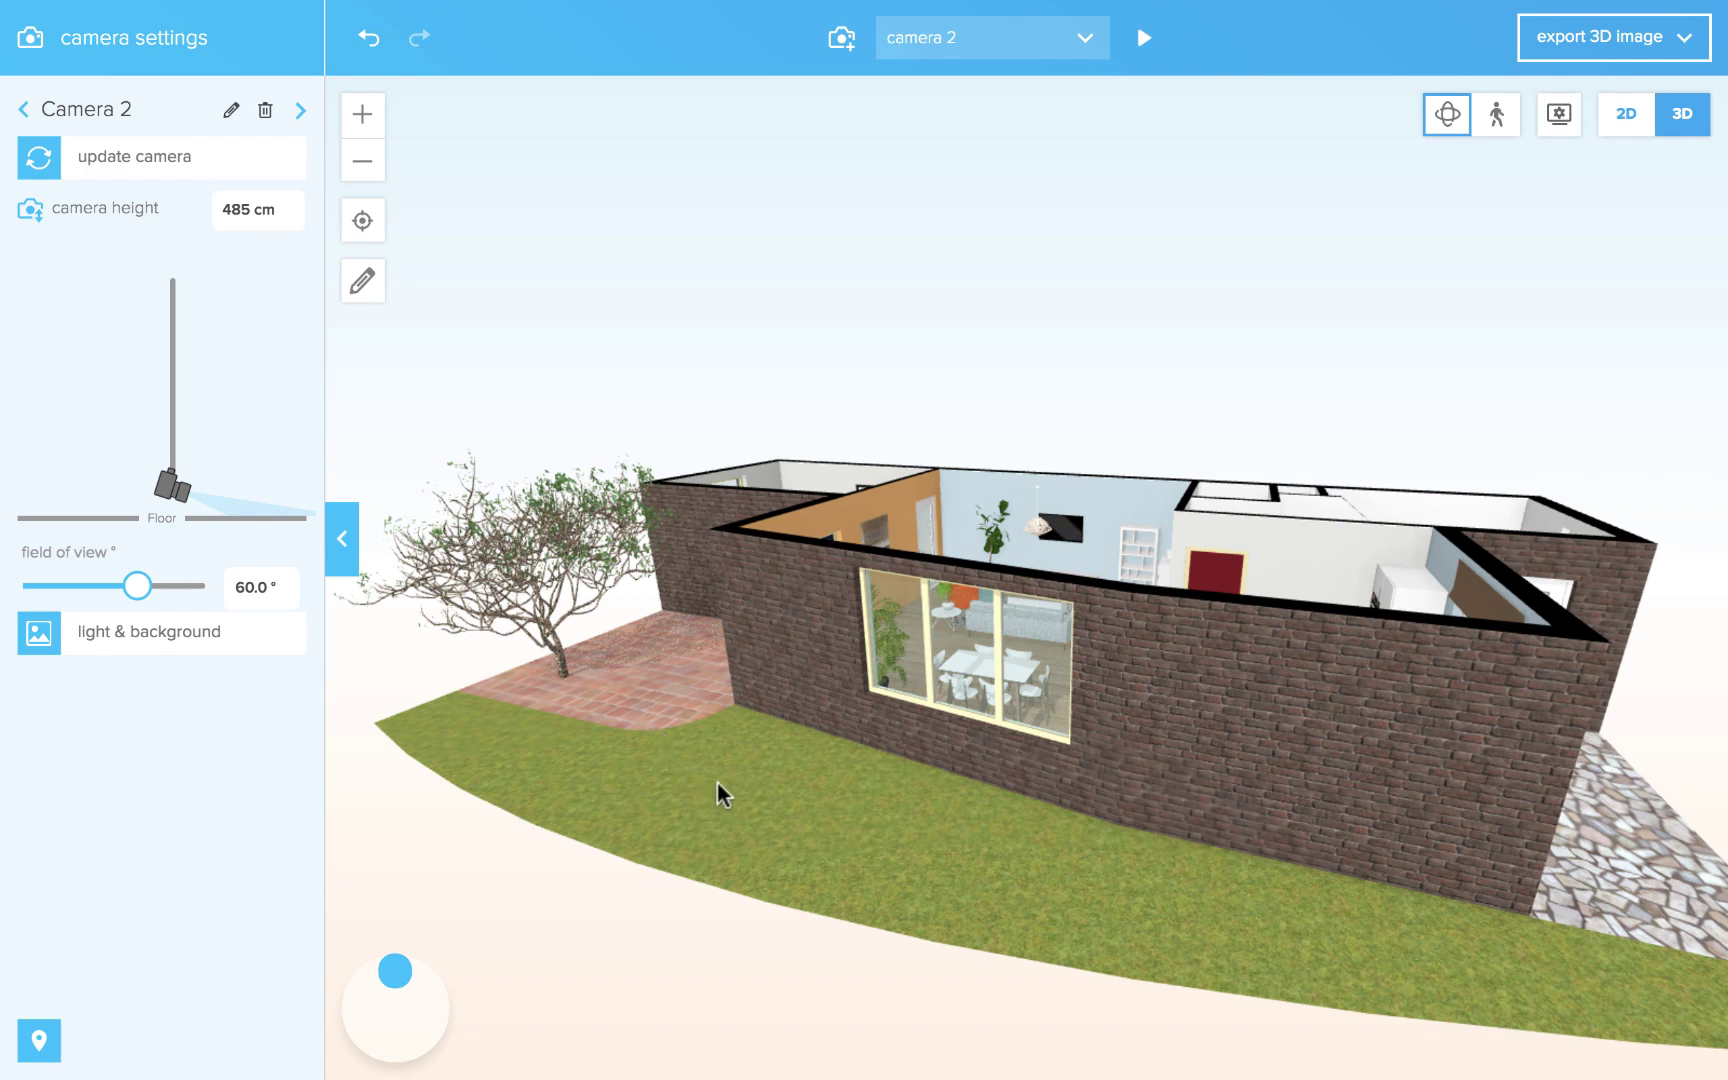
Orbit the 3D view up and around toward the front door, raising the camera to 657 cm
left_click_drag(724, 787, 971, 850)
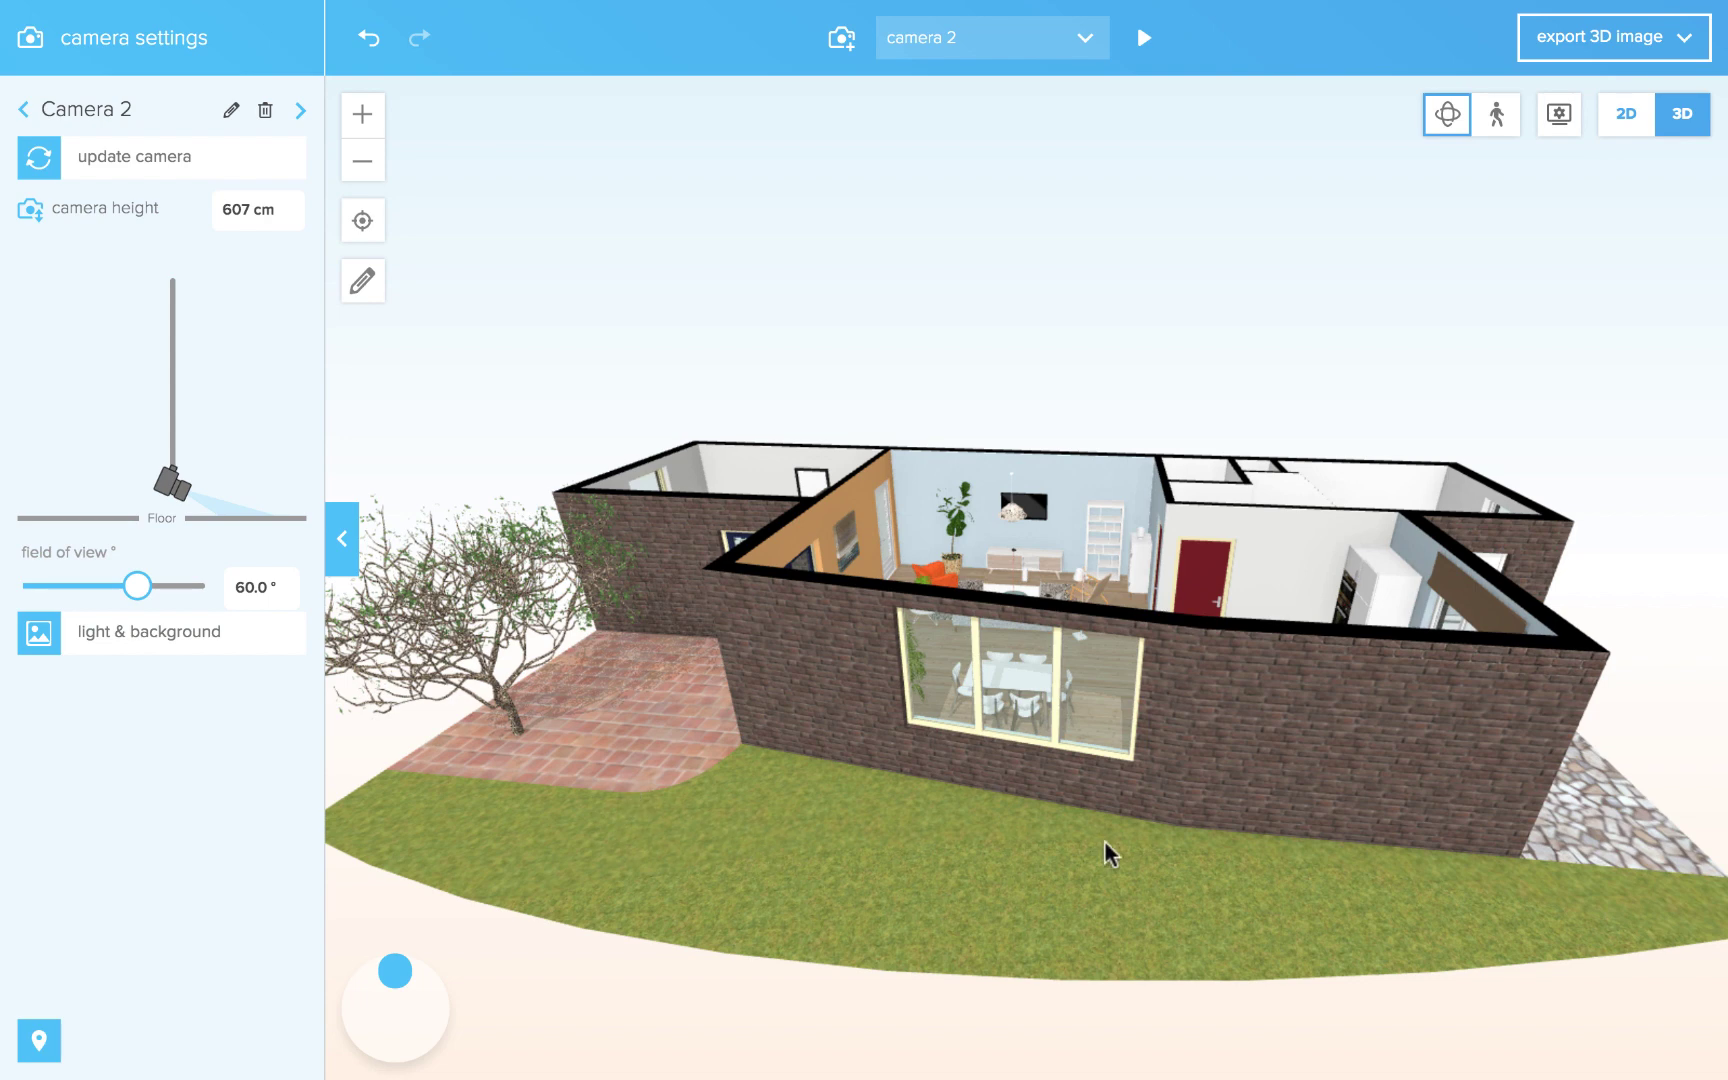
left_click_drag(1086, 826, 1682, 220)
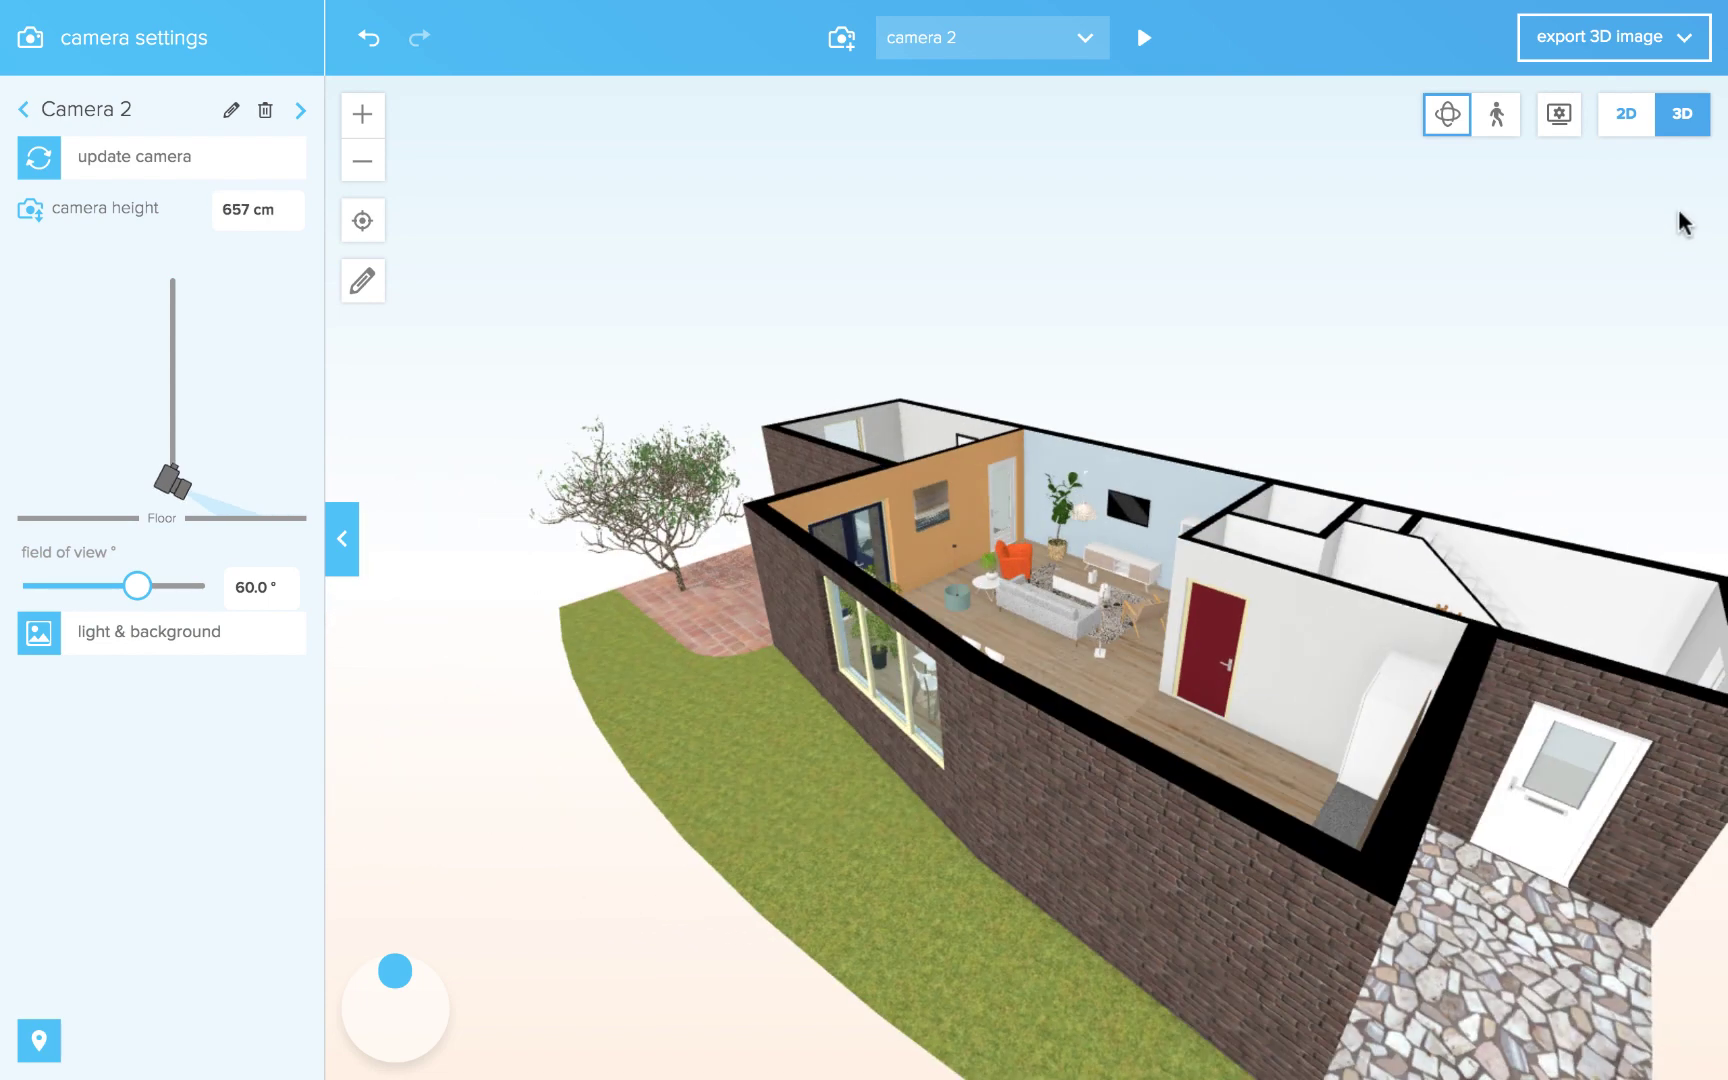
Show the ground floor as a coloured 2D plan, zoomed in and centred, with the Kitchen deselected
left_click(1628, 118)
left_click(1445, 120)
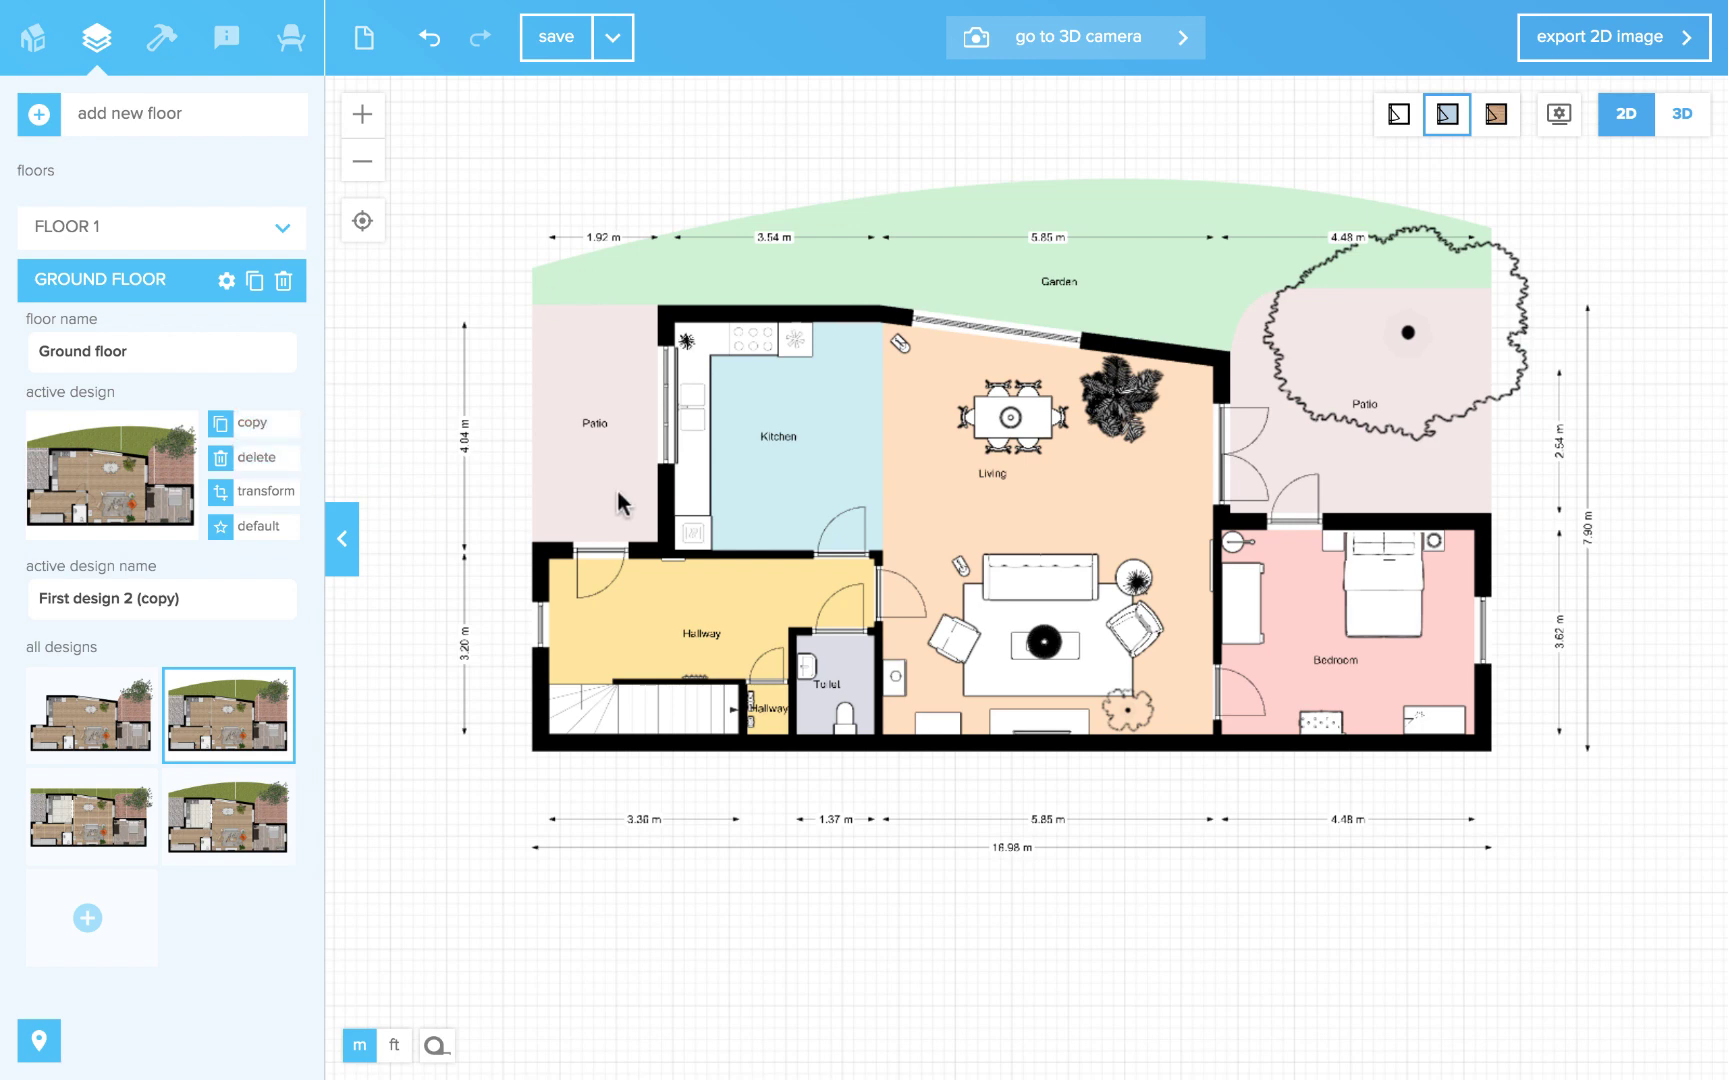
scroll(636, 490, "up", 2)
scroll(934, 437, "up", 1)
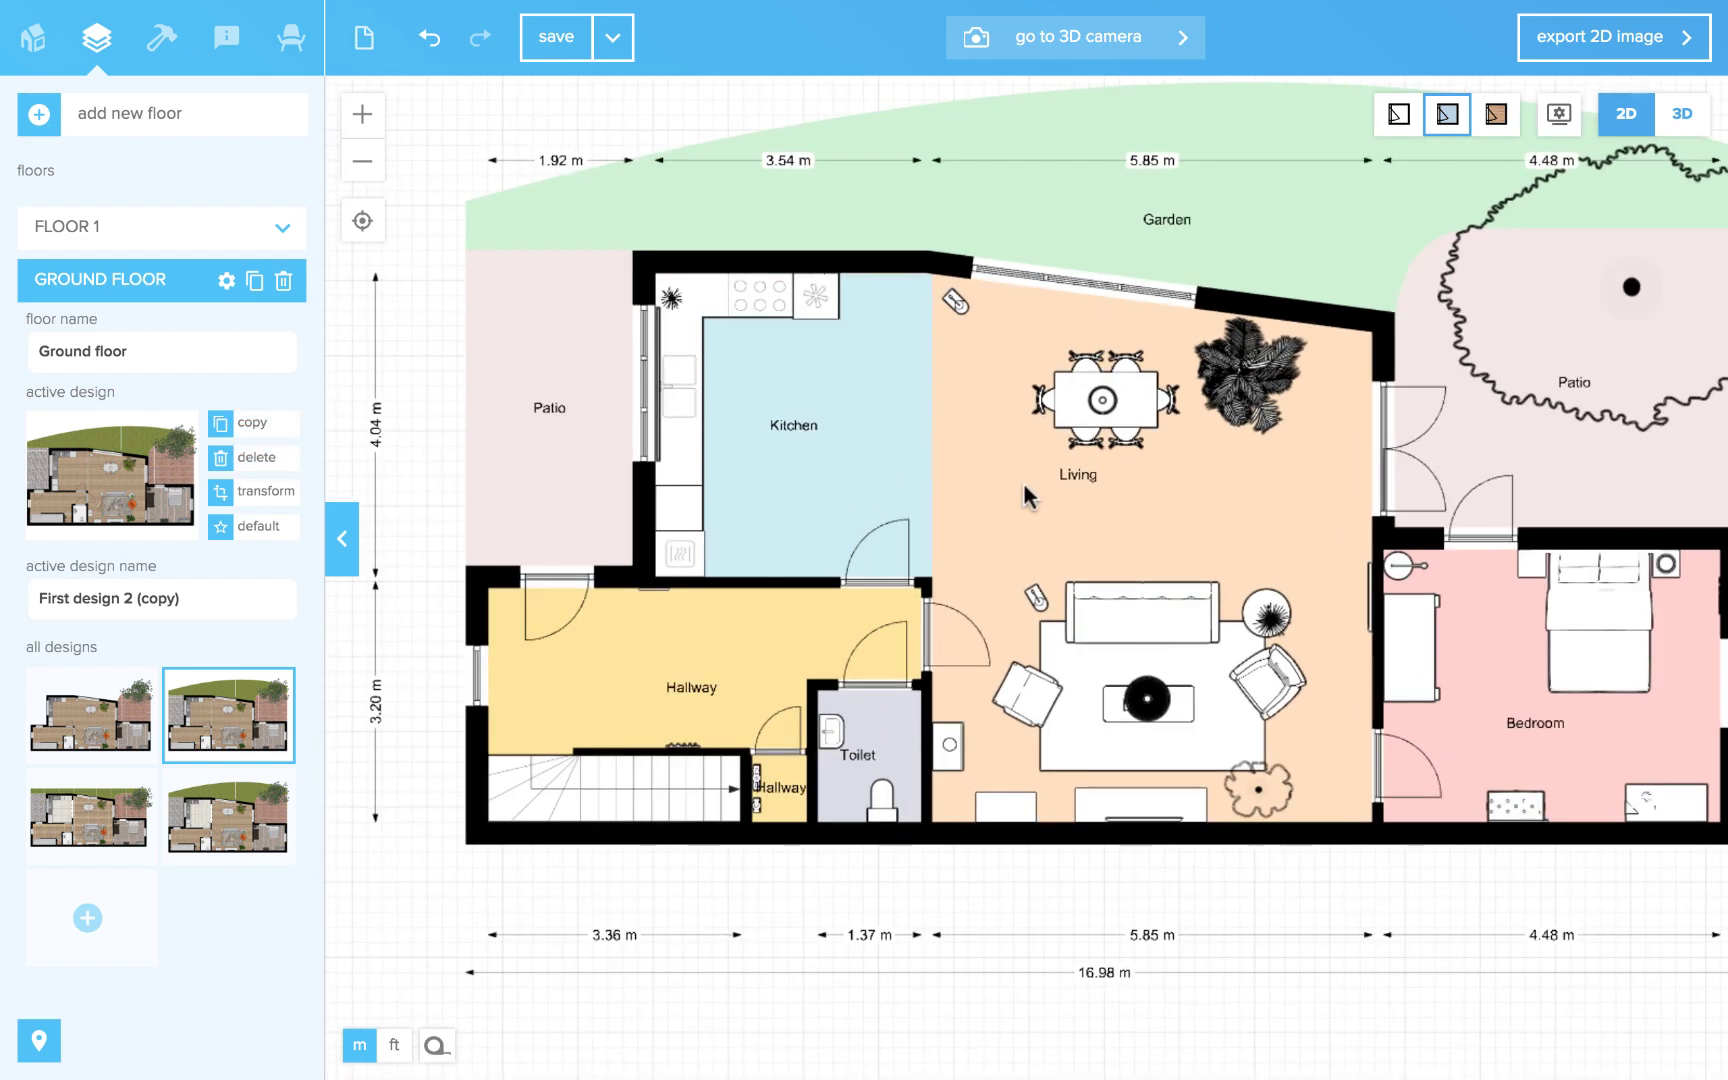
left_click_drag(1034, 494, 1041, 558)
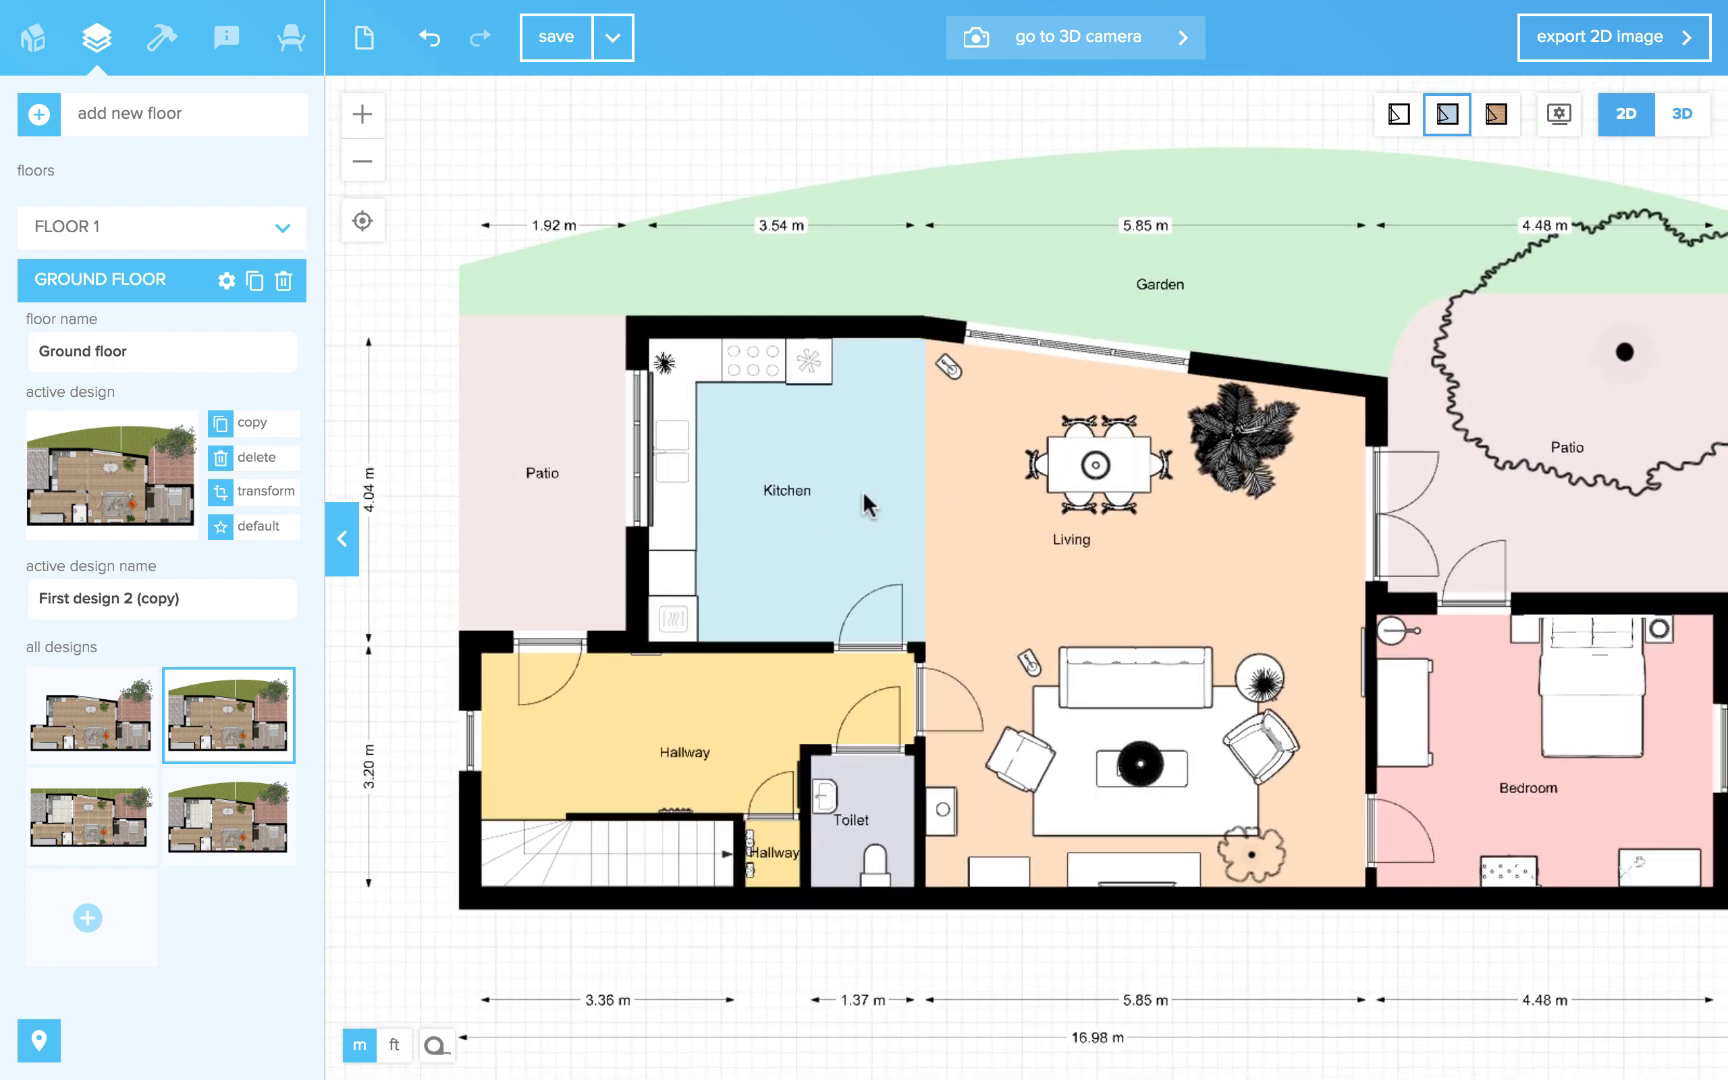
left_click(863, 491)
key("Escape")
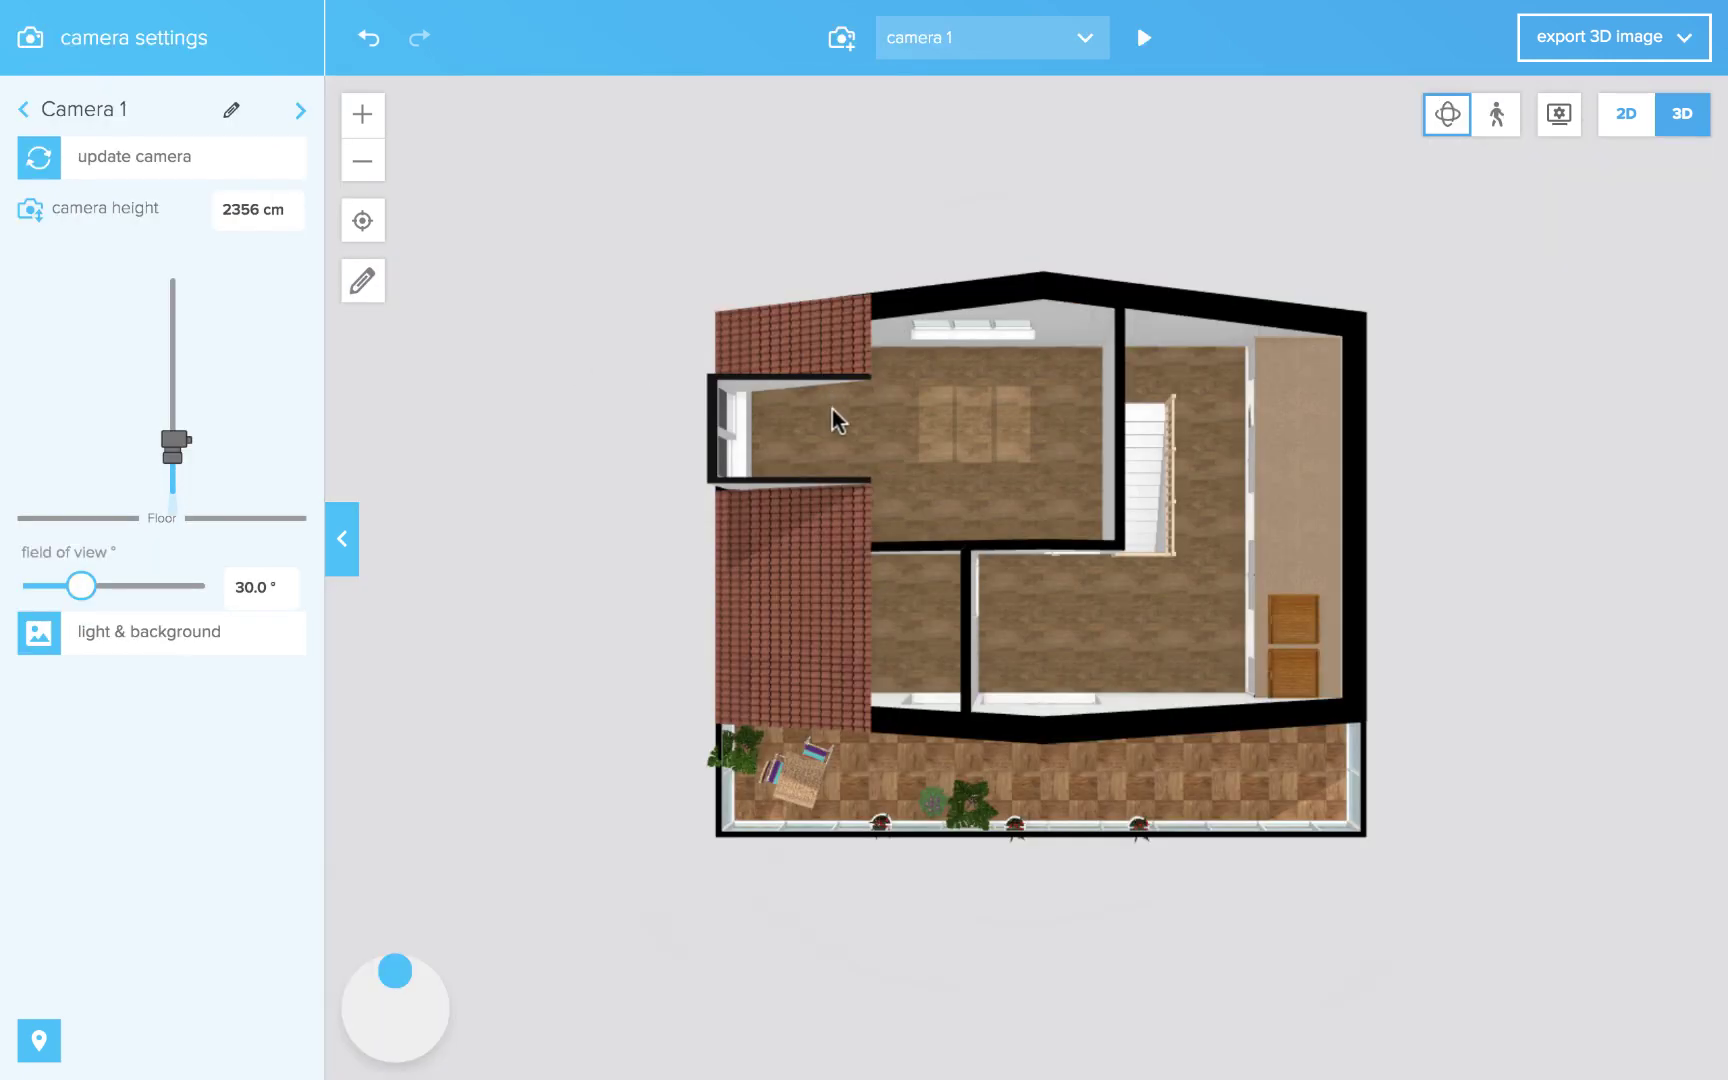
Orbit the Floor 1 model, drop to eye level on the landing, and look down at the staircase
left_click_drag(833, 409, 811, 550)
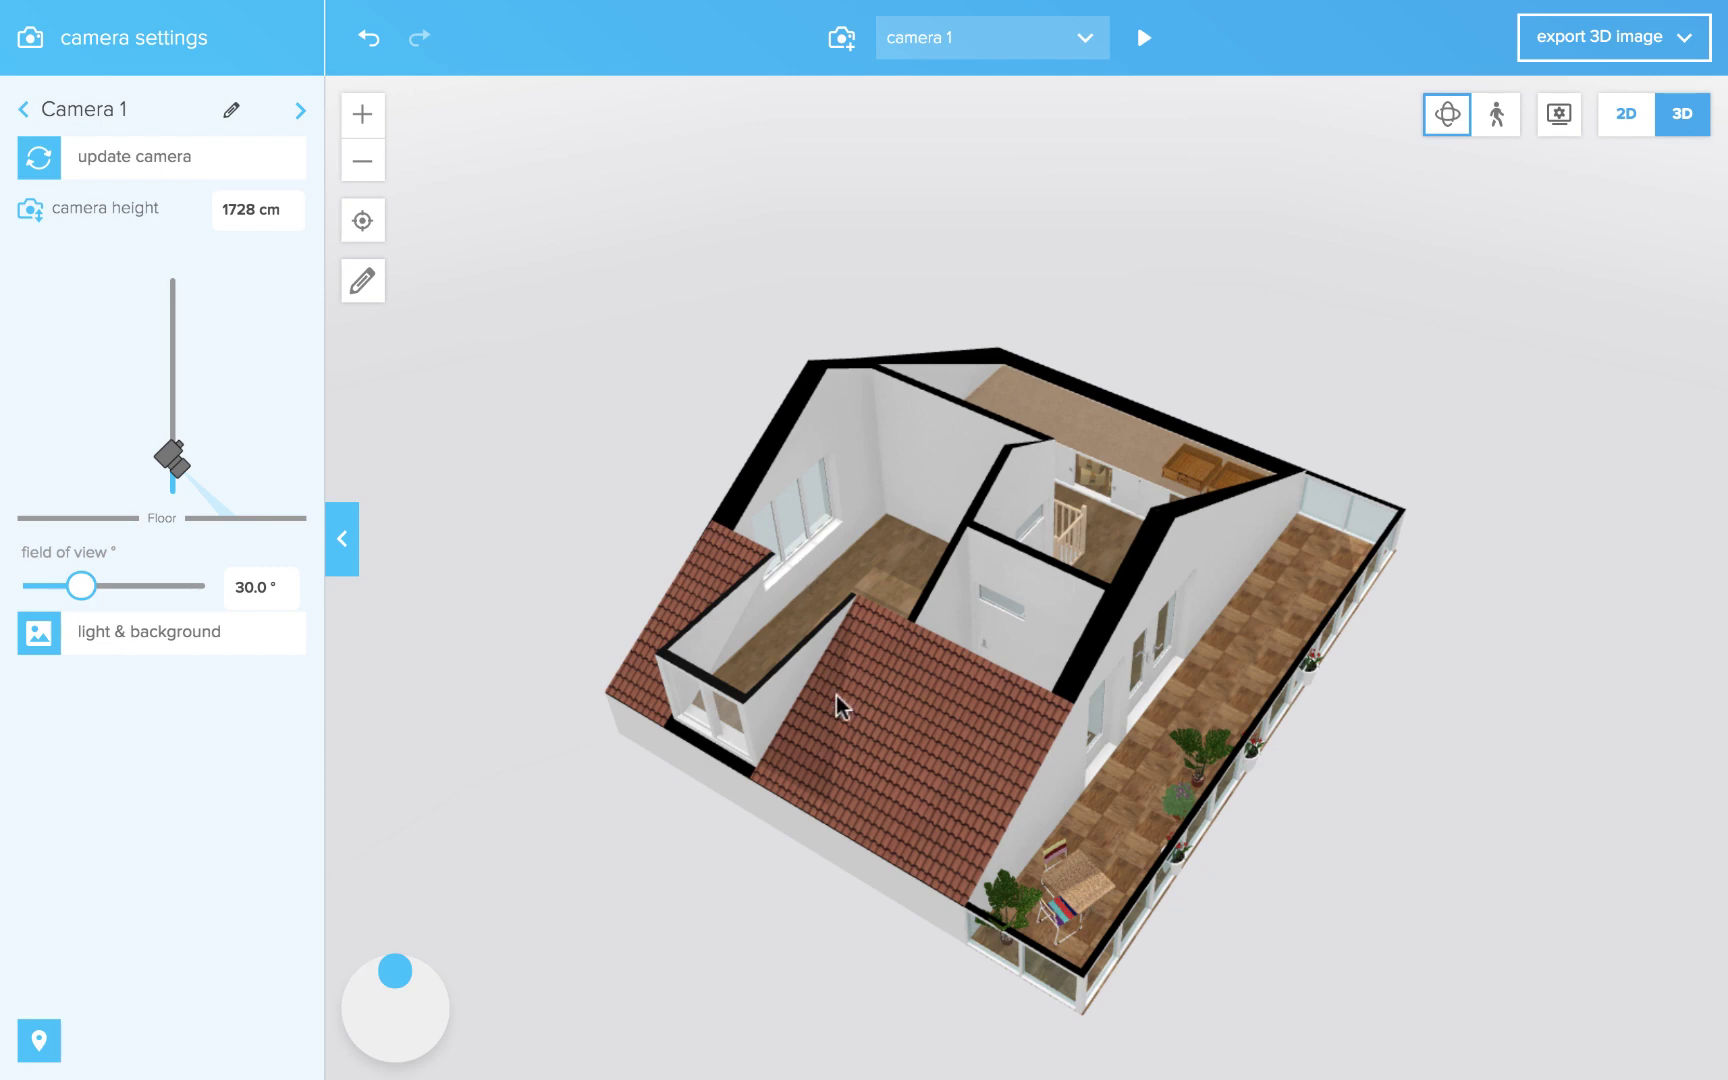
left_click_drag(841, 759, 1153, 565)
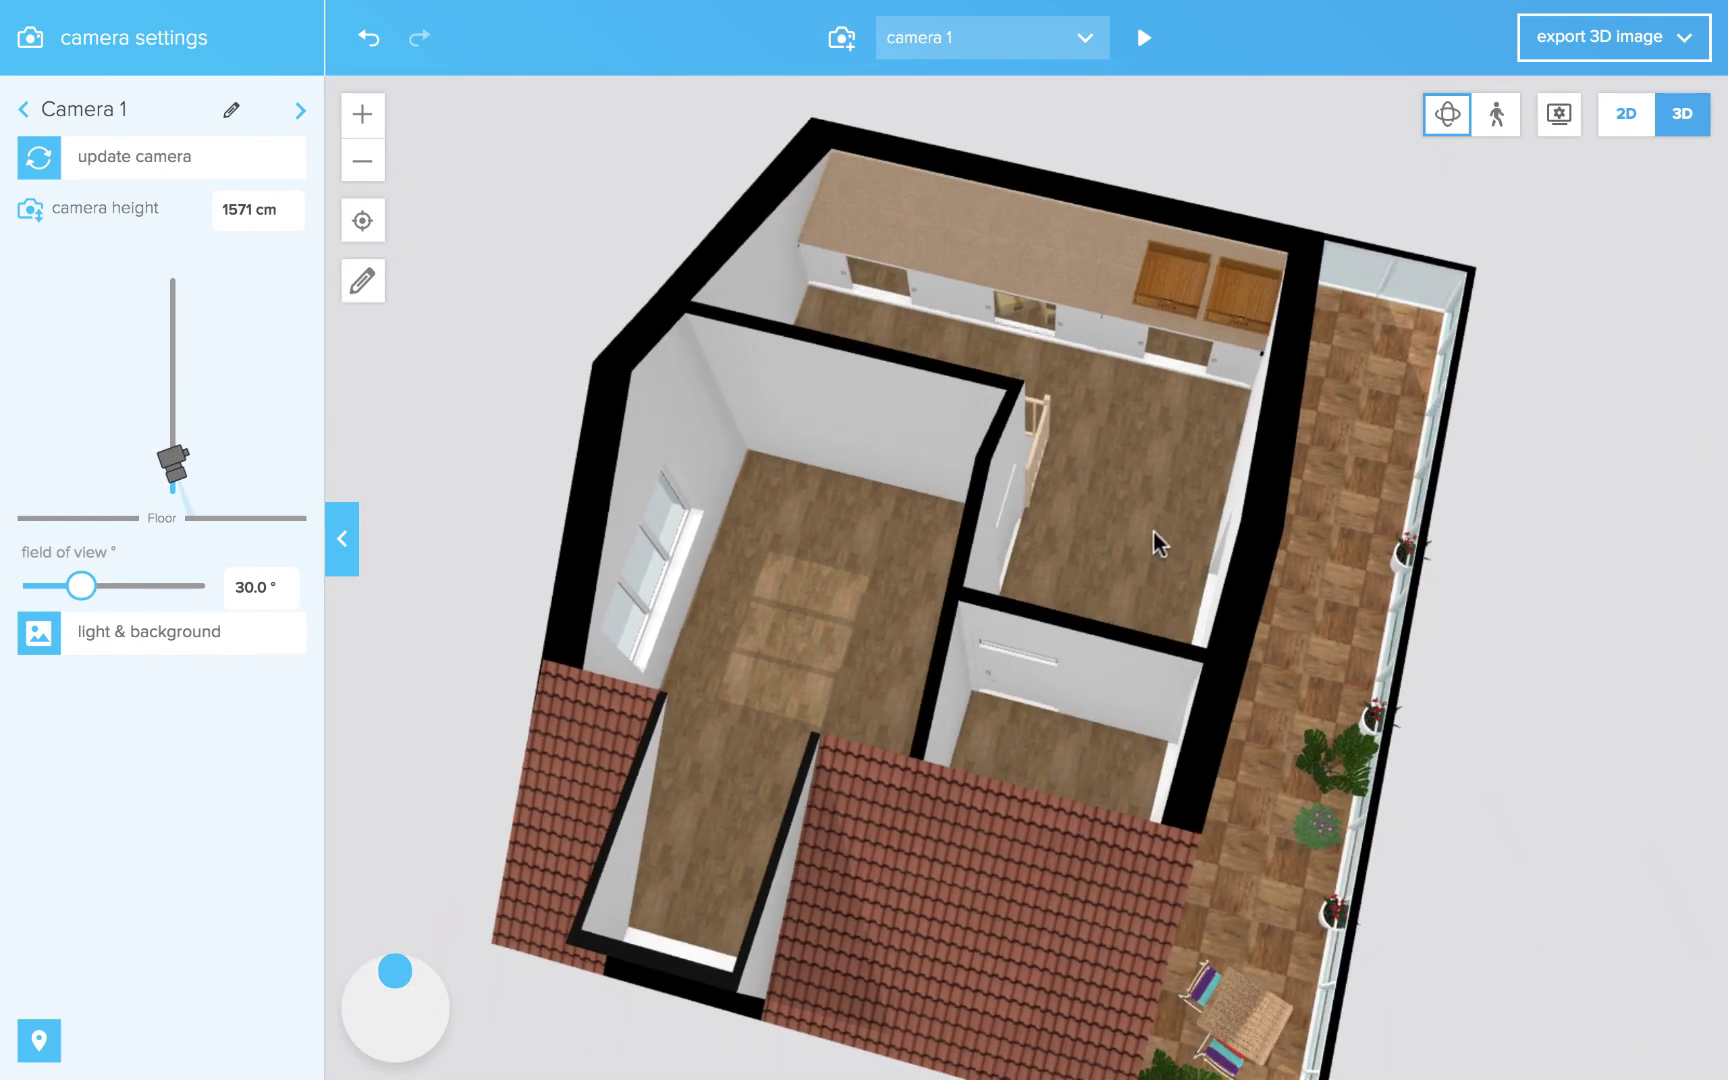
double_click(1153, 531)
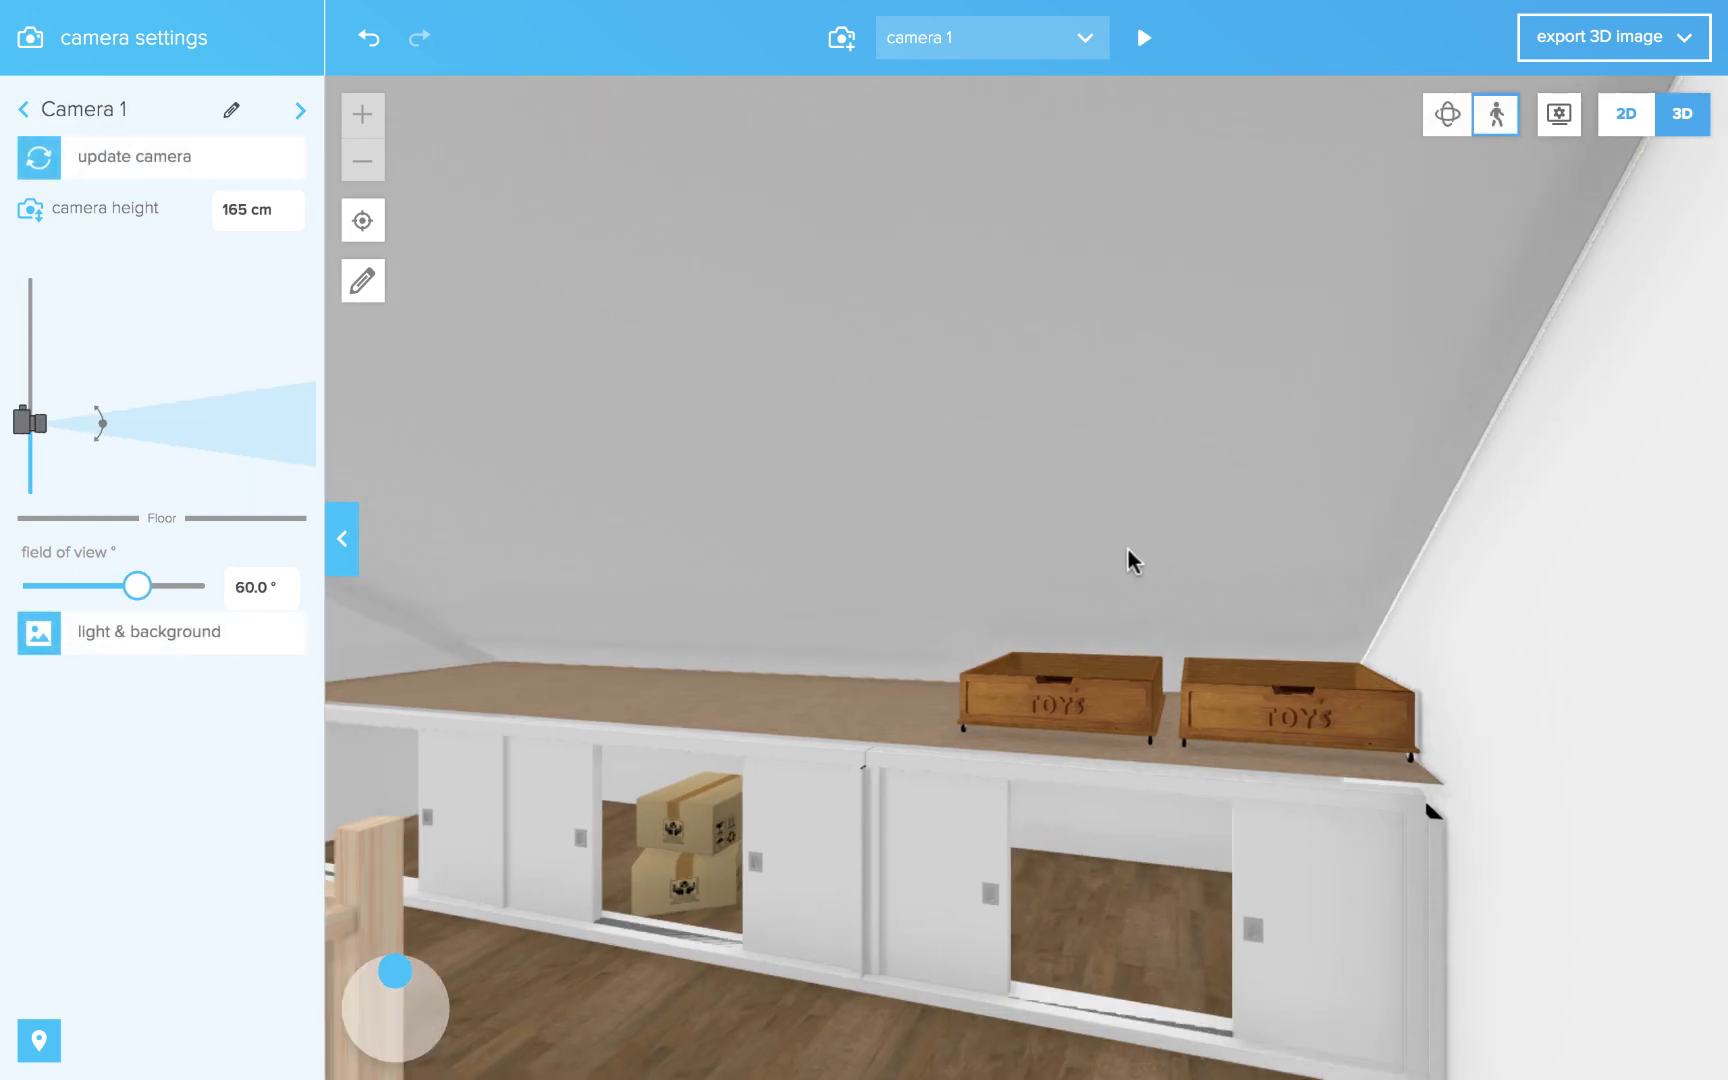
left_click_drag(1006, 653, 919, 670)
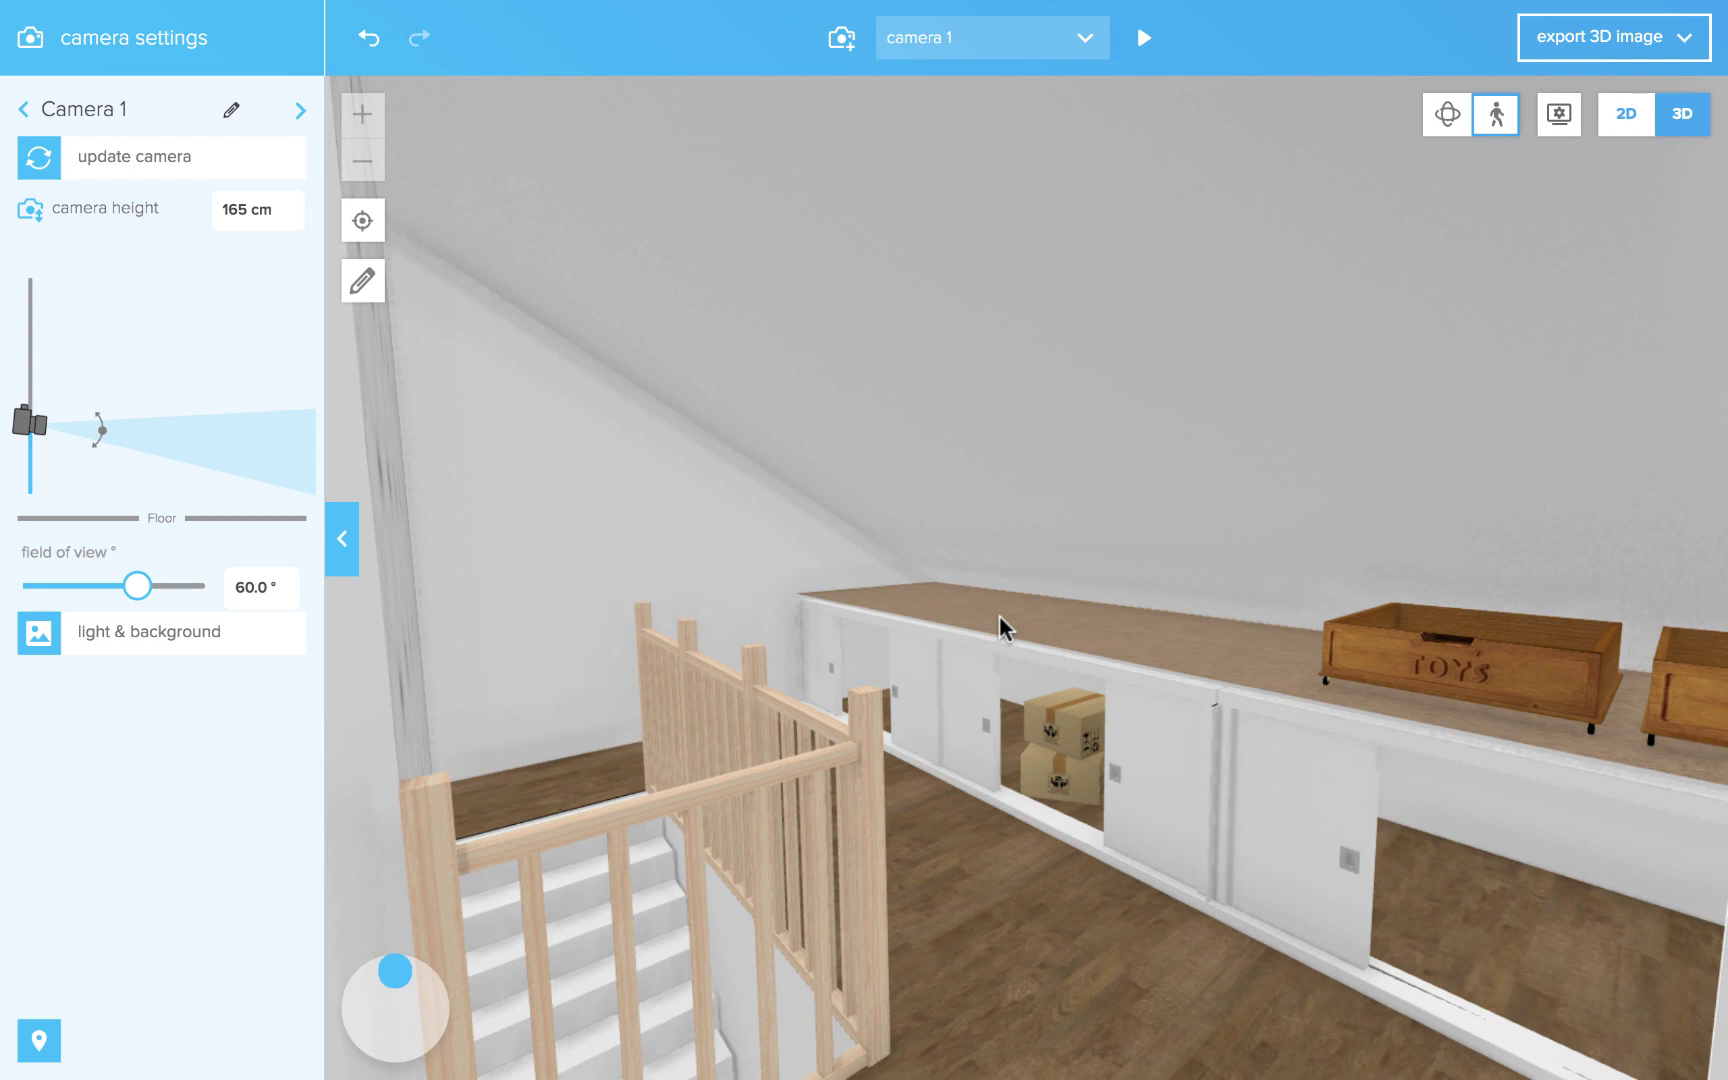
left_click_drag(999, 616, 862, 657)
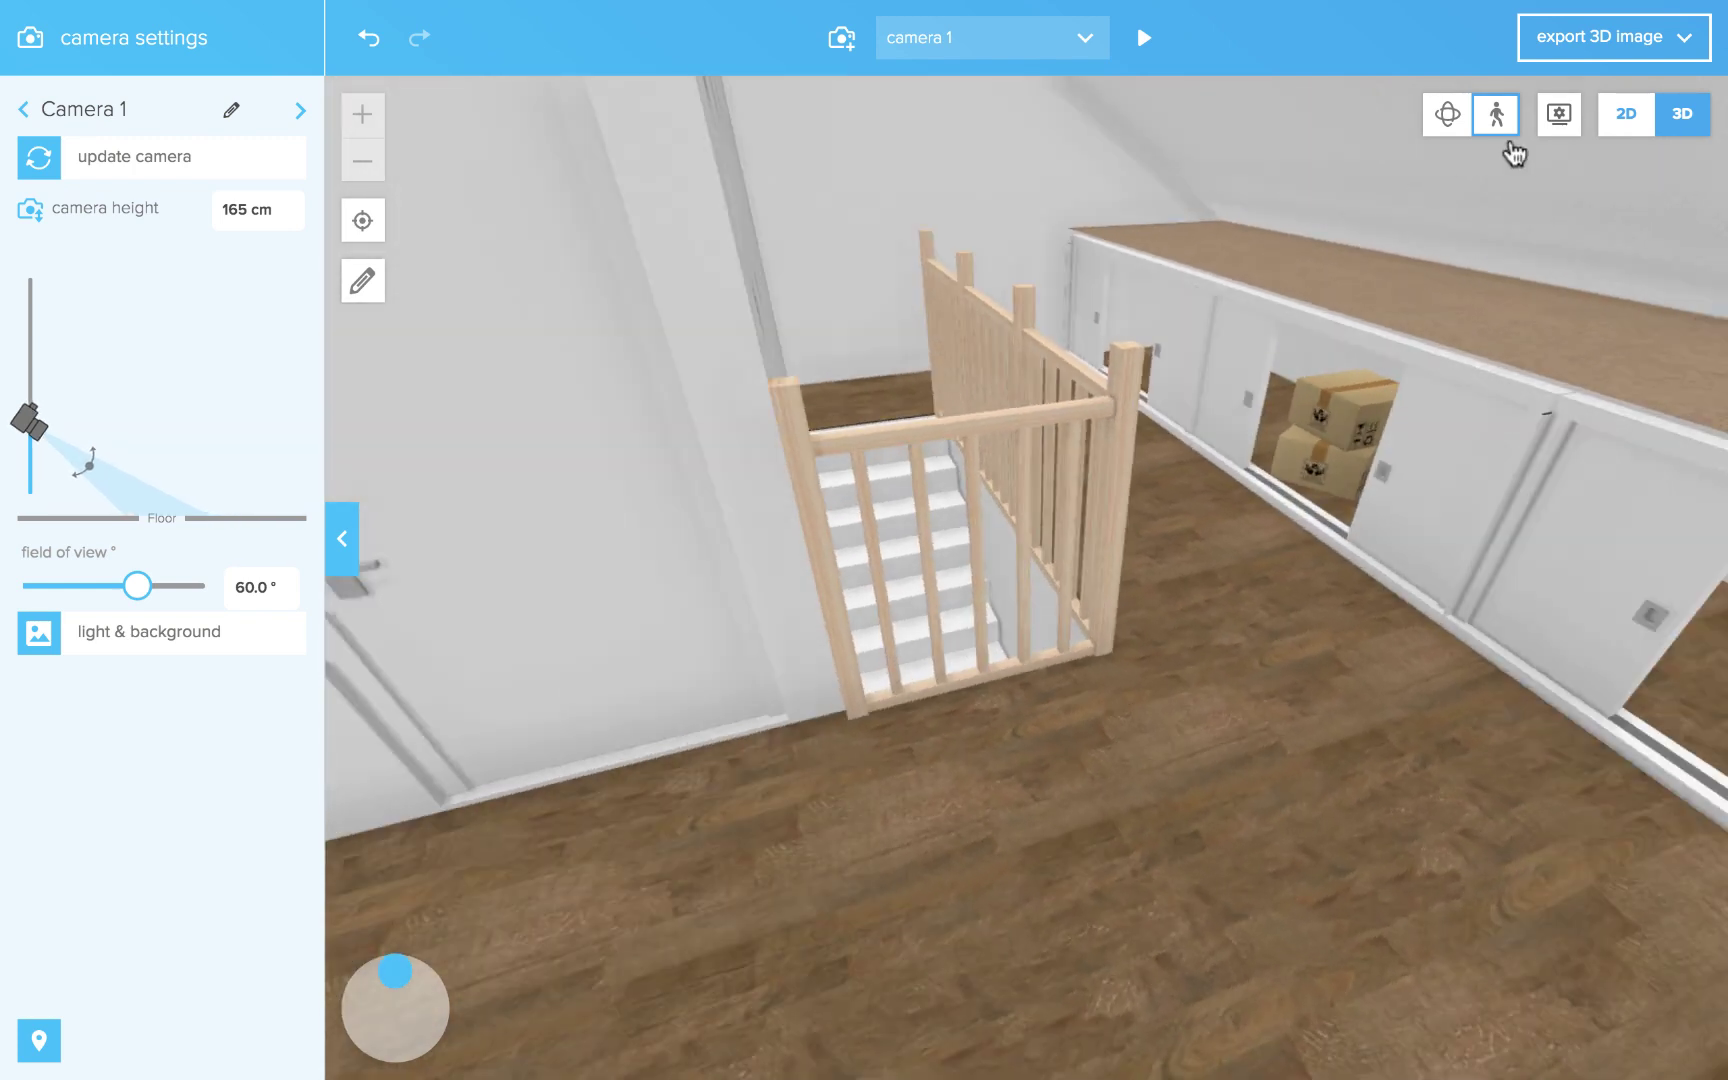
In the 2D plan, select the upstairs stairwell surface to confirm it is a cutout
left_click(1625, 114)
scroll(1149, 418, "up", 3)
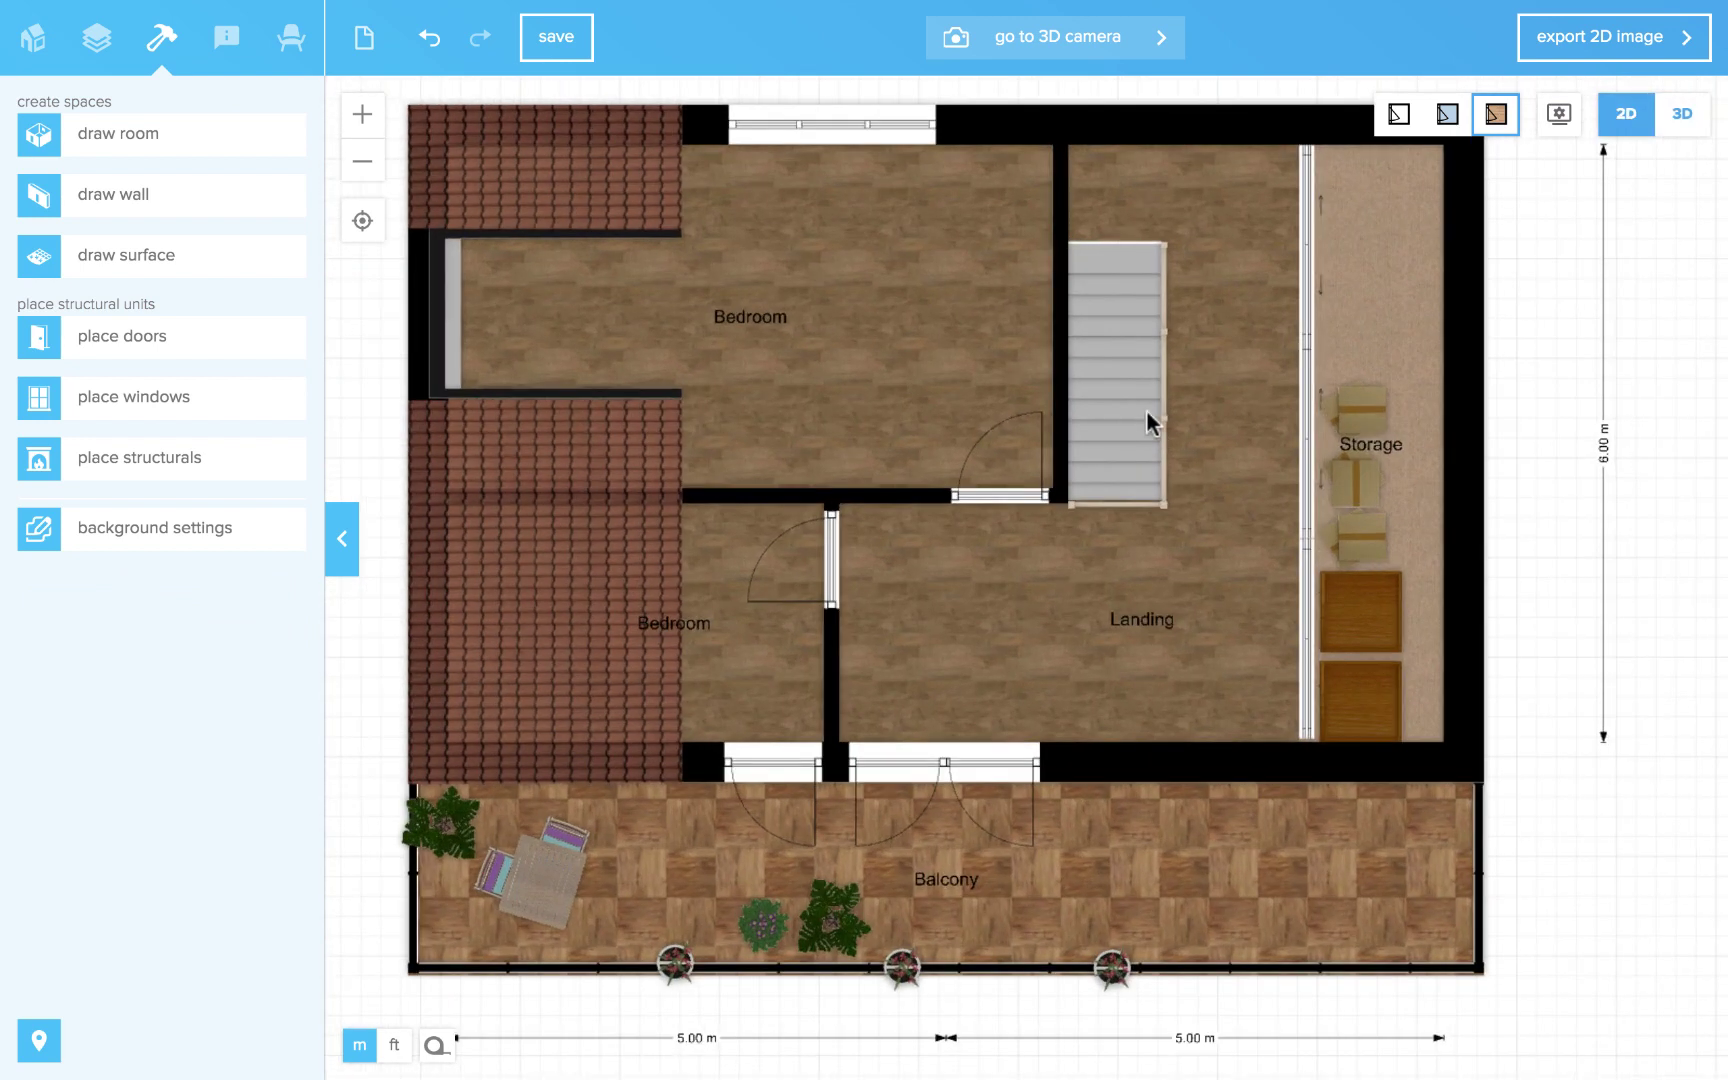
left_click(1116, 332)
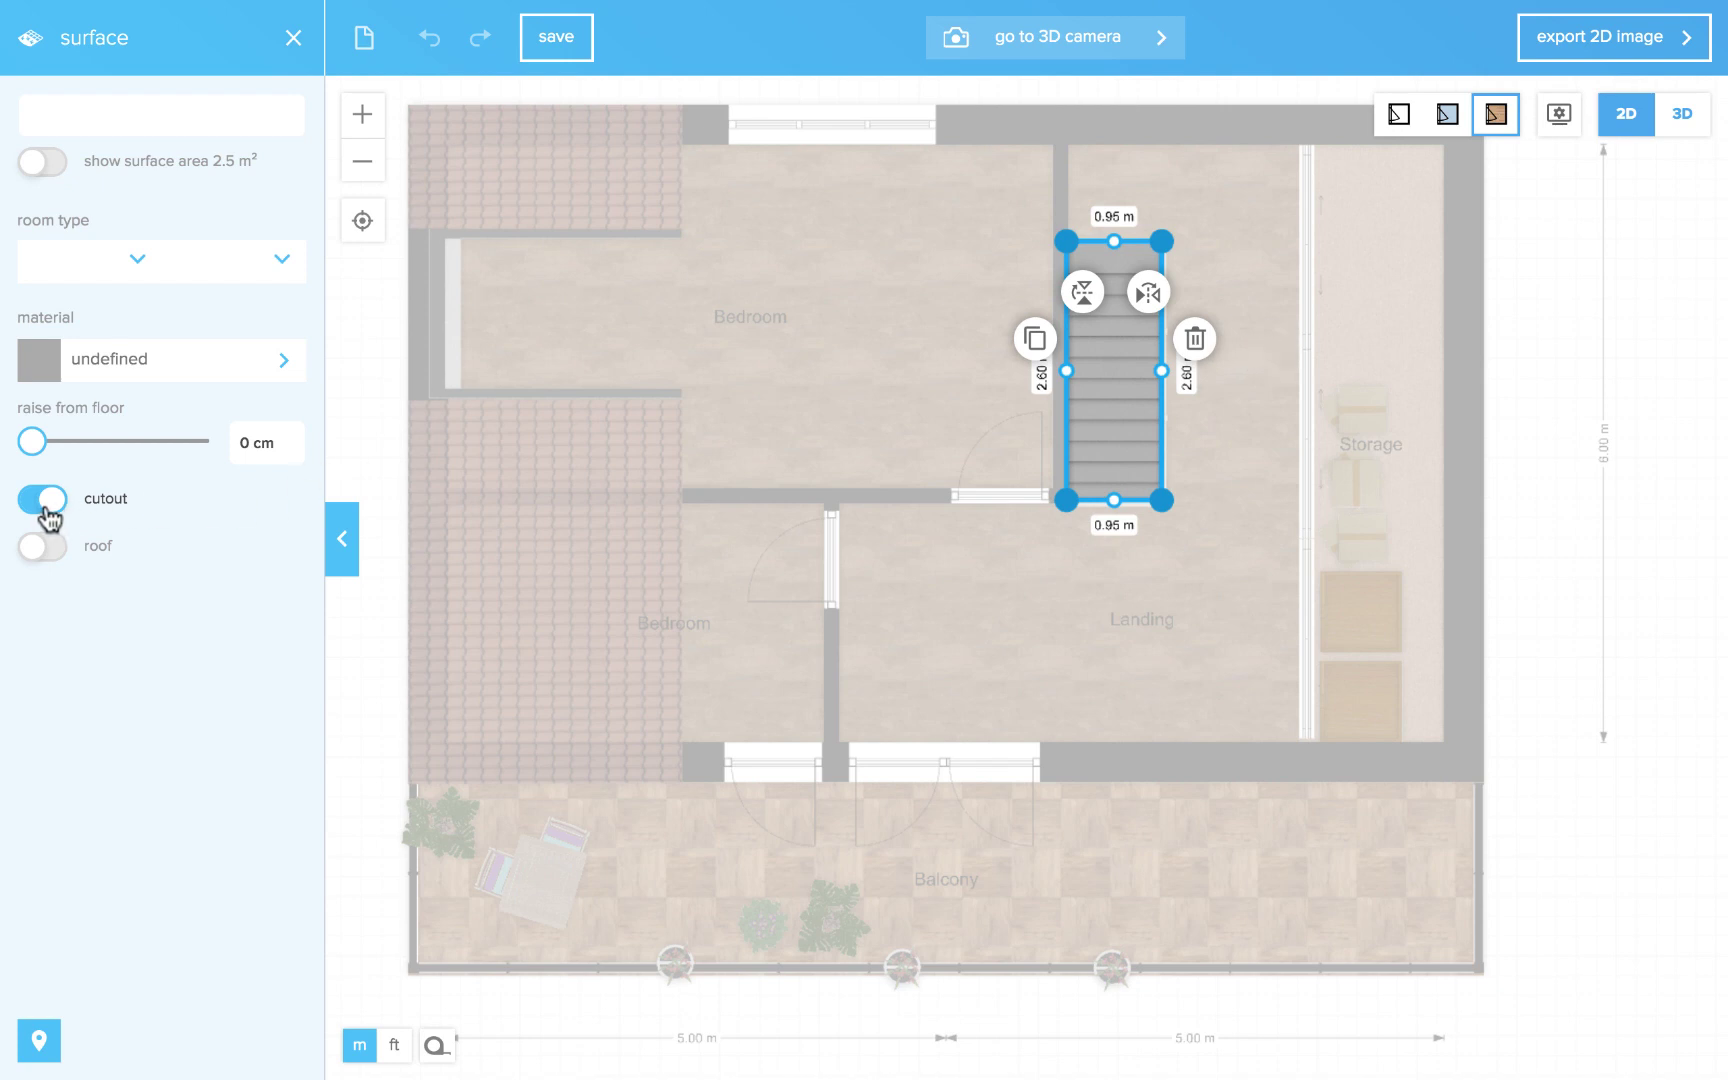
left_click(1630, 226)
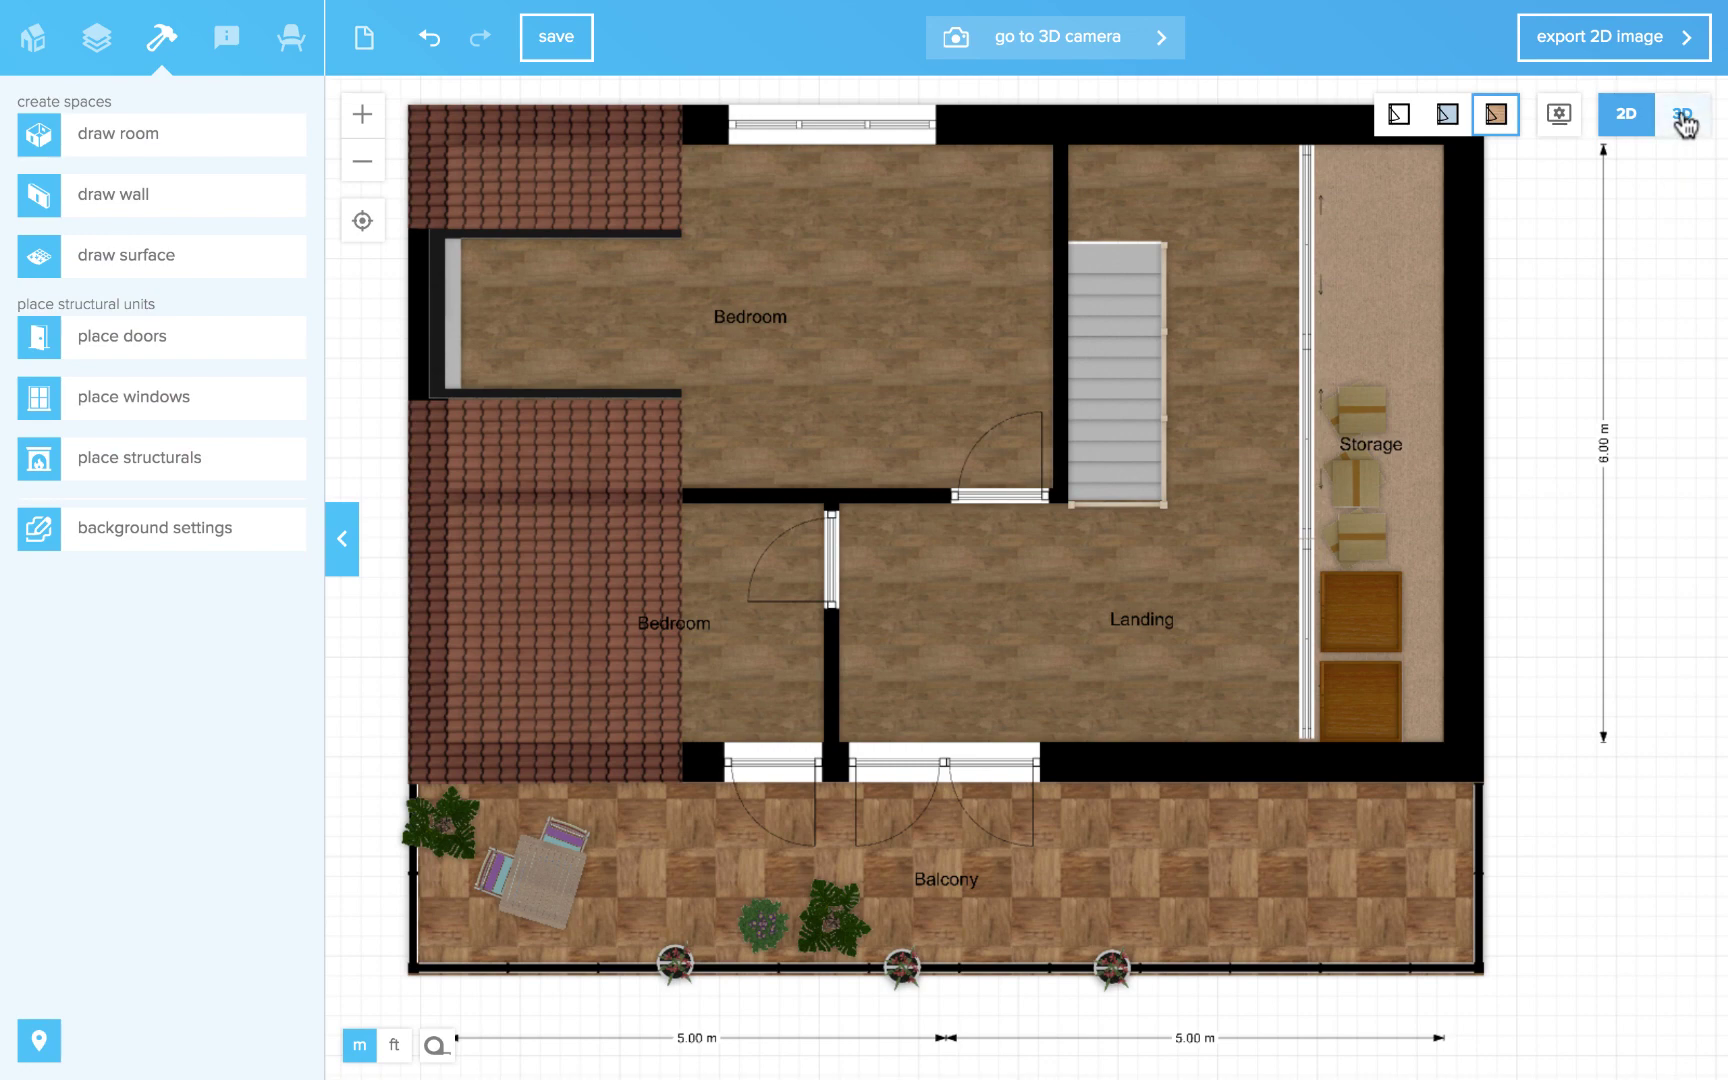
Switch to 3D and orbit and zoom the house to an oblique angle
left_click(1683, 117)
left_click_drag(1148, 509, 1052, 927)
scroll(1052, 922, "up", 5)
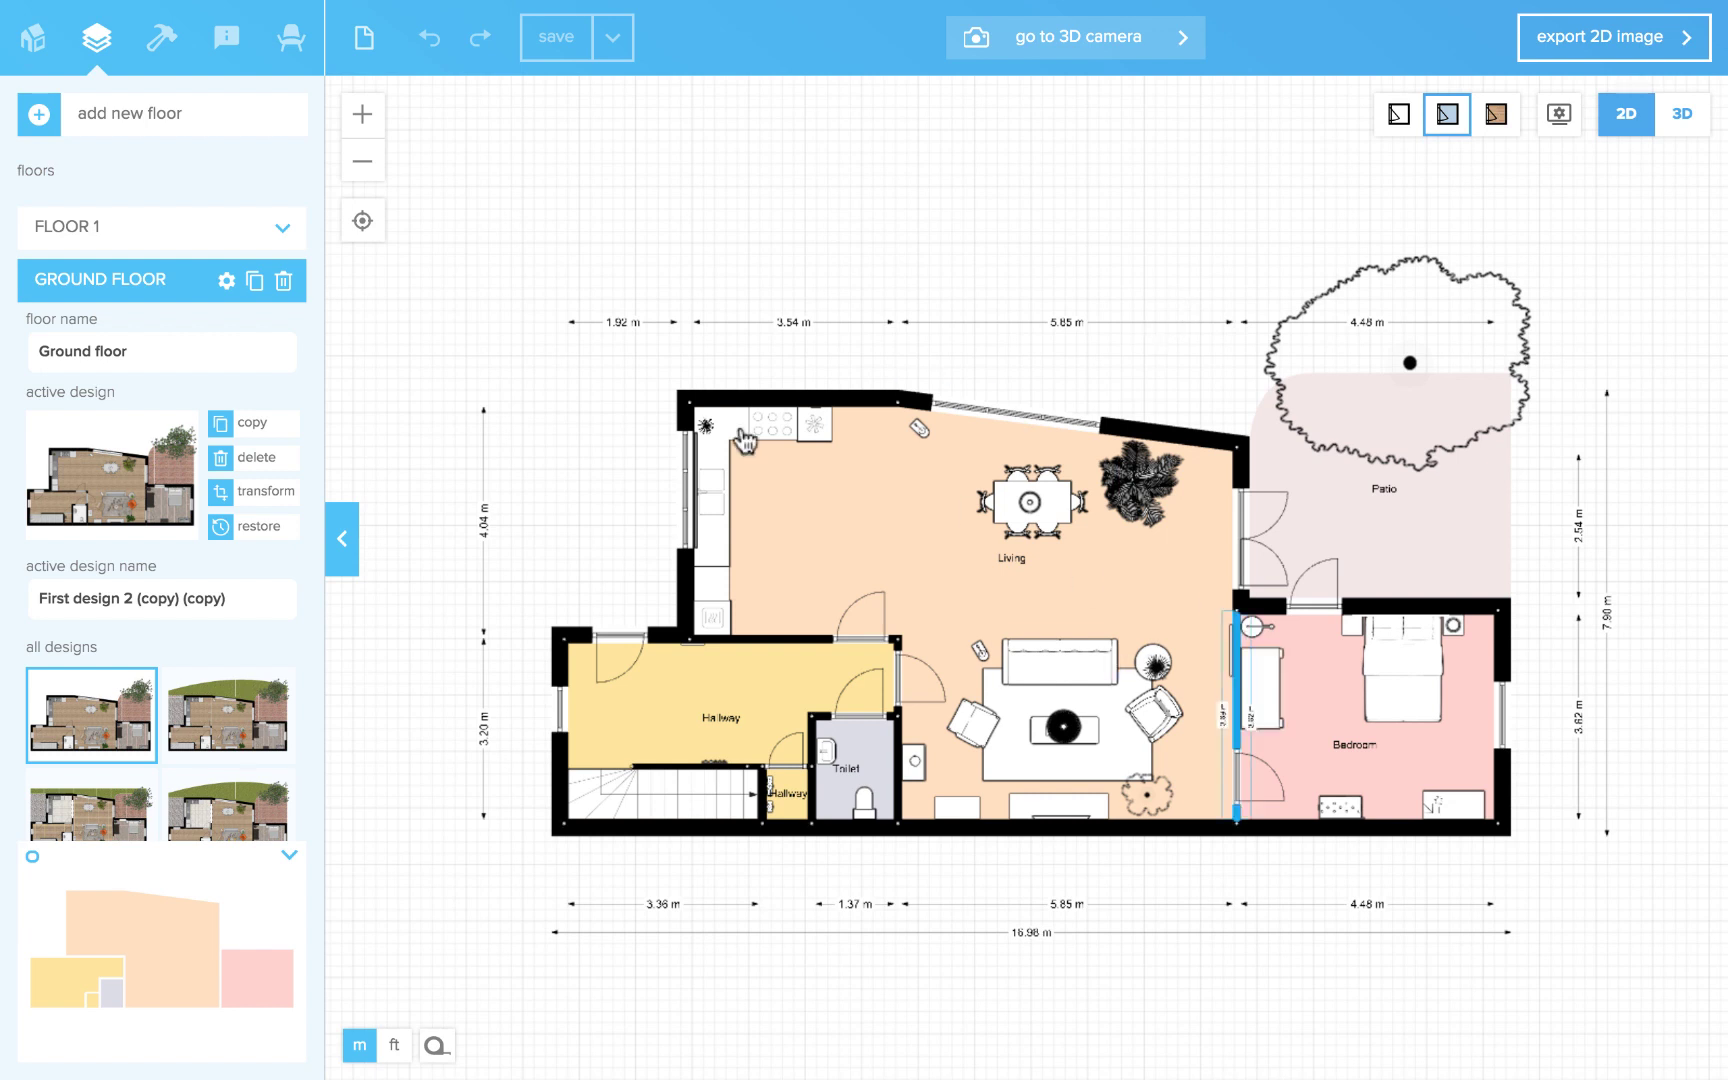
Draw a Kitchen surface 3.69 × 4.04 m by clicking the four corners of the kitchen
left_click(163, 40)
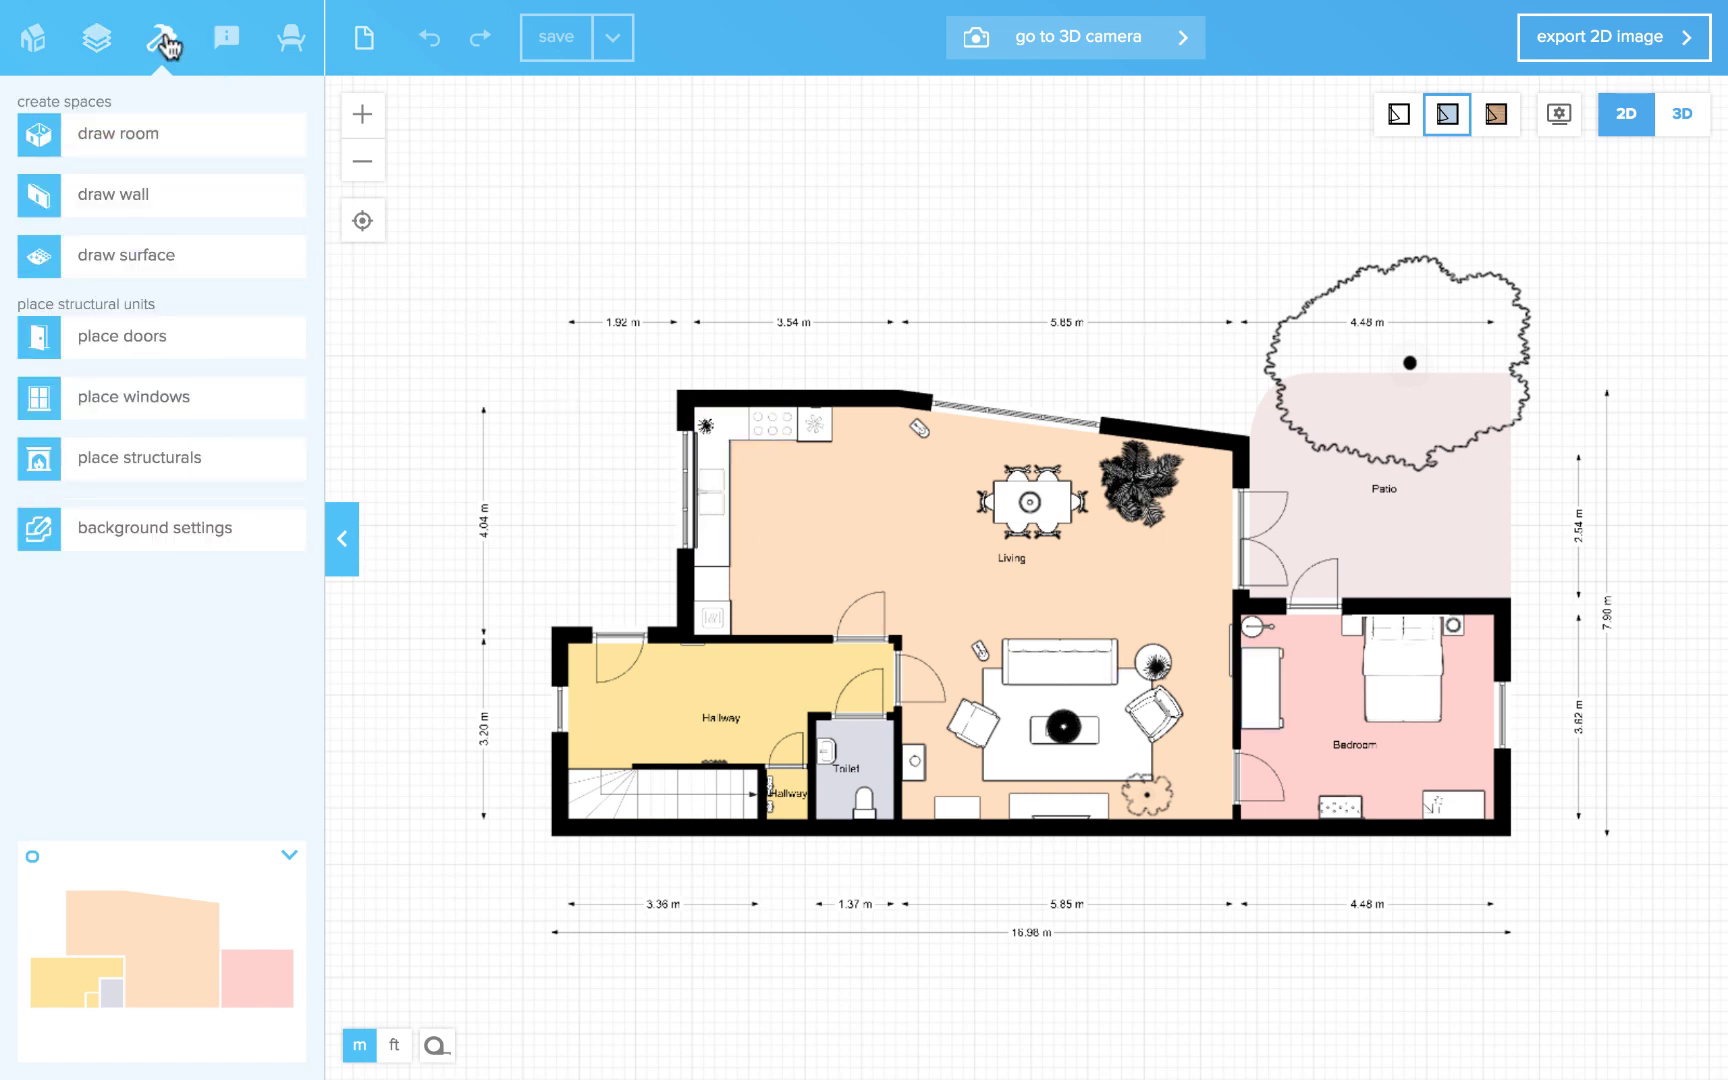
left_click(128, 268)
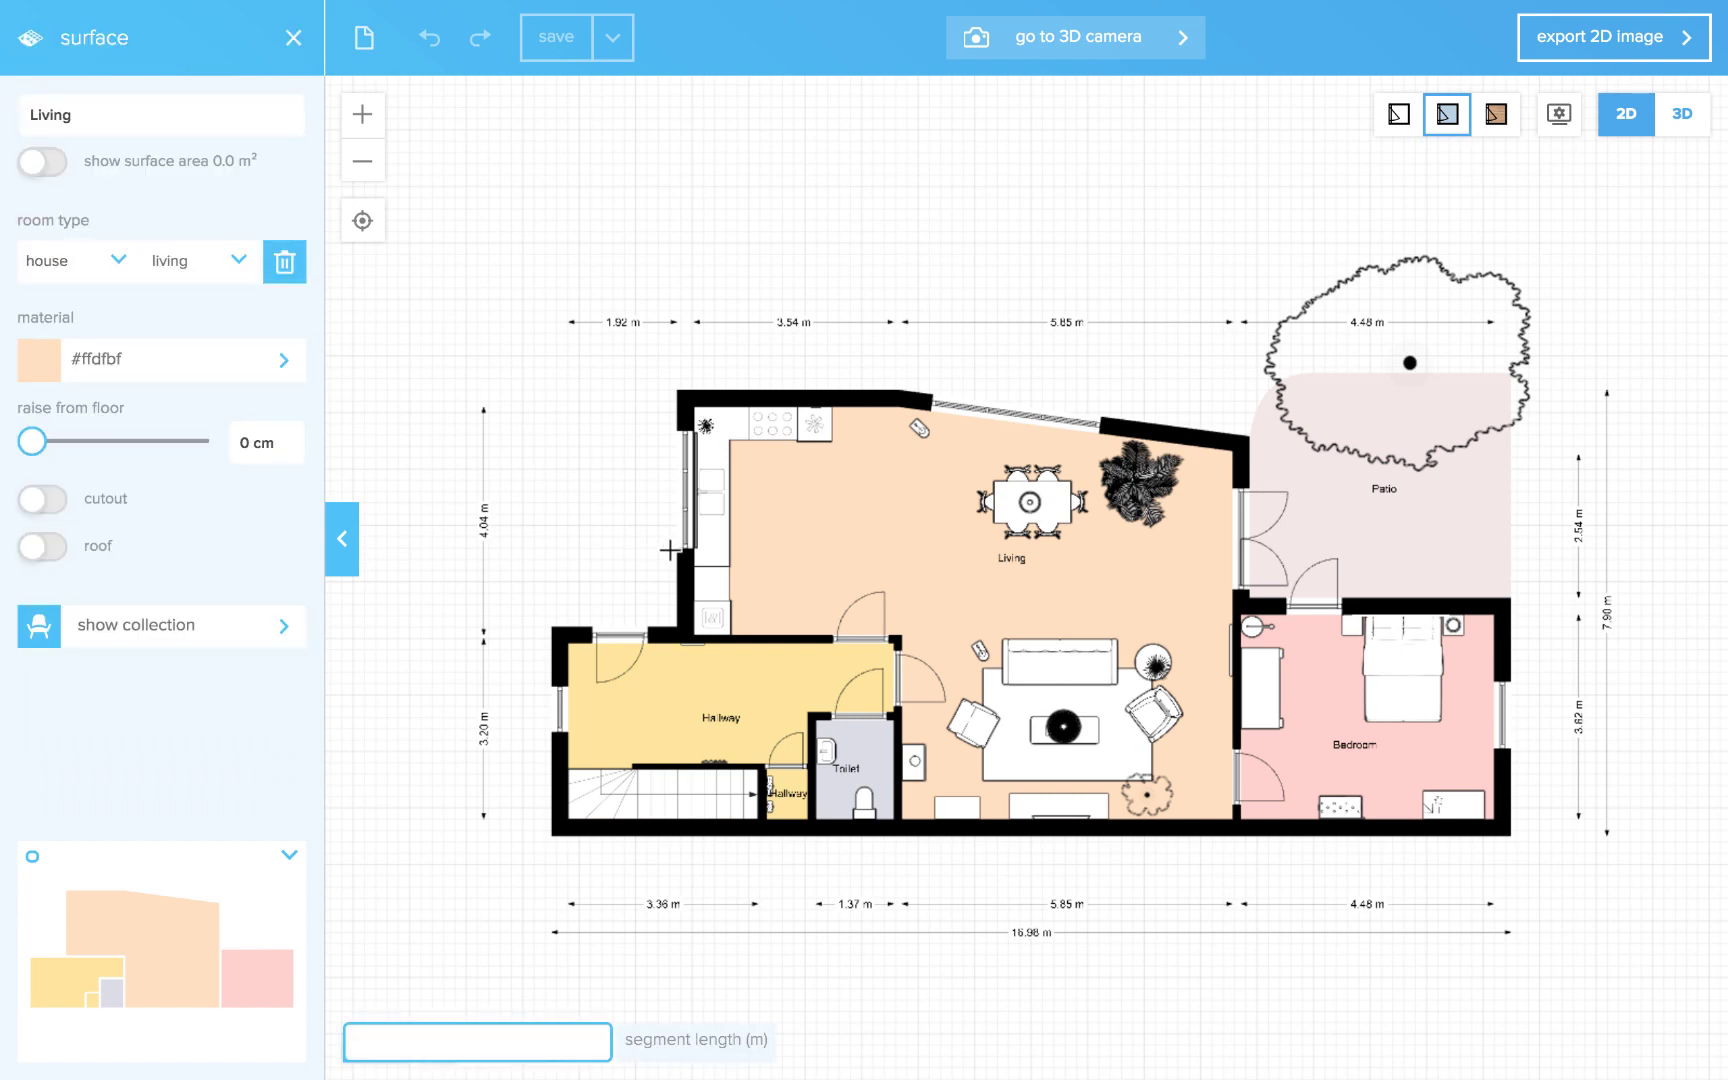
scroll(888, 505, "up", 2)
scroll(890, 507, "up", 2)
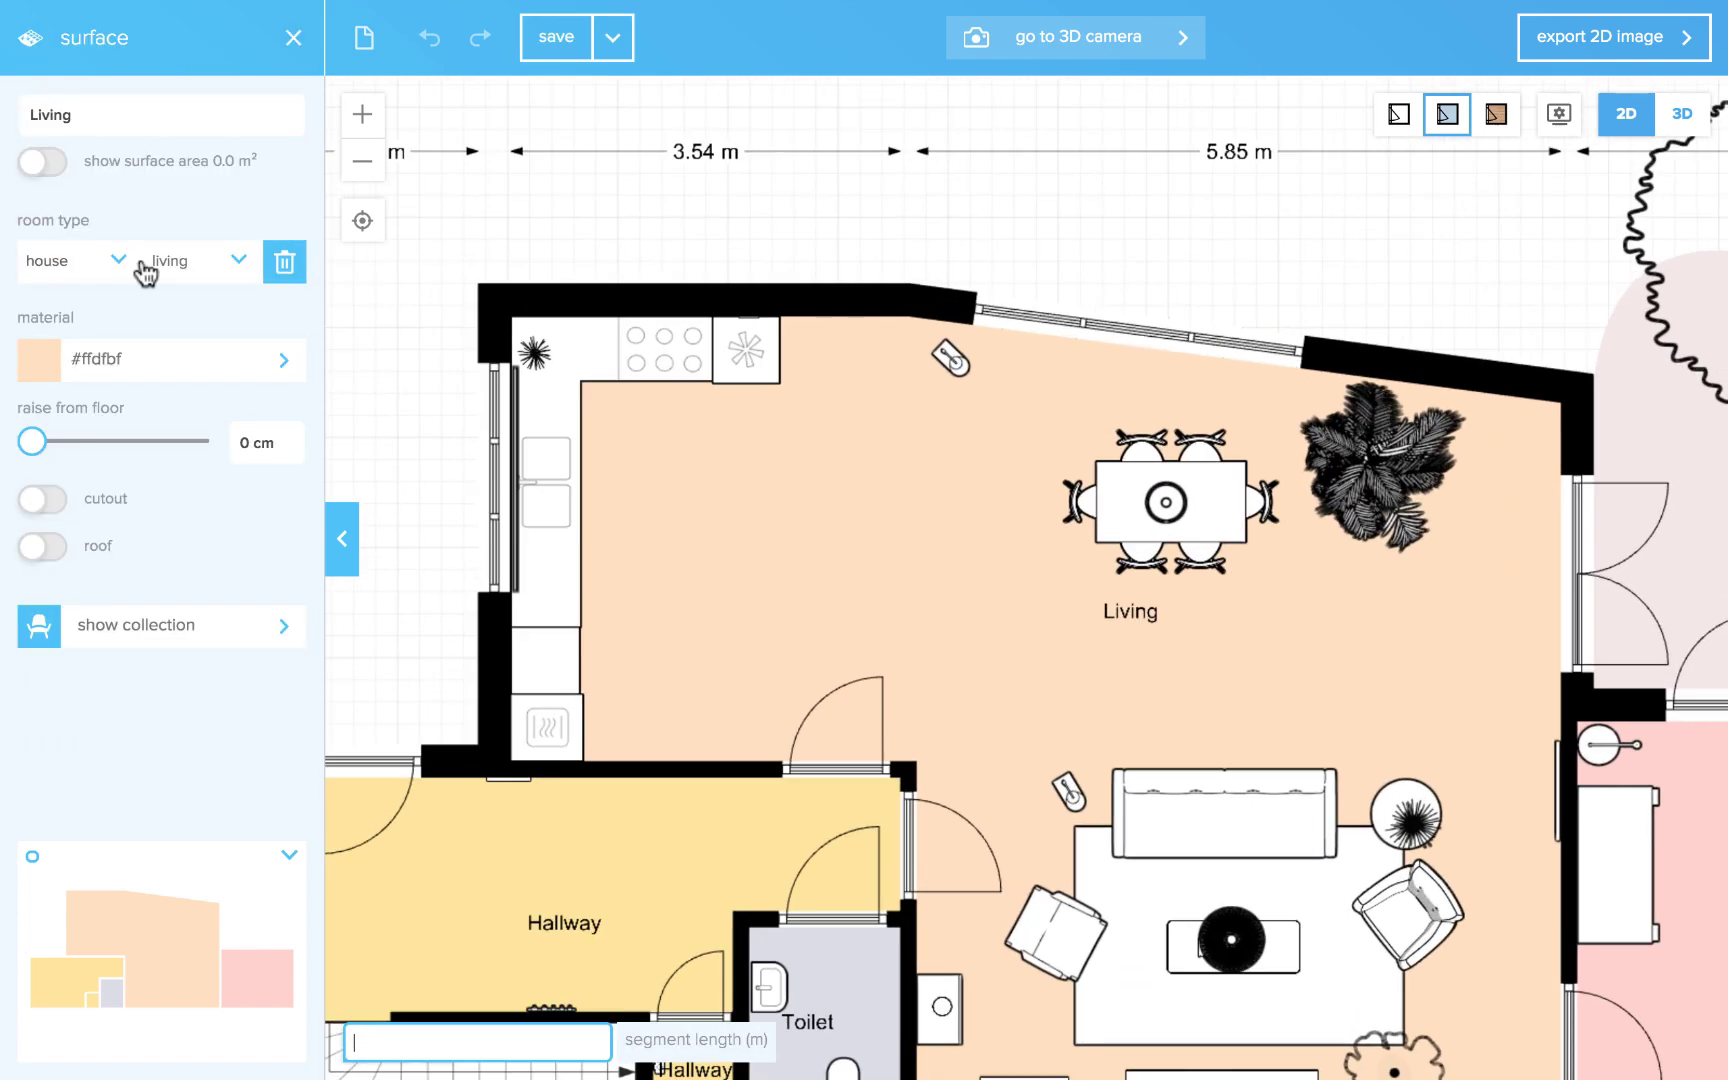
left_click(238, 261)
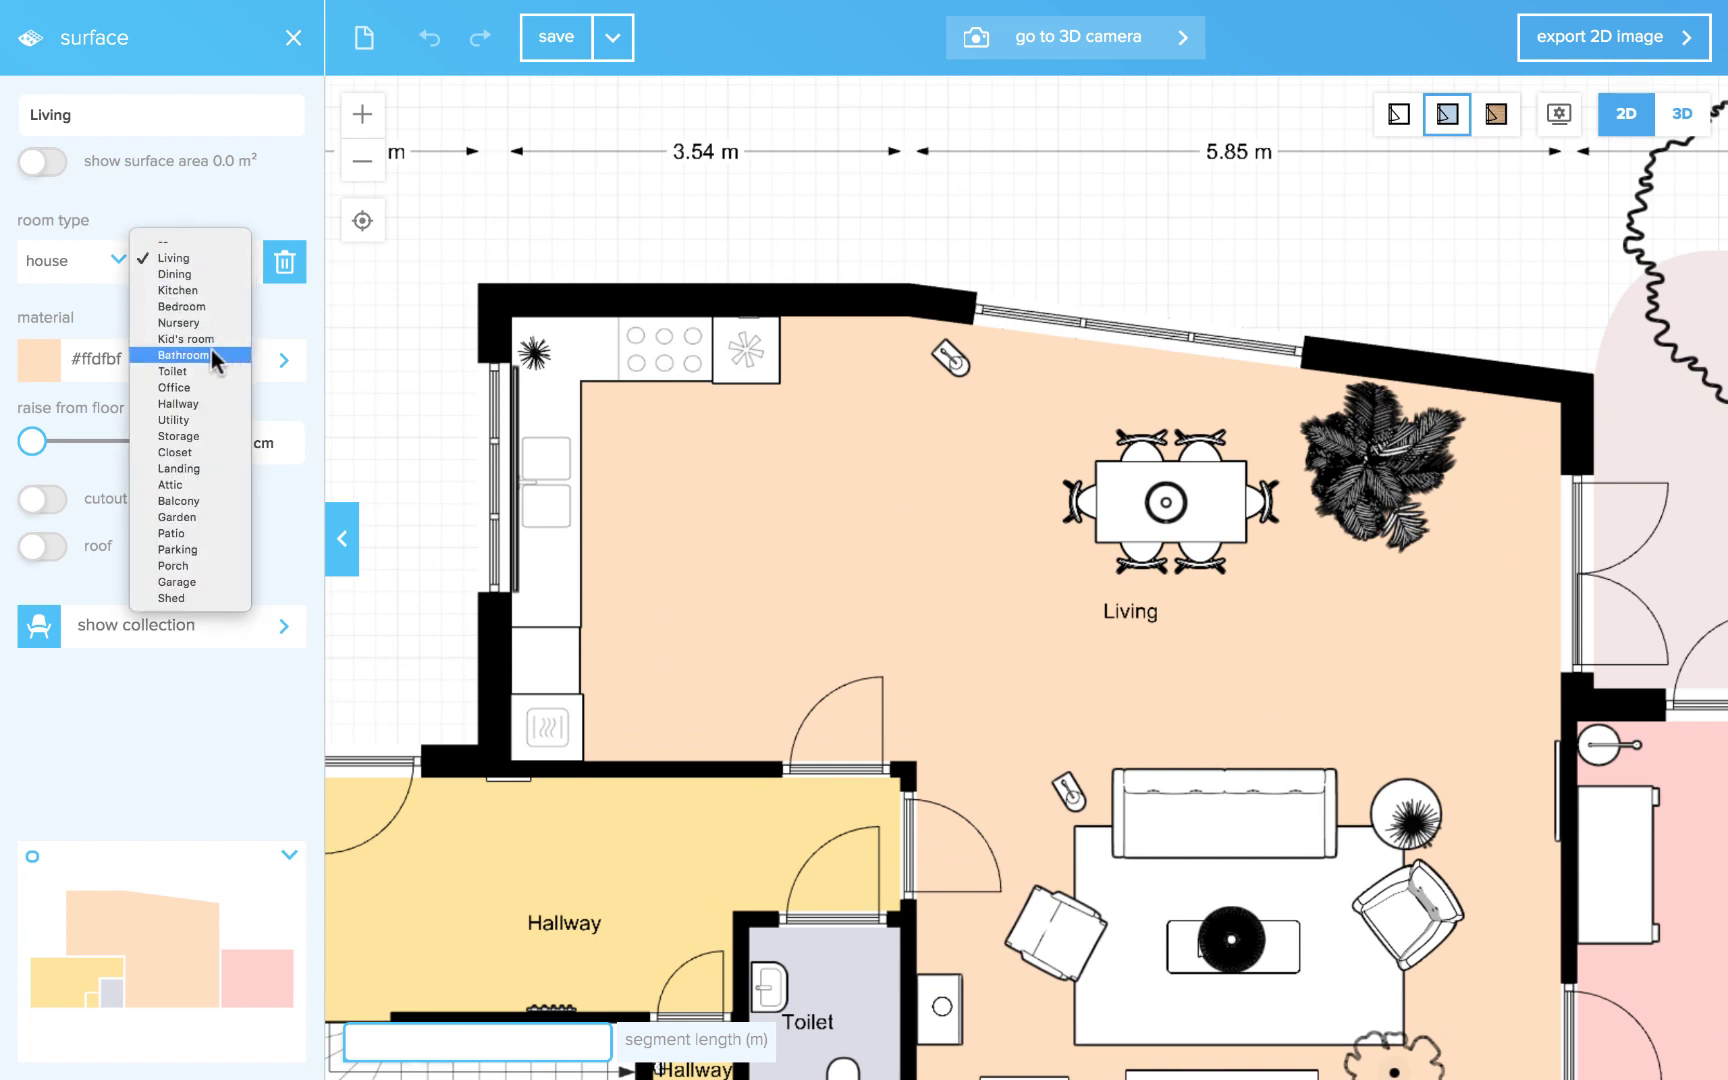
left_click(188, 291)
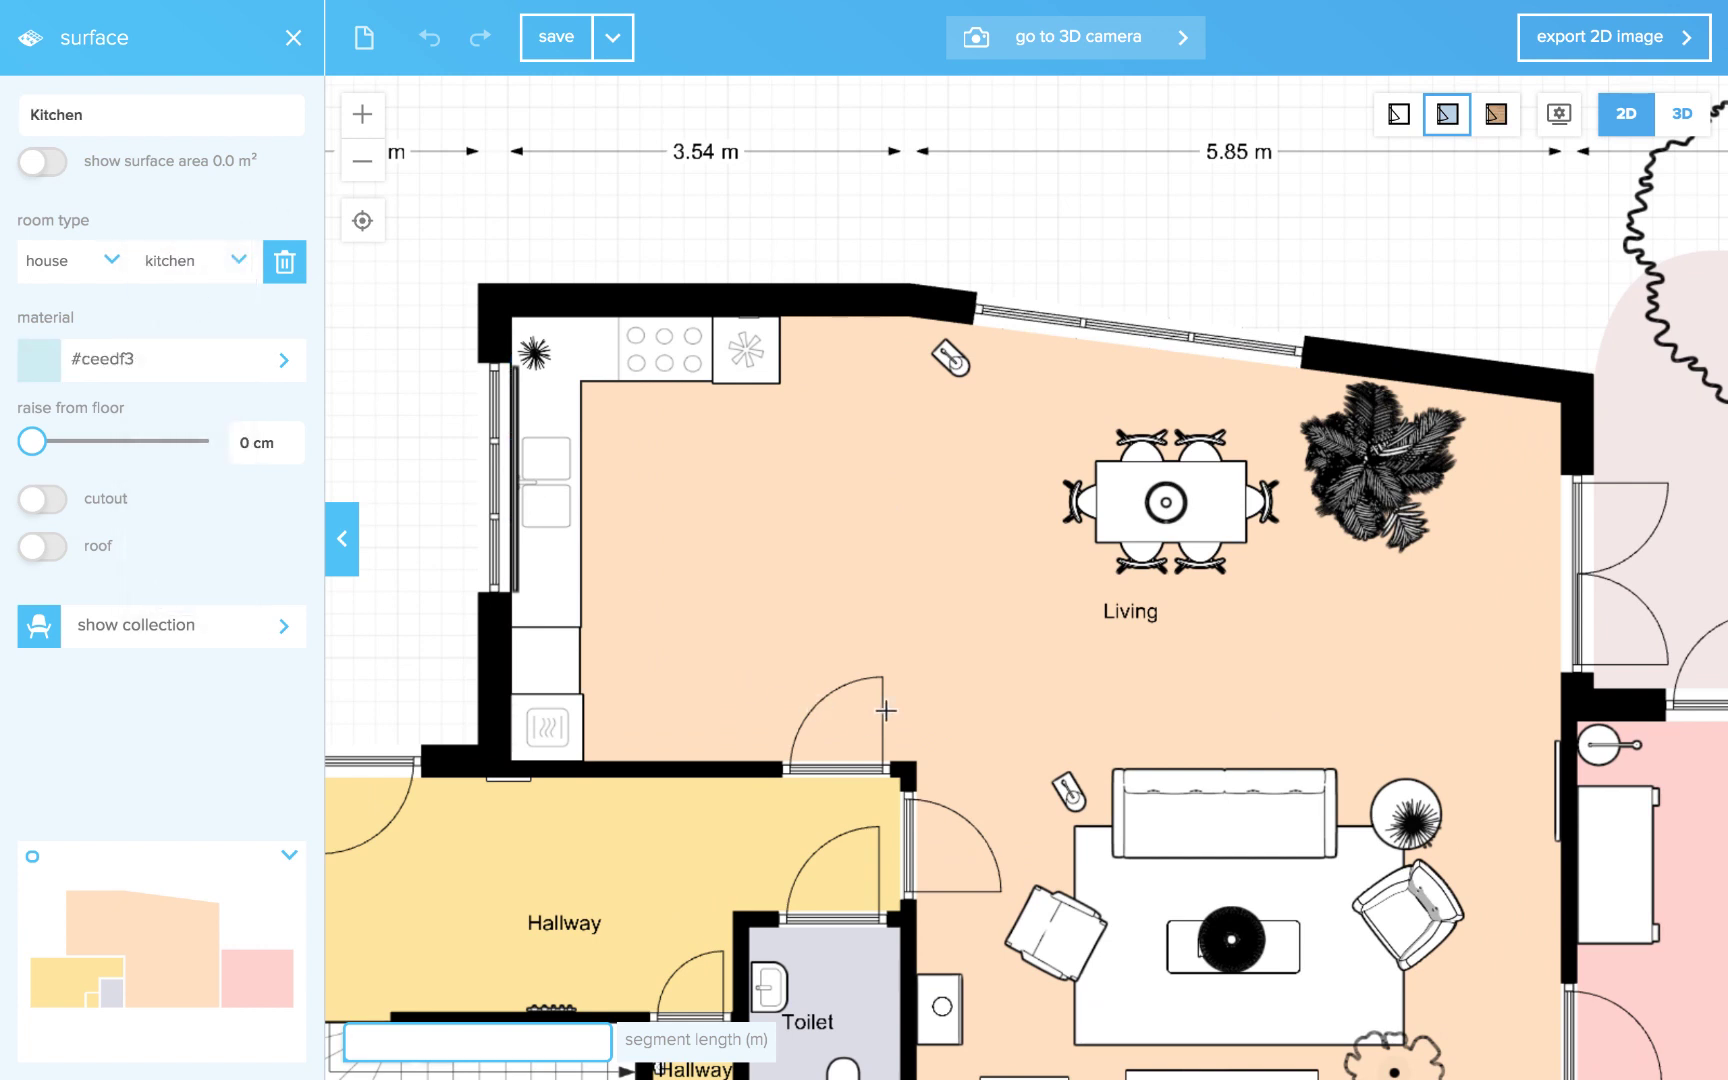
left_click(921, 762)
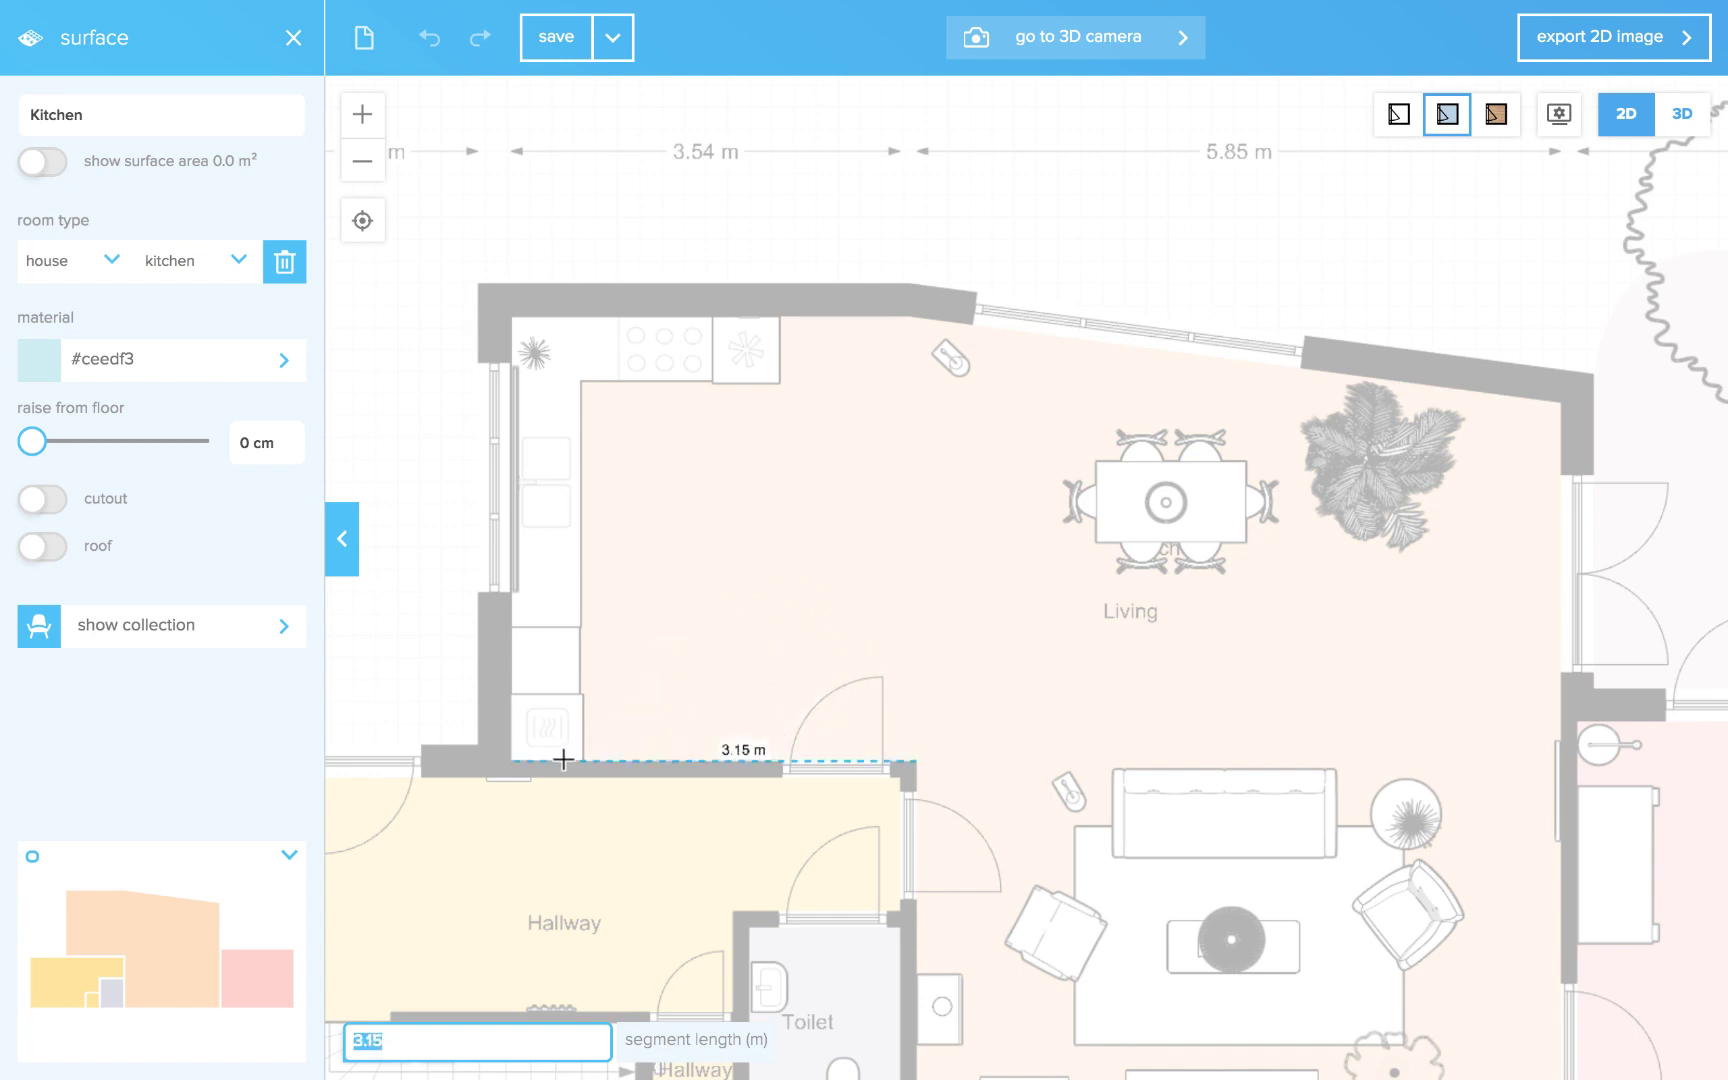
left_click(511, 760)
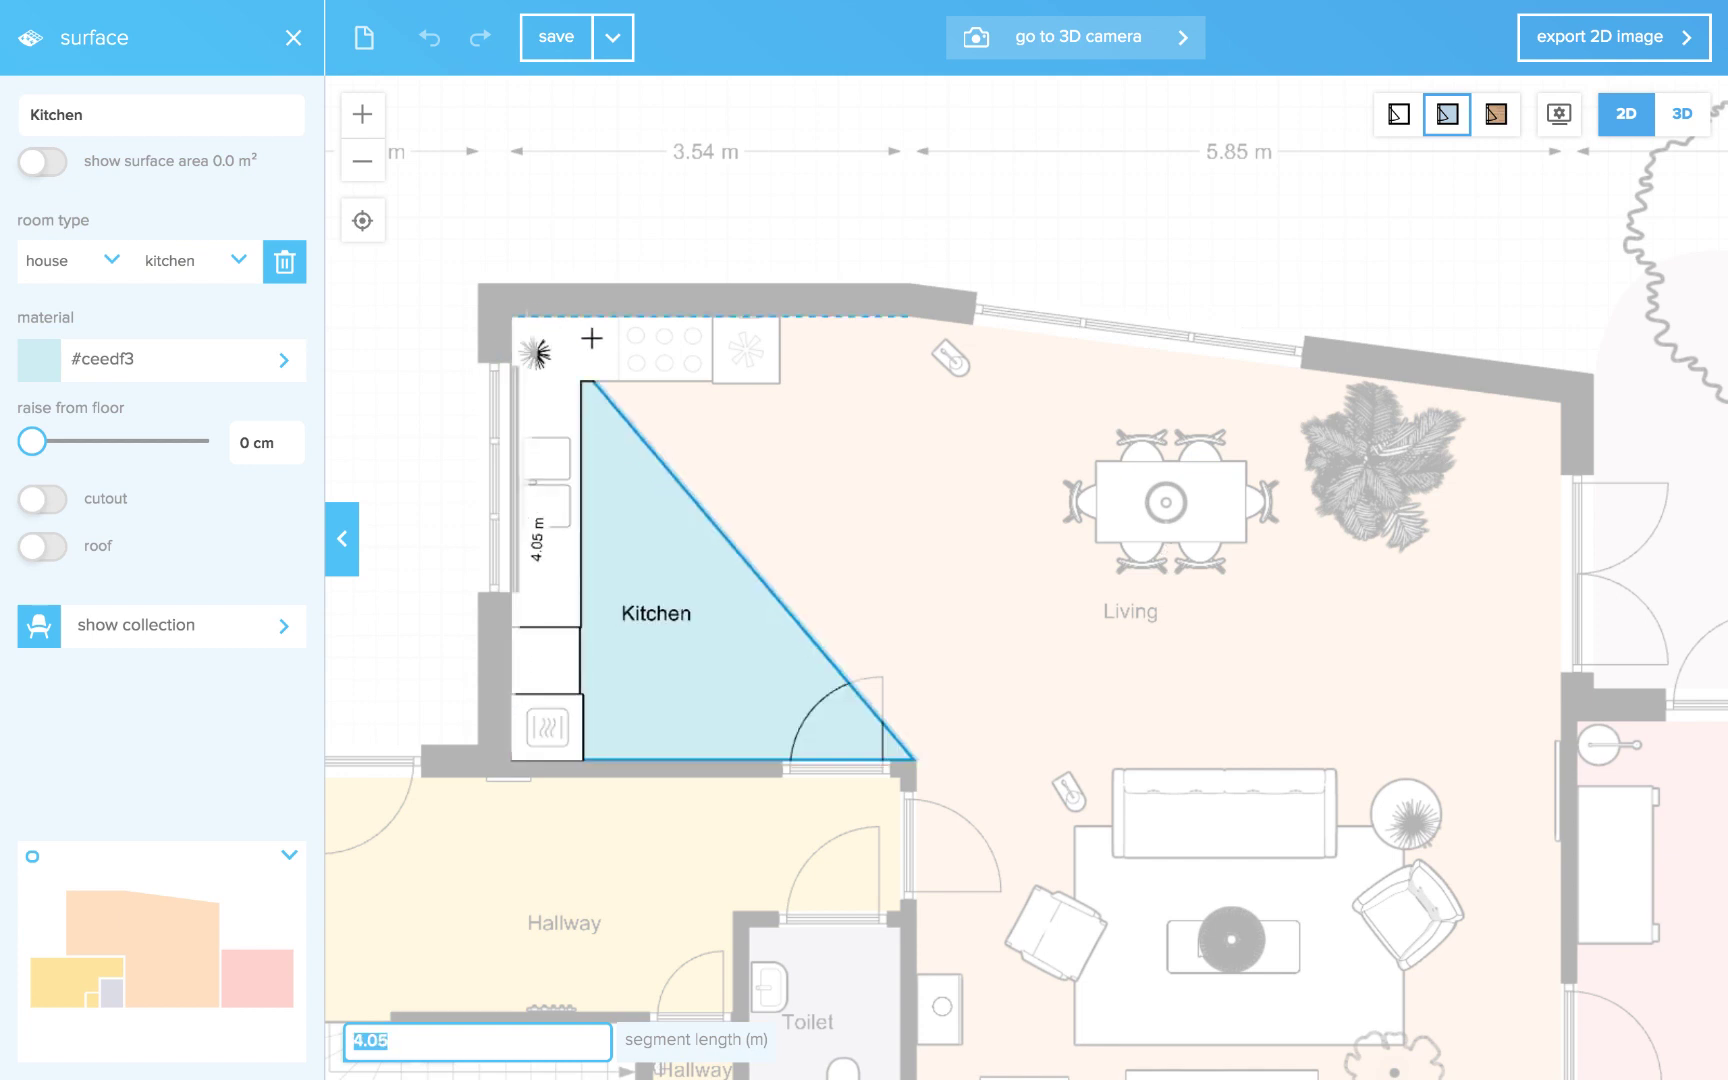
left_click(514, 318)
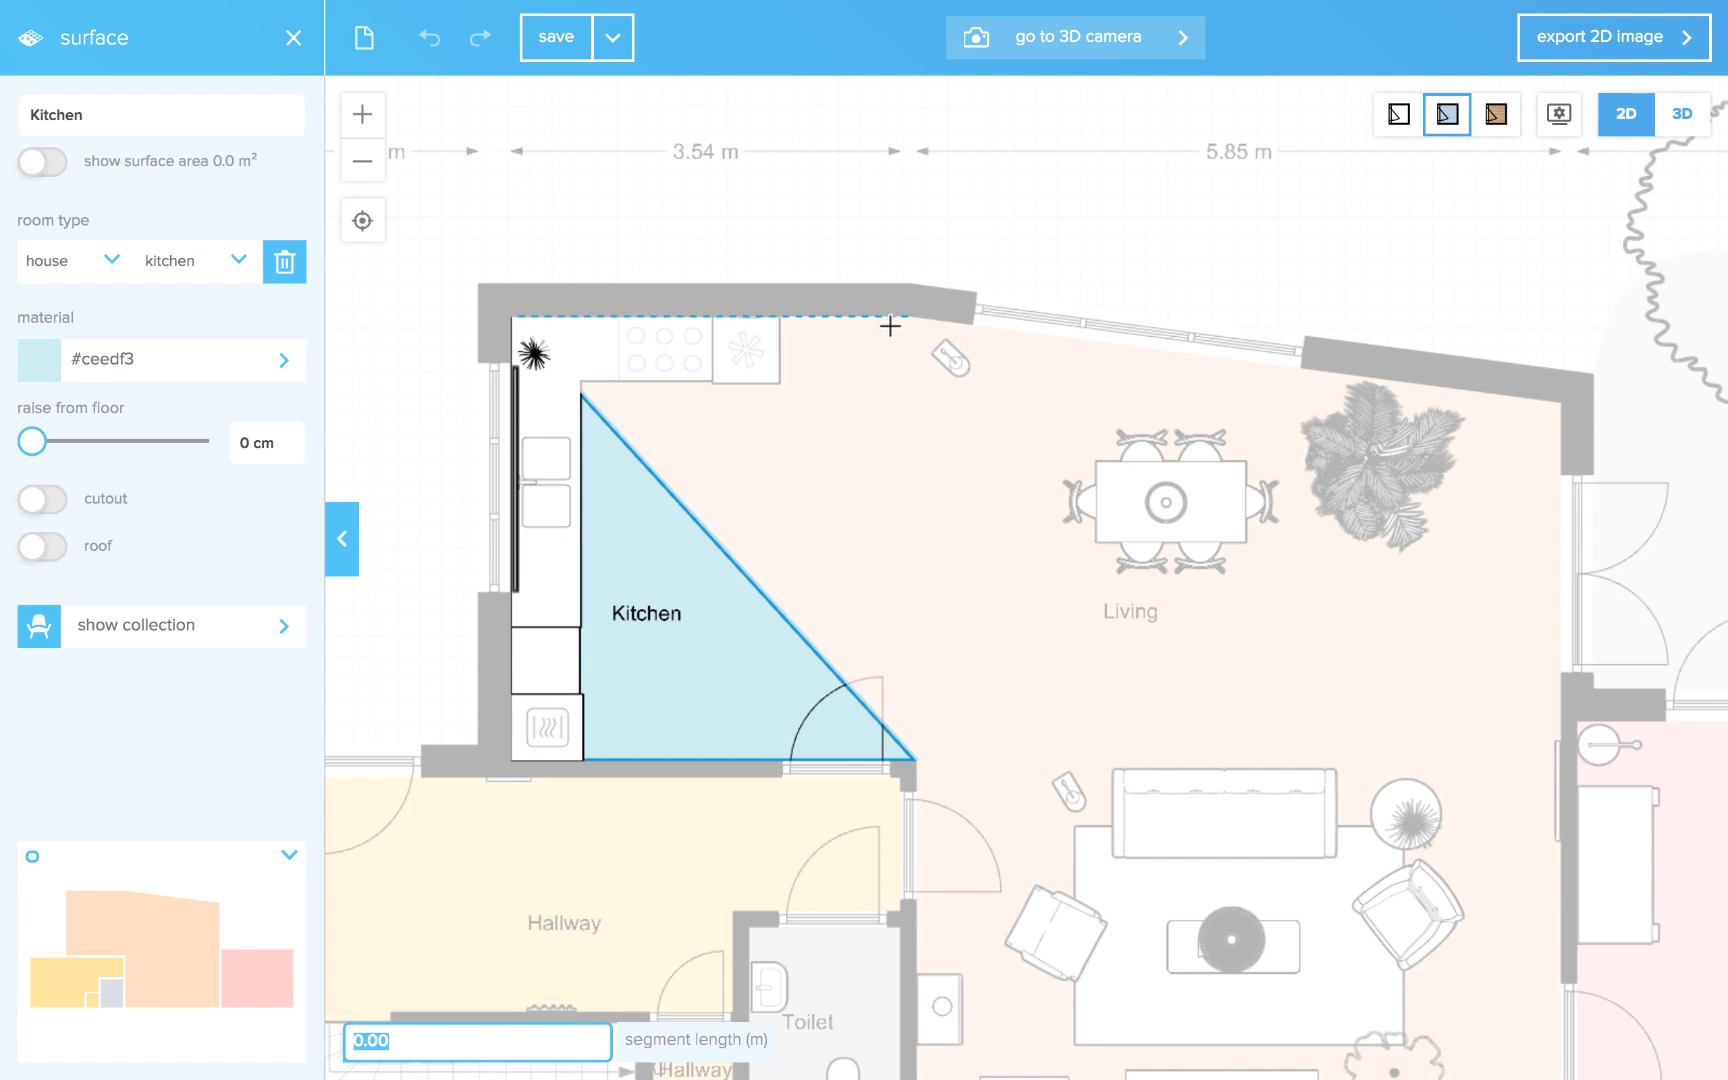
left_click(925, 314)
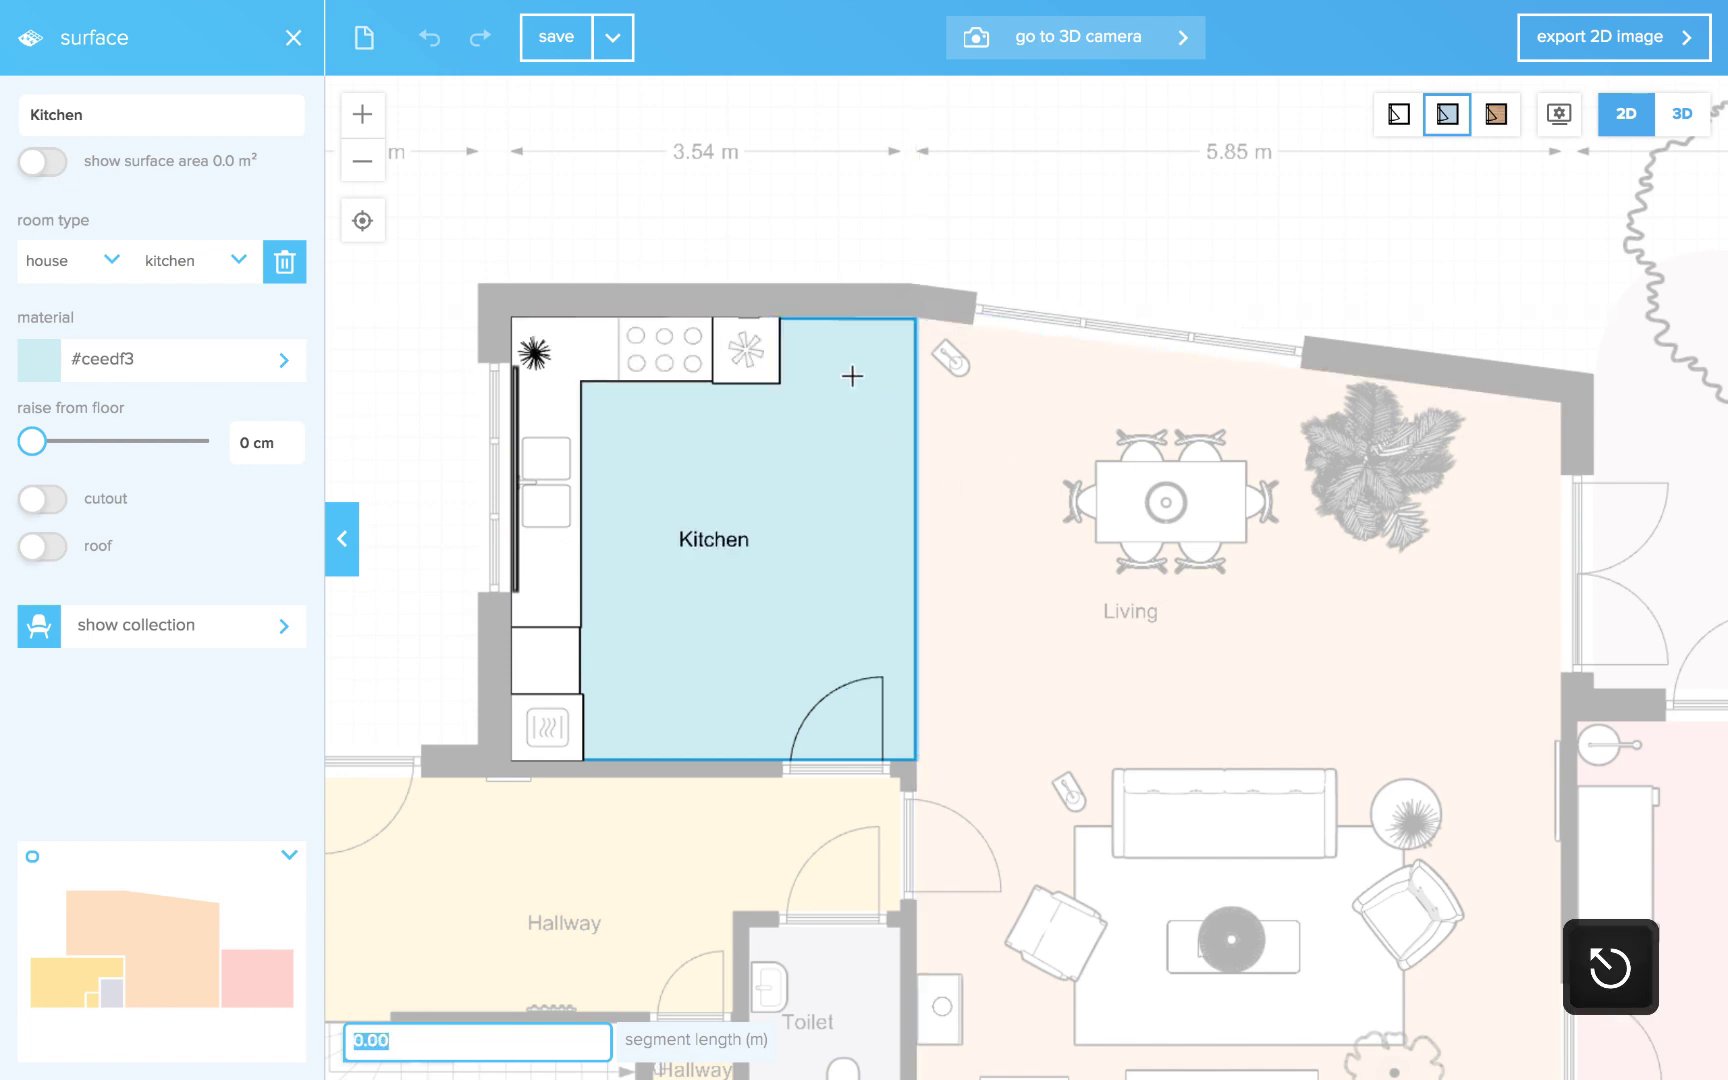
key("Escape")
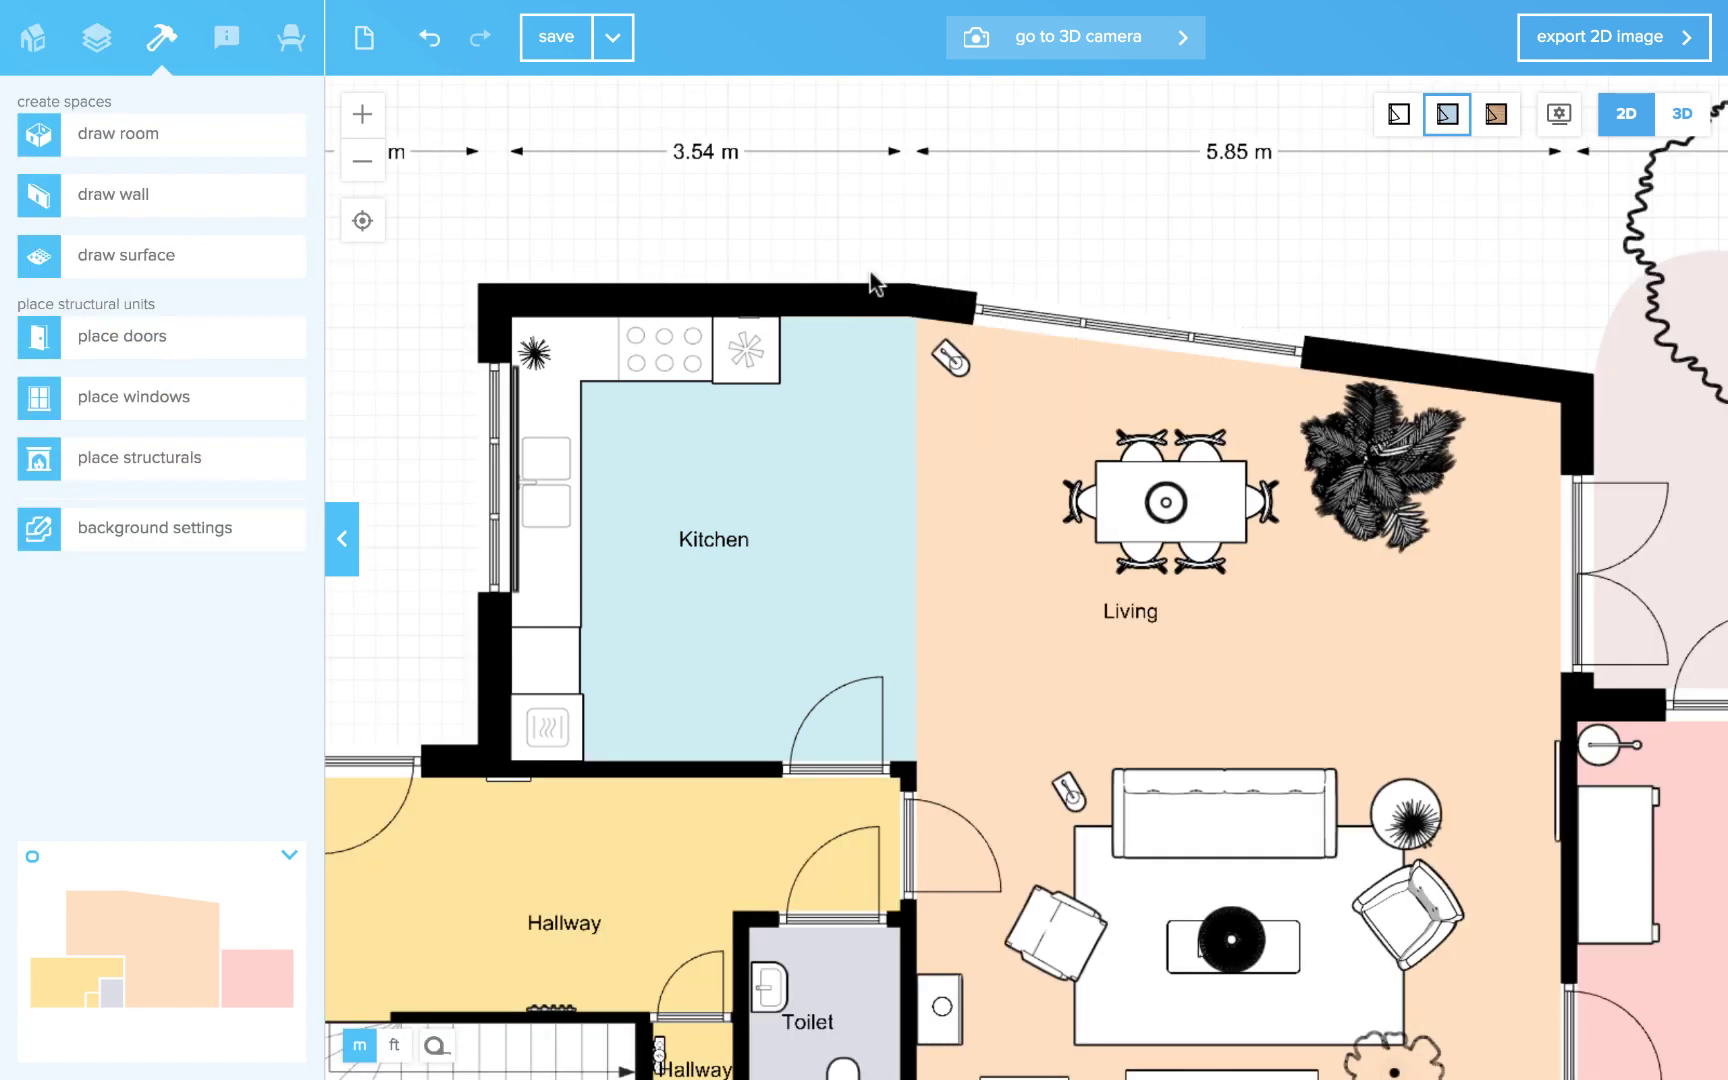
left_click(782, 447)
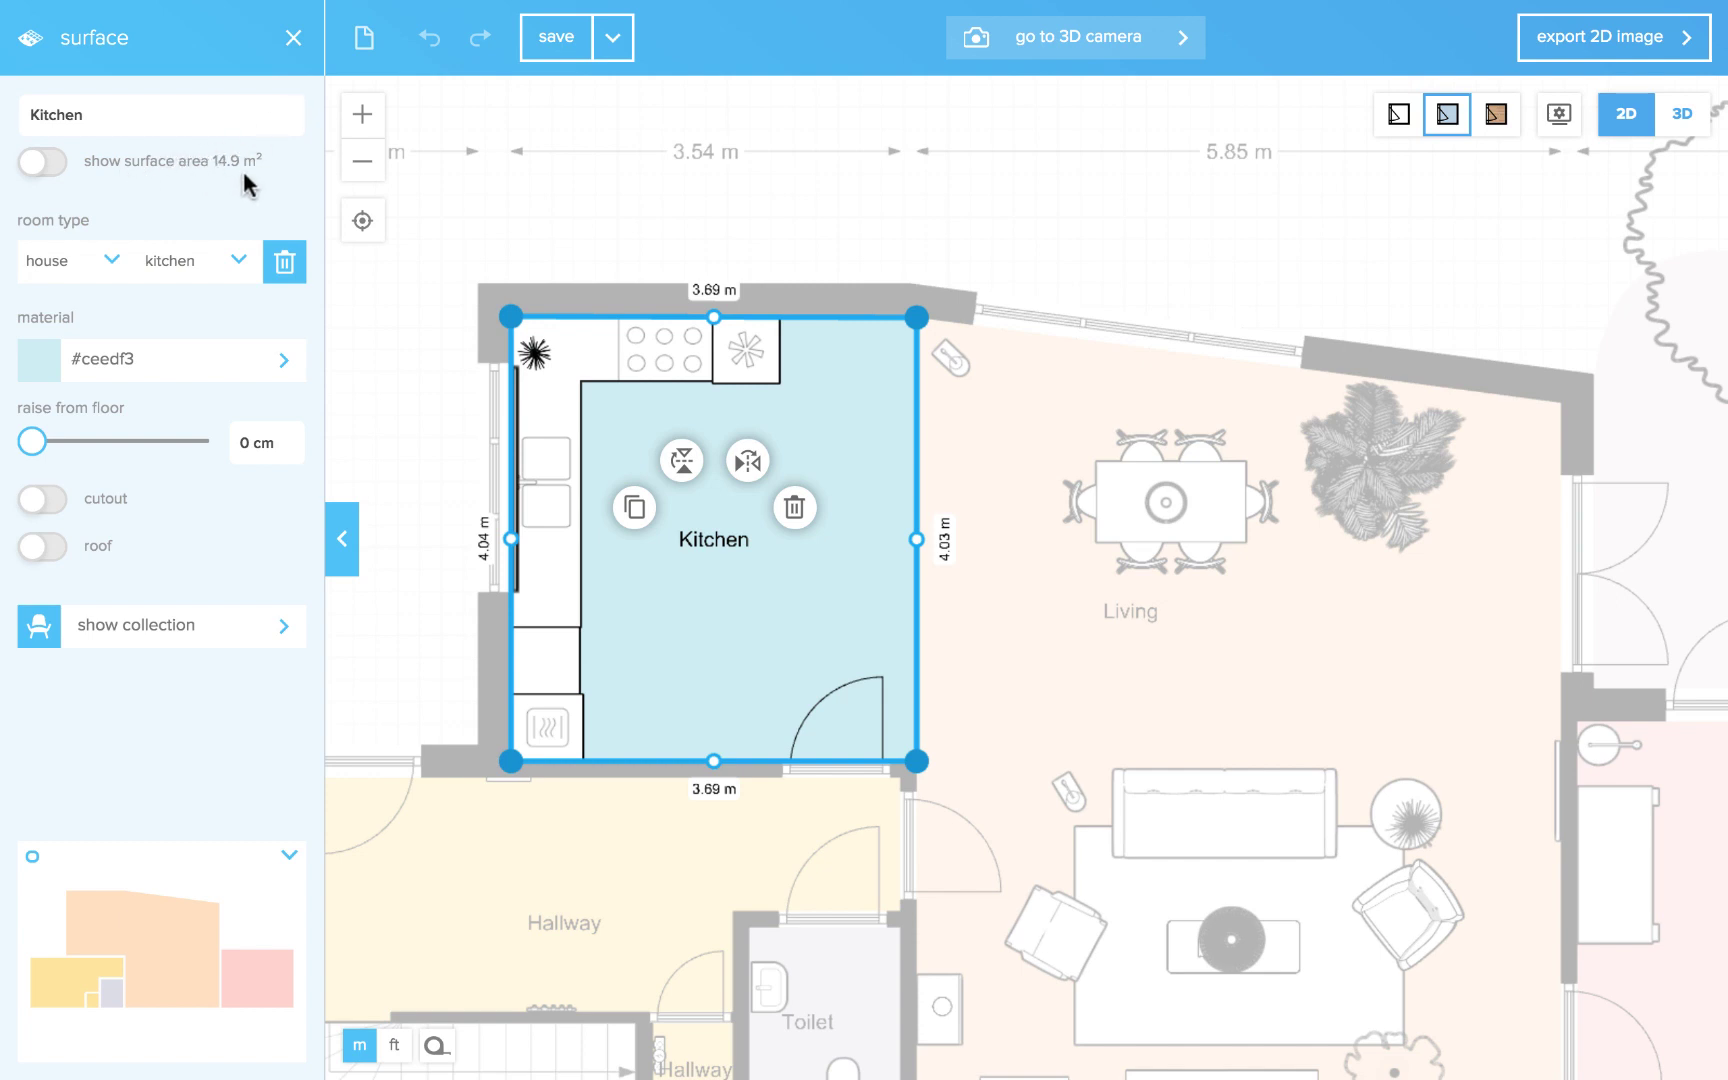
left_click(53, 170)
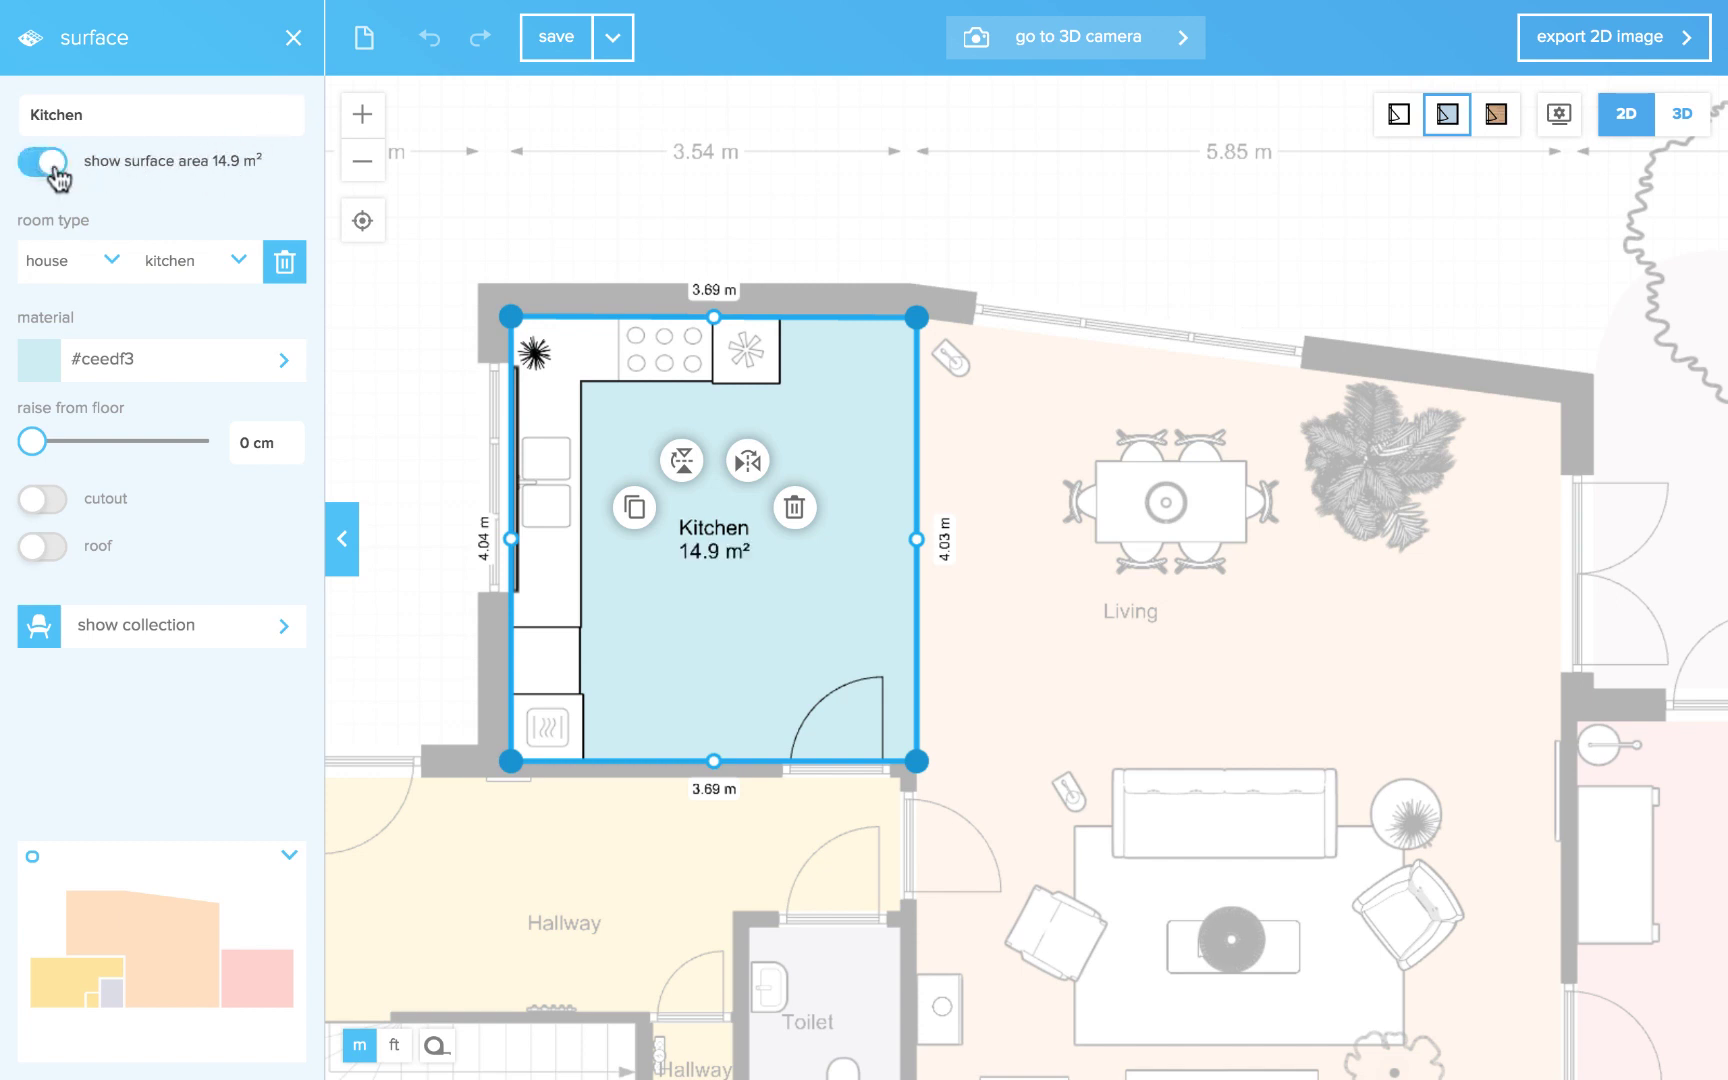
left_click(38, 172)
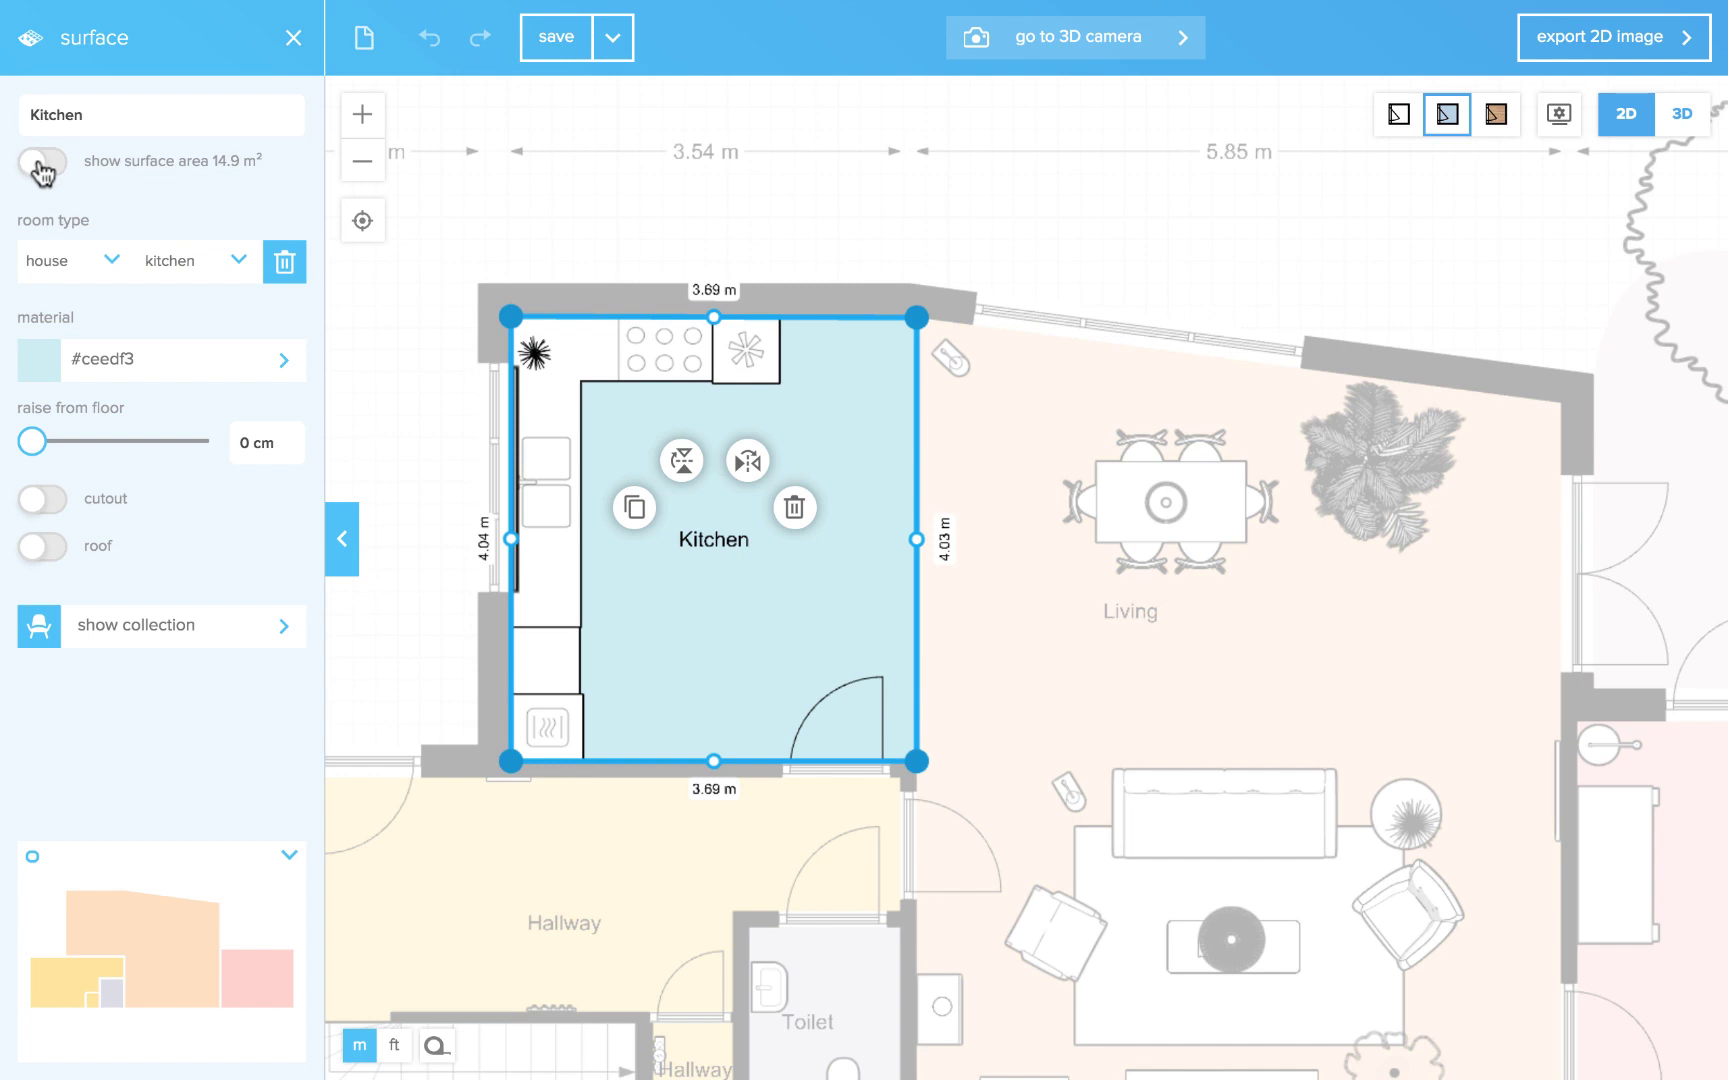
left_click(106, 261)
left_click(240, 195)
left_click(228, 263)
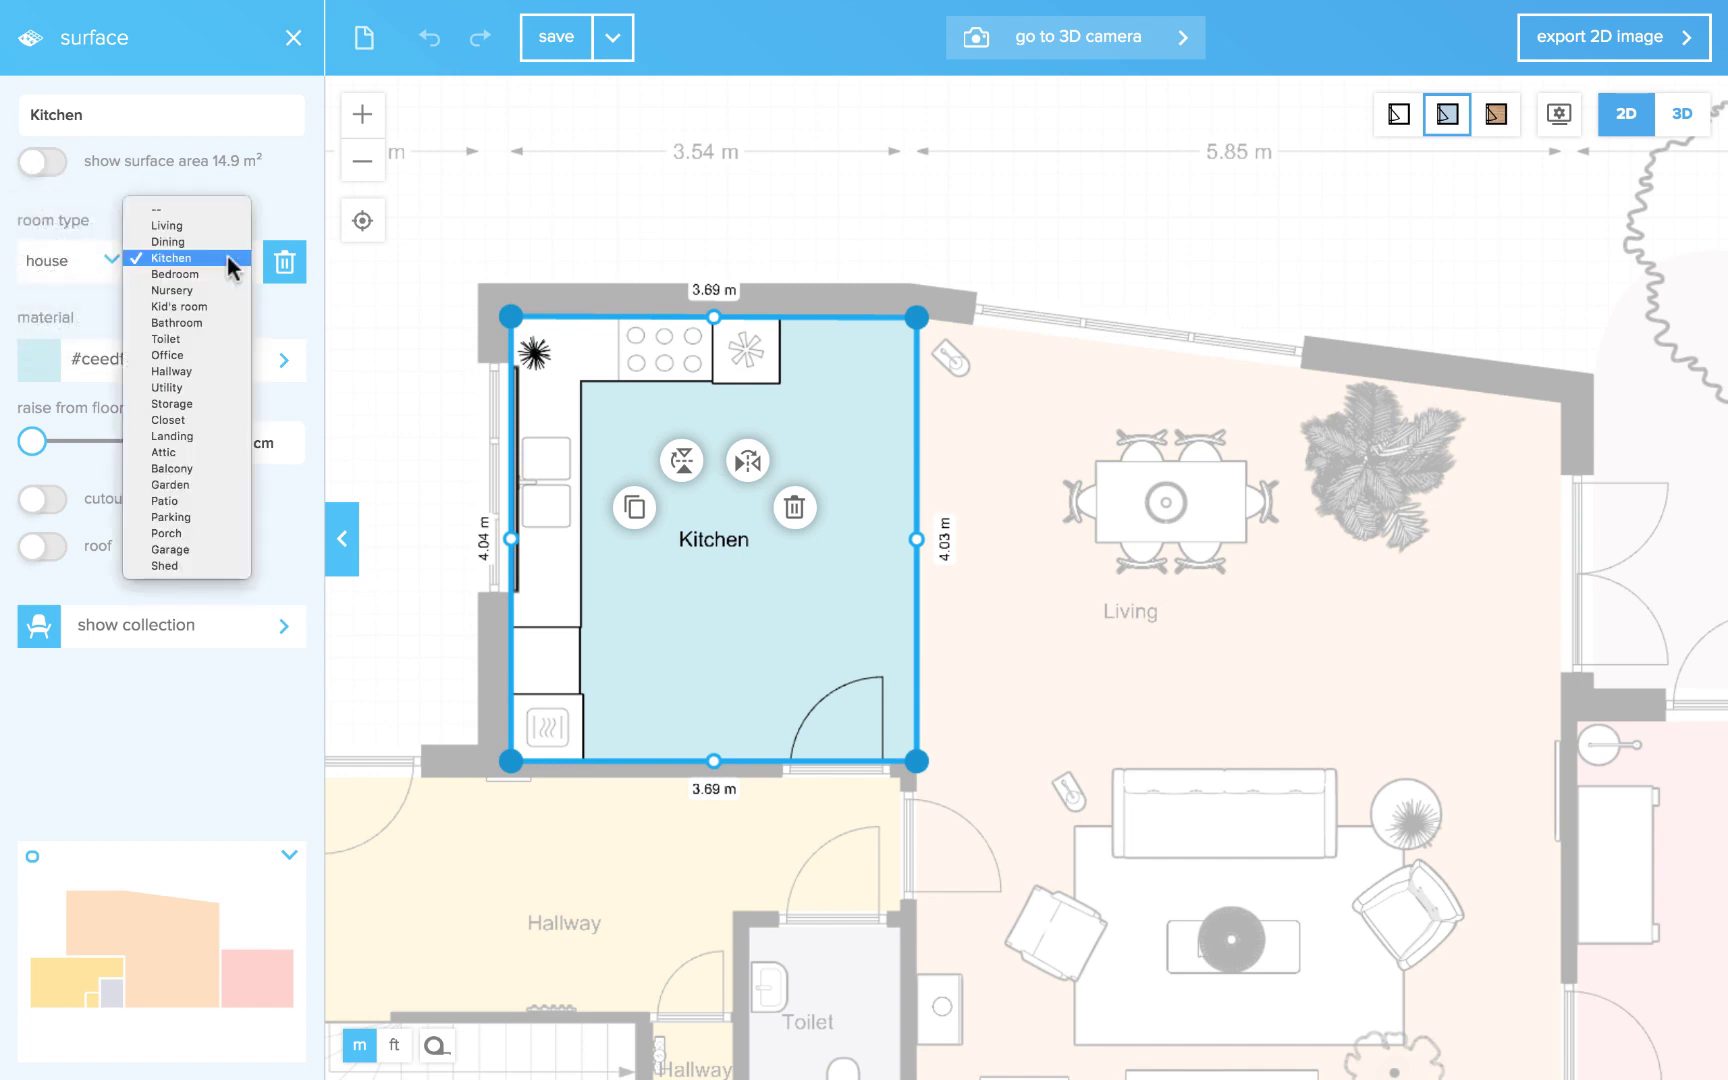
left_click(279, 204)
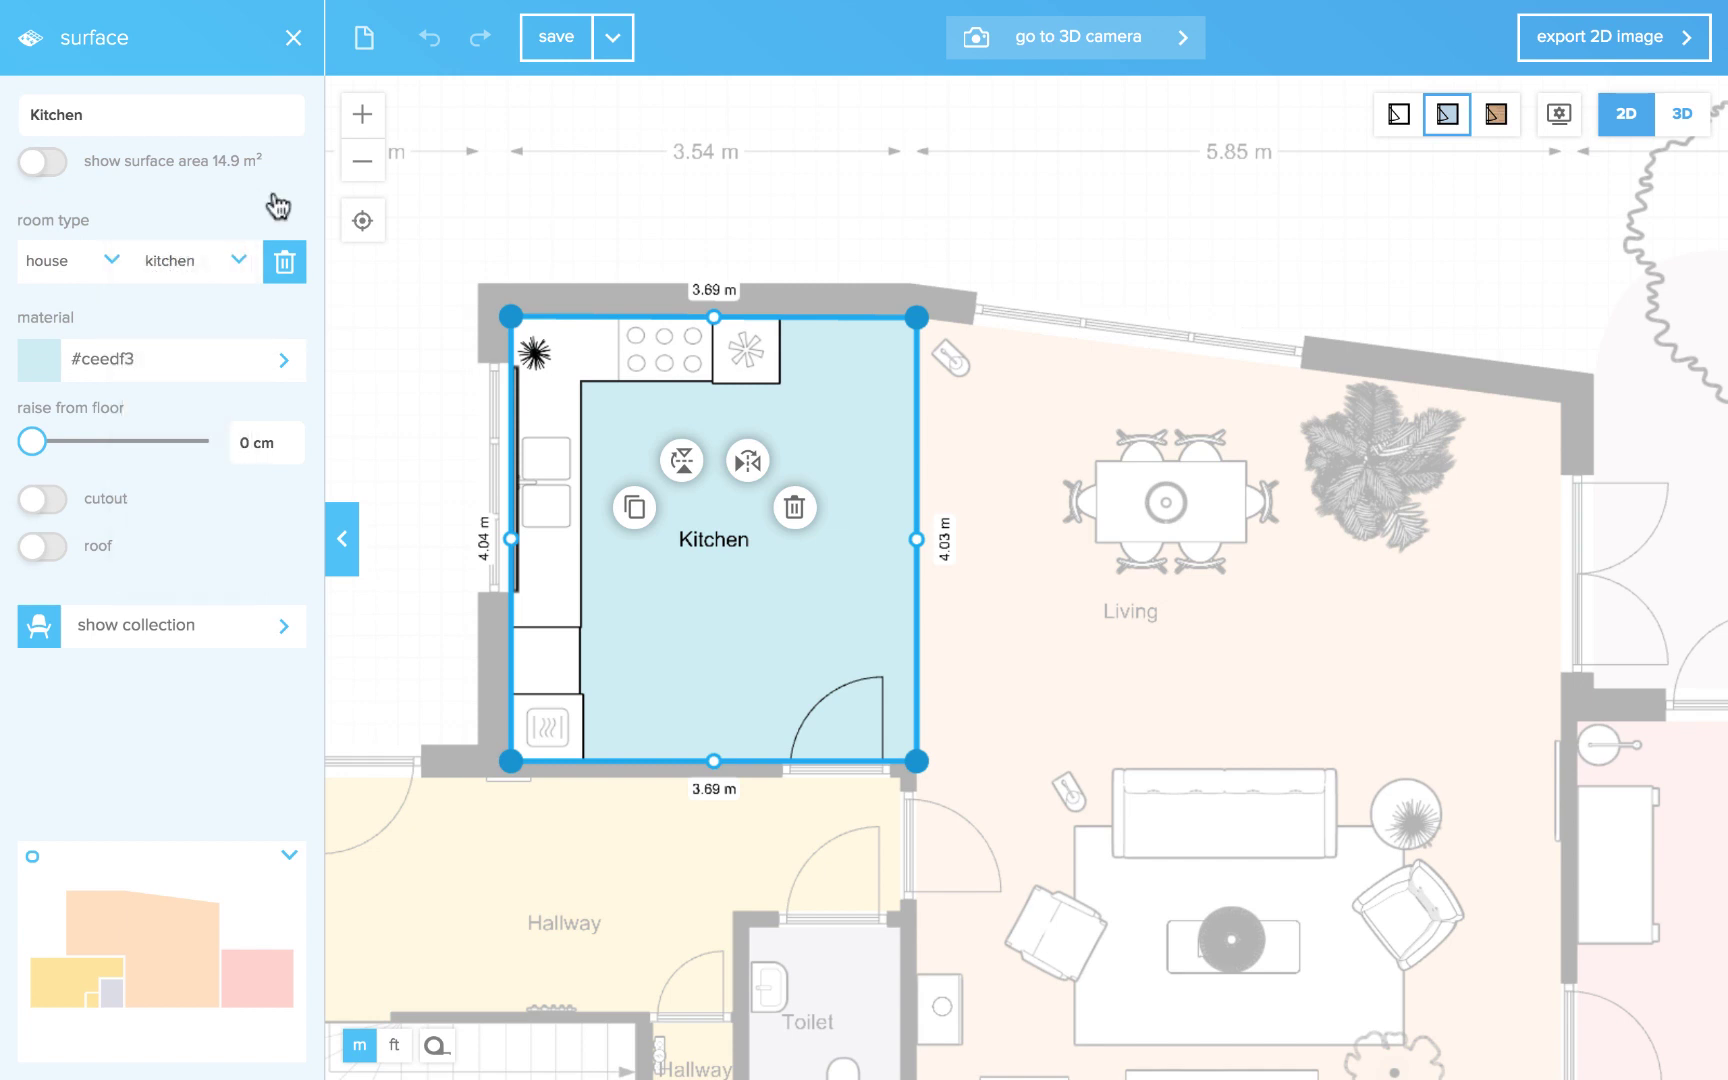
left_click(298, 362)
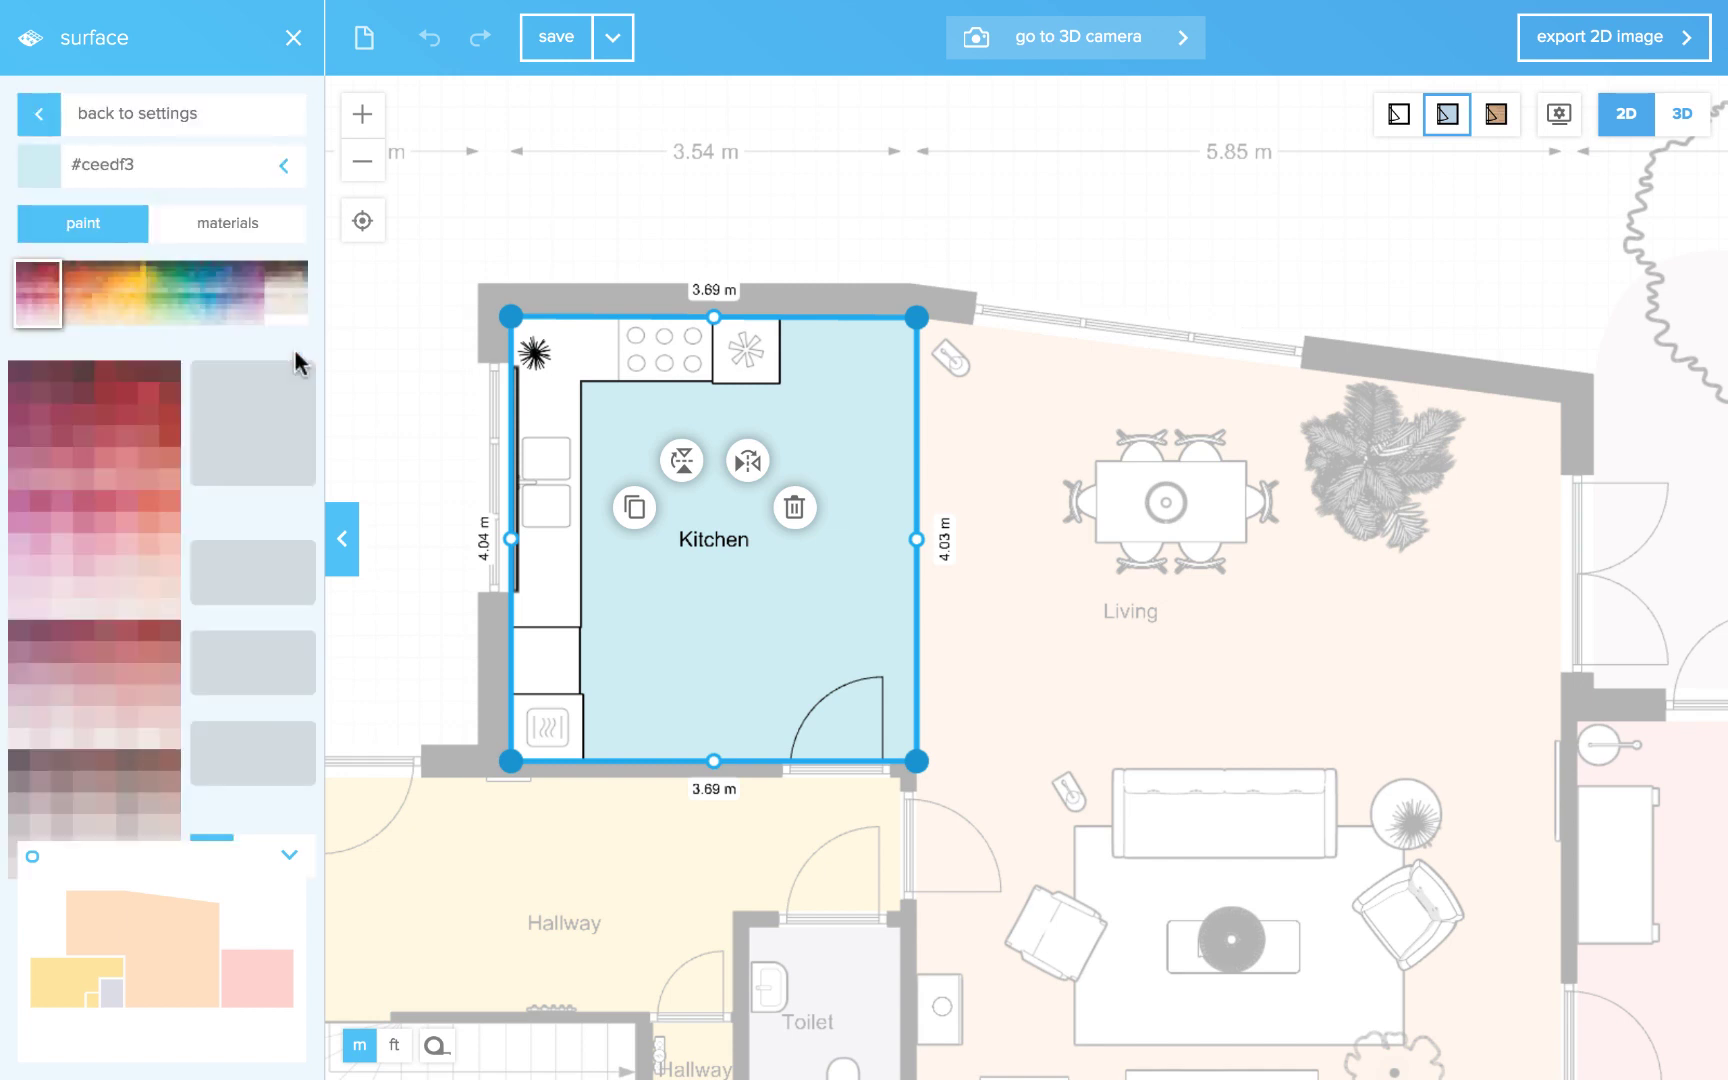
left_click(247, 226)
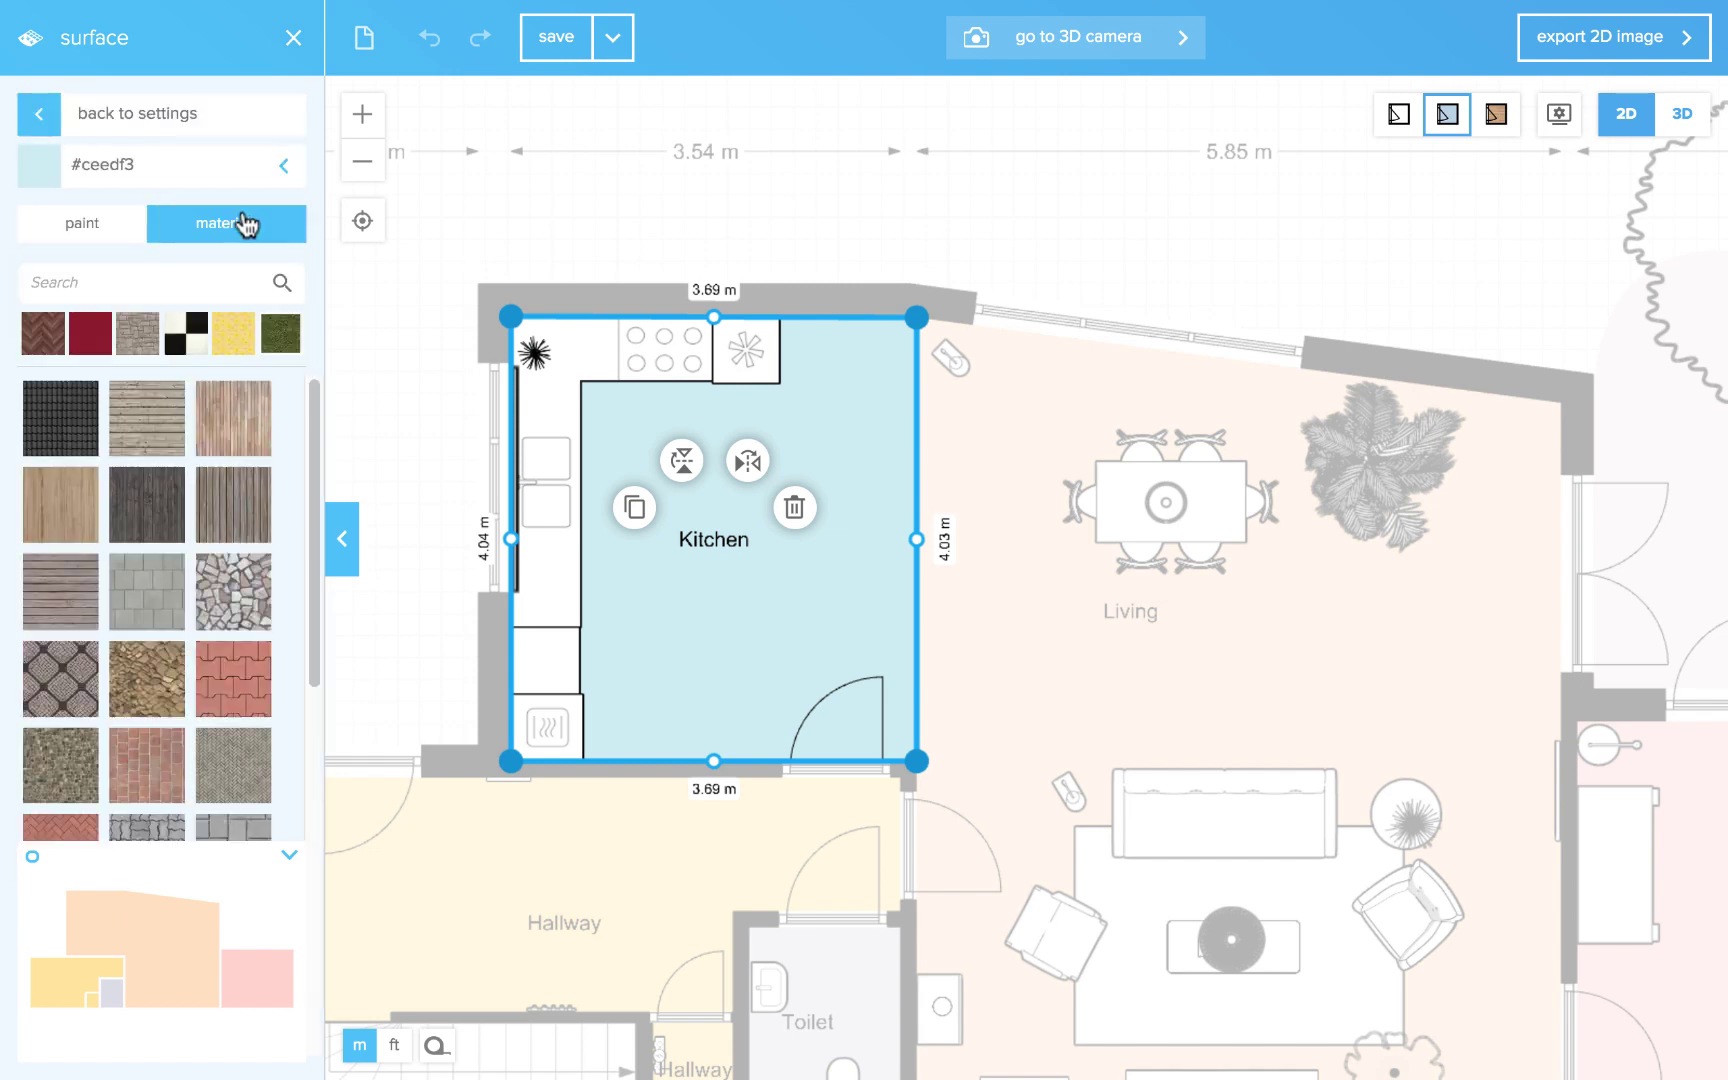
left_click(46, 222)
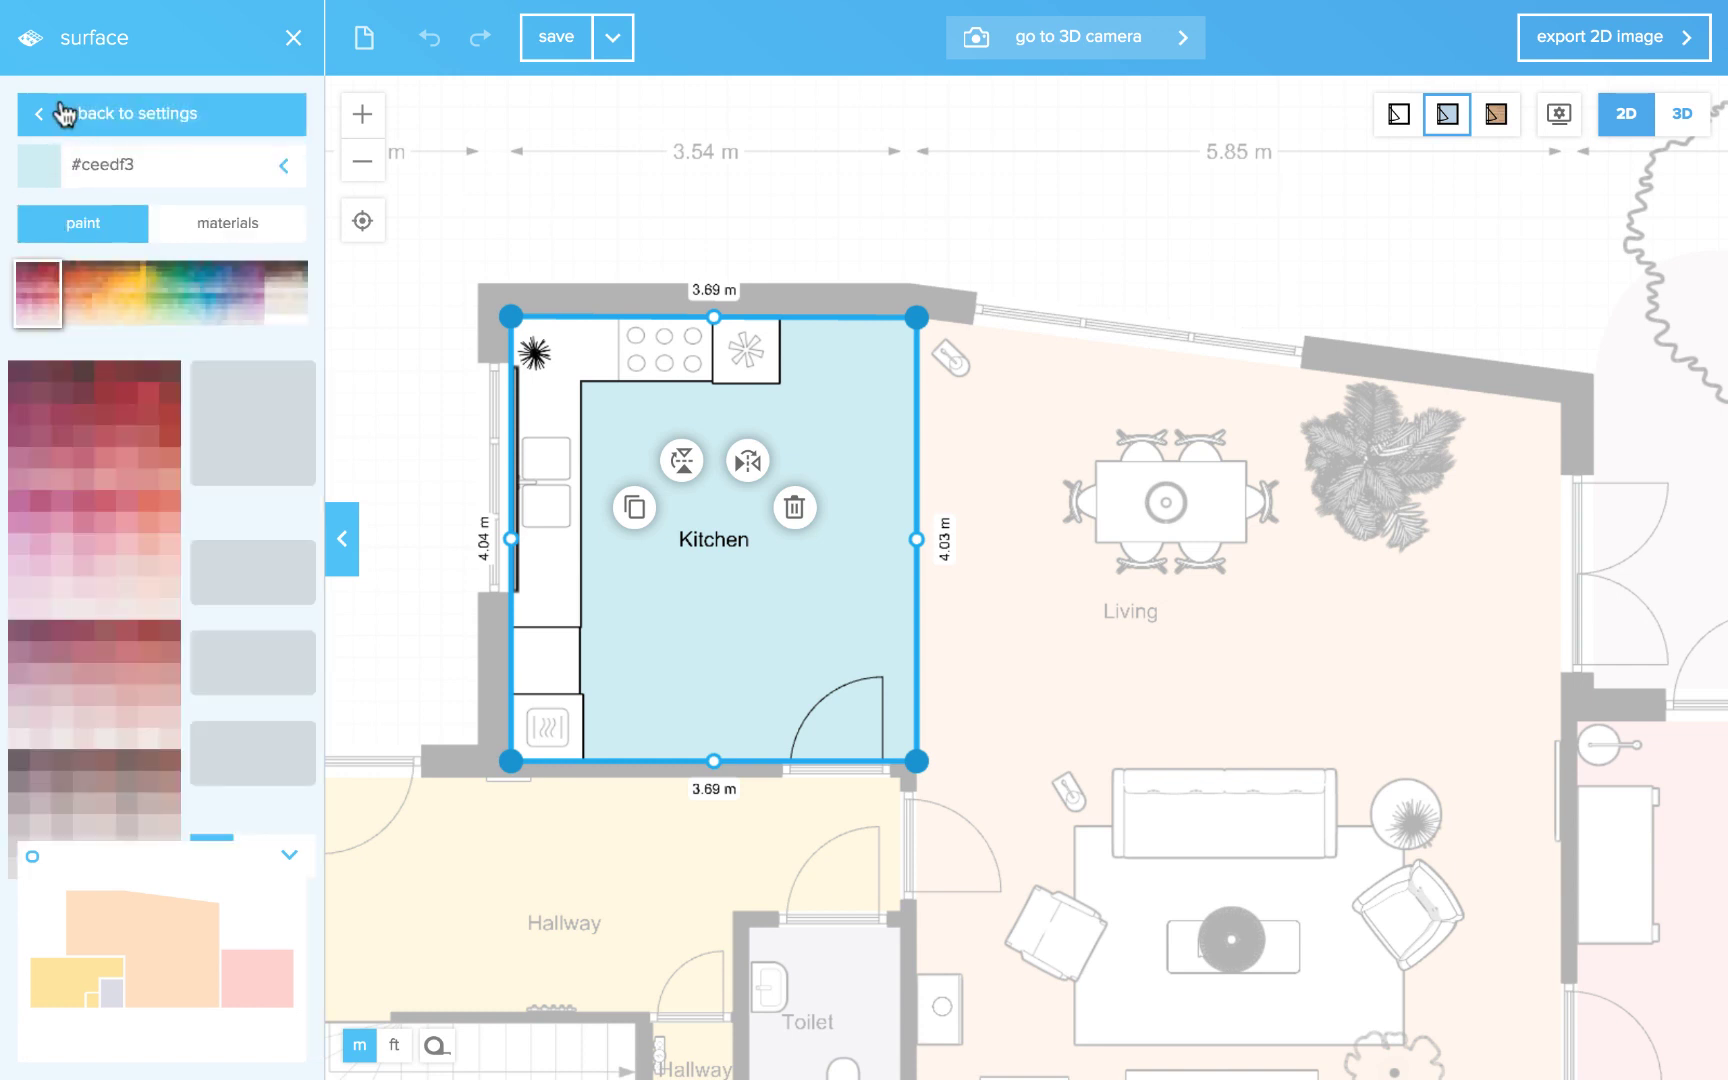
left_click(63, 110)
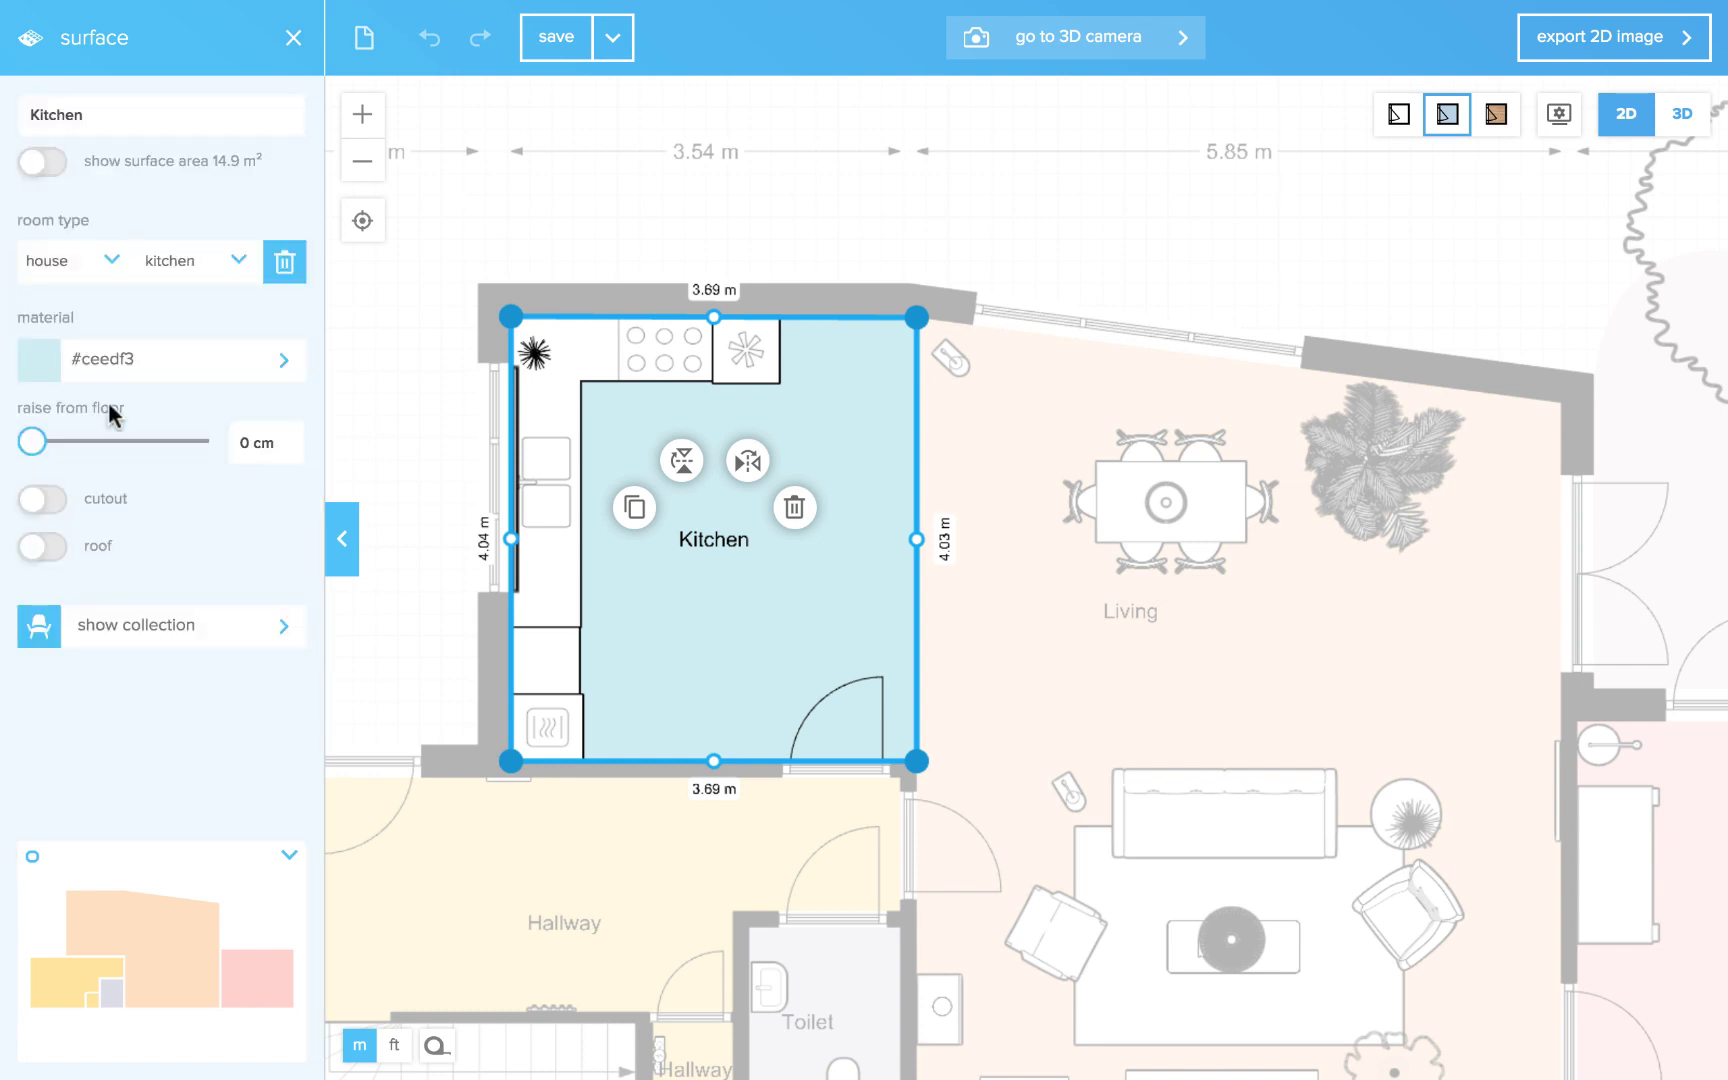
Raise the kitchen floor 20 cm, then turn the walk-through 3D view toward the dining table
left_click(231, 443)
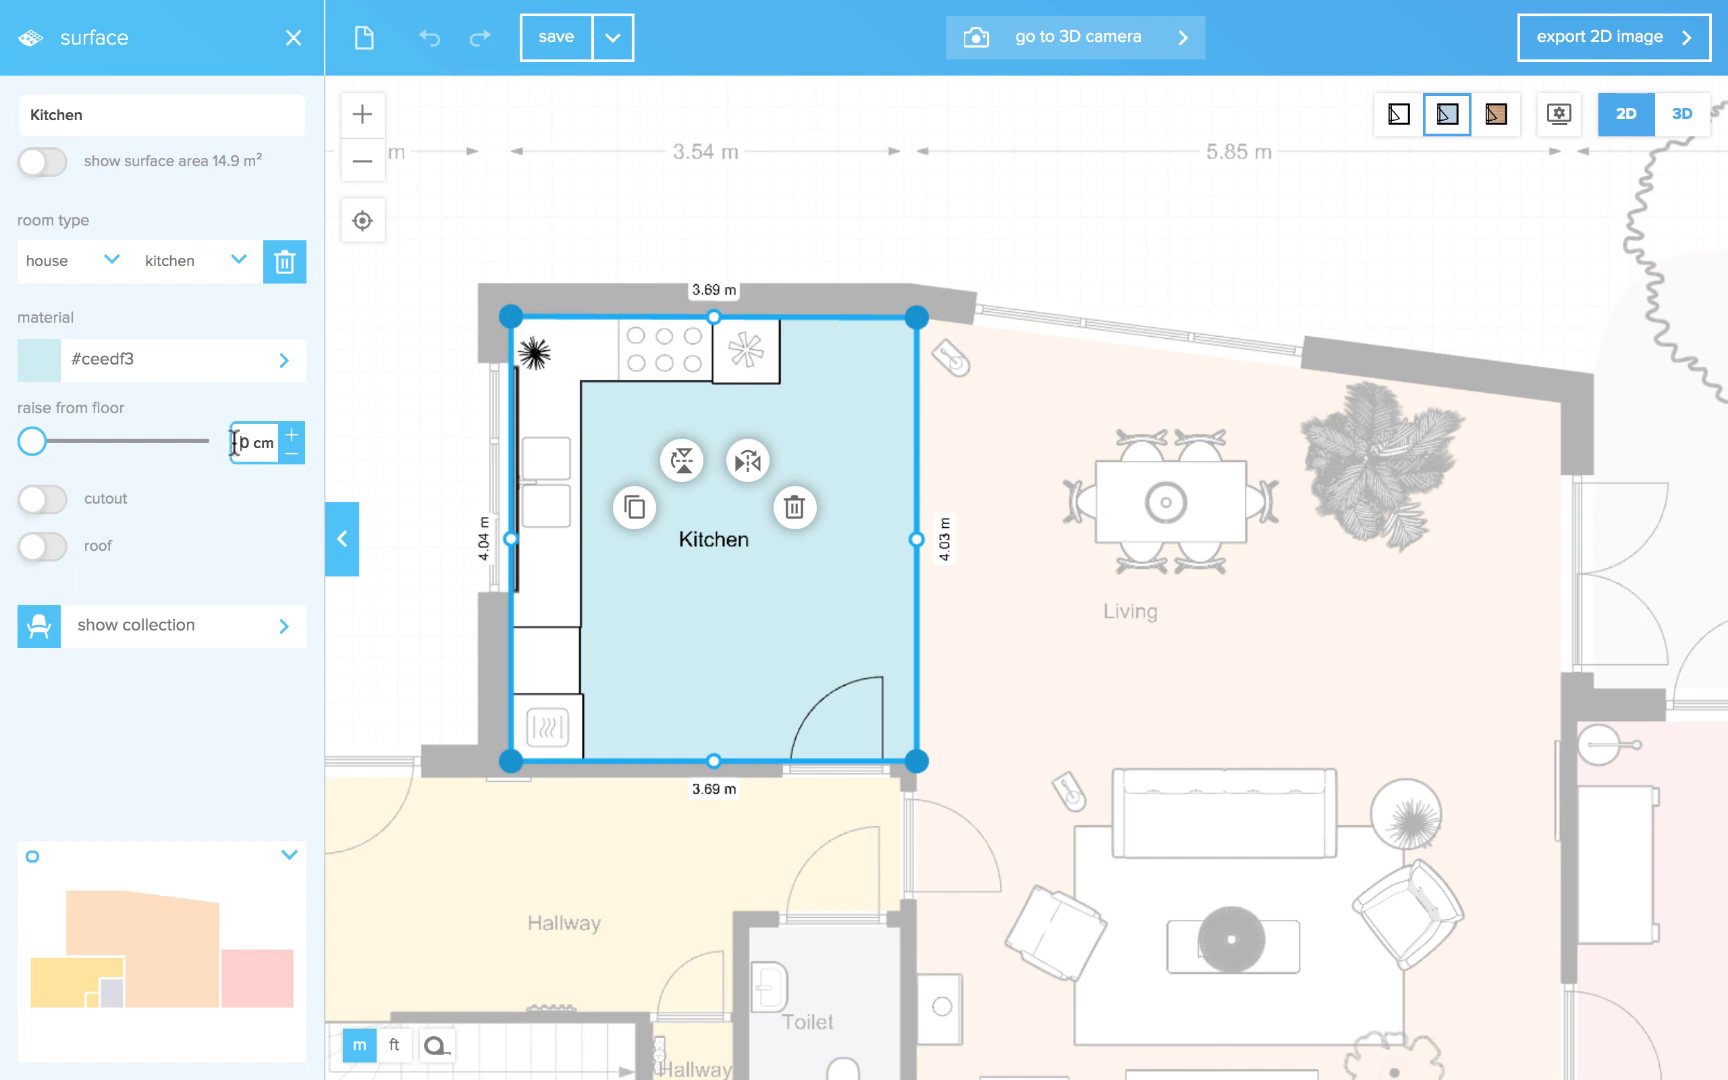
type("2")
key("Return")
left_click(803, 230)
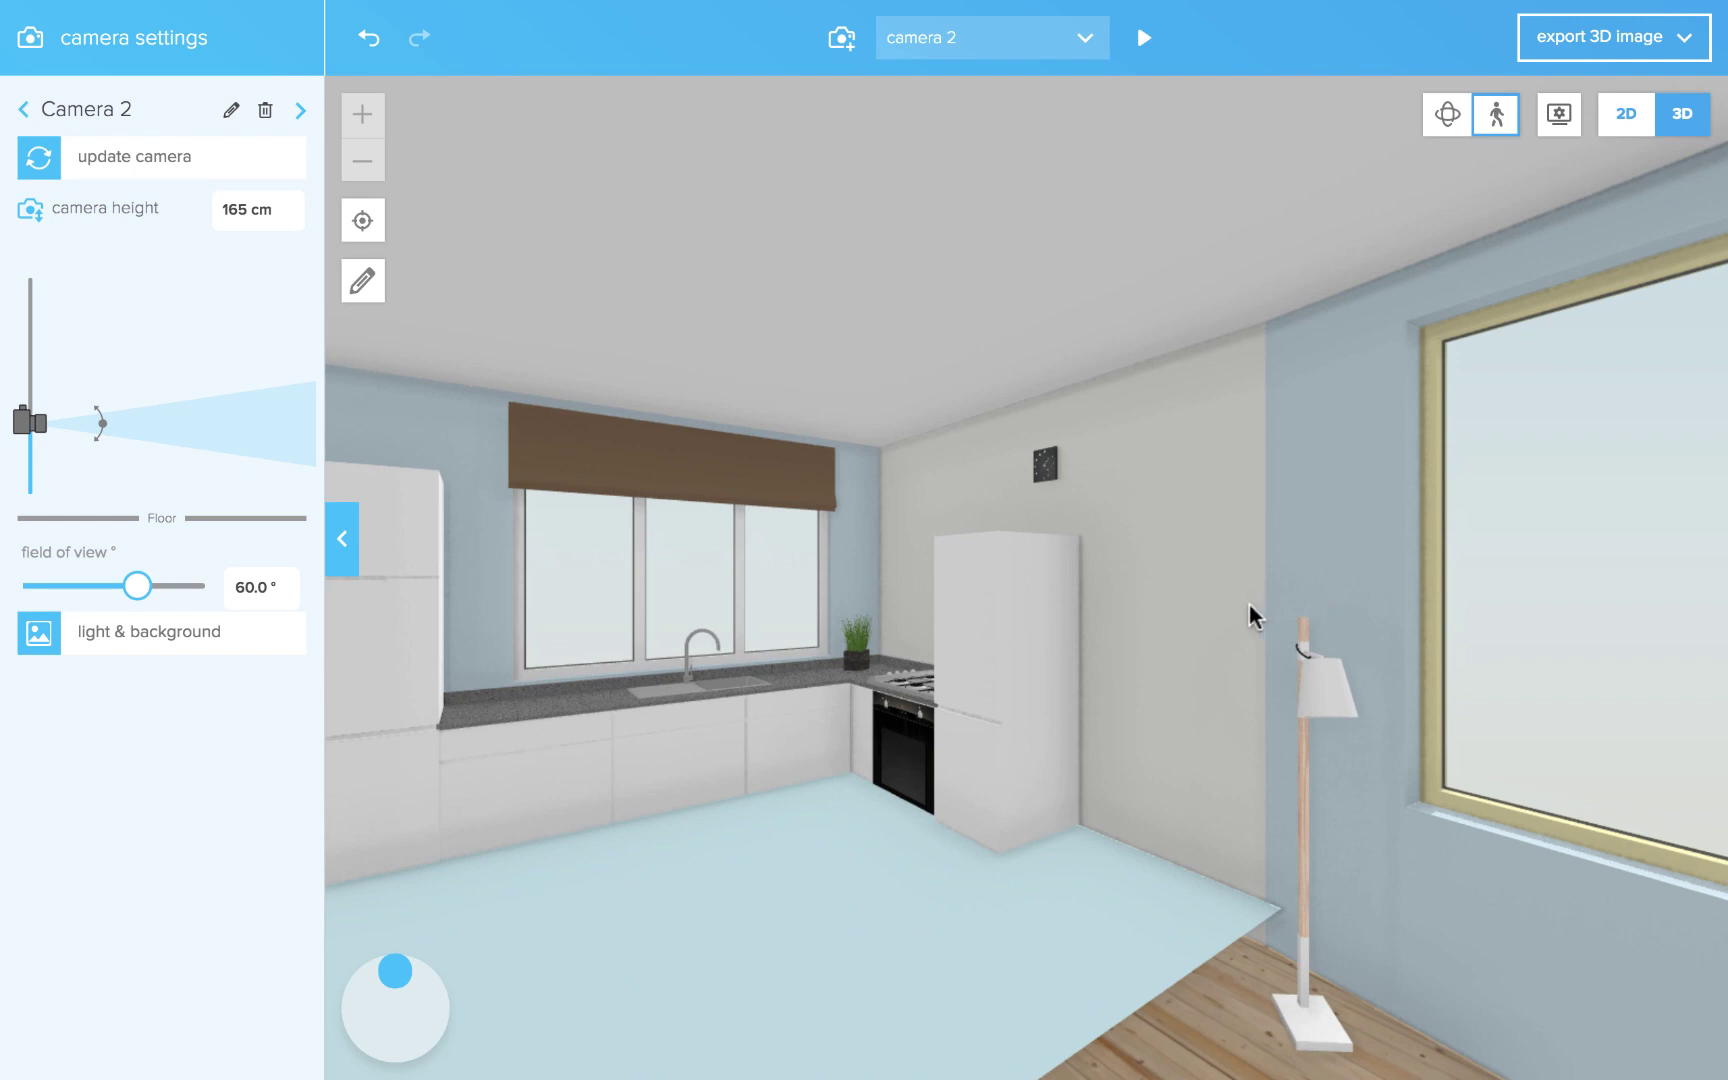
left_click_drag(1249, 603, 886, 898)
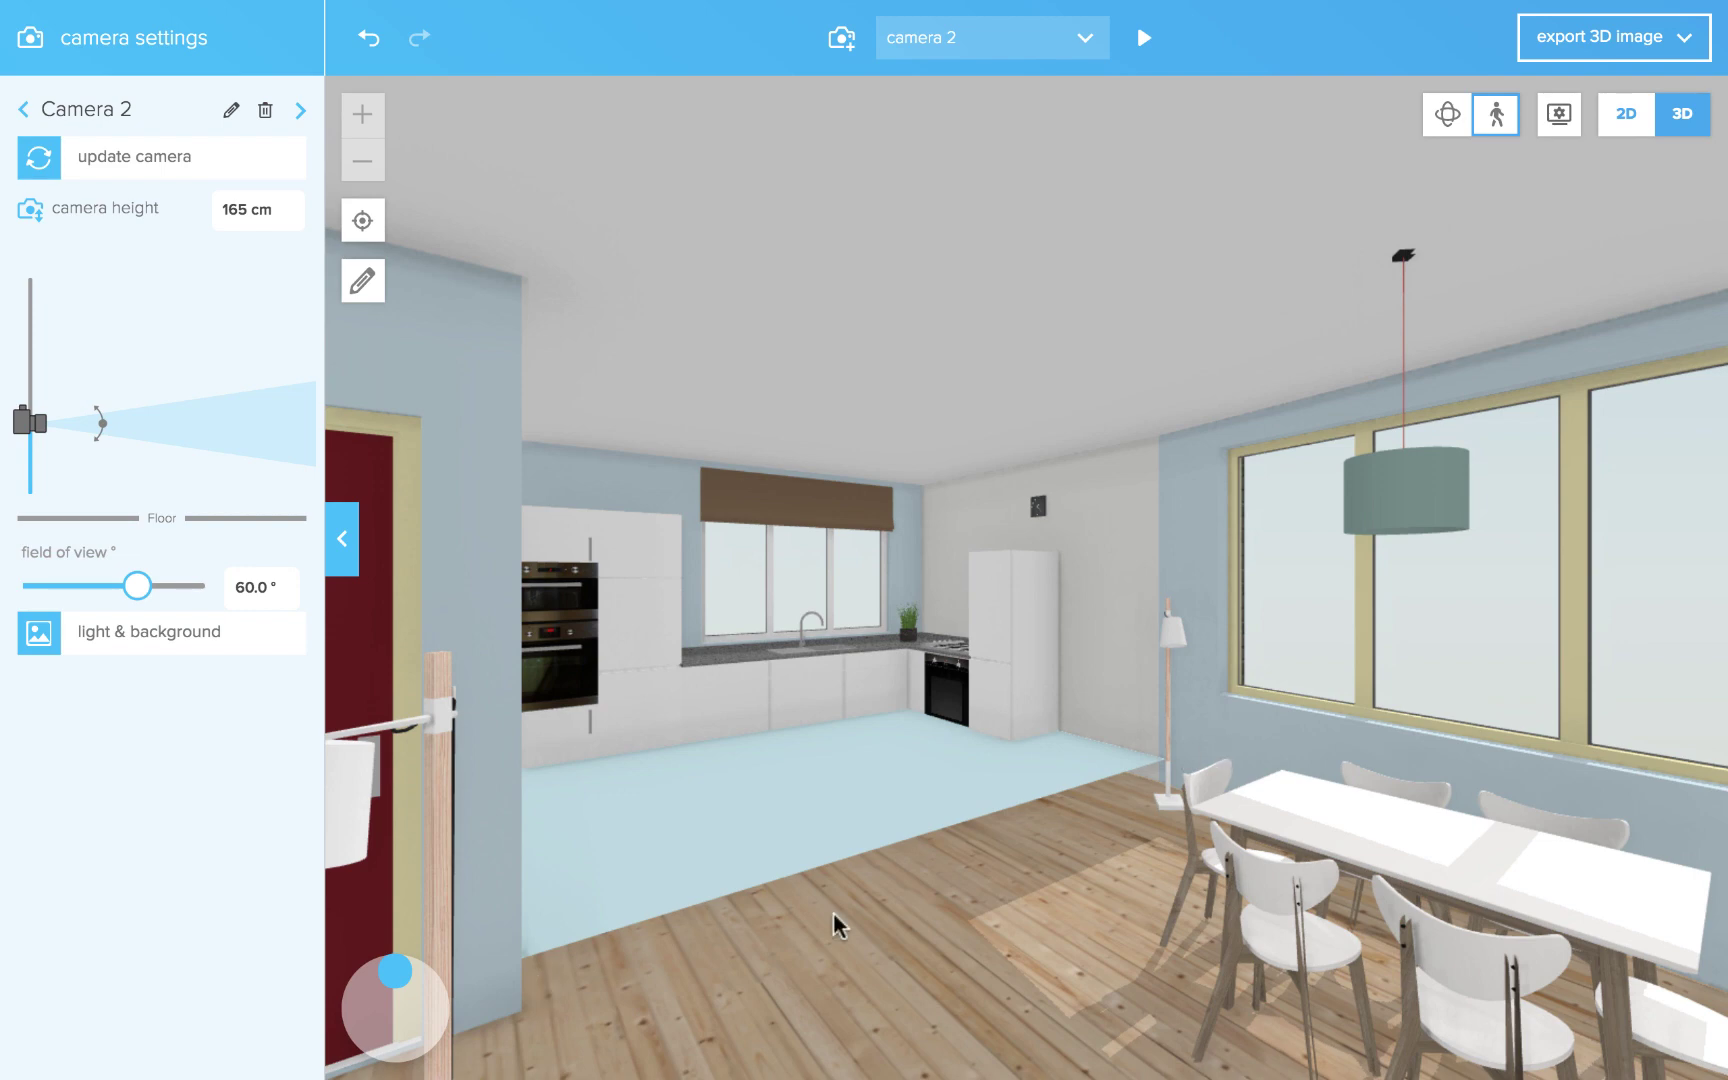
Return to the 2D plan and select the Kitchen floor surface
left_click(1640, 130)
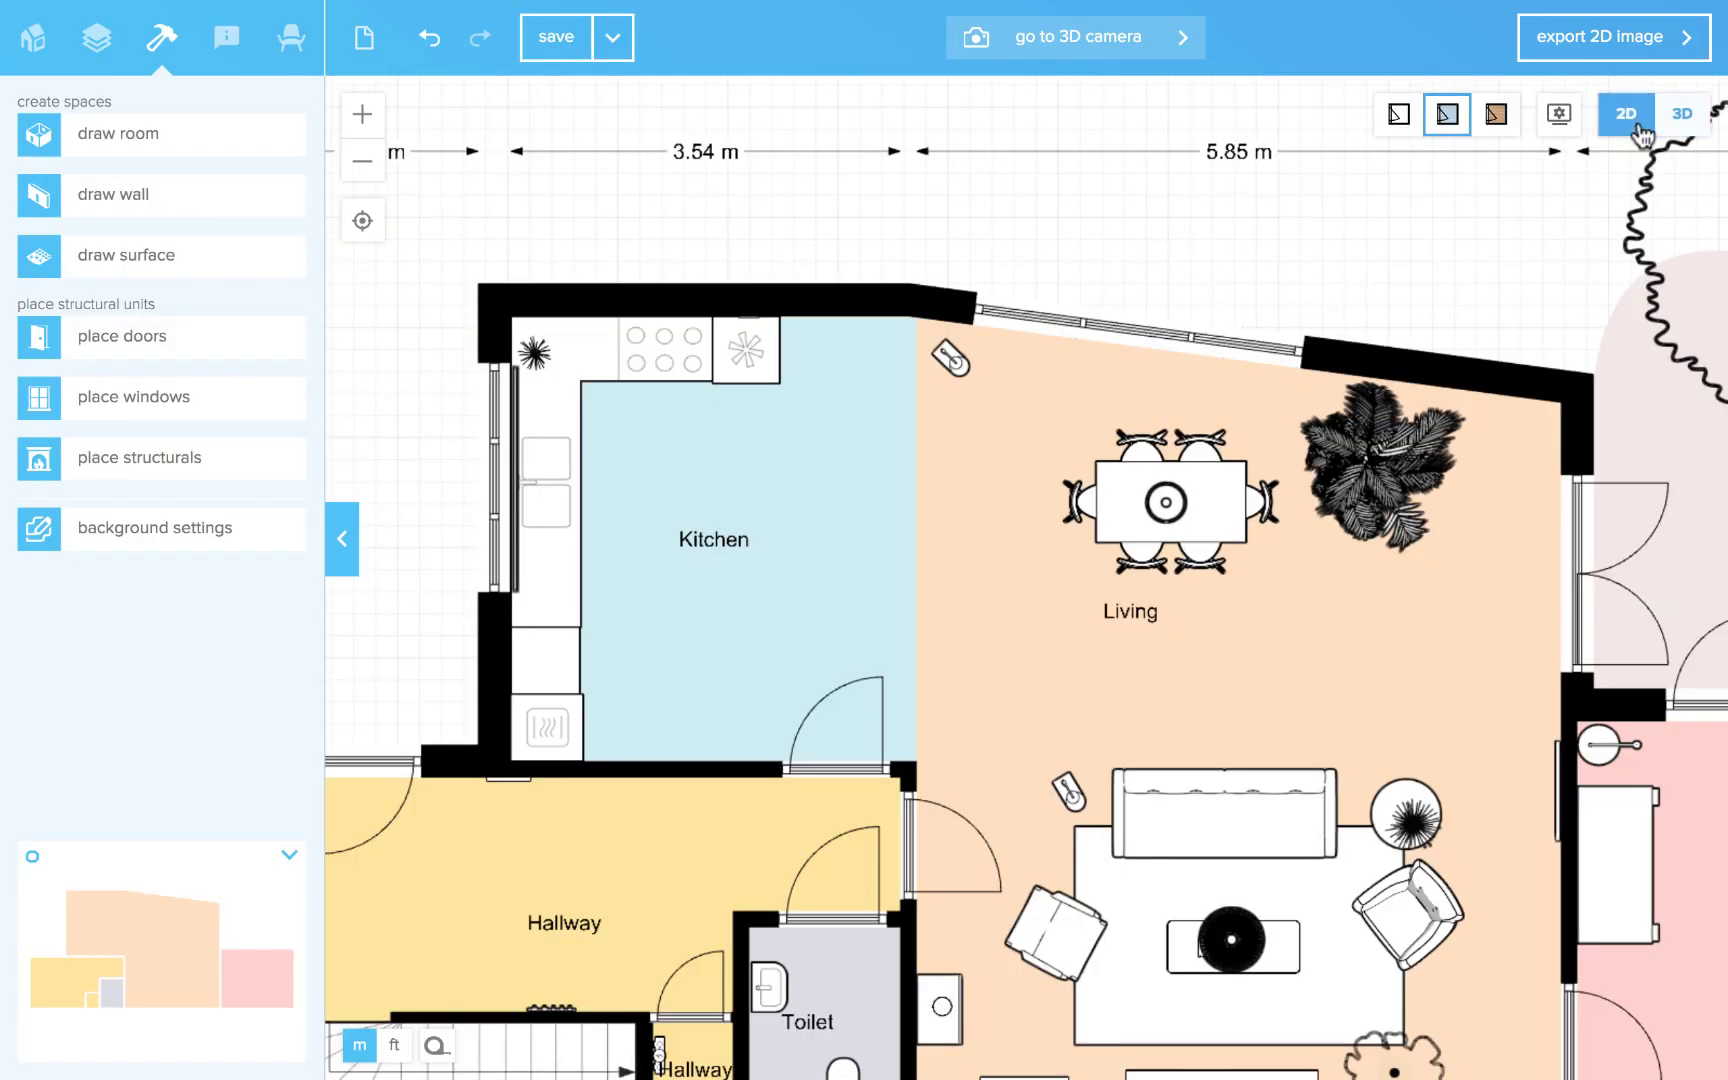
left_click(1037, 423)
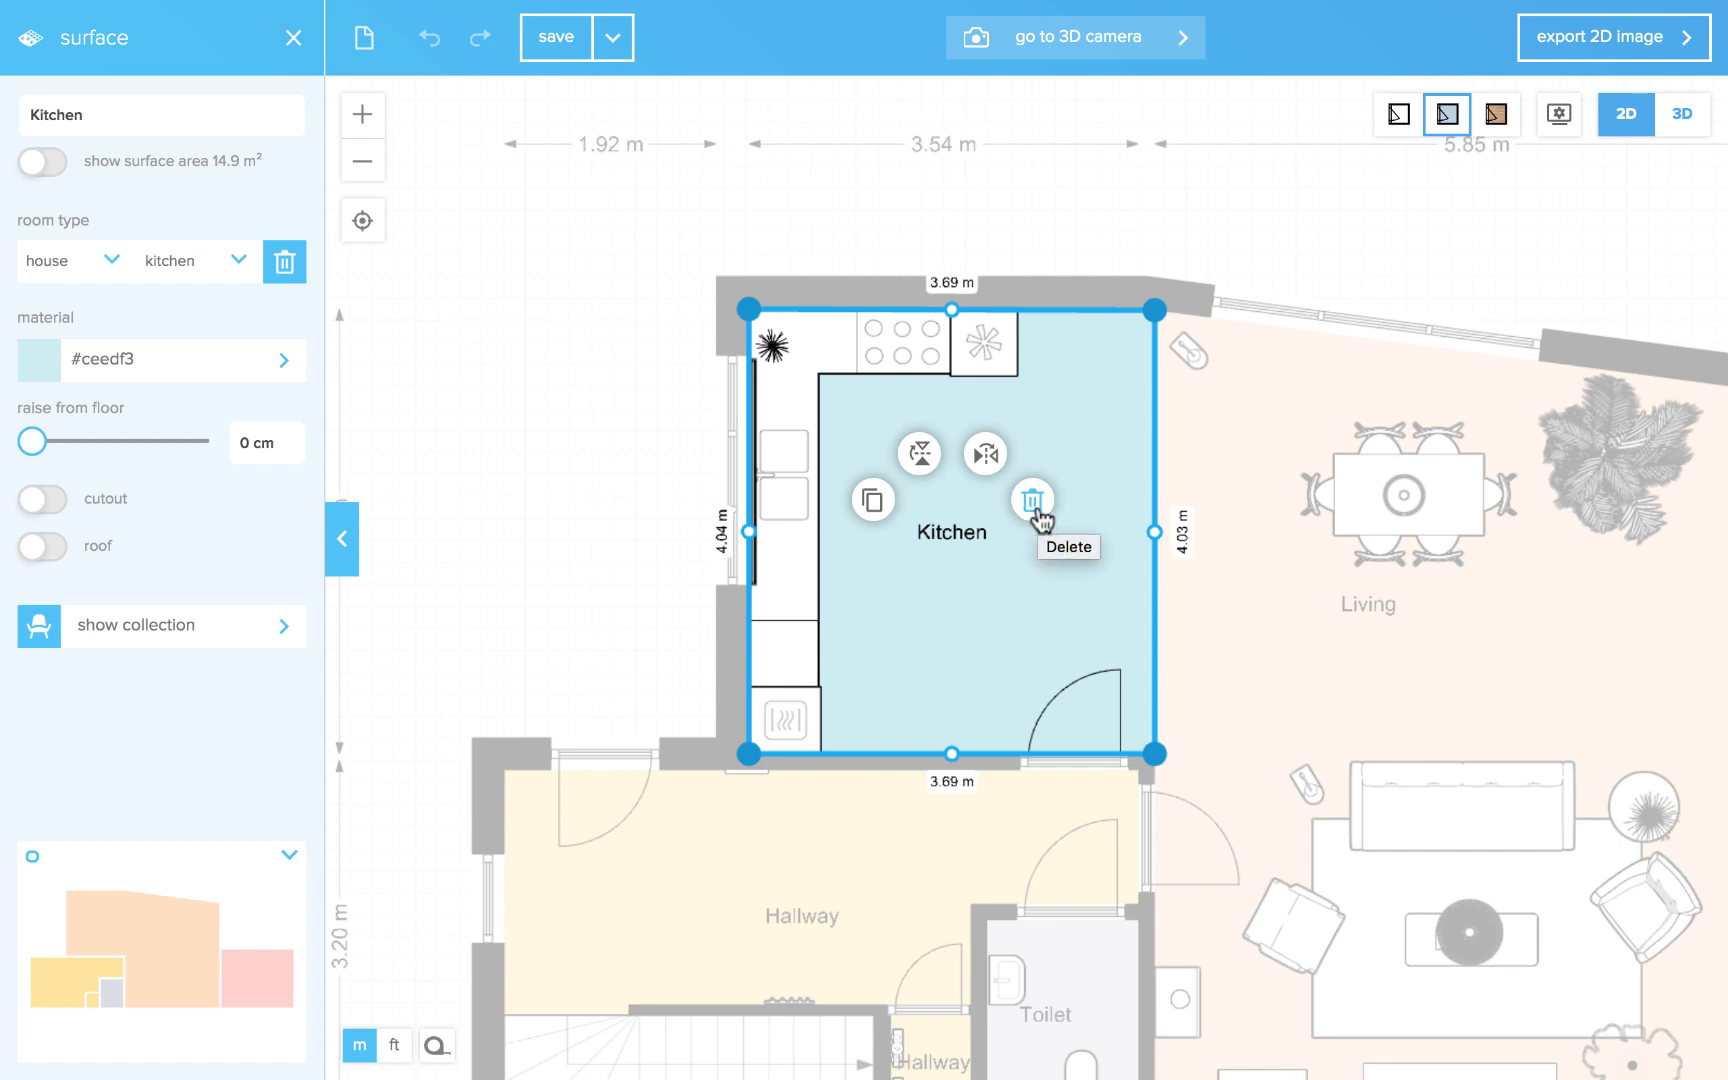
Duplicate the Kitchen surface and move the copy just left of the kitchen walls
left_click(870, 500)
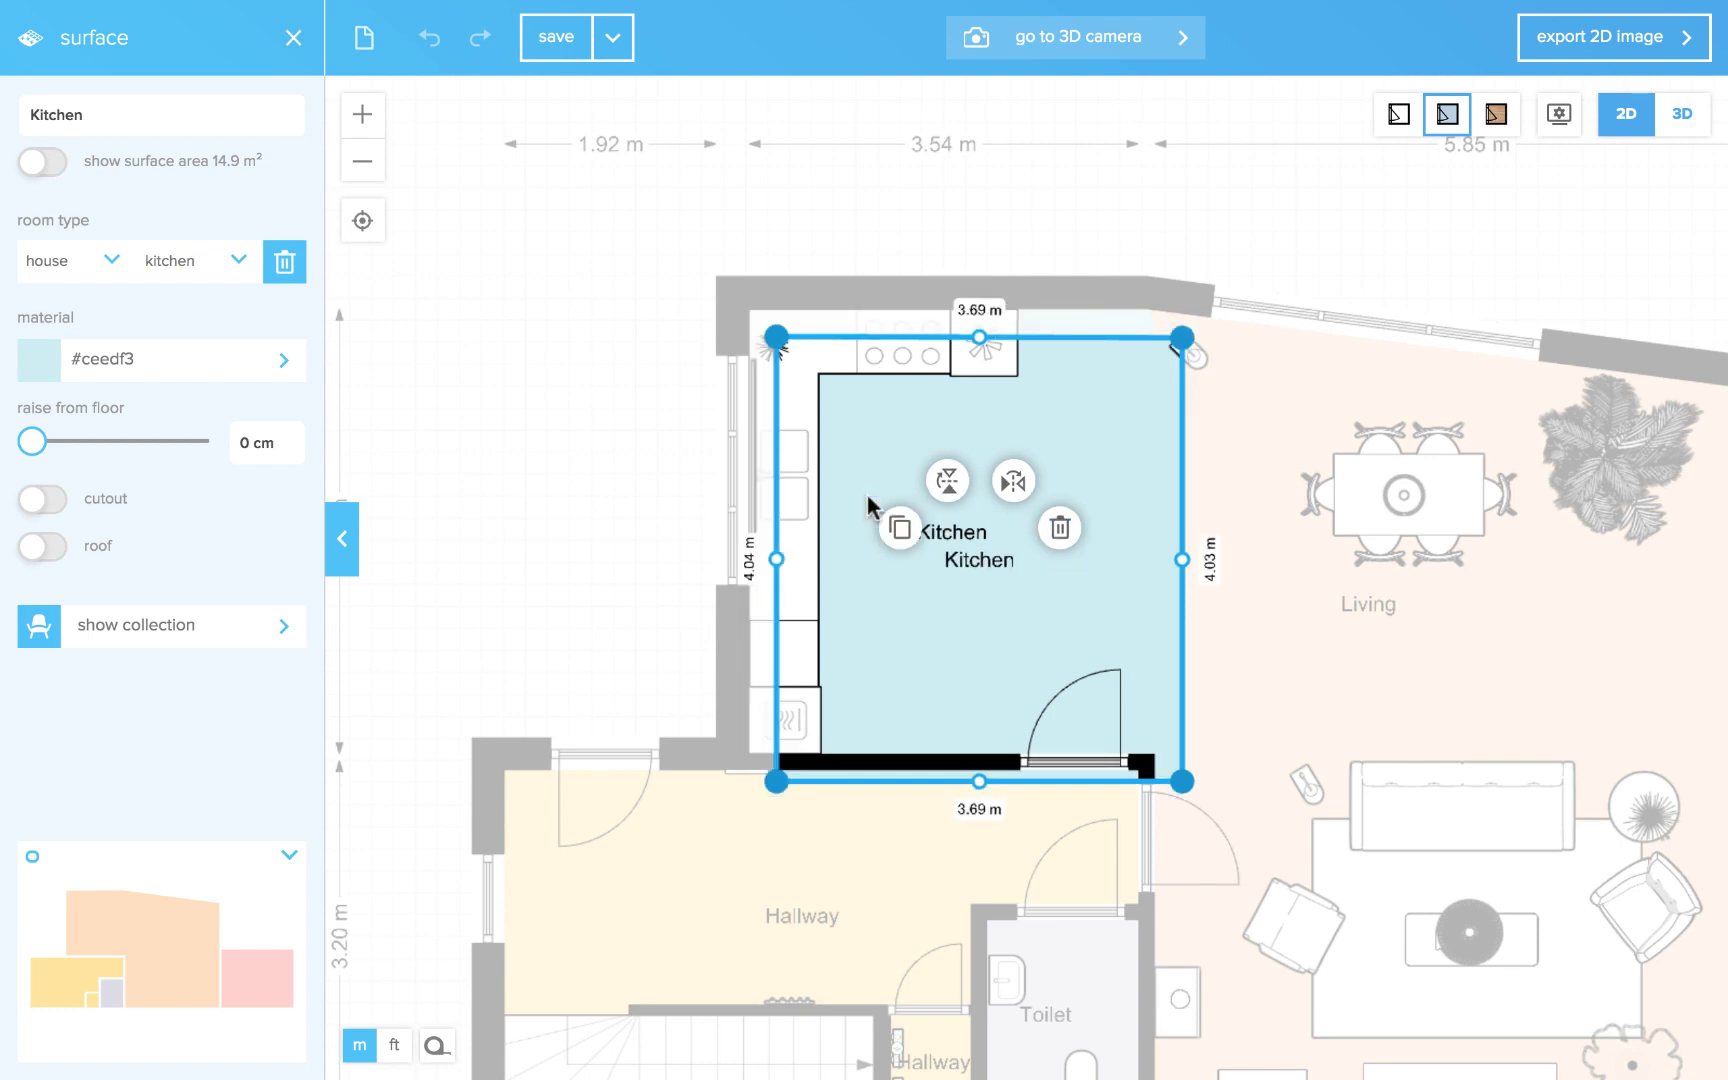
left_click_drag(1088, 698, 621, 639)
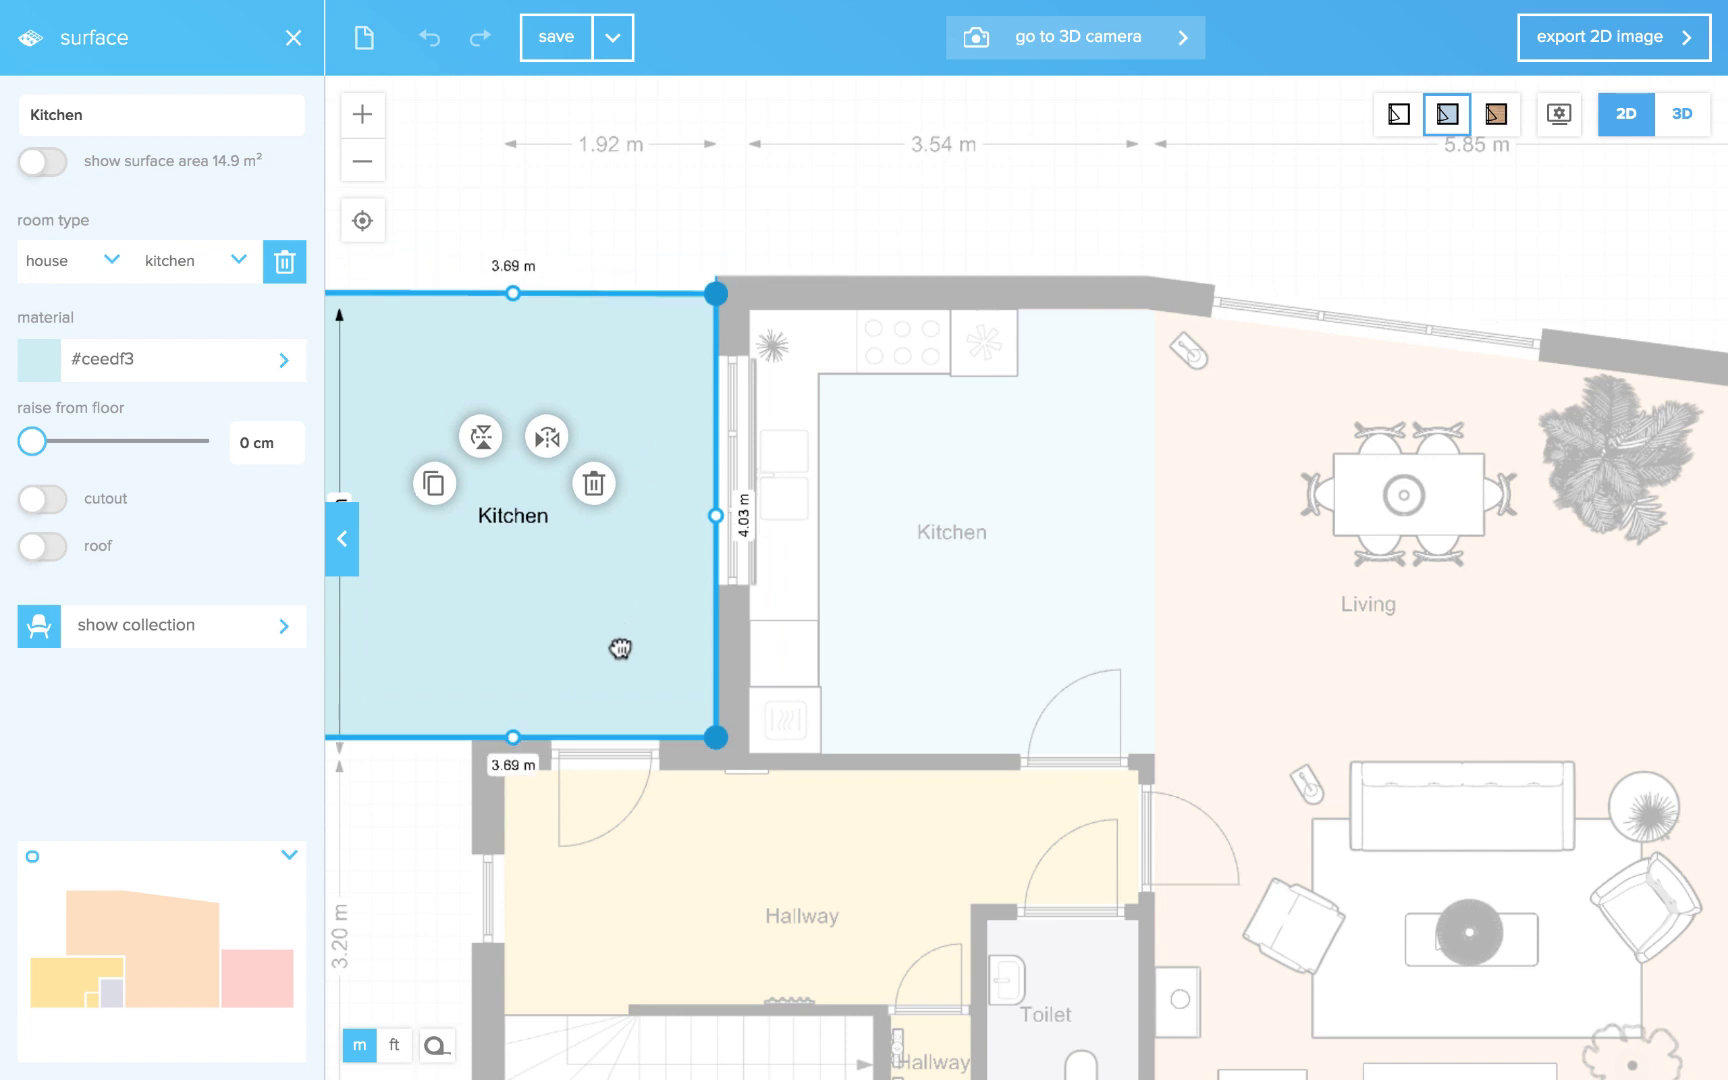
left_click(666, 237)
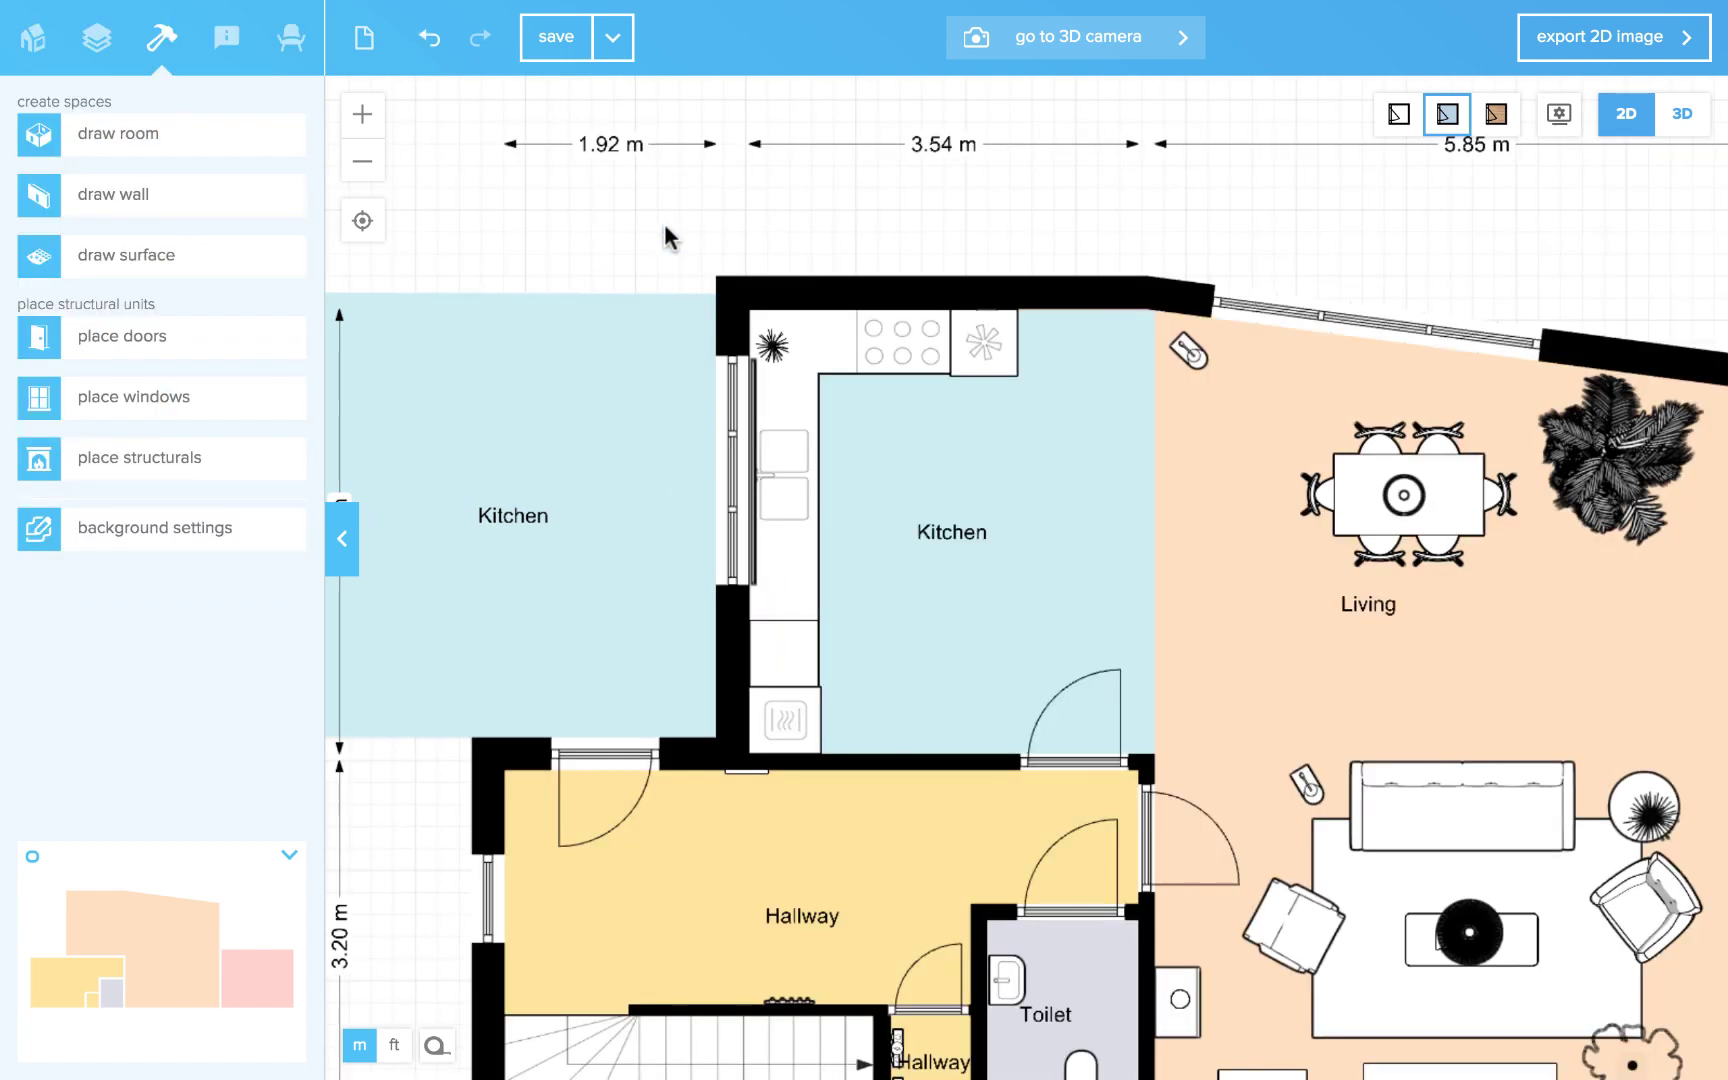
left_click_drag(666, 237, 976, 224)
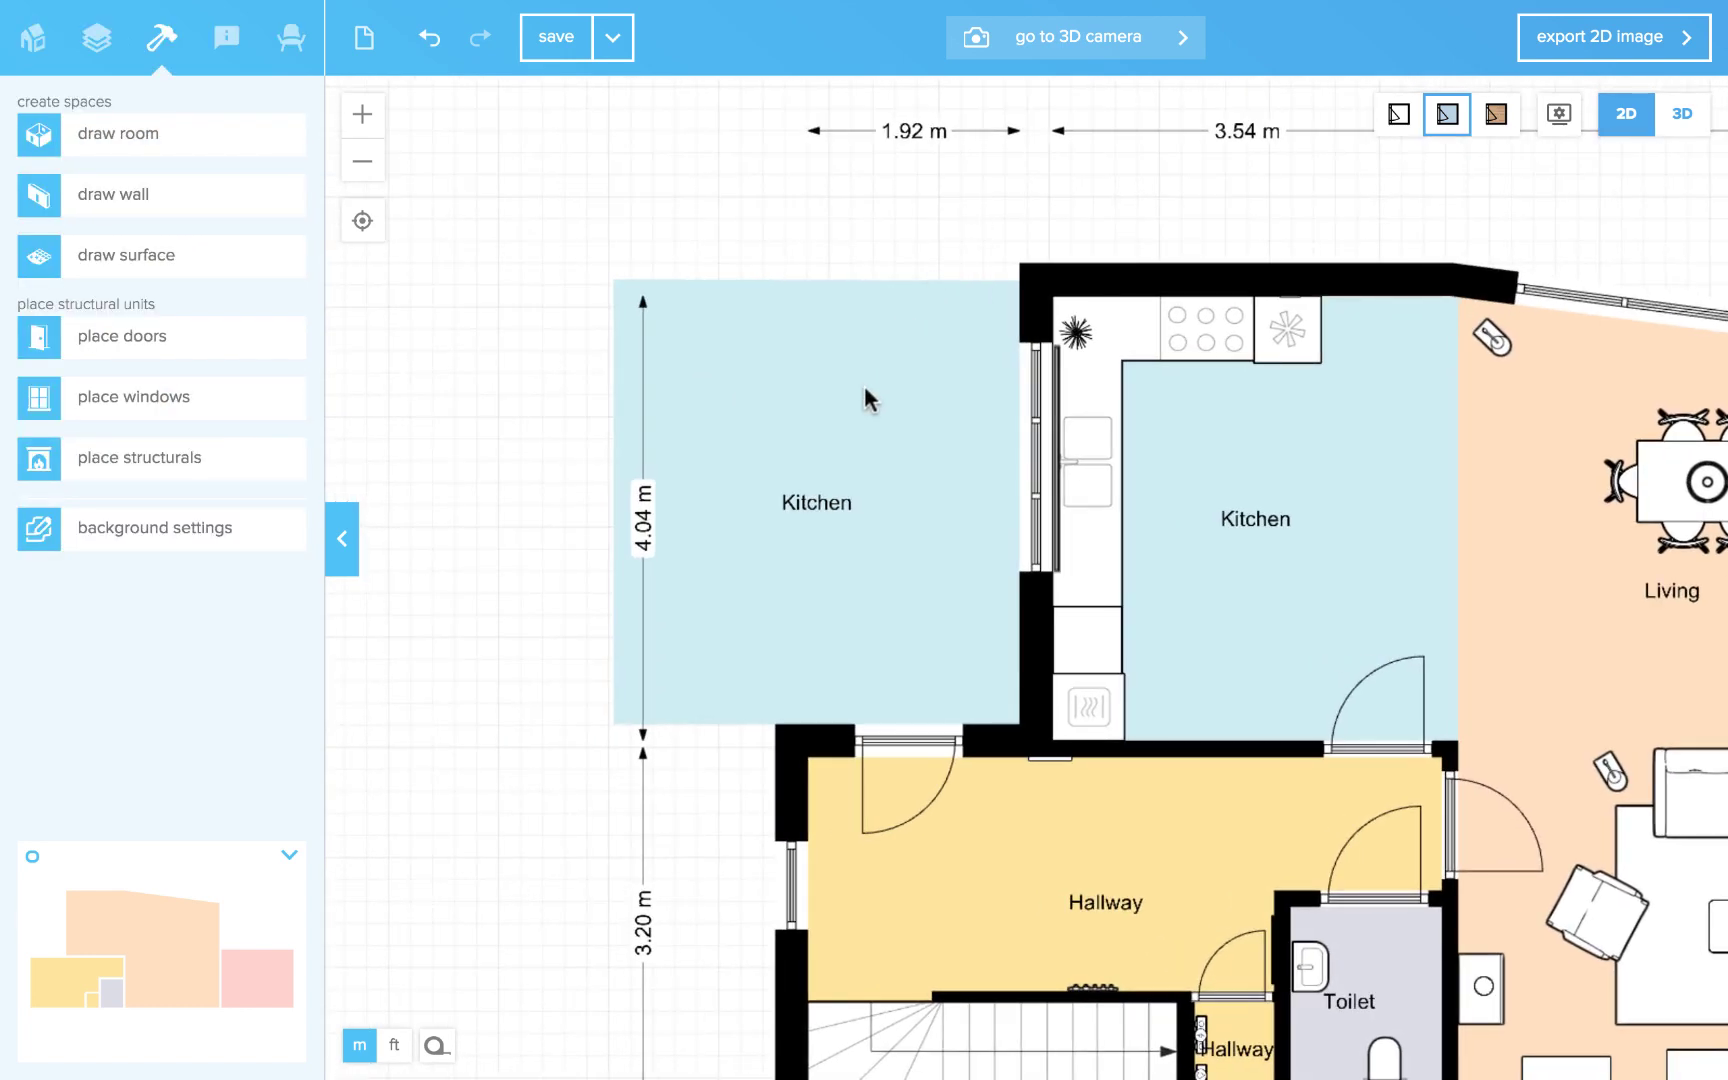
scroll(865, 389, "up", 3)
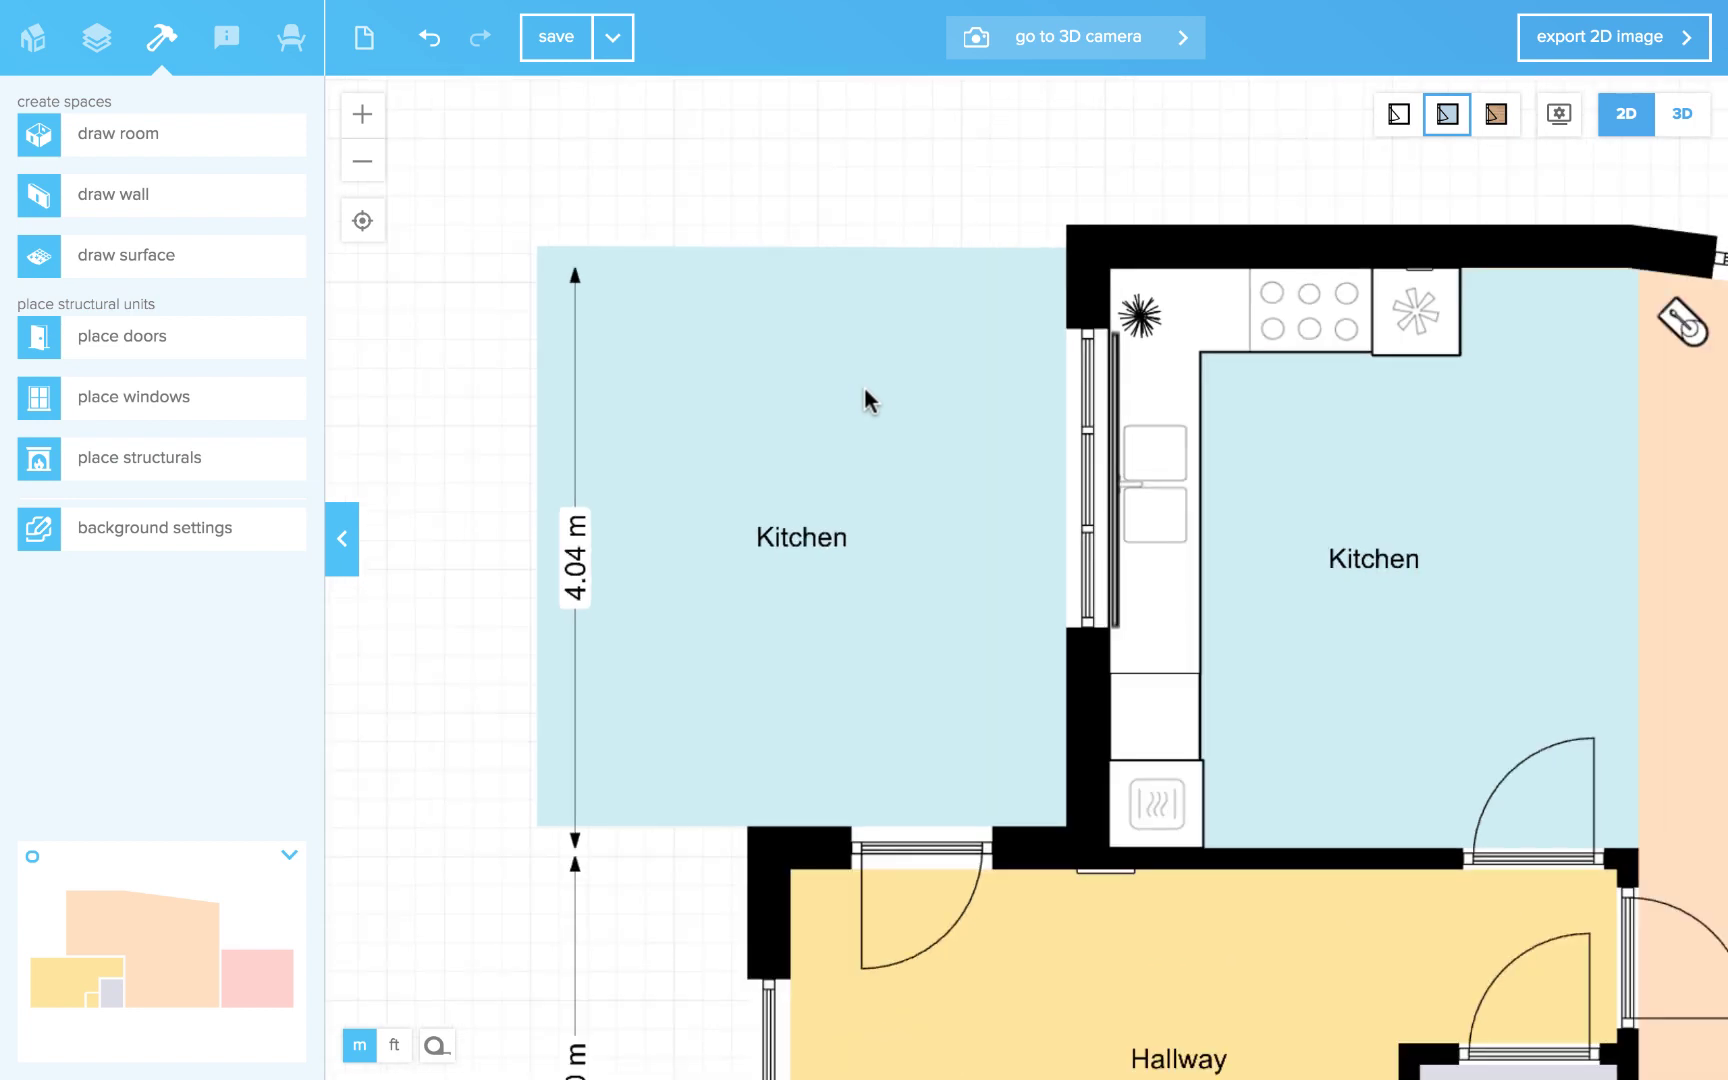
Make the copy a Patio and reshape it to 2.22 × 4.19 m against the kitchen's outer wall
left_click(864, 400)
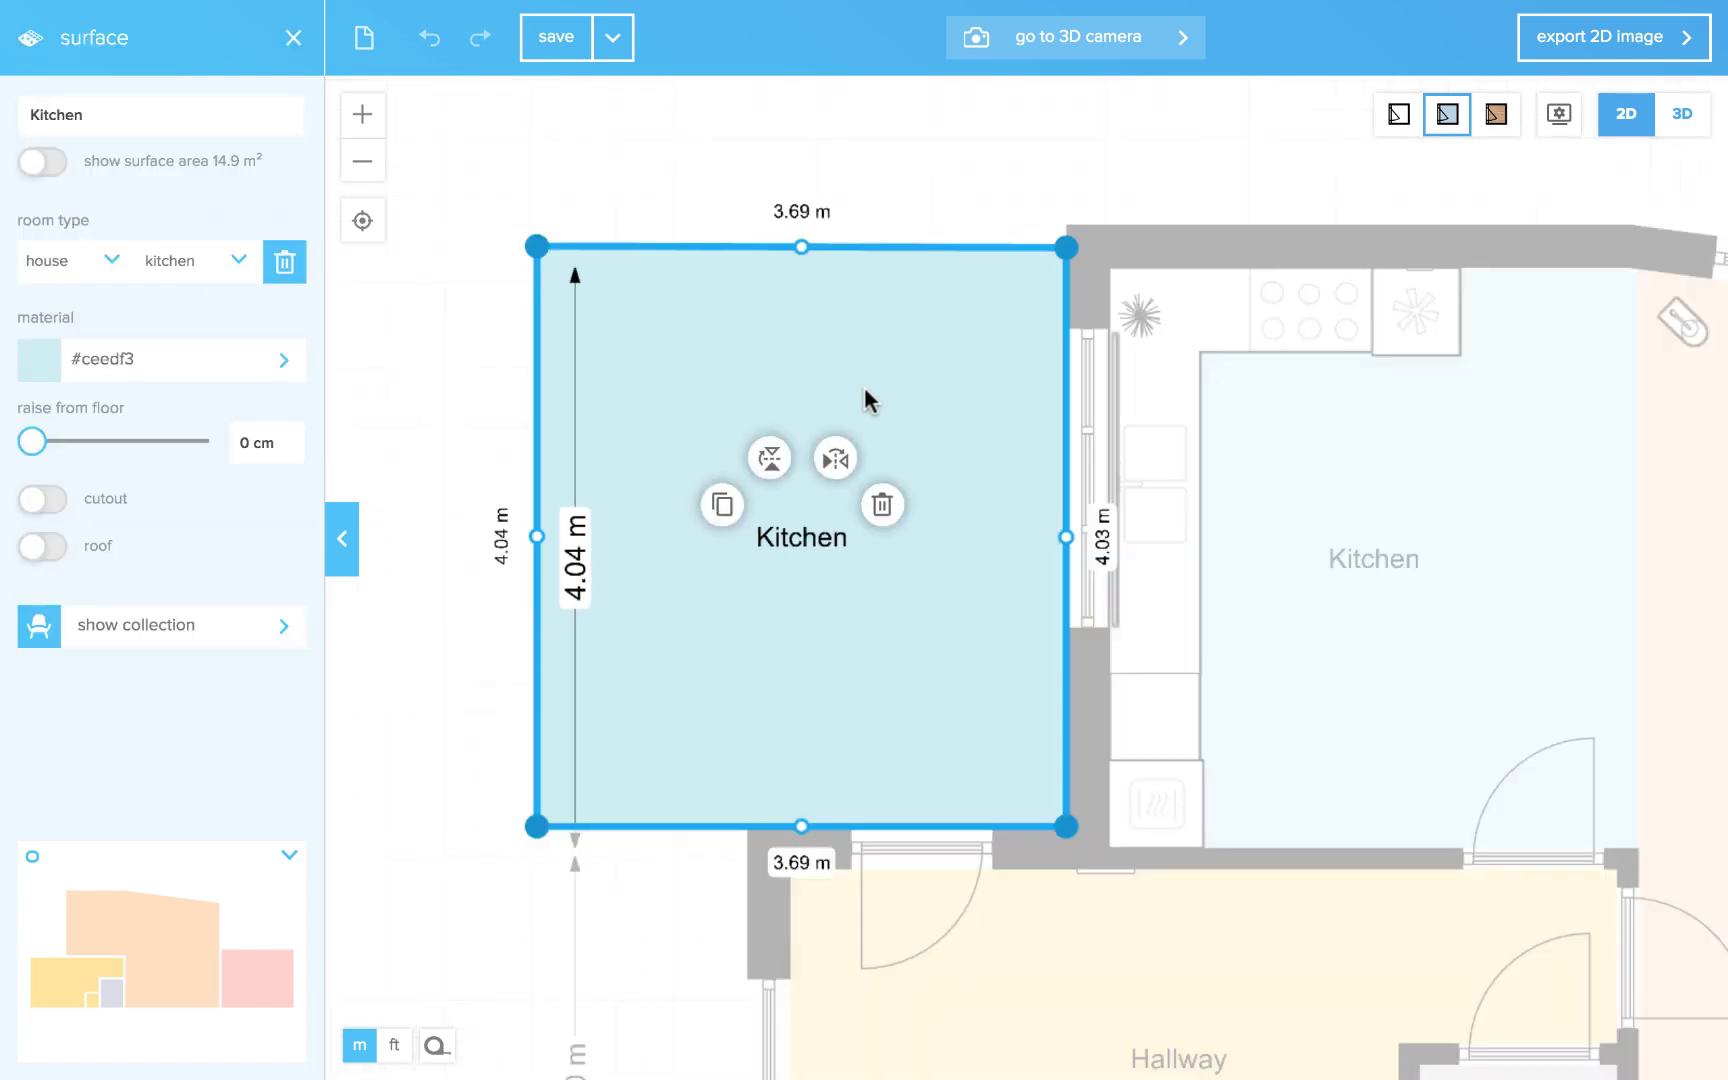
left_click(240, 262)
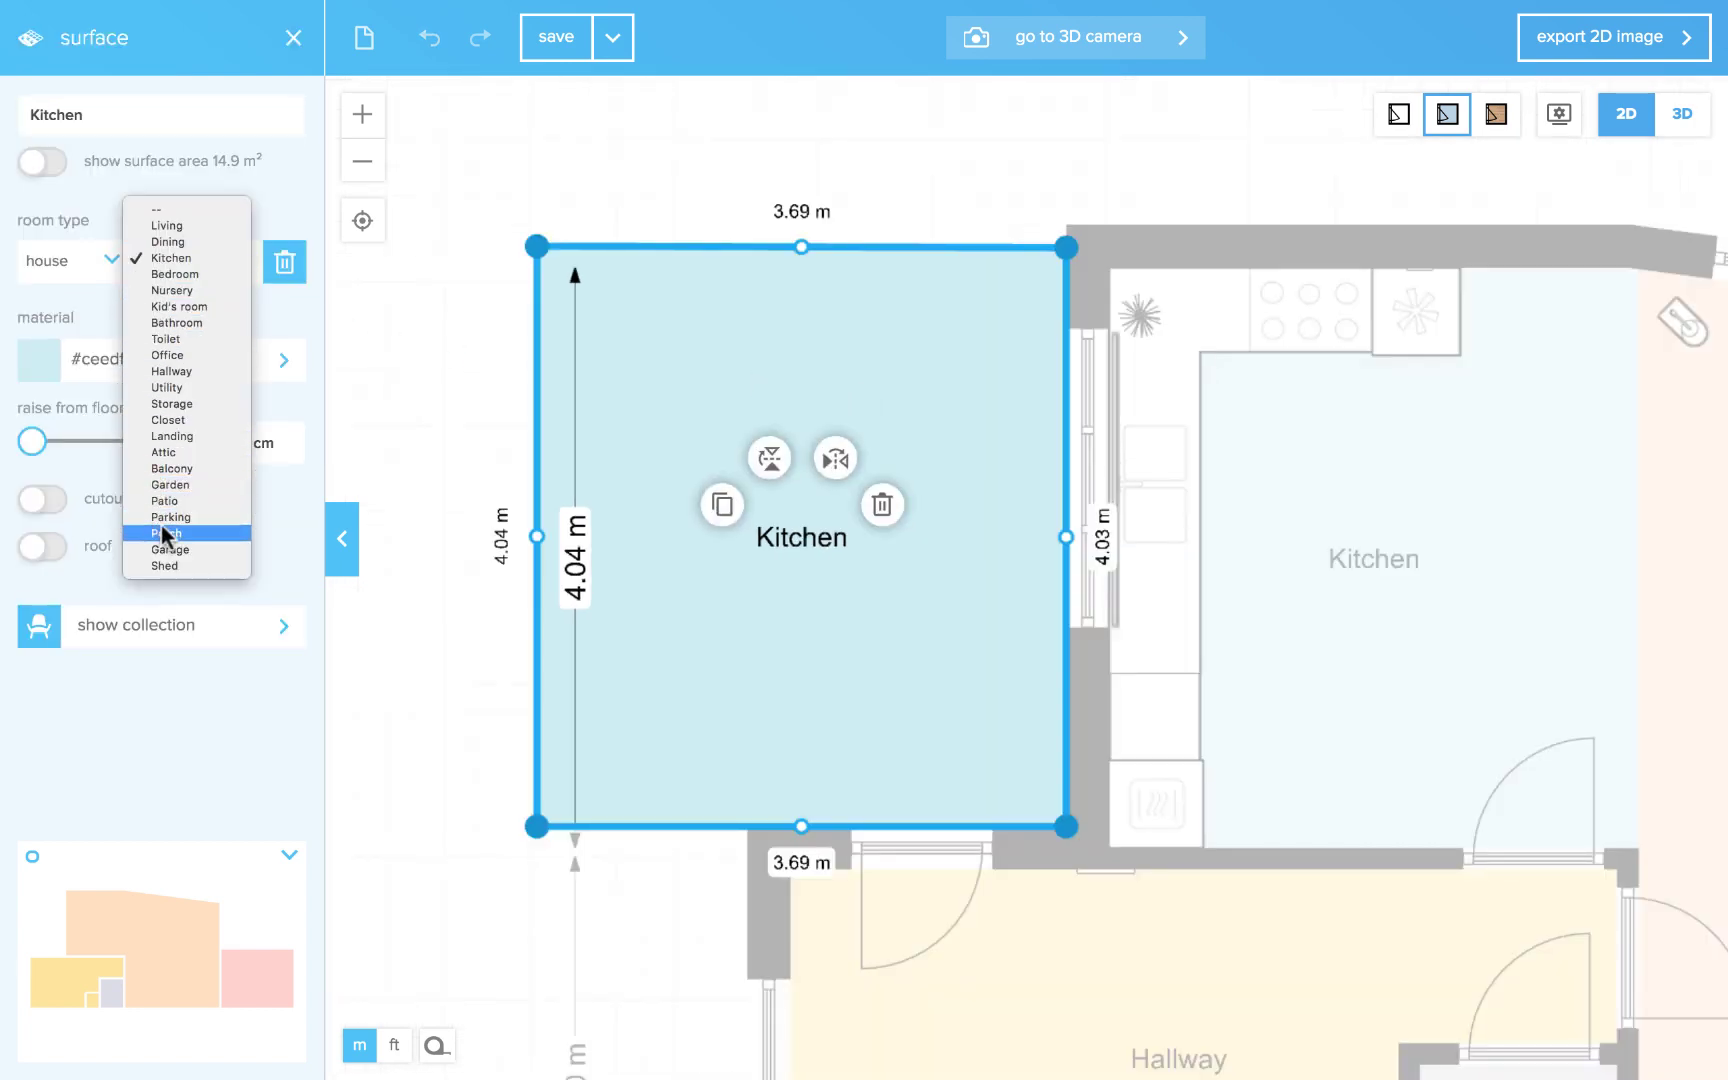
left_click(236, 497)
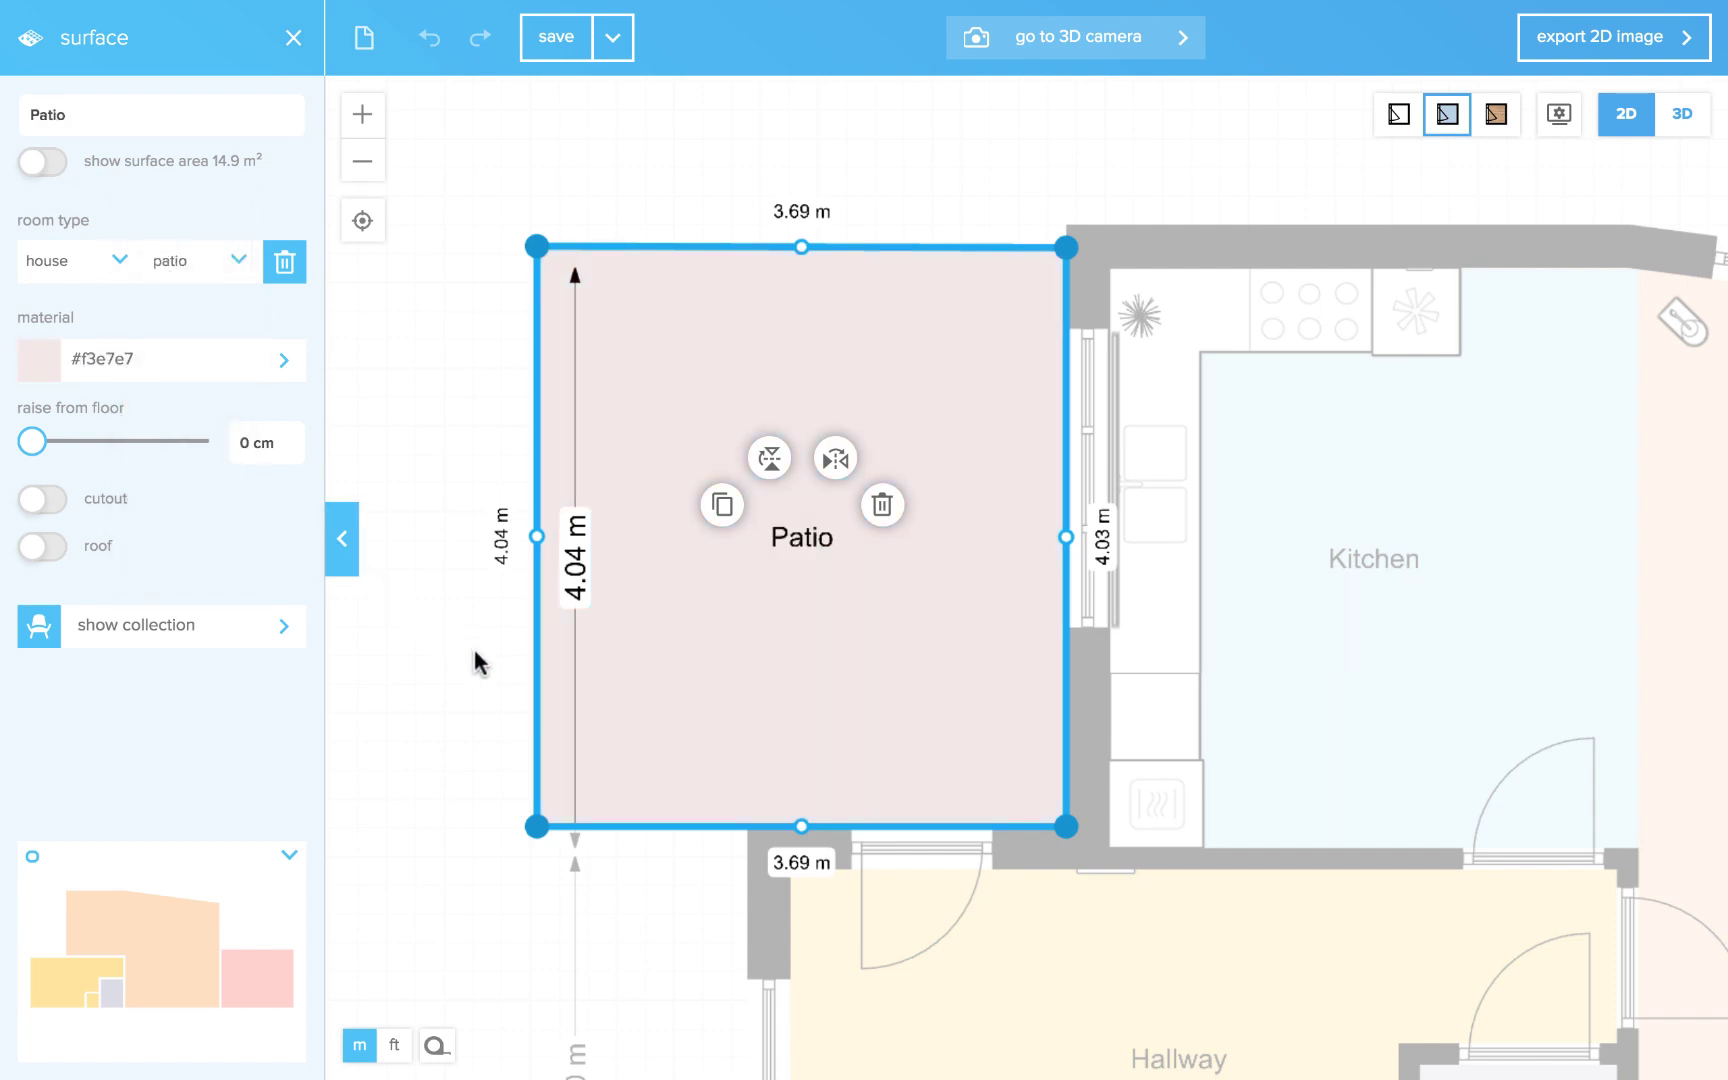
left_click_drag(537, 679, 747, 679)
left_click_drag(1068, 248, 1066, 224)
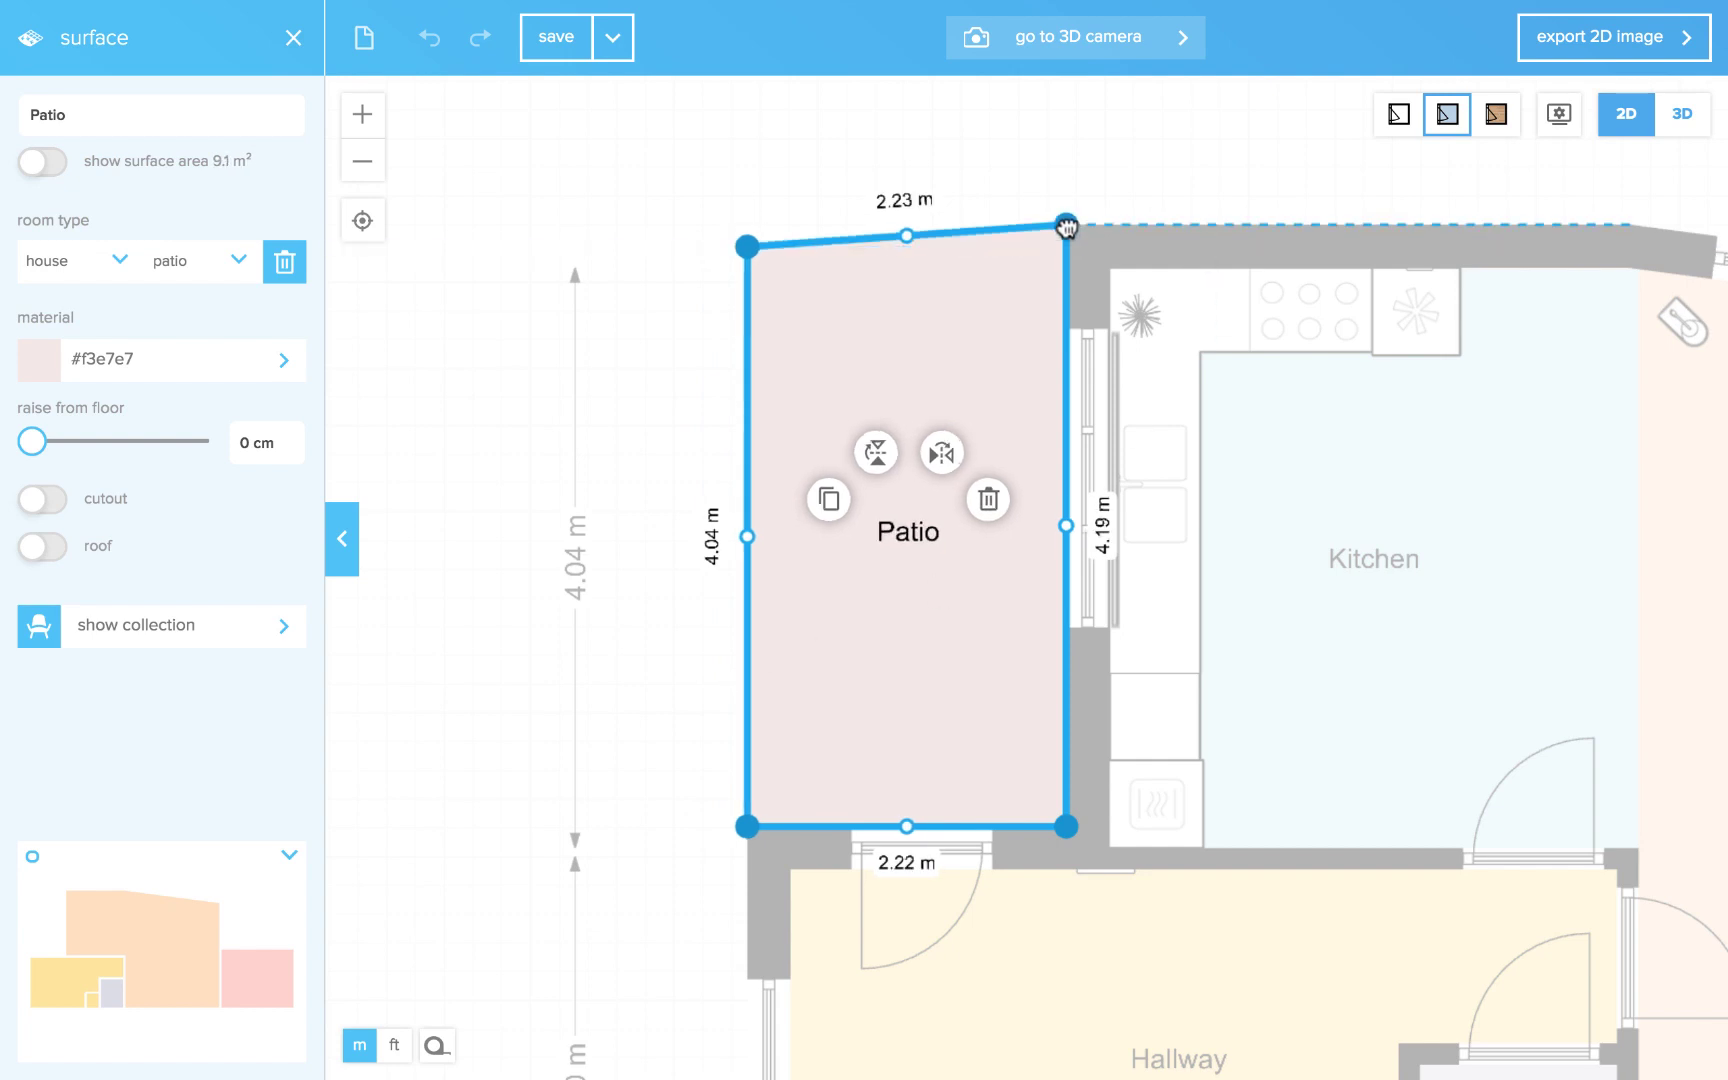
left_click_drag(748, 246, 748, 224)
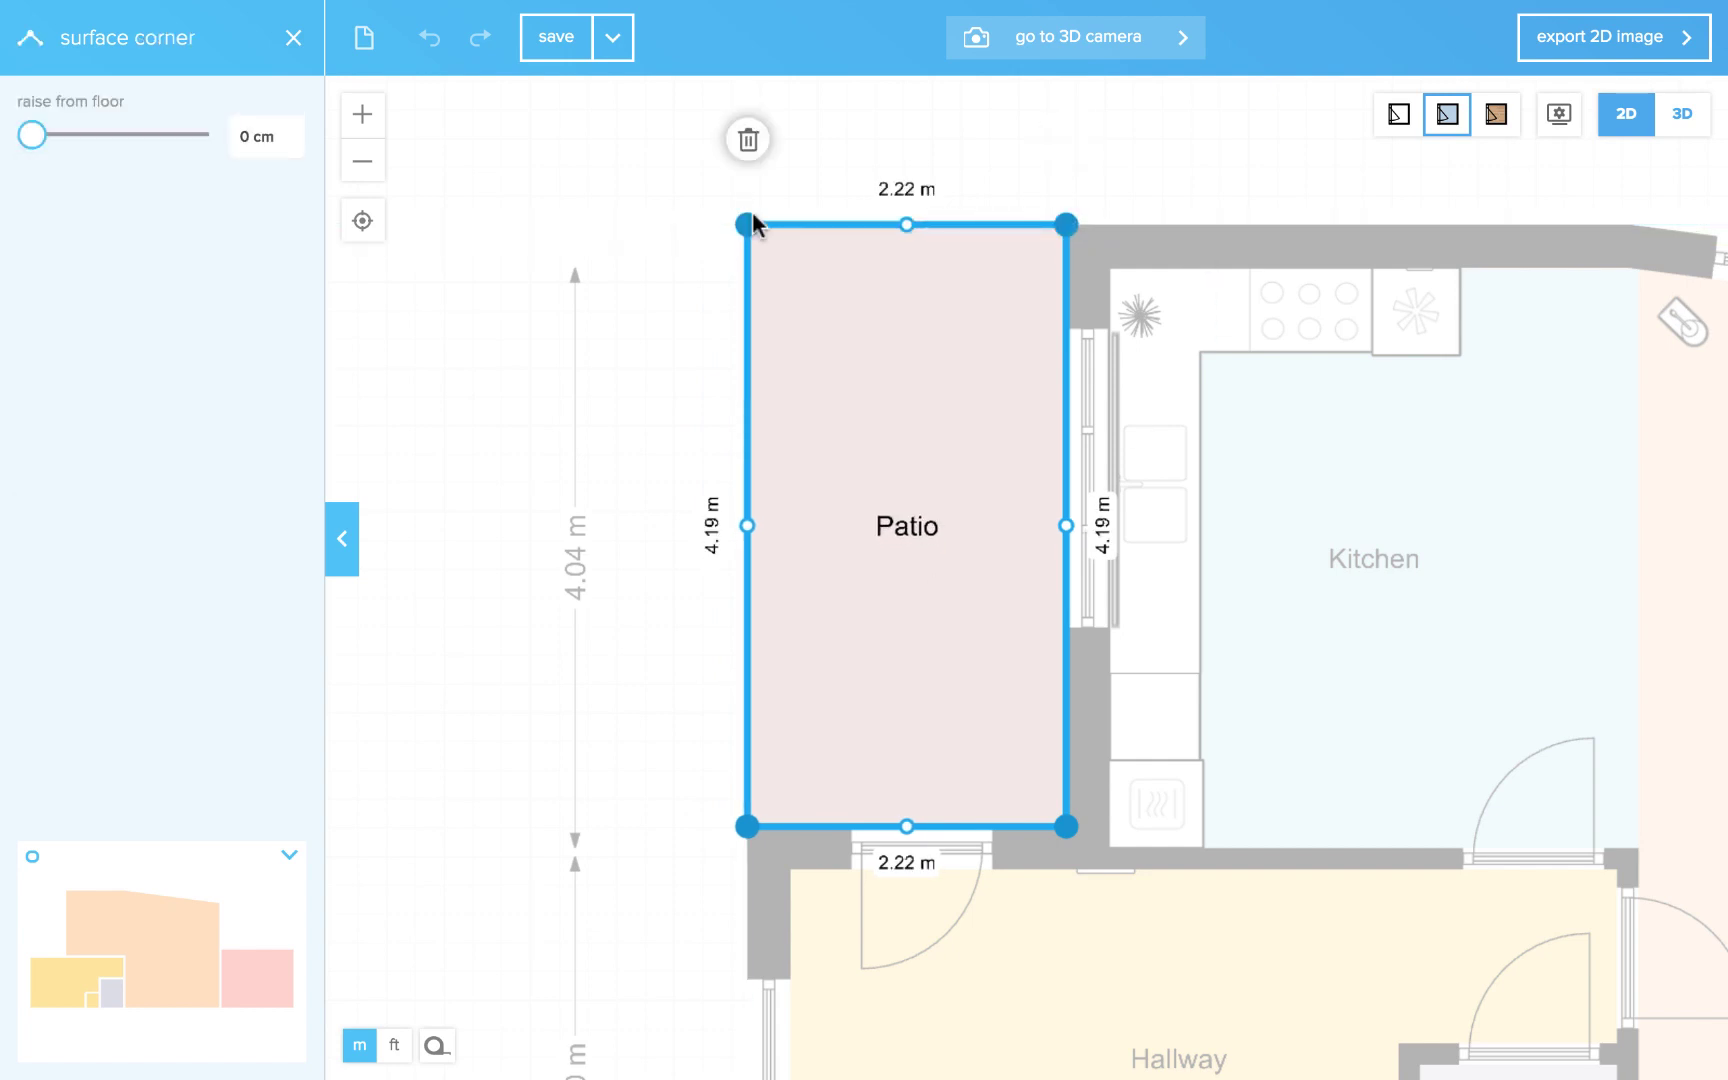
left_click(957, 140)
scroll(846, 244, "down", 5)
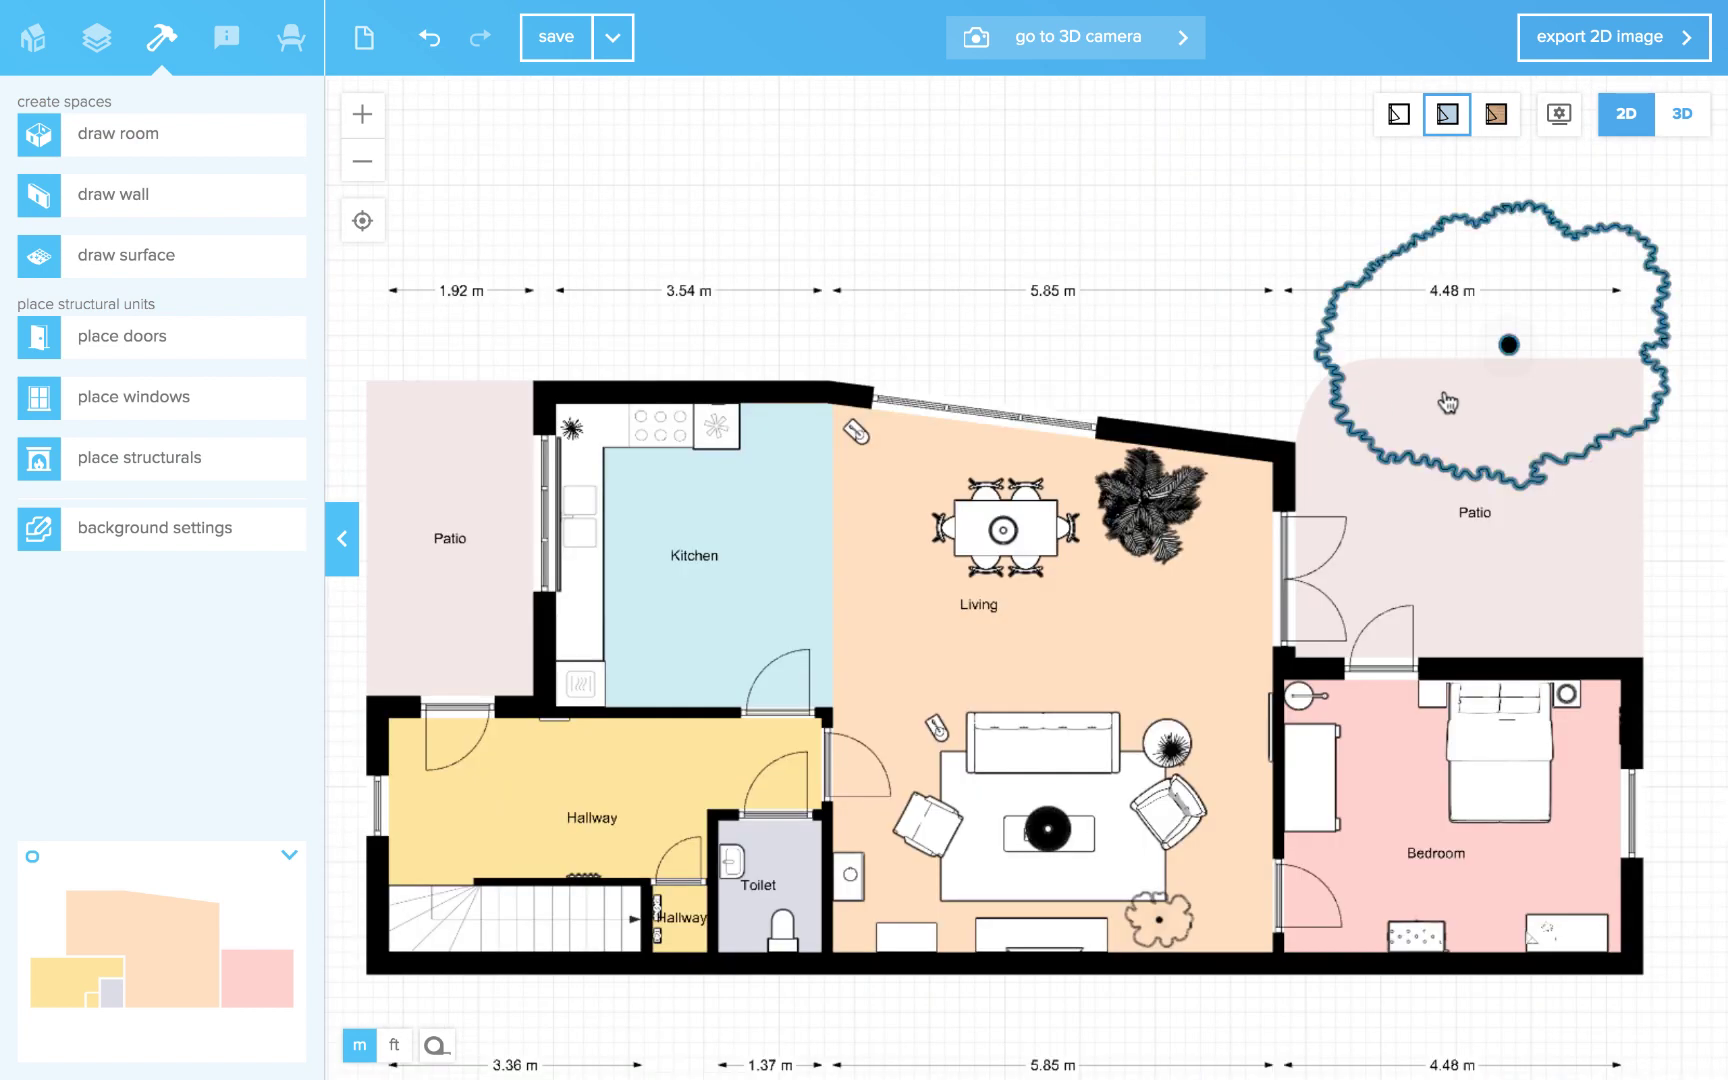
Start a new surface beside the tree and set its room type to Garden
scroll(1601, 470, "up", 5)
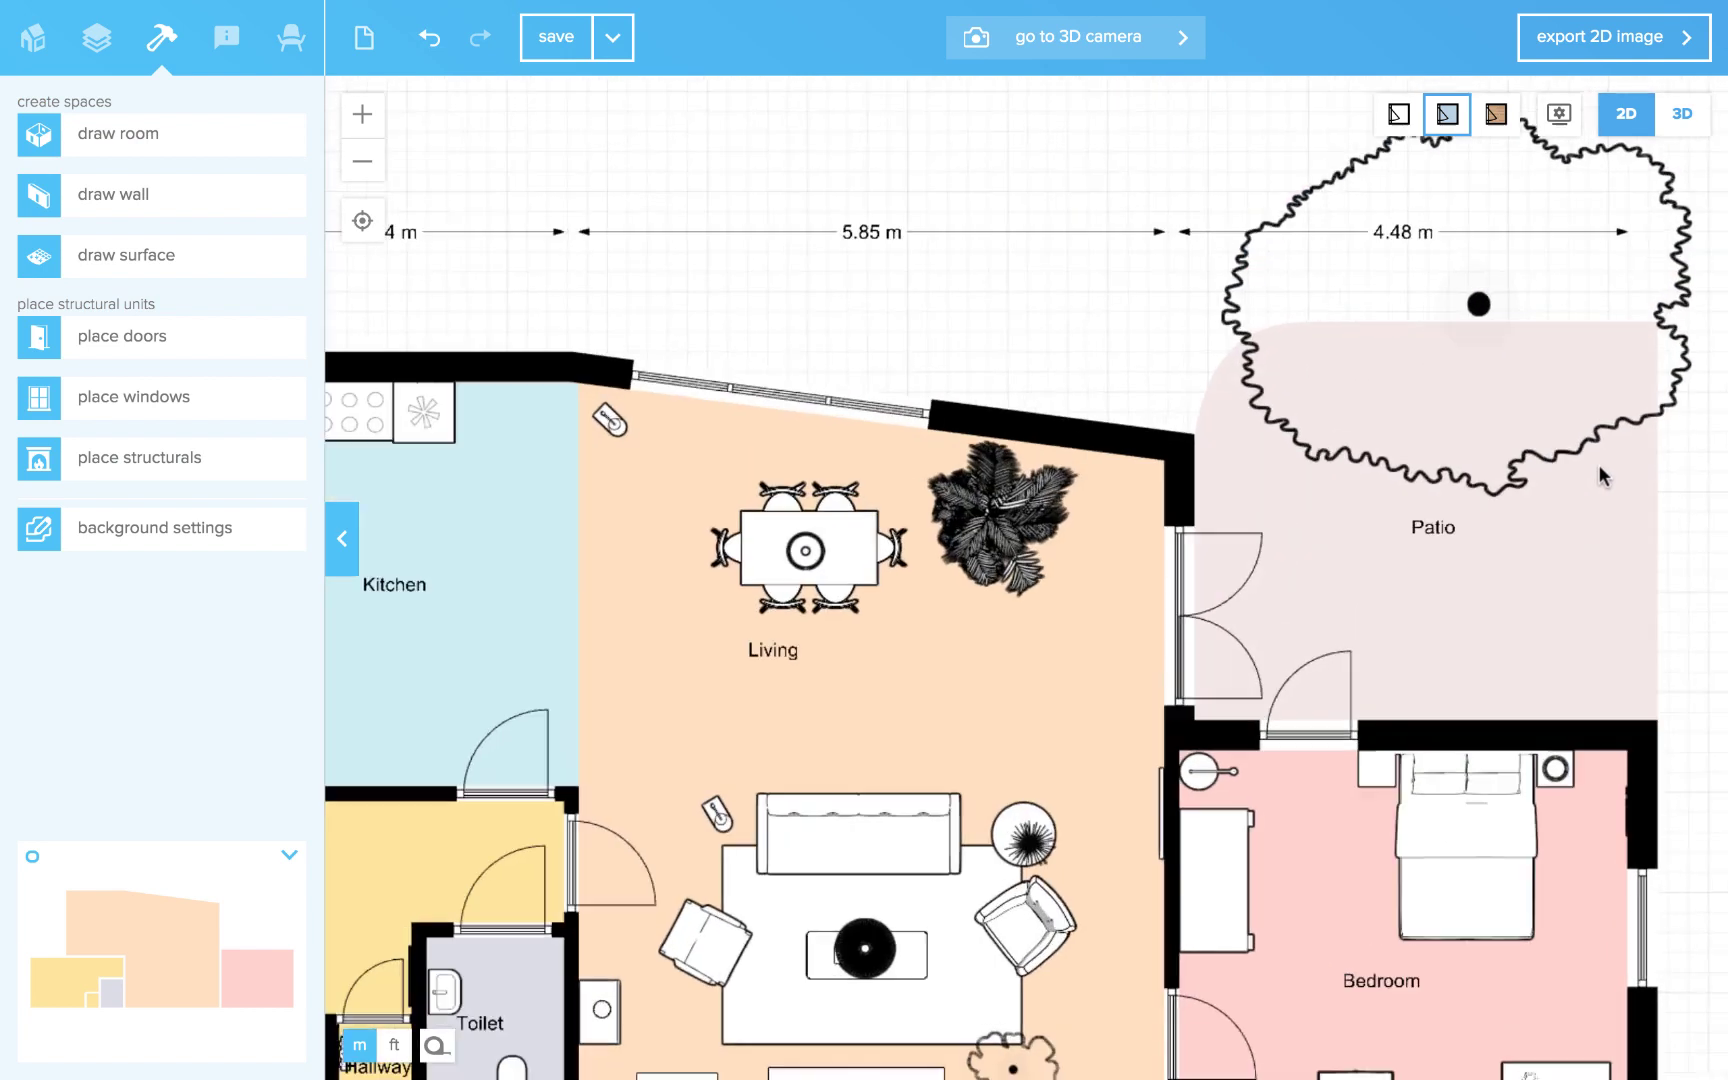
left_click(760, 420)
left_click(233, 266)
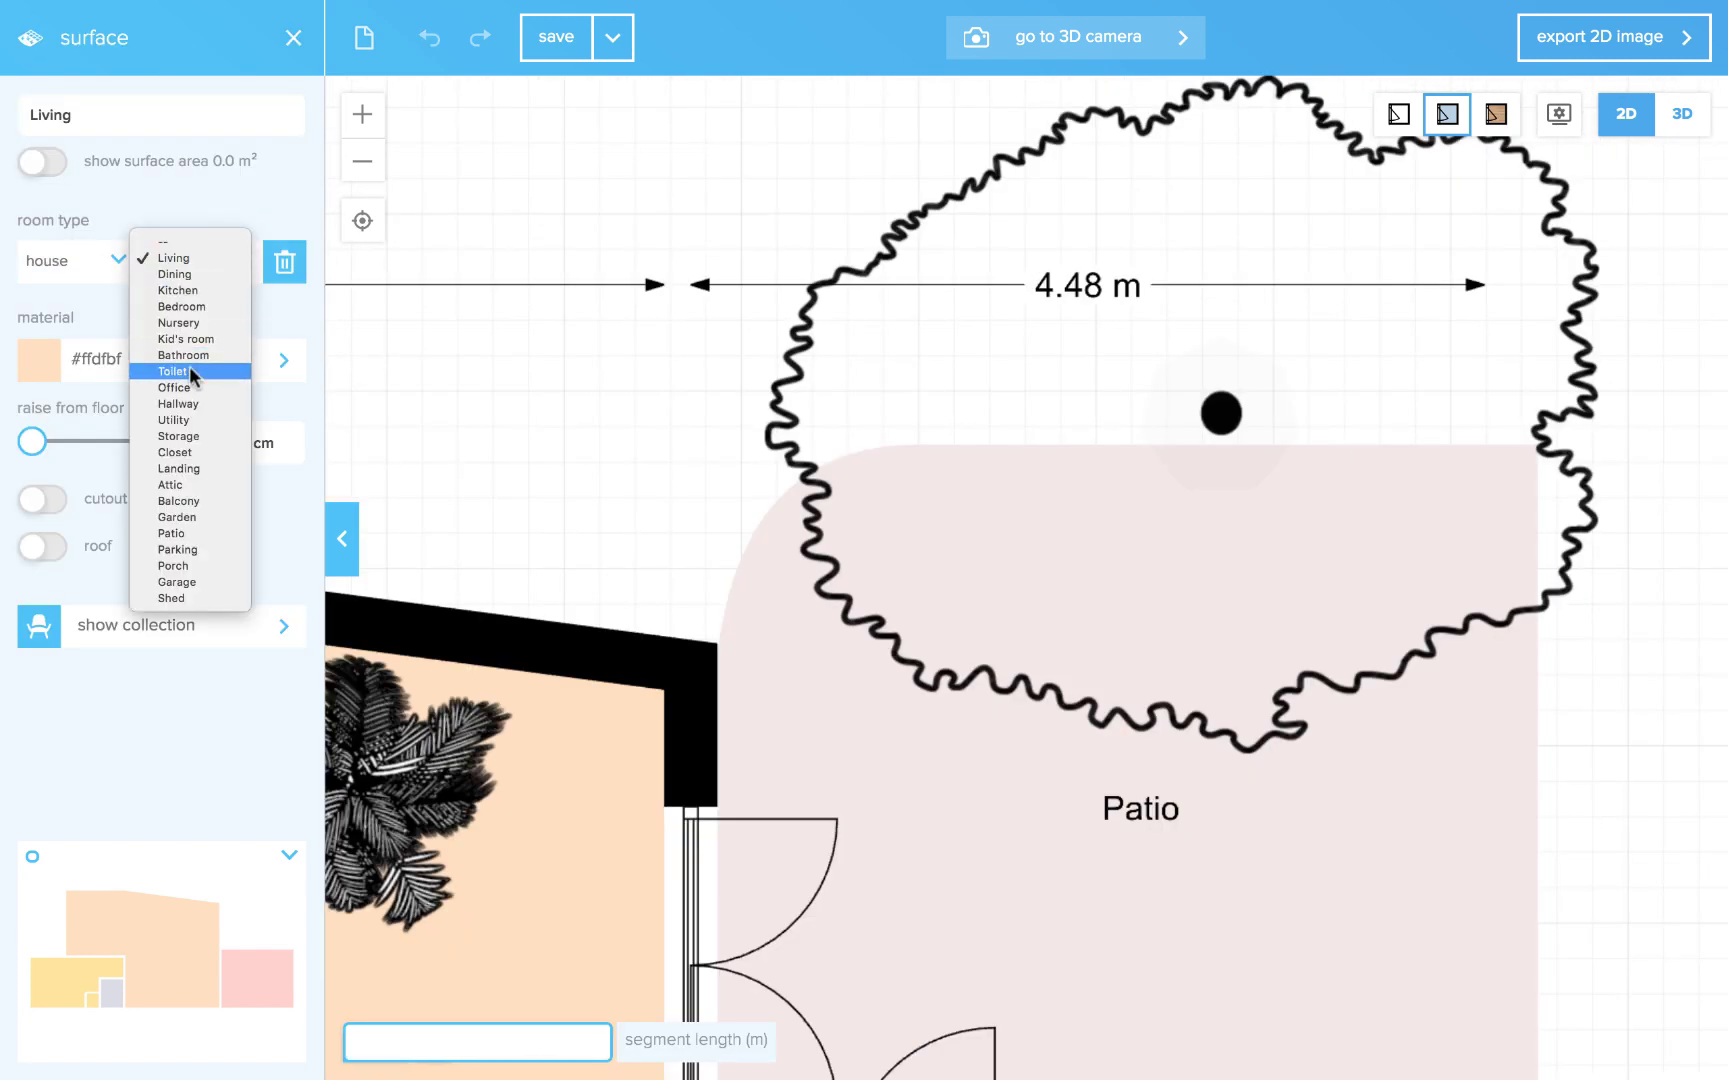
left_click(181, 518)
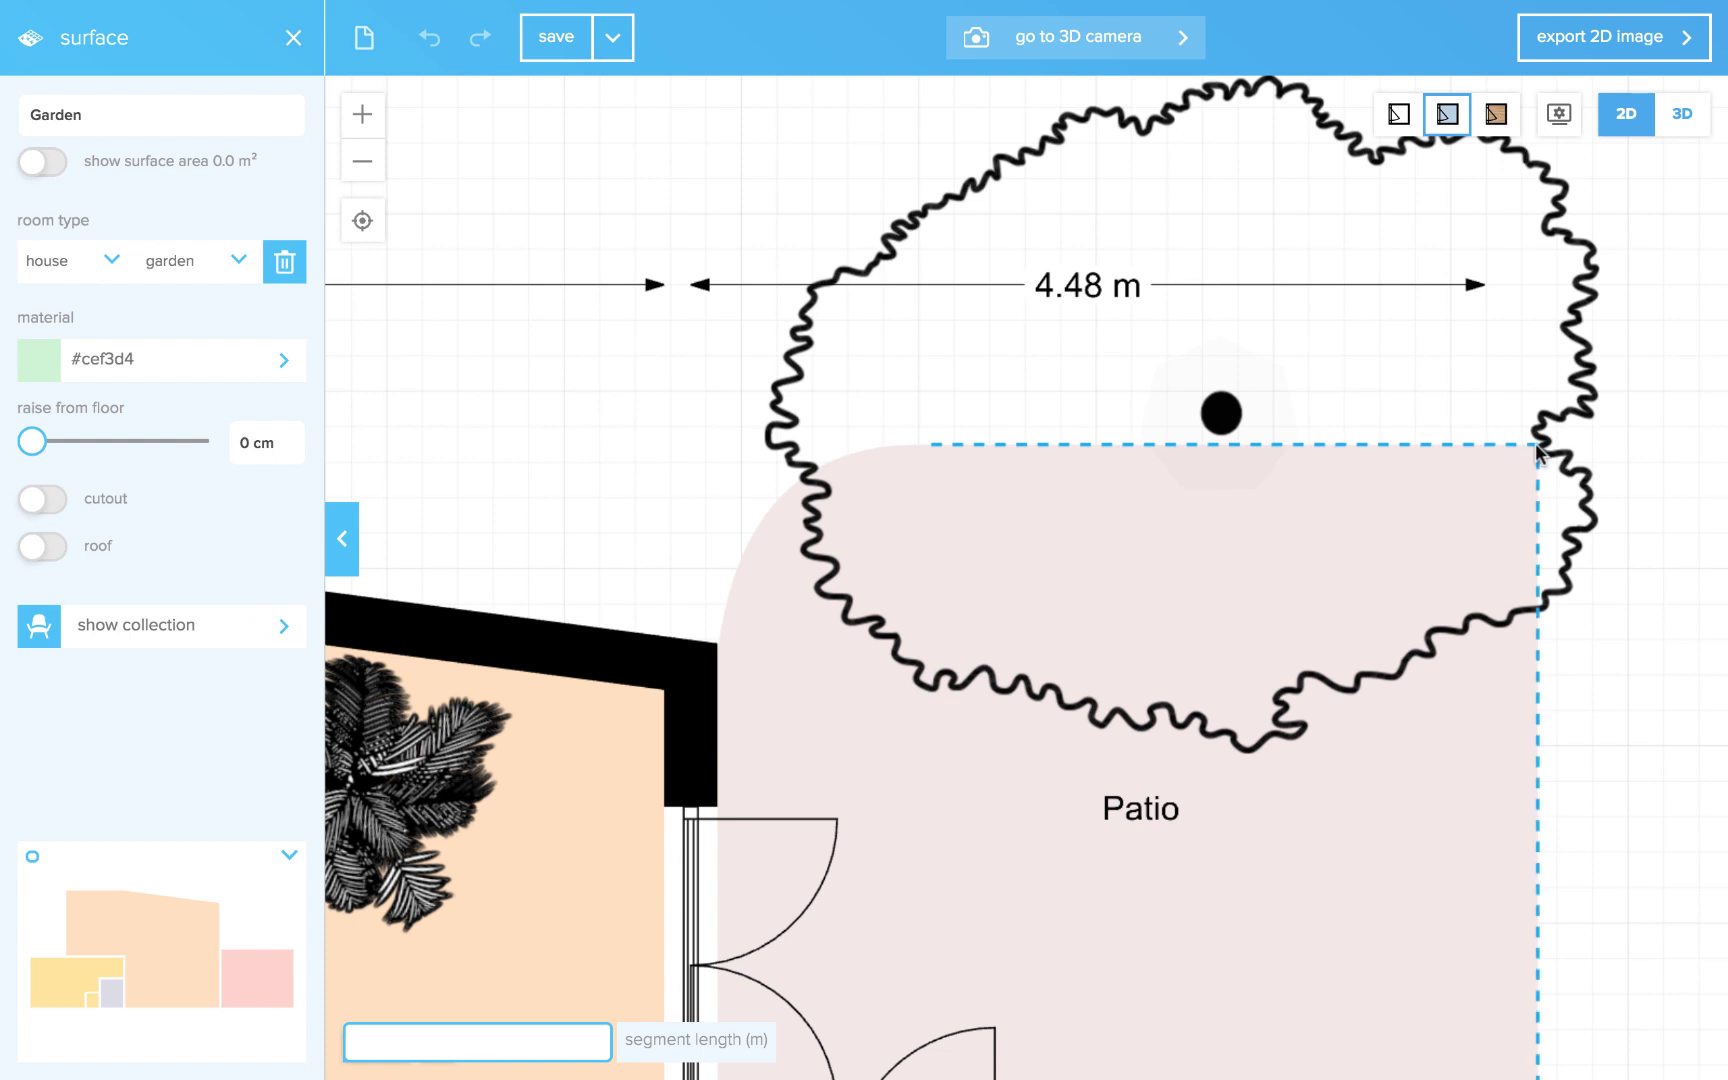
Begin the garden outline at the Patio's top edge, placing a 3.51 m edge and the next corner
left_click(1503, 447)
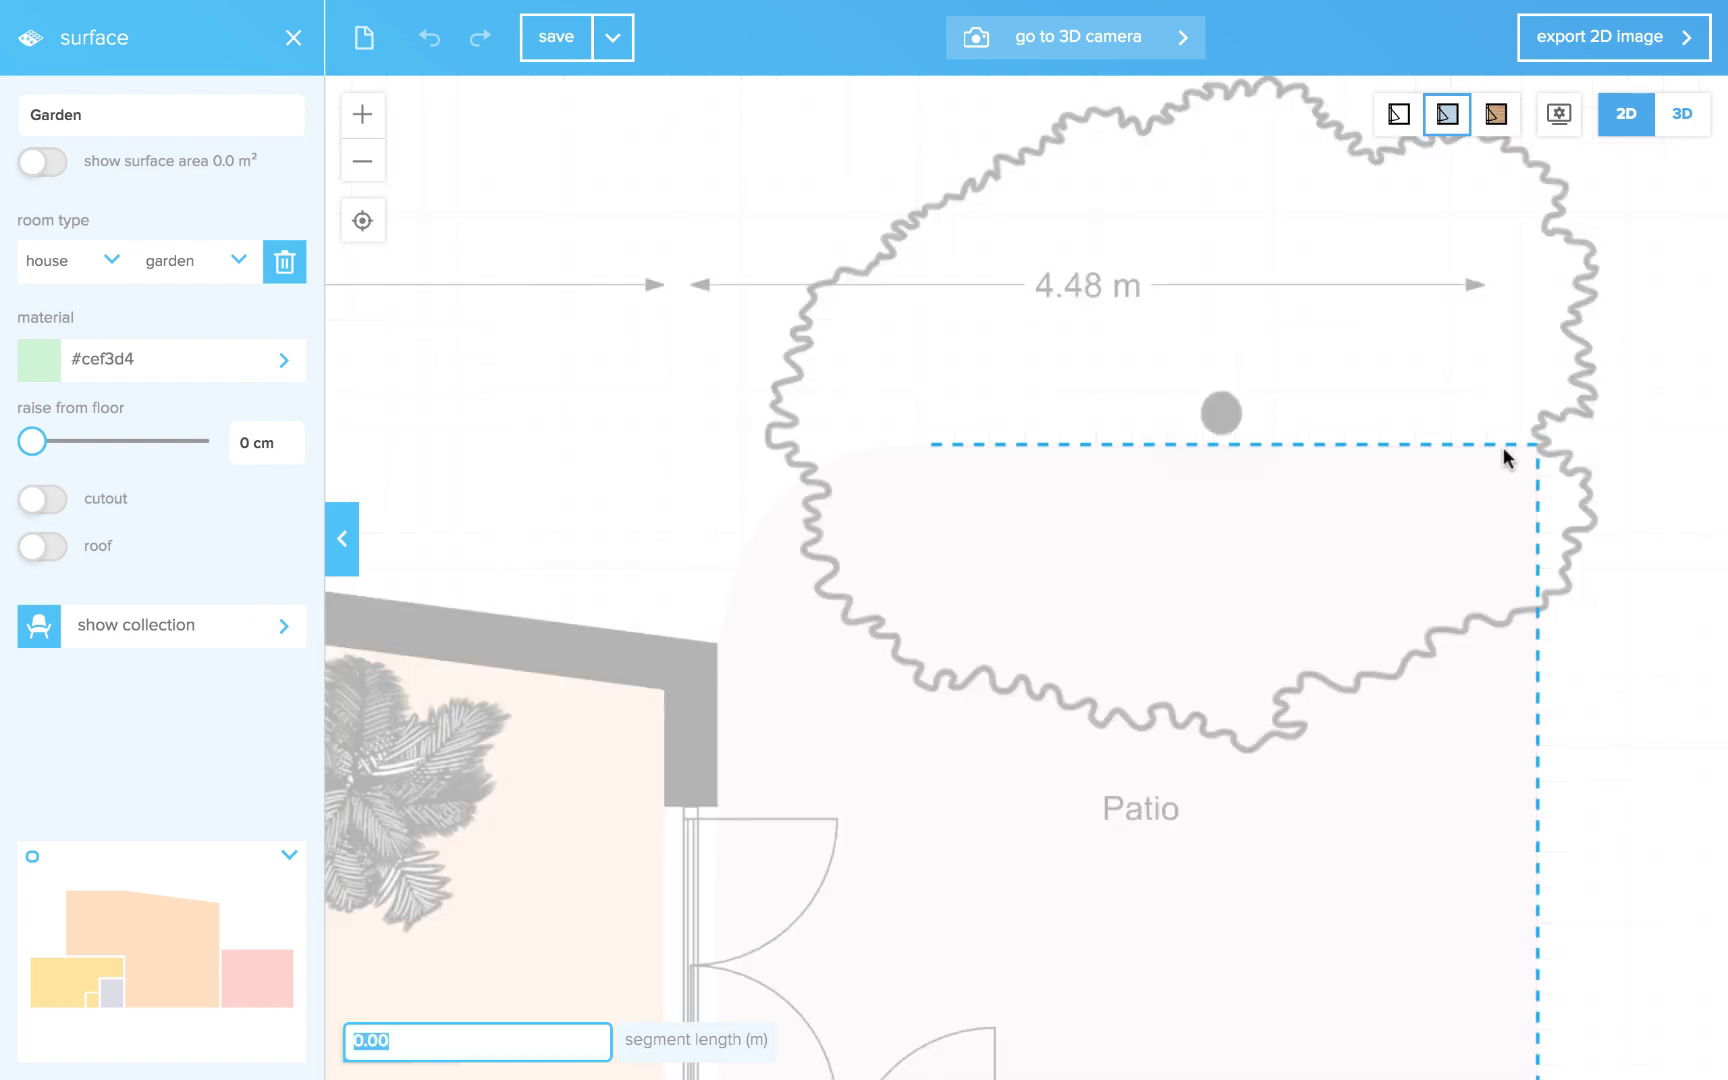
left_click(911, 448)
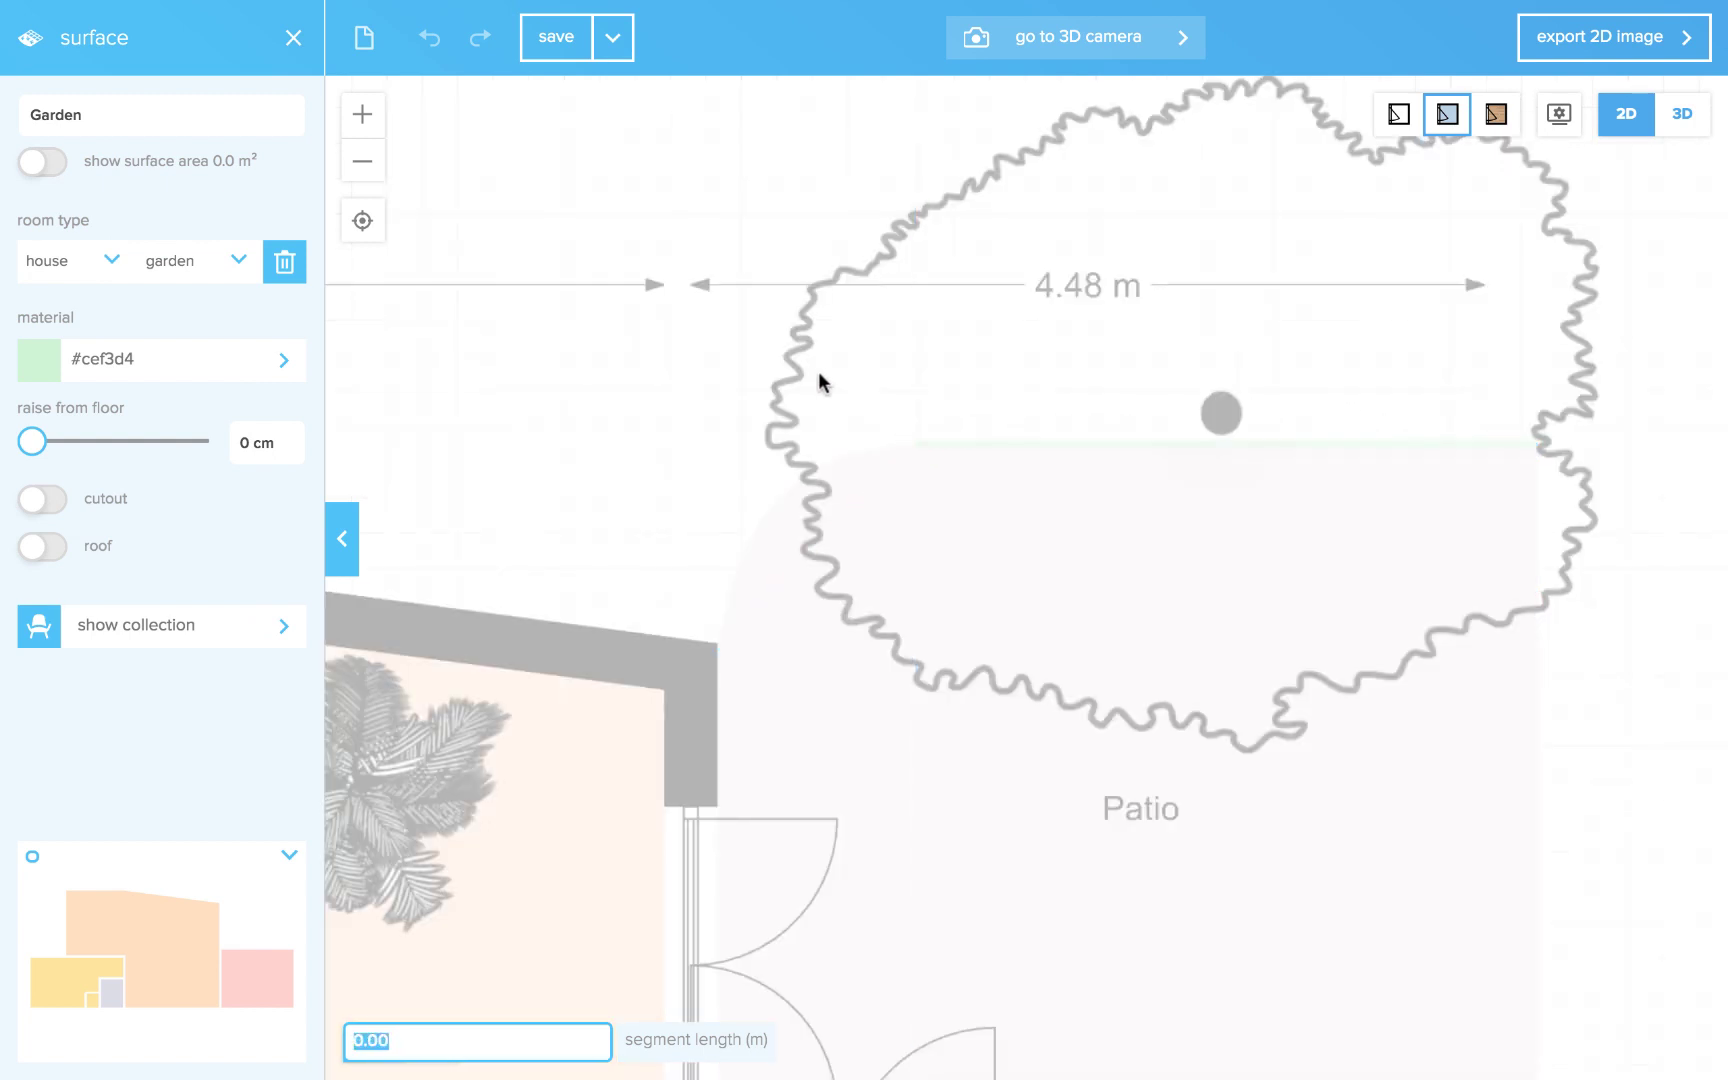
key("space")
left_click_drag(594, 459, 1026, 447)
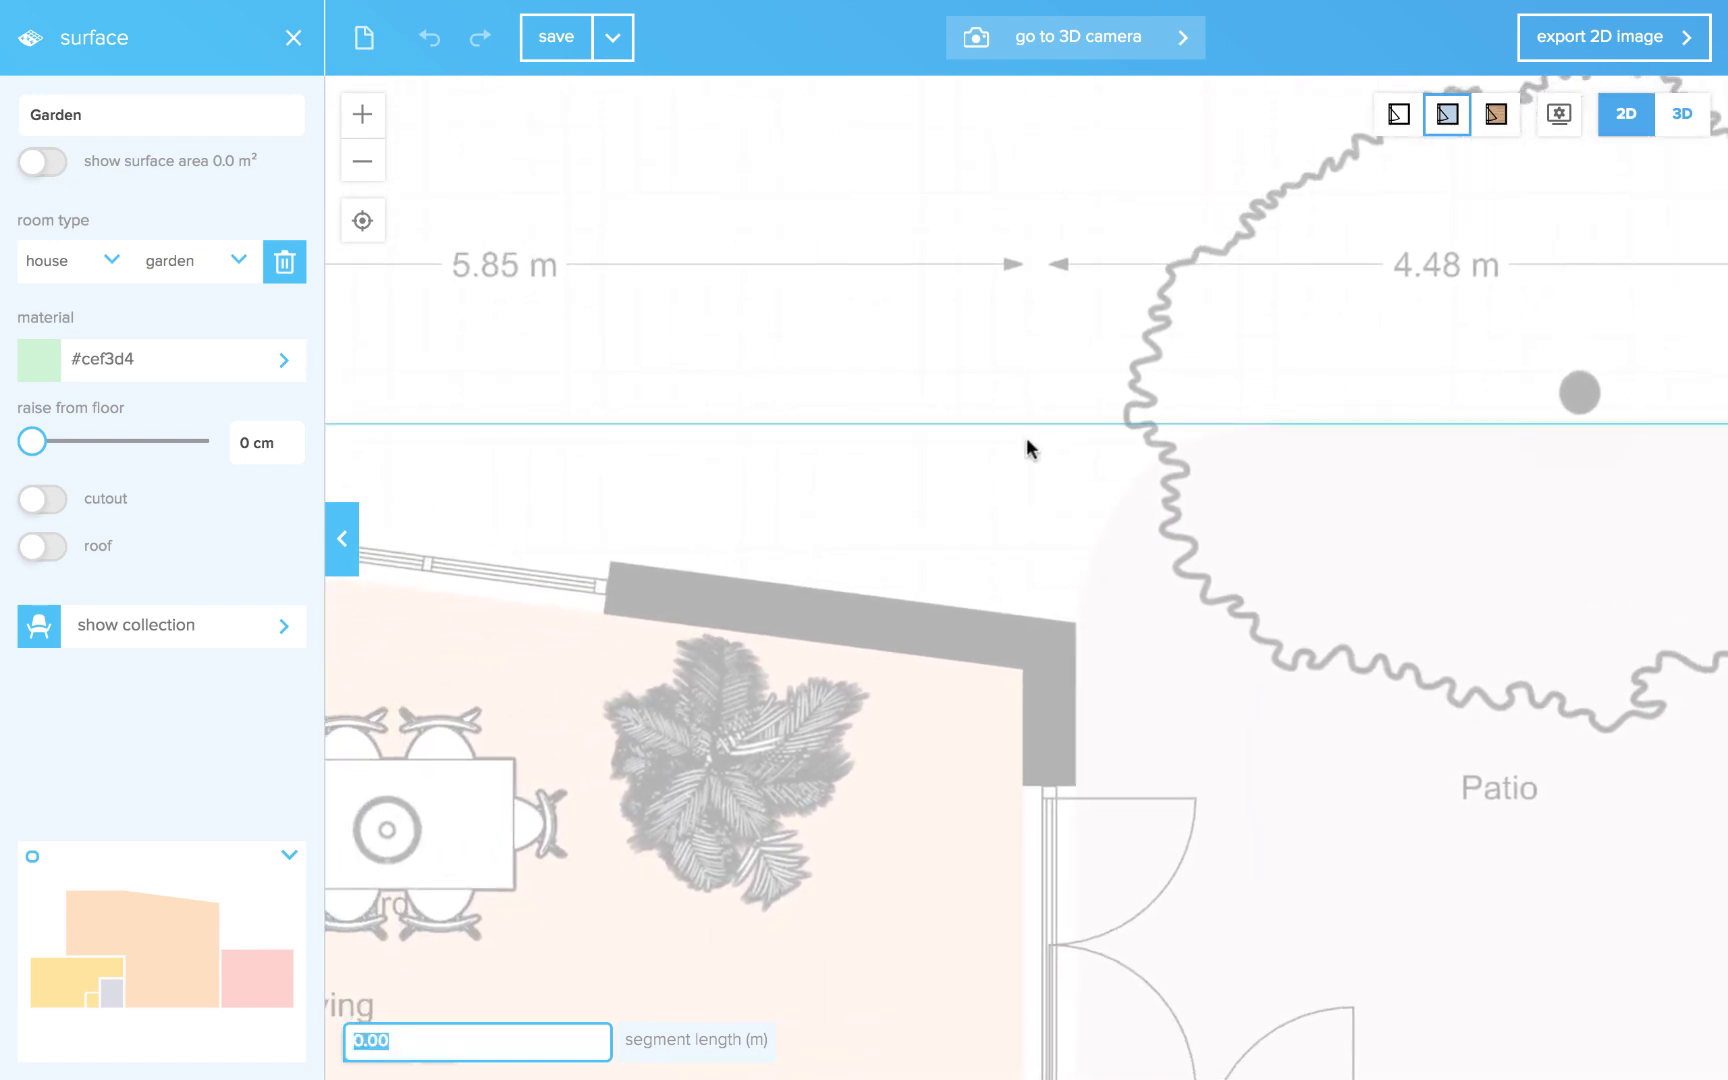
left_click(1070, 624)
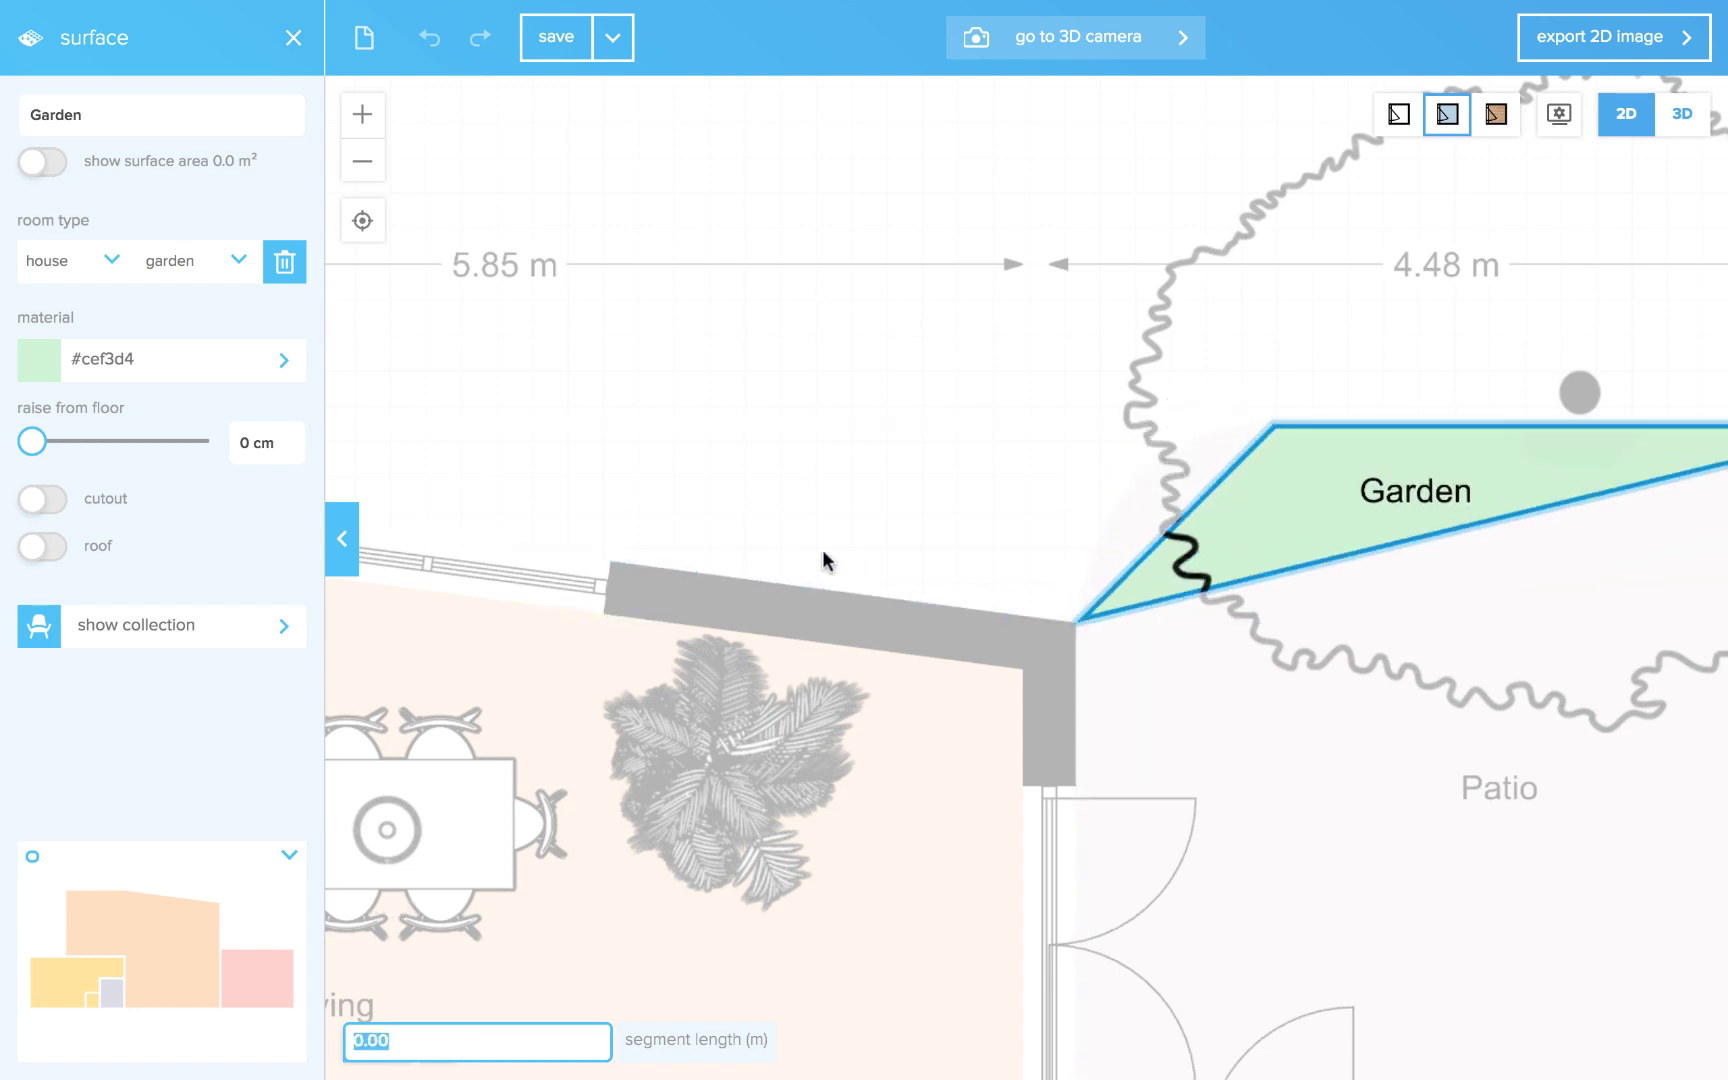
Place the last garden corners above the kitchen wall and finish the outline
left_click_drag(805, 479, 1527, 482)
left_click_drag(855, 445, 1147, 452)
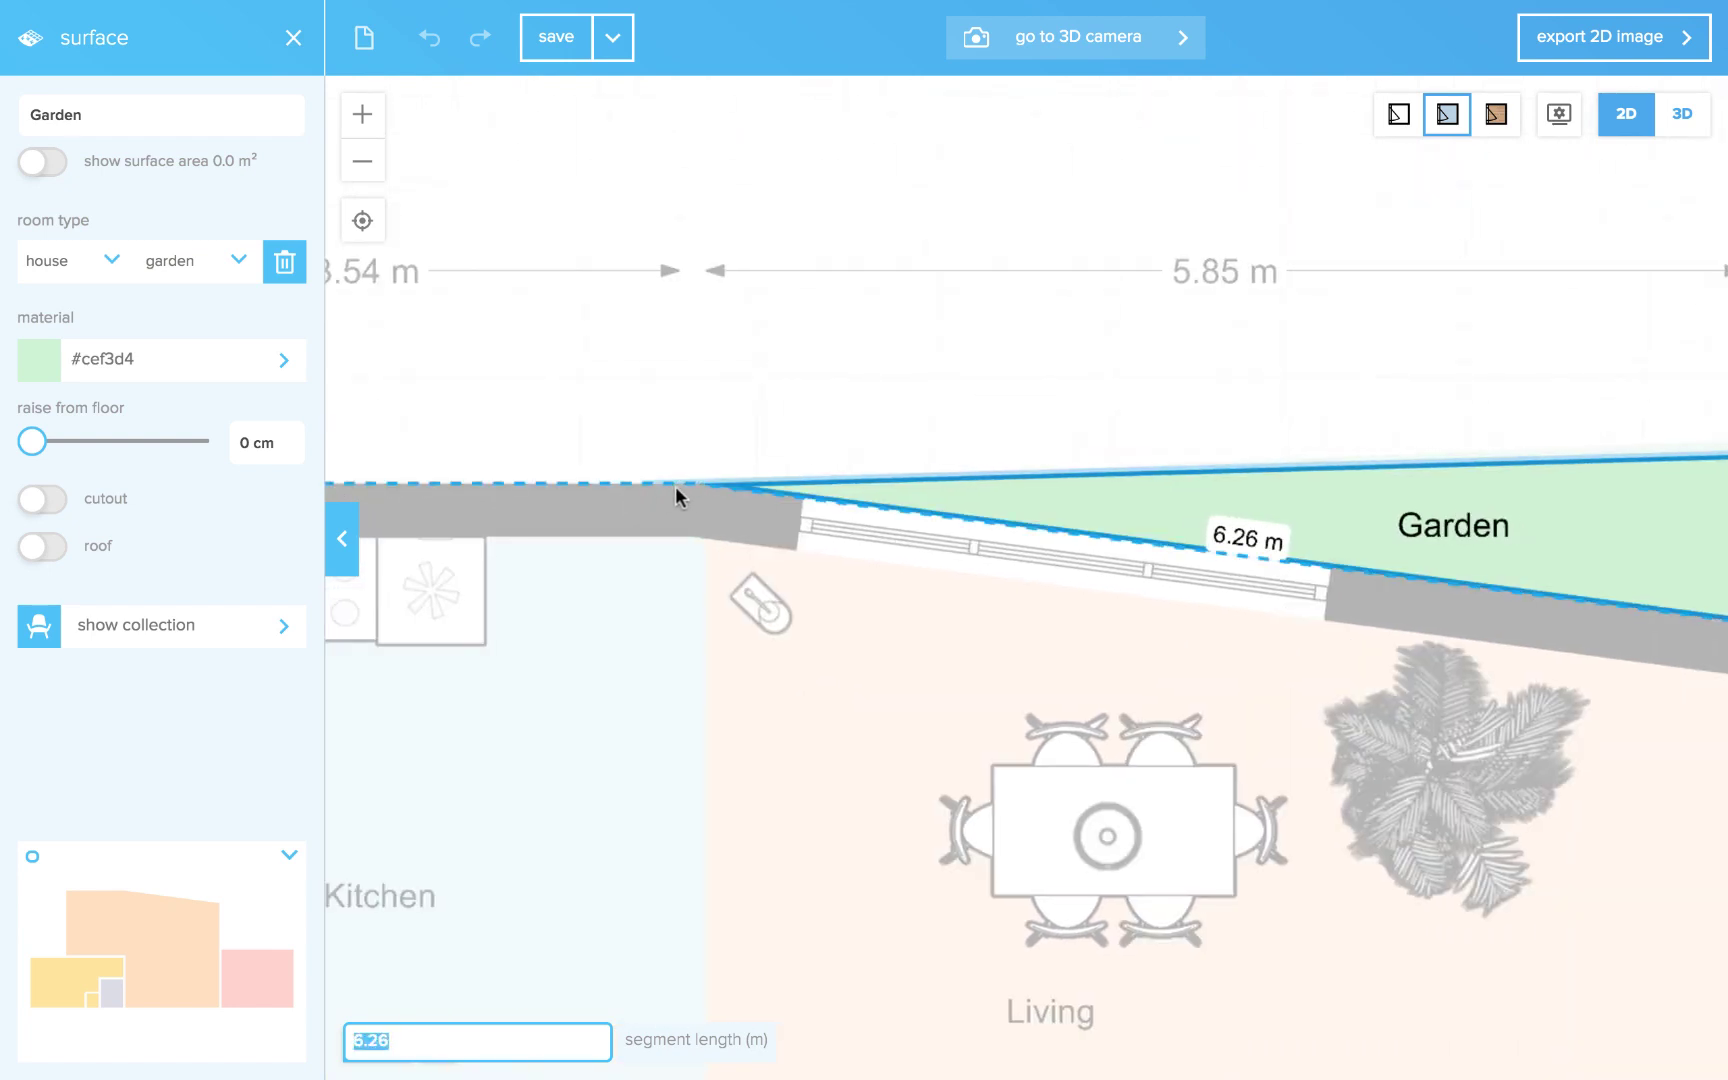
left_click_drag(532, 447, 1114, 449)
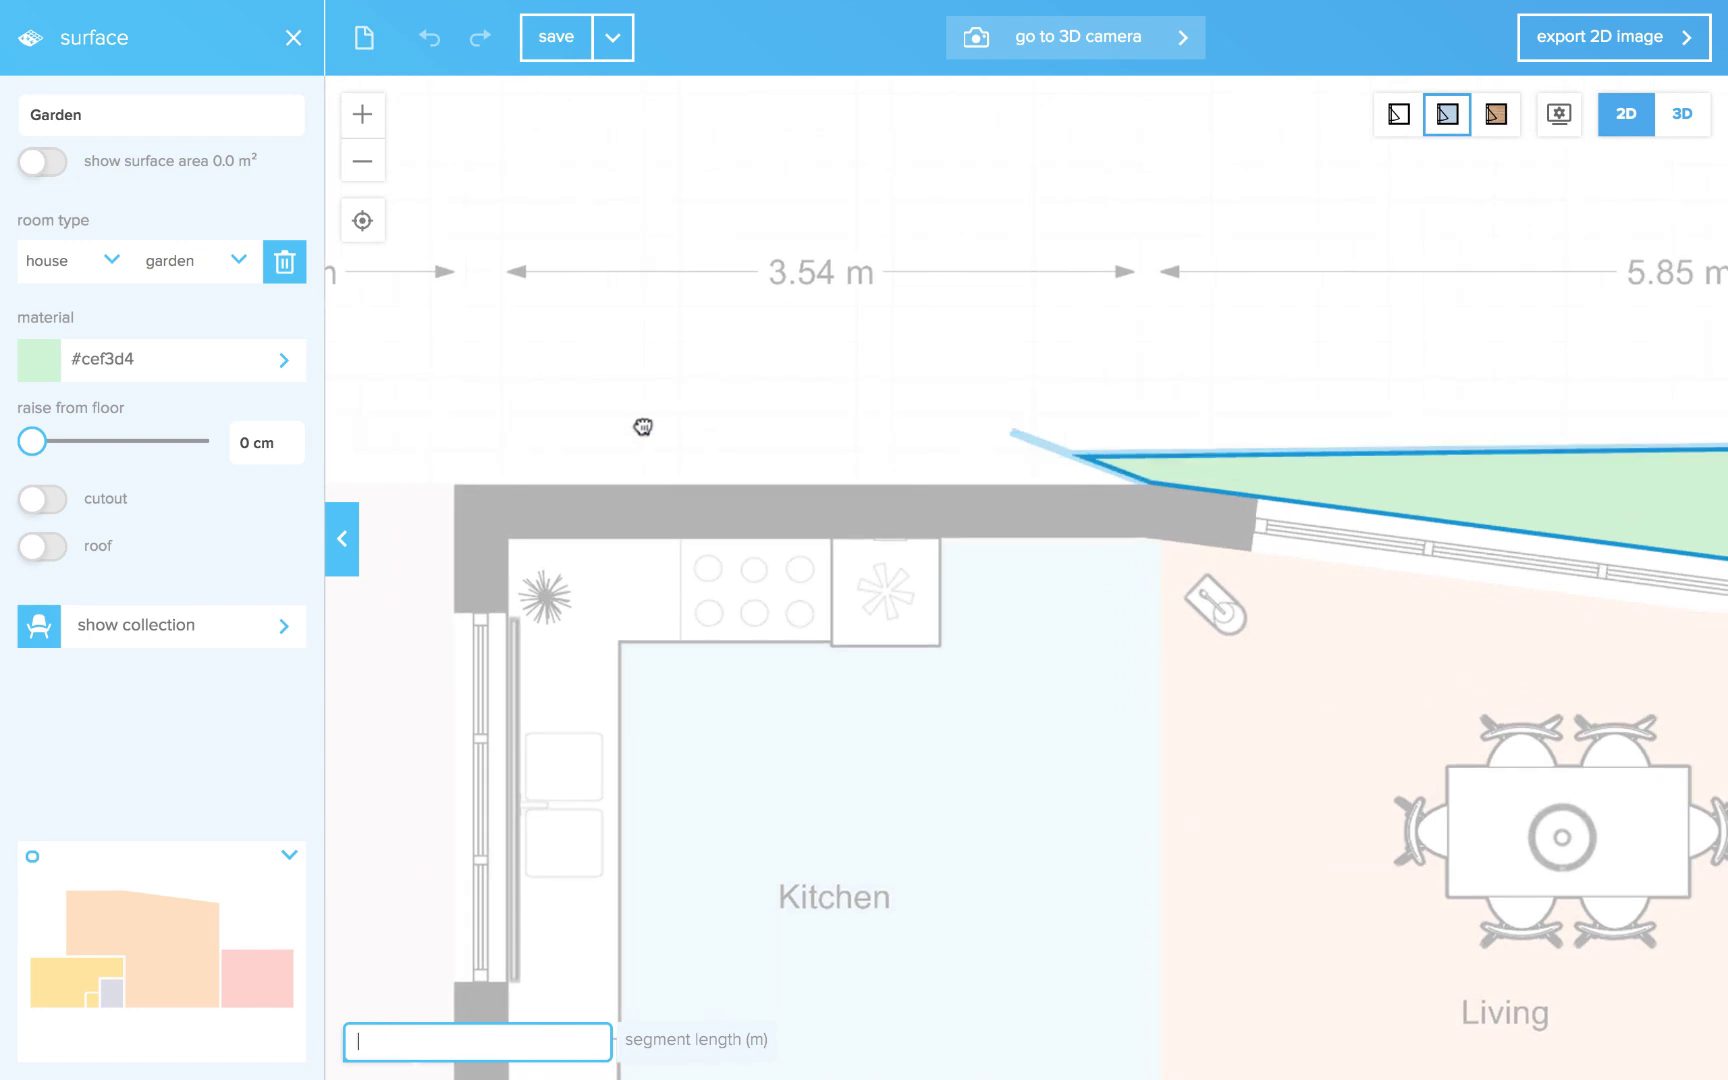
left_click_drag(733, 525, 1225, 543)
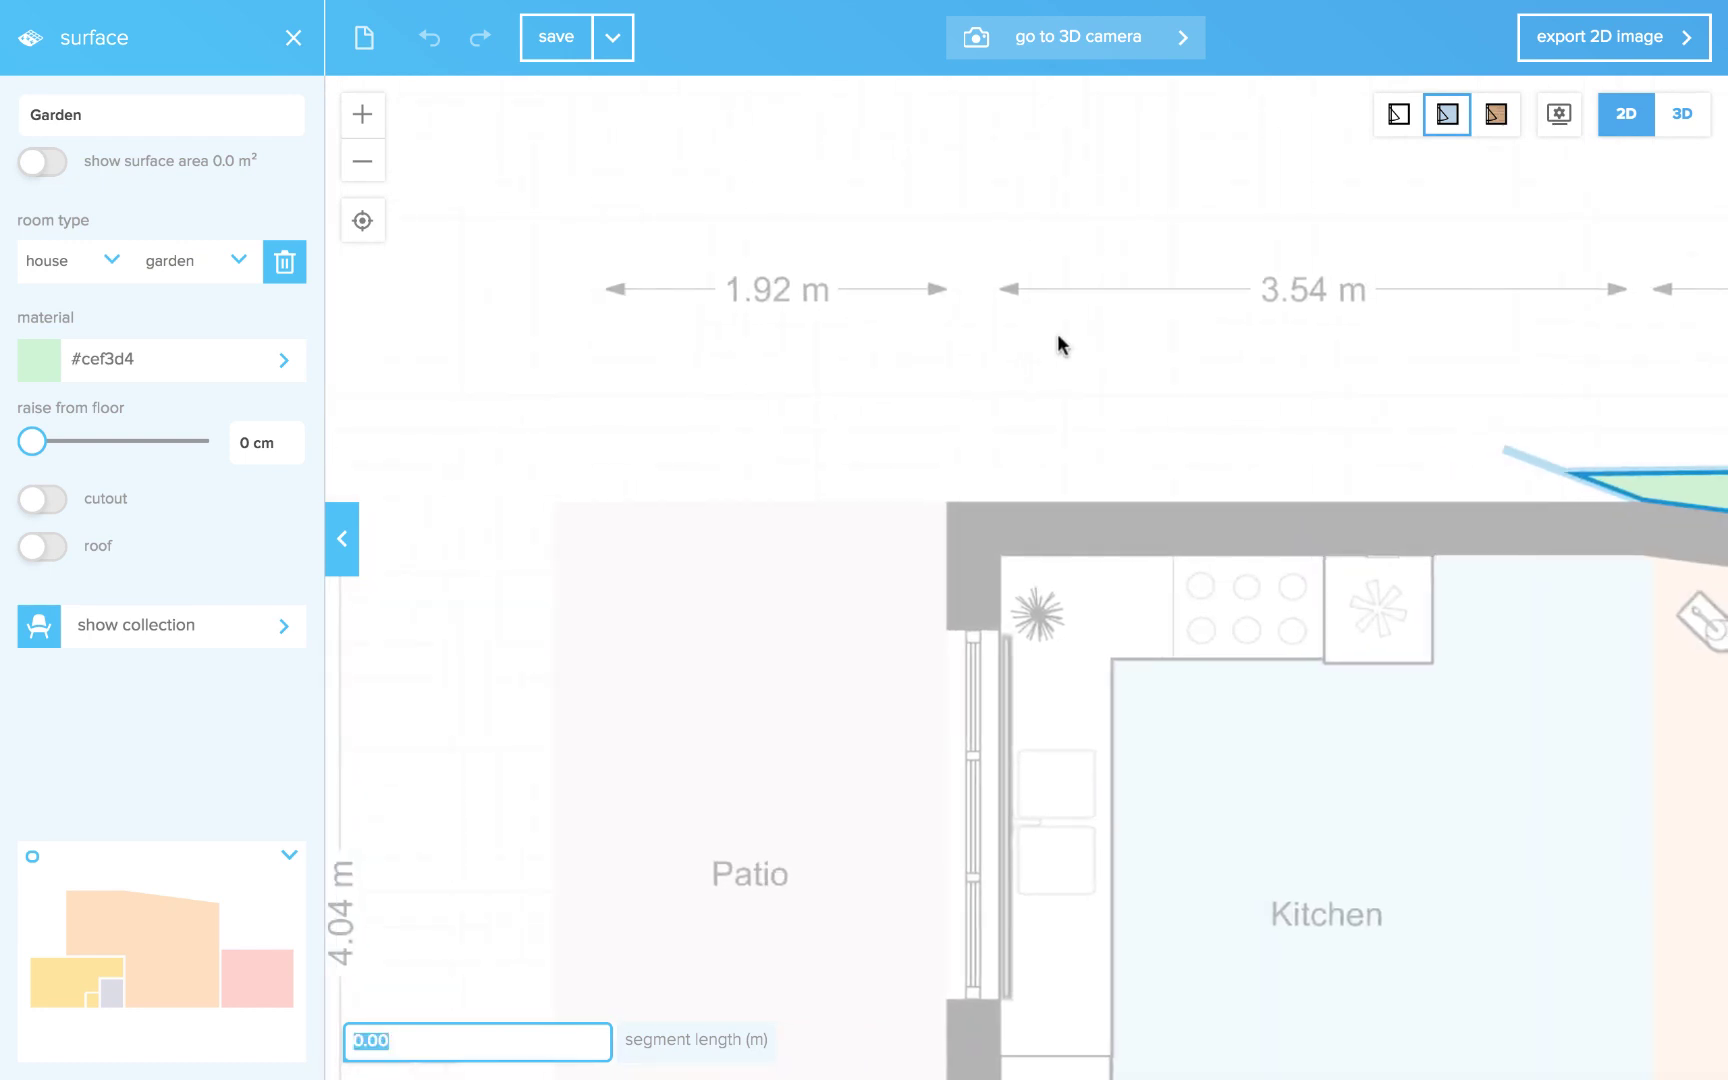
left_click_drag(1110, 358, 837, 320)
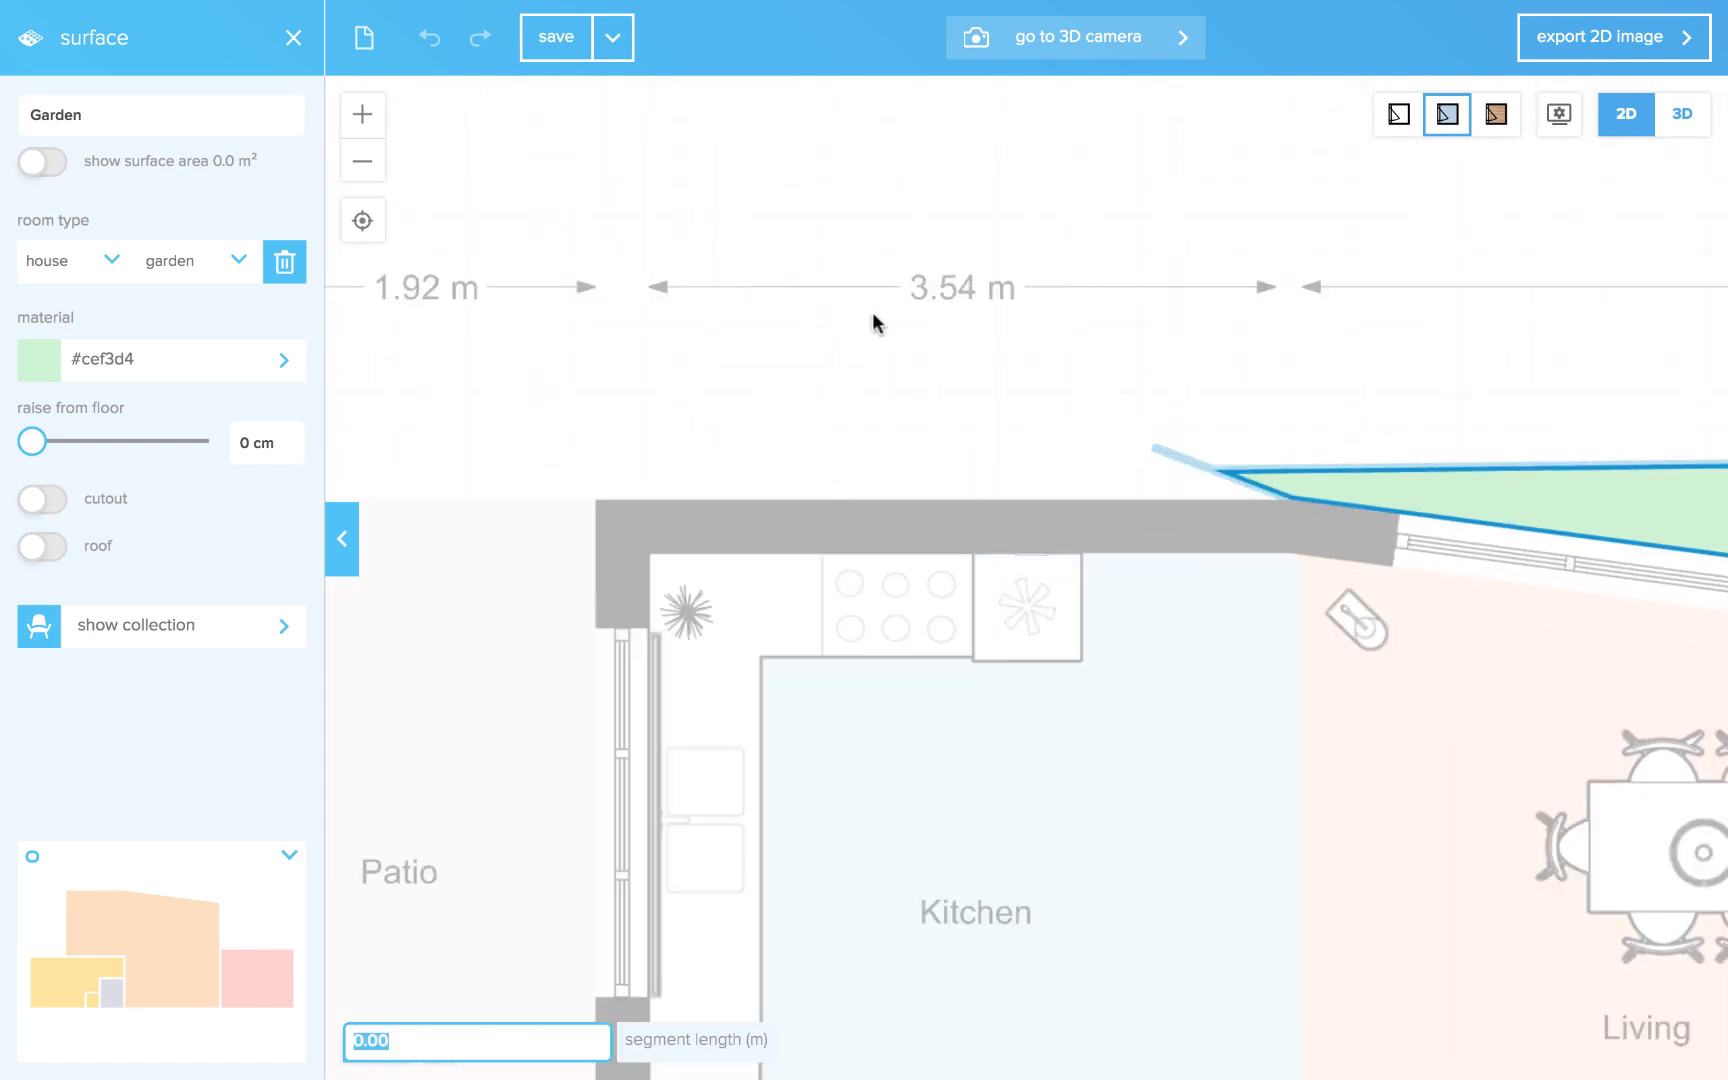
left_click(928, 330)
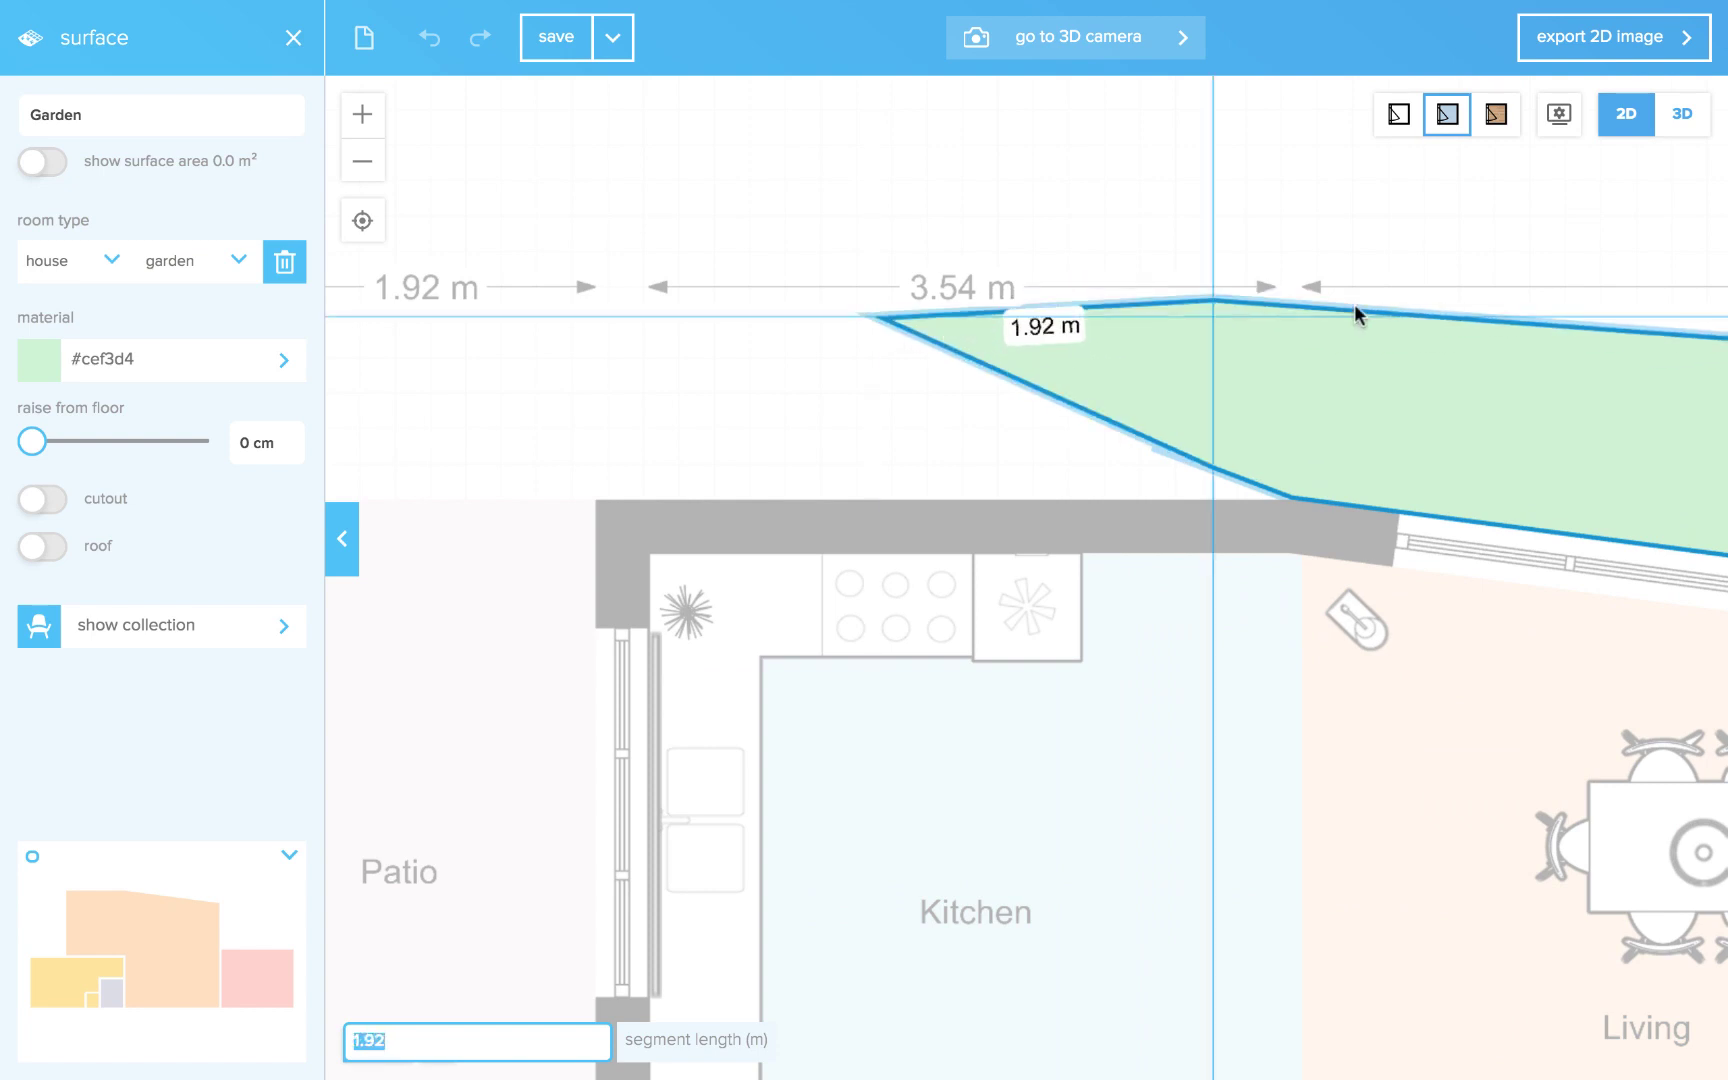
left_click(1449, 257)
key("Escape")
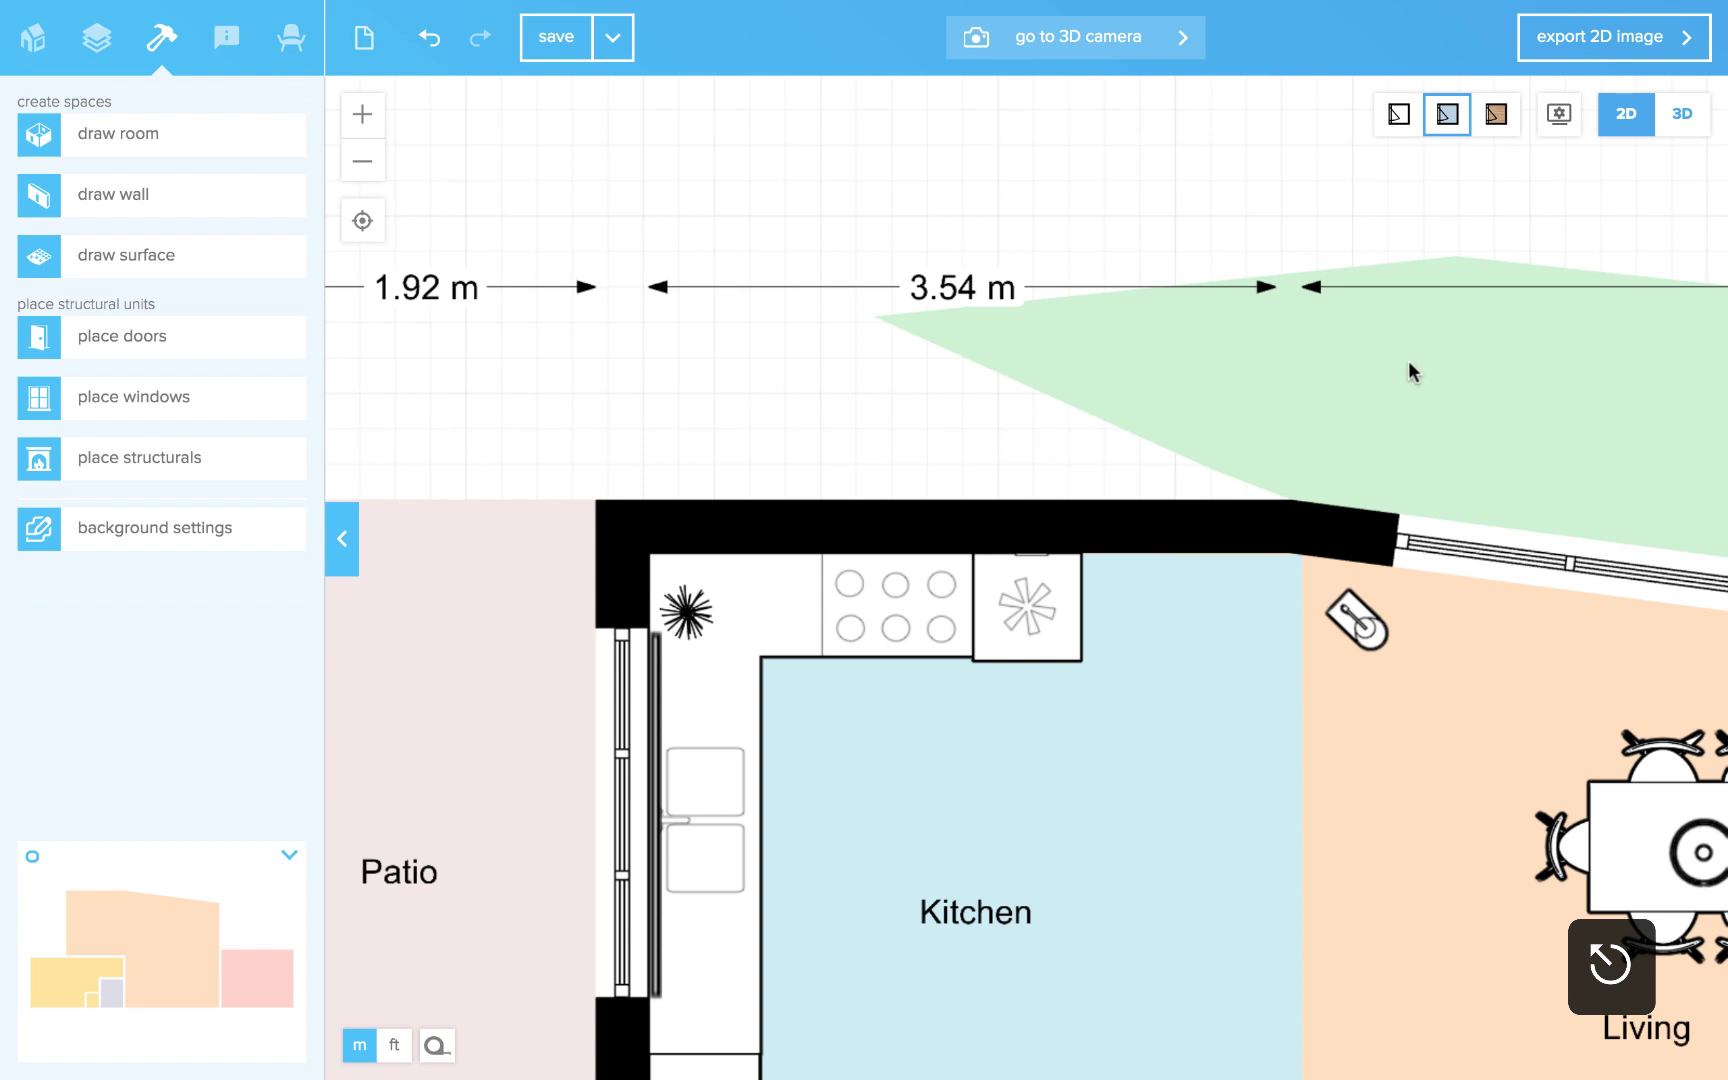
Drag the Garden's lower corners onto the kitchen wall line and further left
left_click(1427, 378)
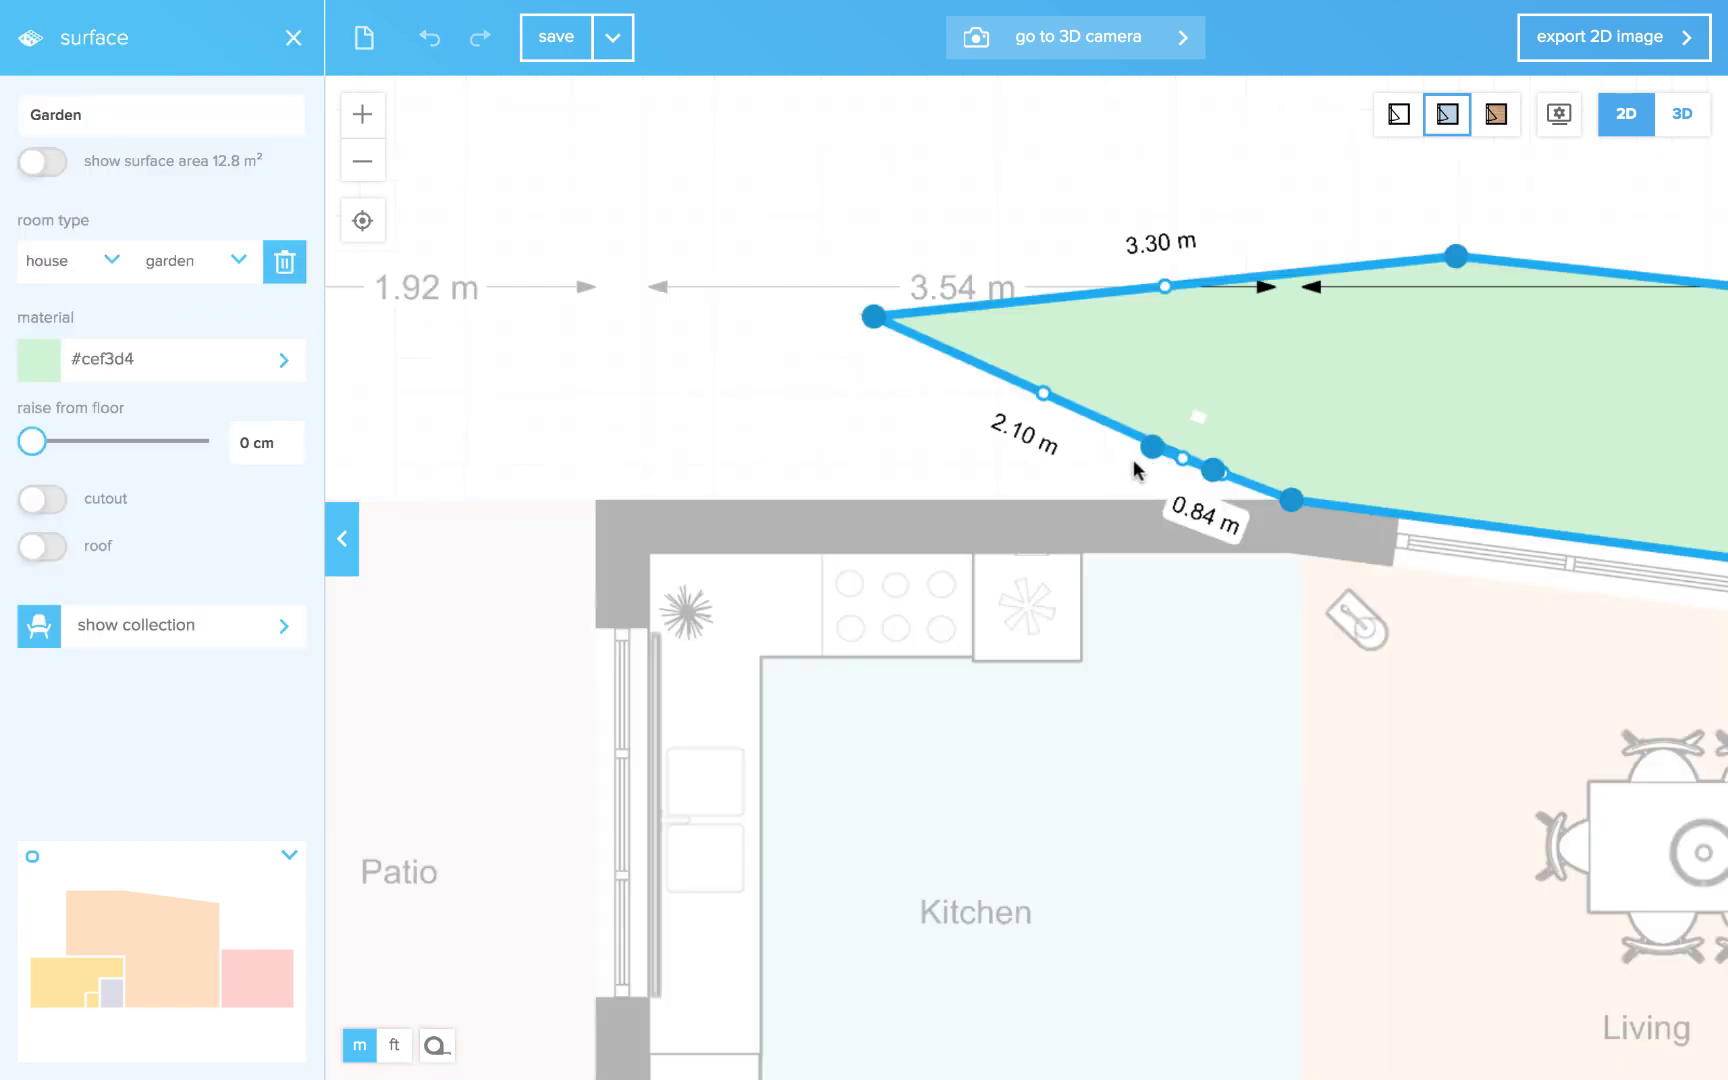
left_click_drag(1152, 447, 773, 499)
left_click_drag(1211, 468, 492, 380)
key("Escape")
left_click_drag(509, 463, 1176, 486)
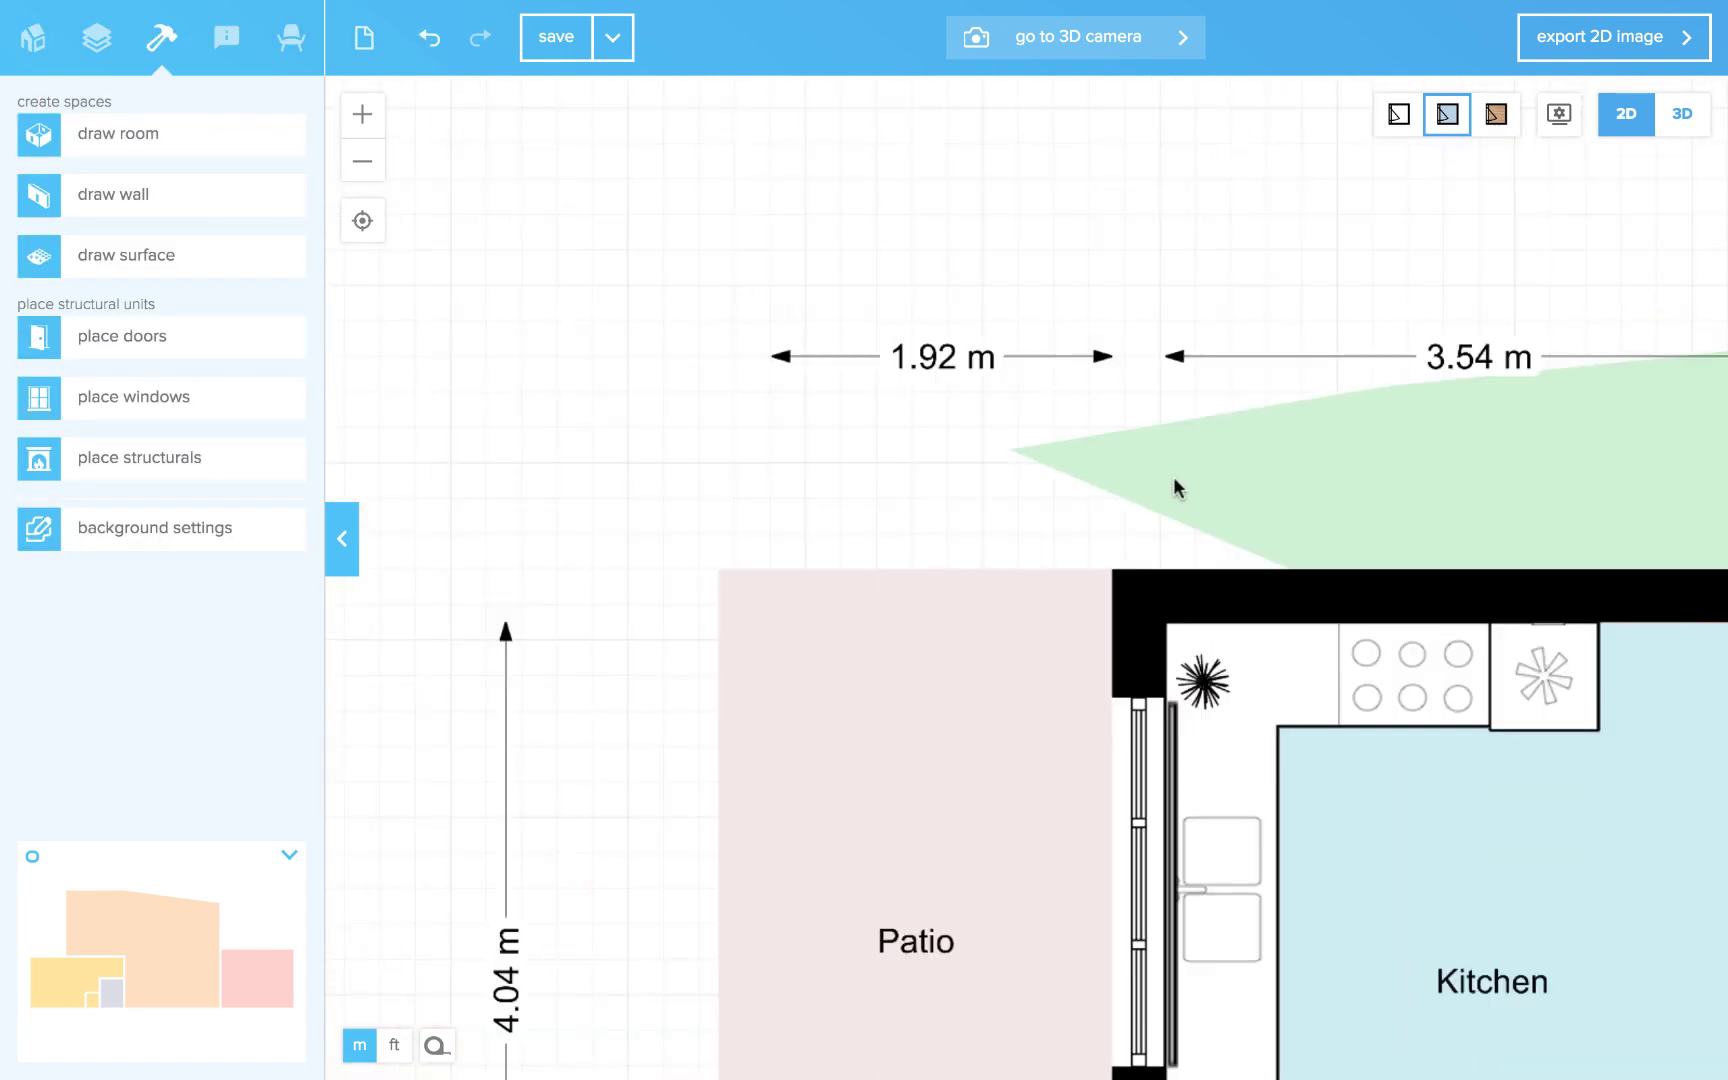
Slide a Garden corner along the wall and square off its left end with a 1.03 m side
left_click(1176, 479)
left_click_drag(1290, 569, 718, 568)
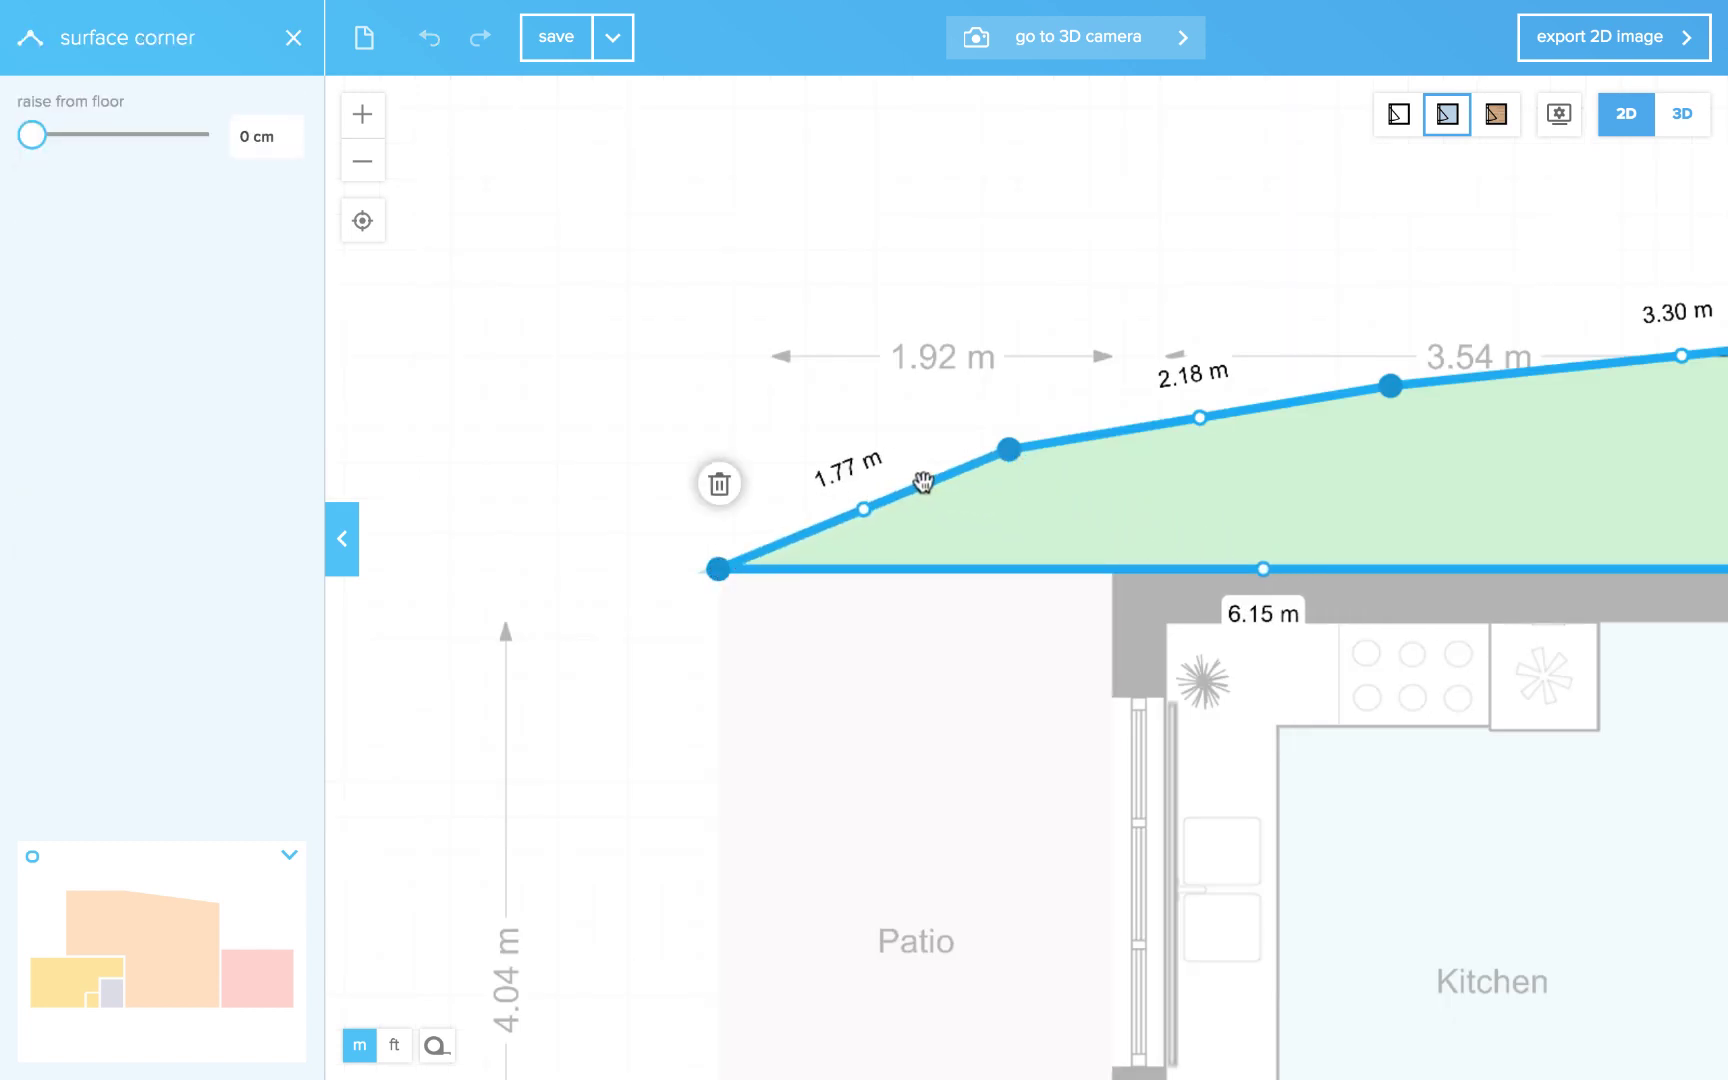
left_click_drag(1007, 453, 718, 386)
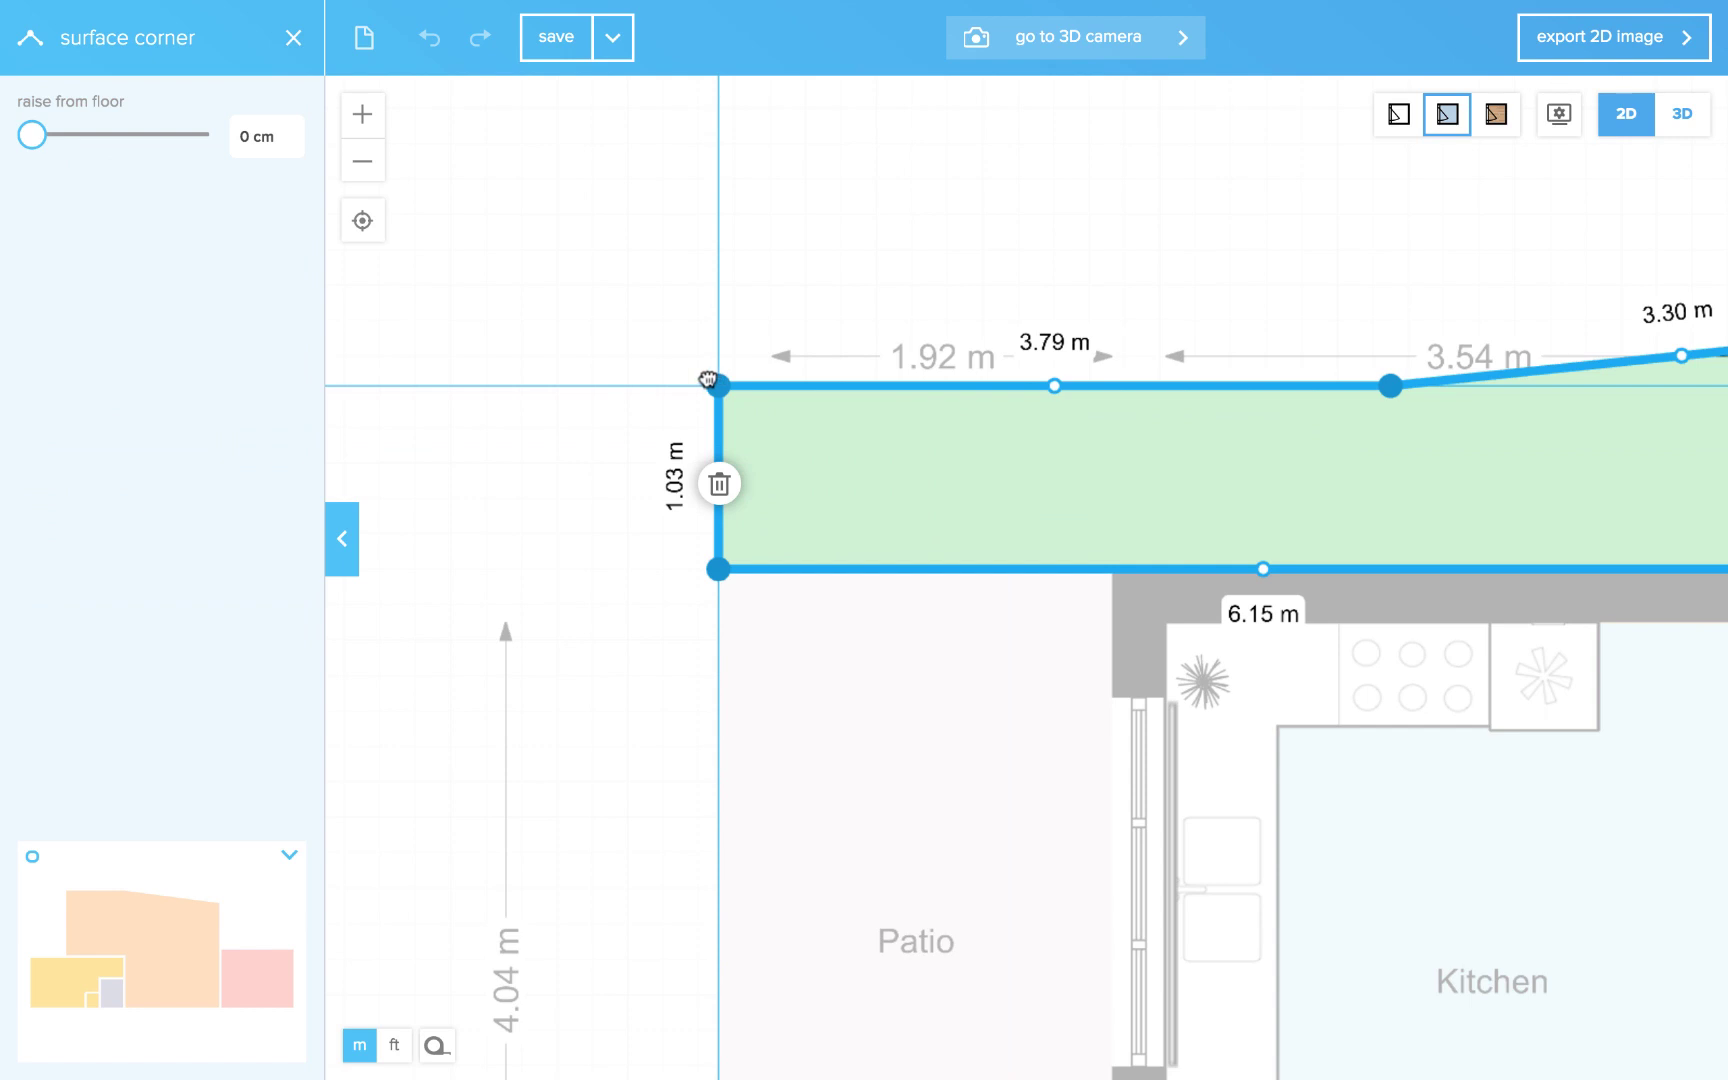
left_click(857, 356)
scroll(1518, 524, "down", 3)
scroll(1000, 490, "right", 5)
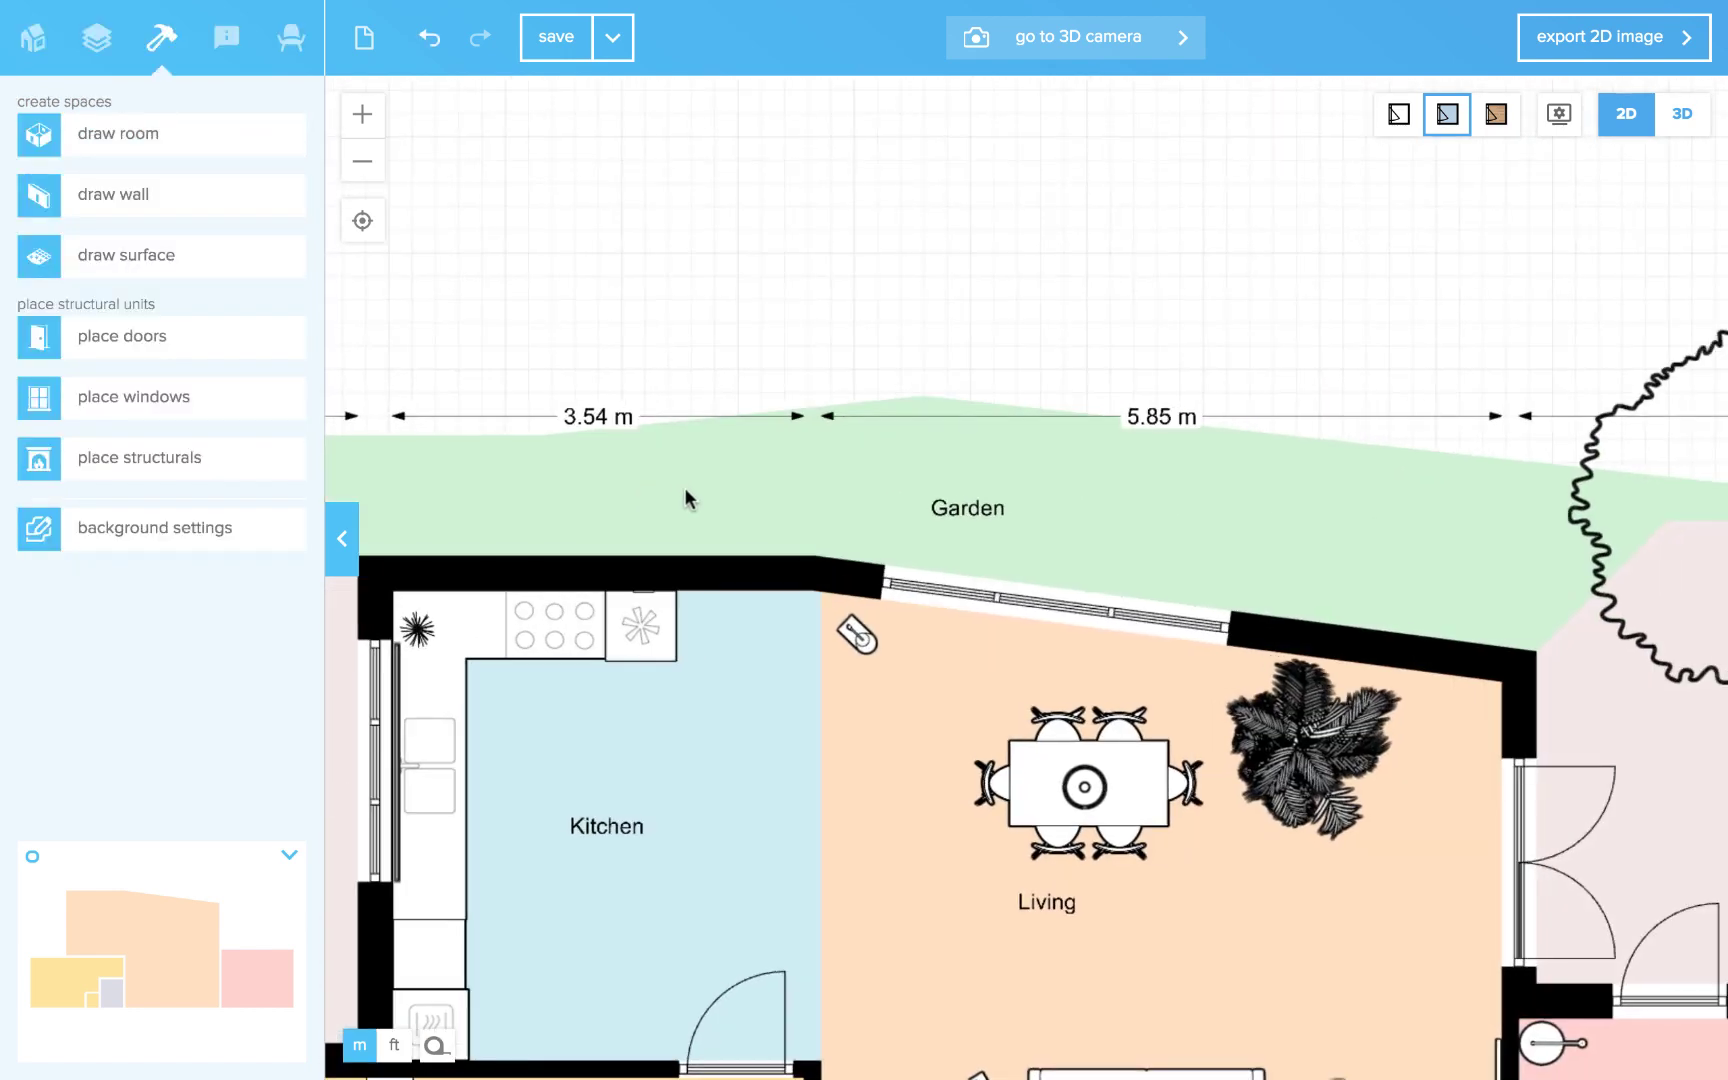
Delete the extra corner on the Garden's top edge
left_click(710, 492)
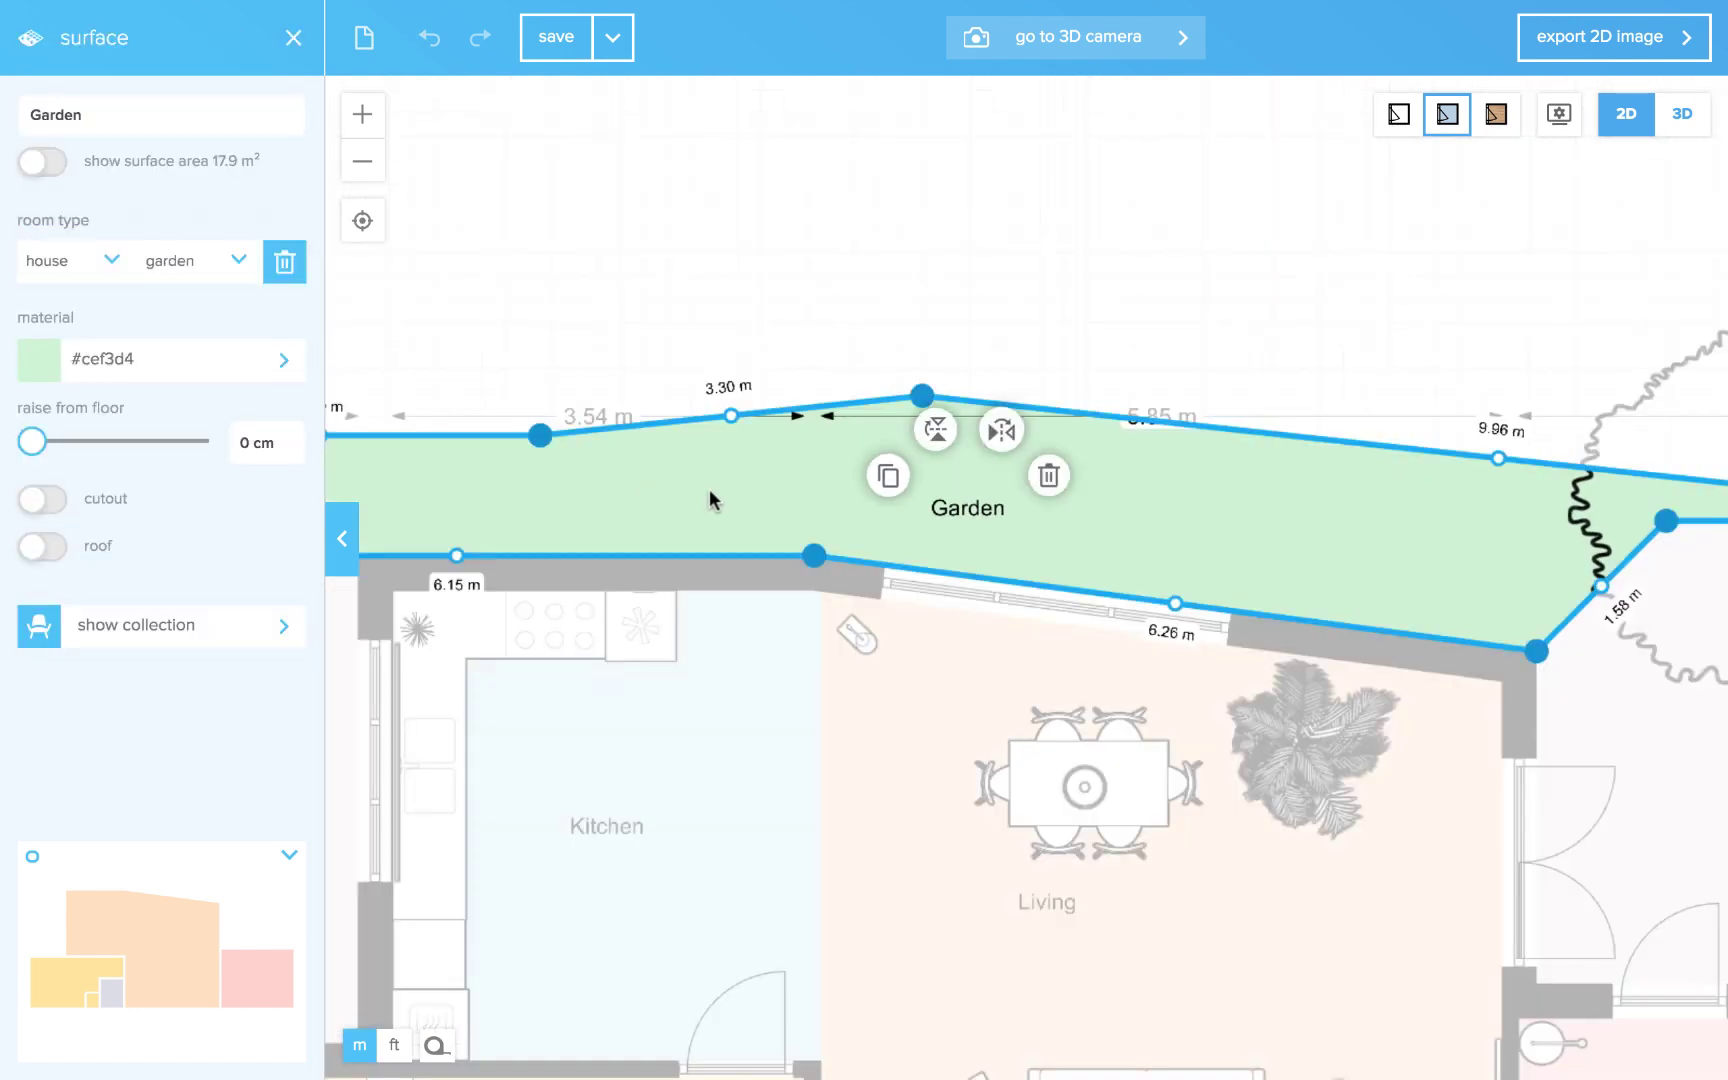
left_click(538, 437)
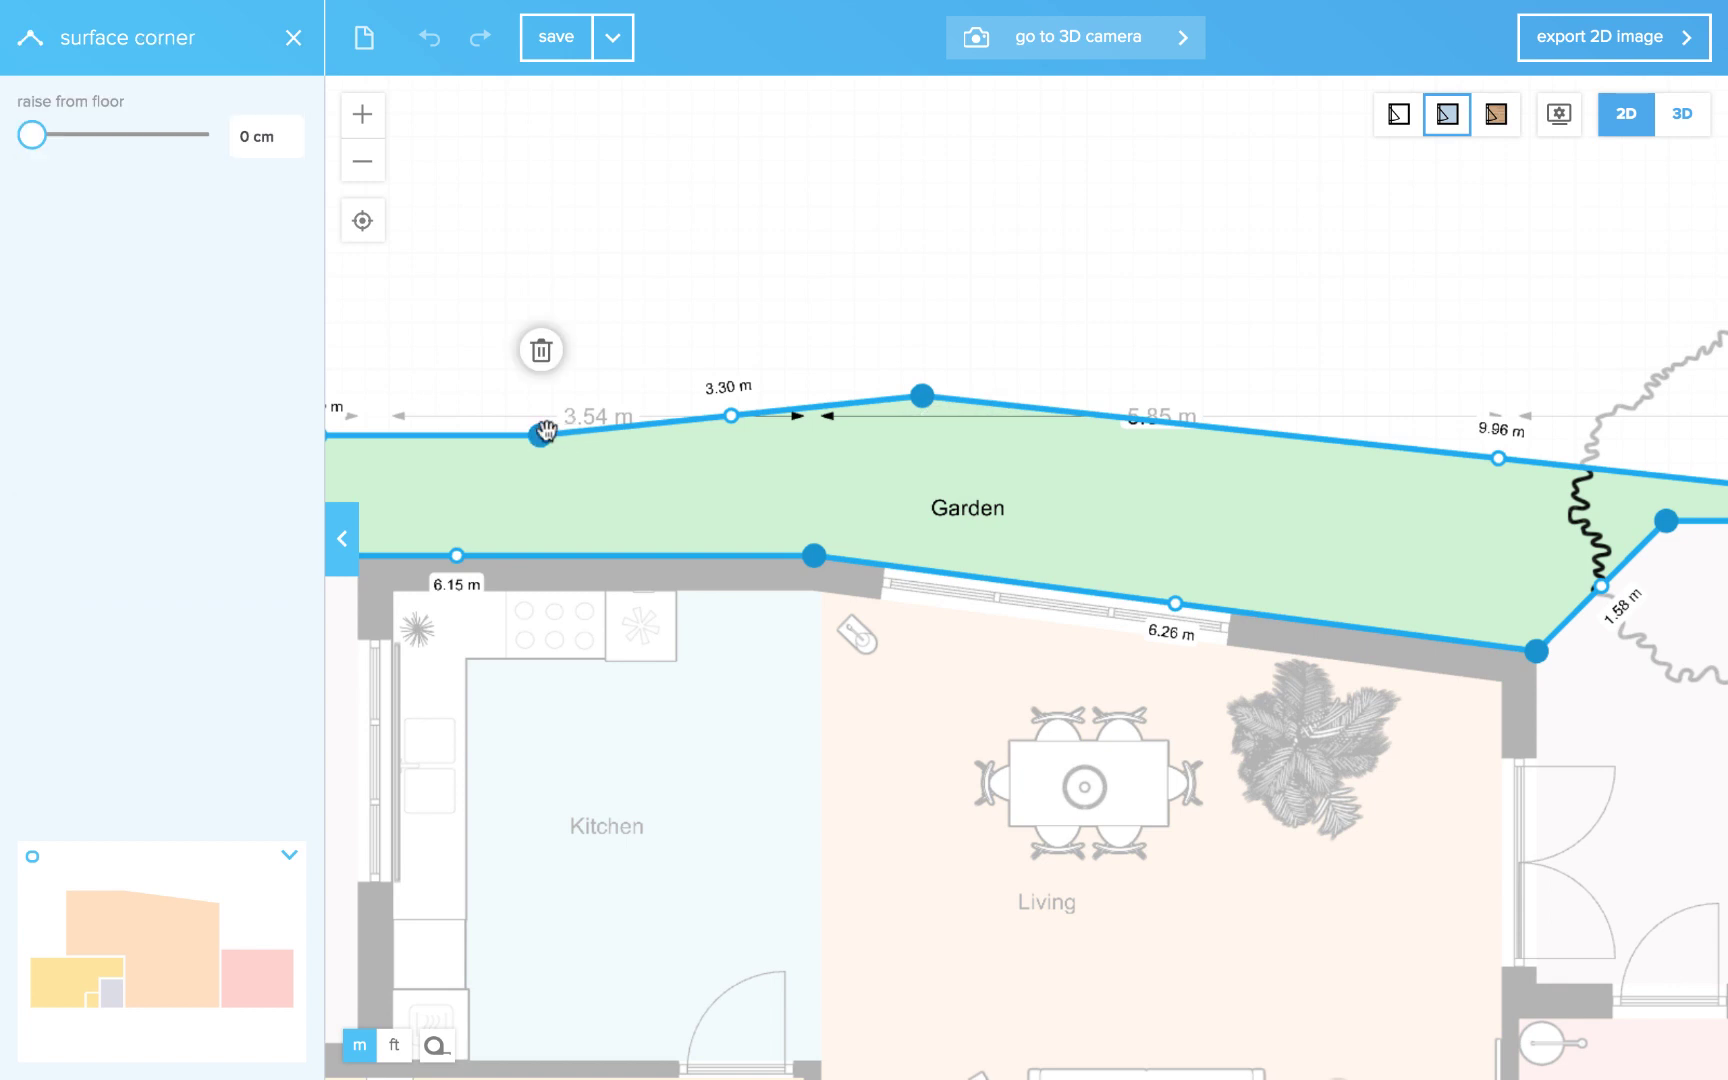
left_click(540, 350)
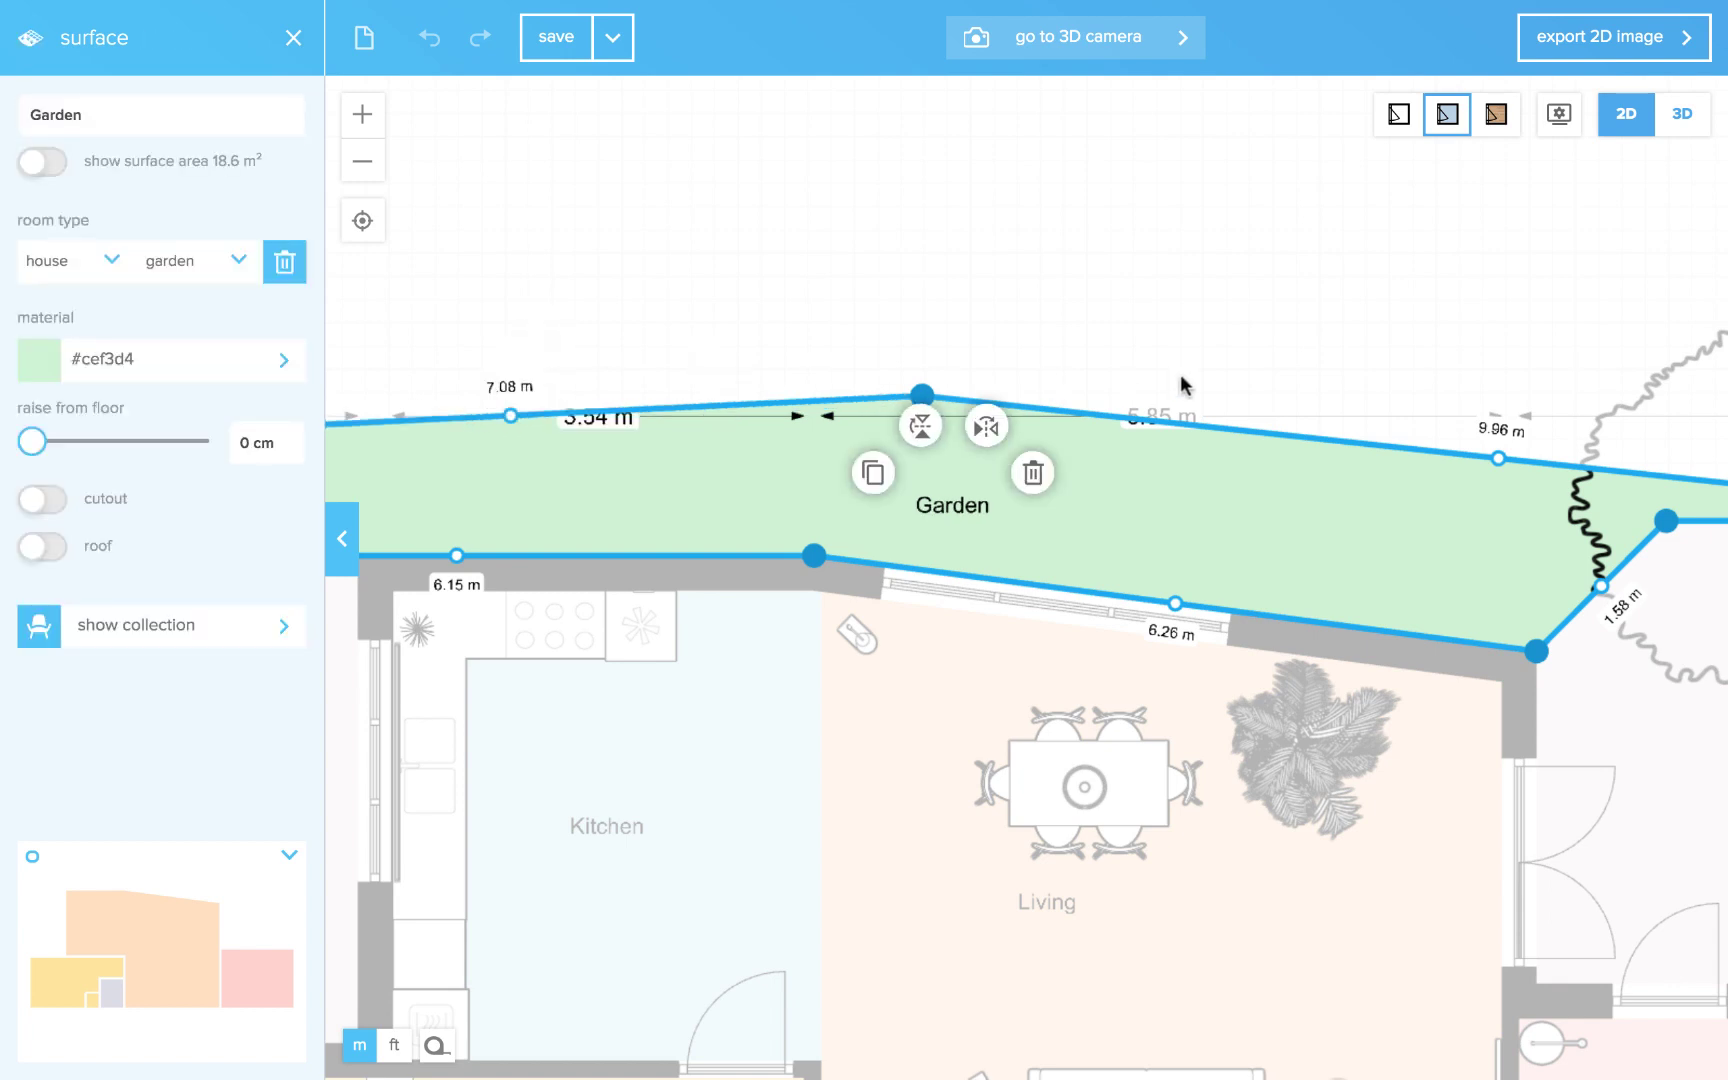
scroll(1225, 365, "down", 2)
scroll(1245, 355, "down", 1)
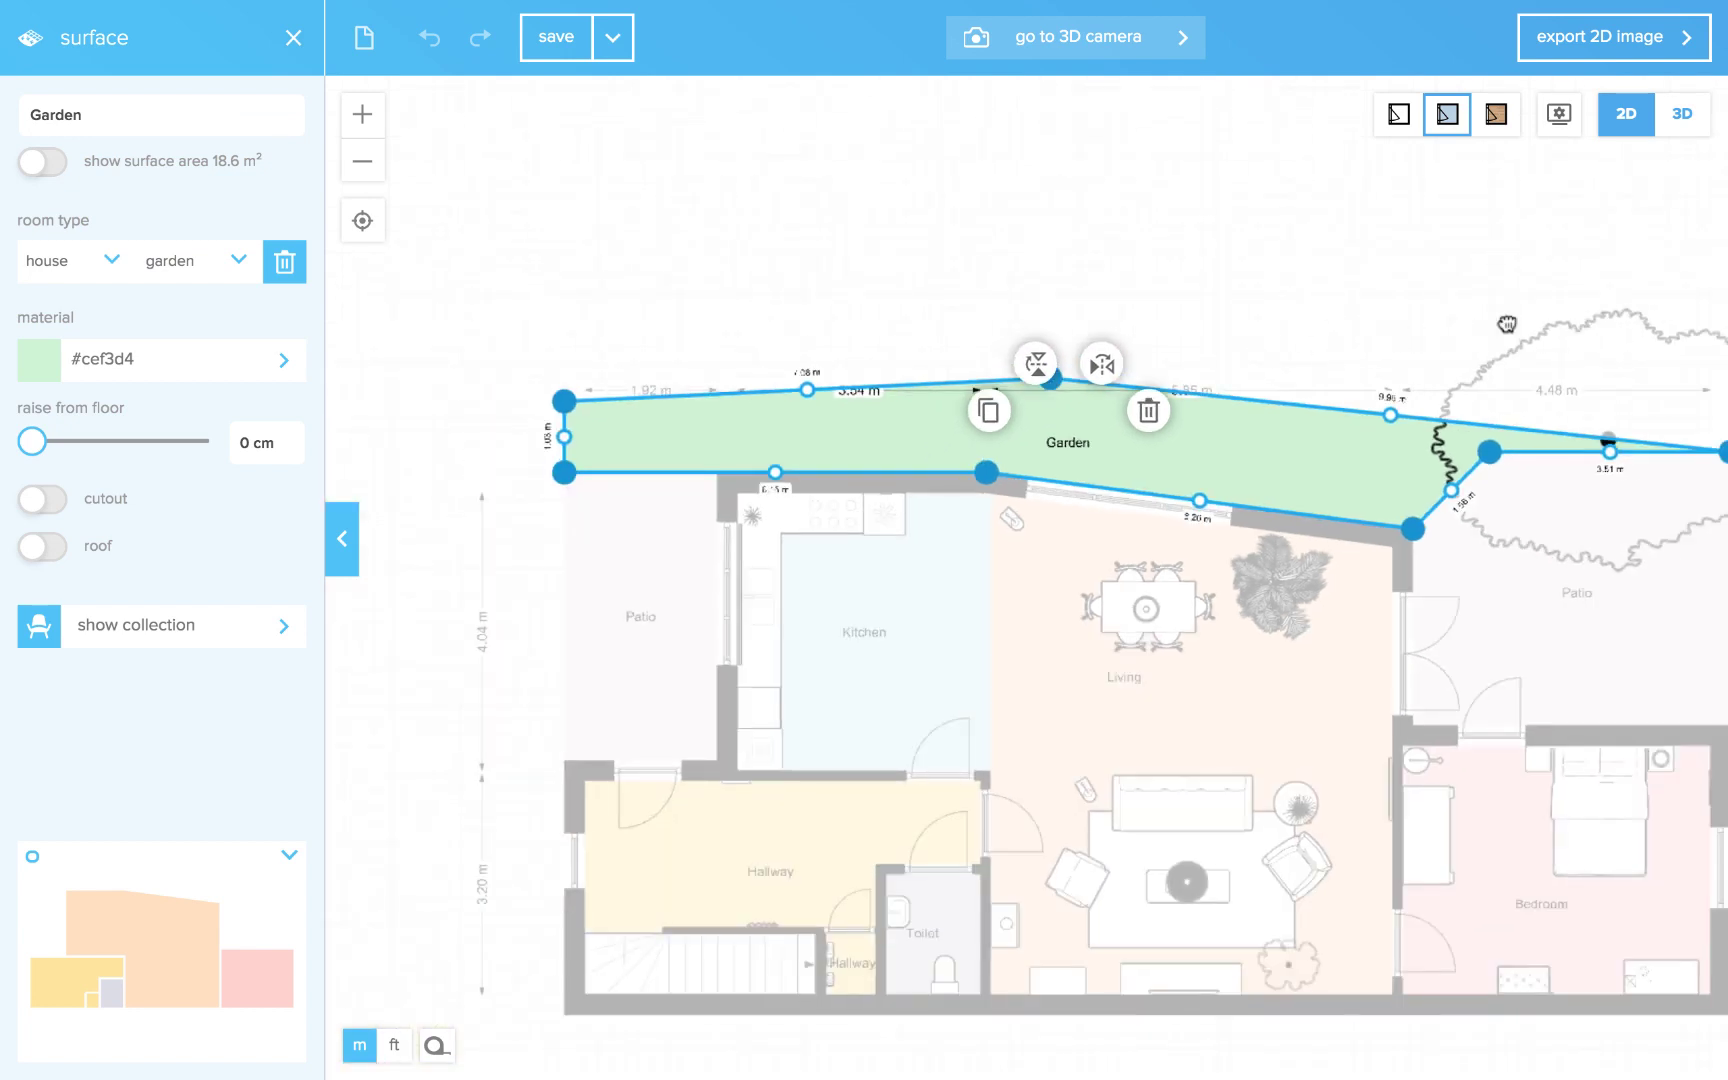
Level the Garden's top corners and edge into a straight line, growing it to 30.5 m²
left_click_drag(1507, 323, 1039, 377)
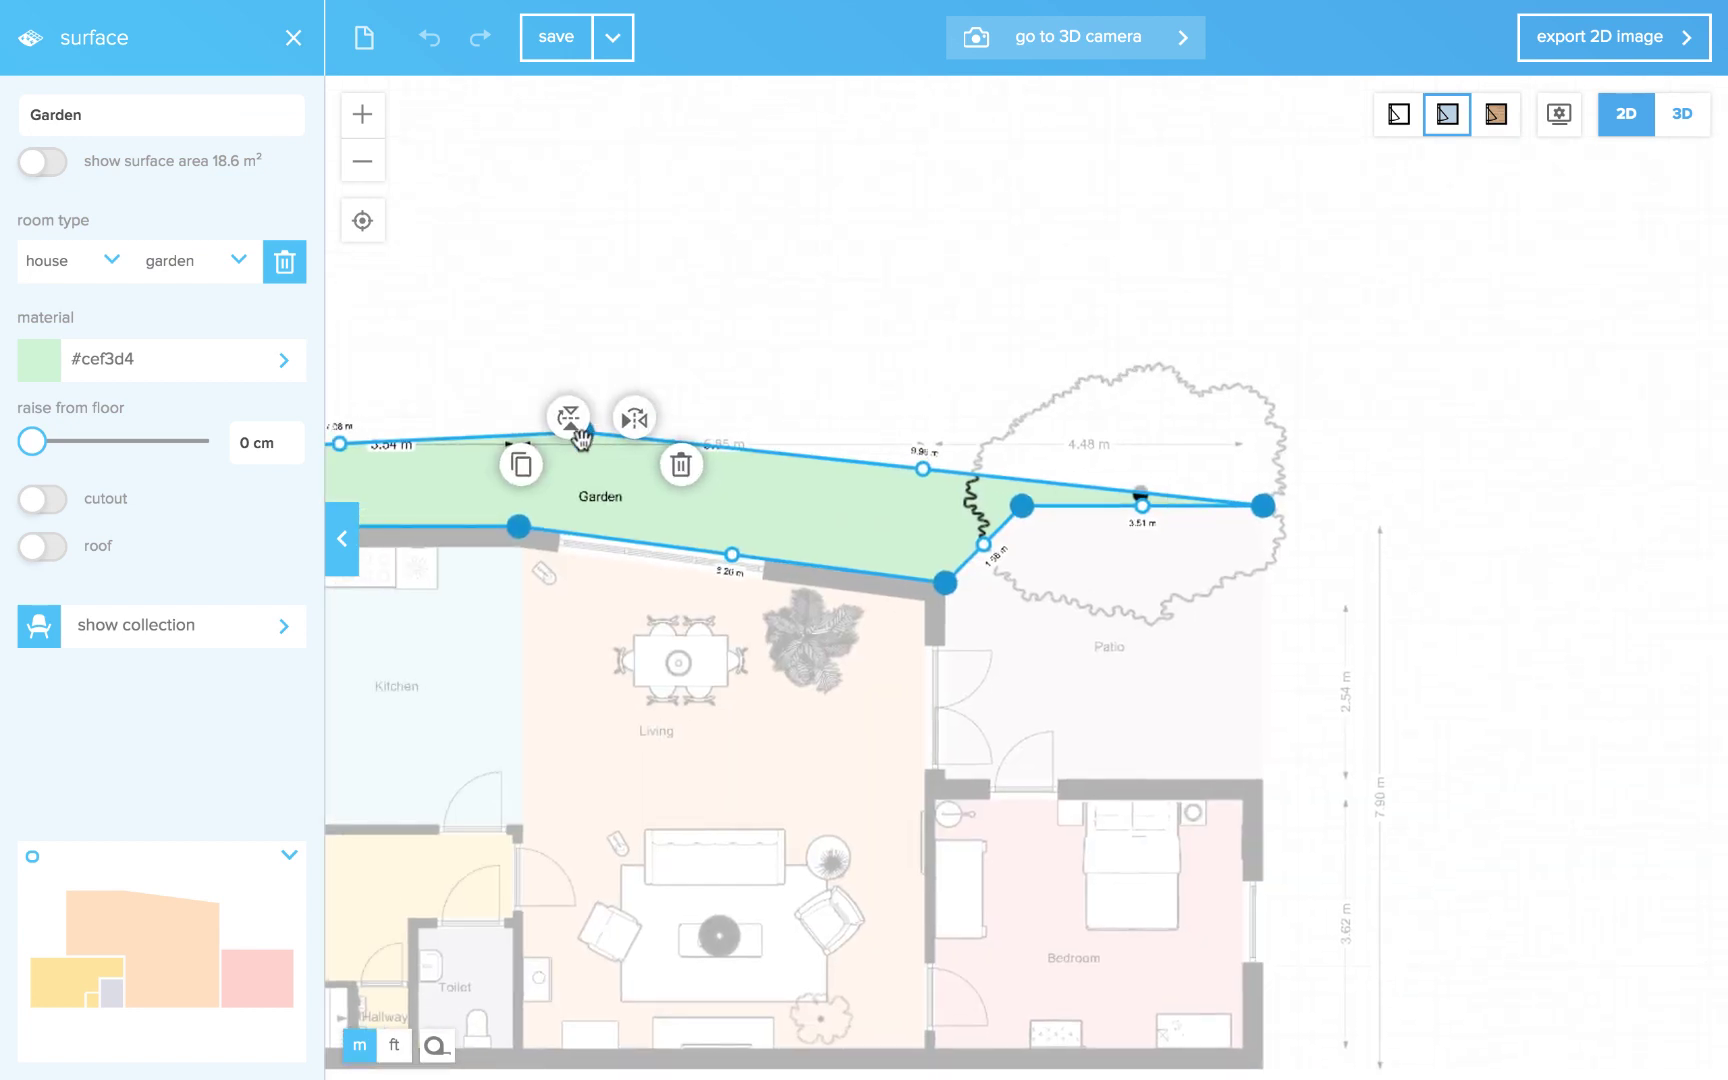
left_click_drag(580, 437, 1263, 433)
scroll(538, 407, "left", 10)
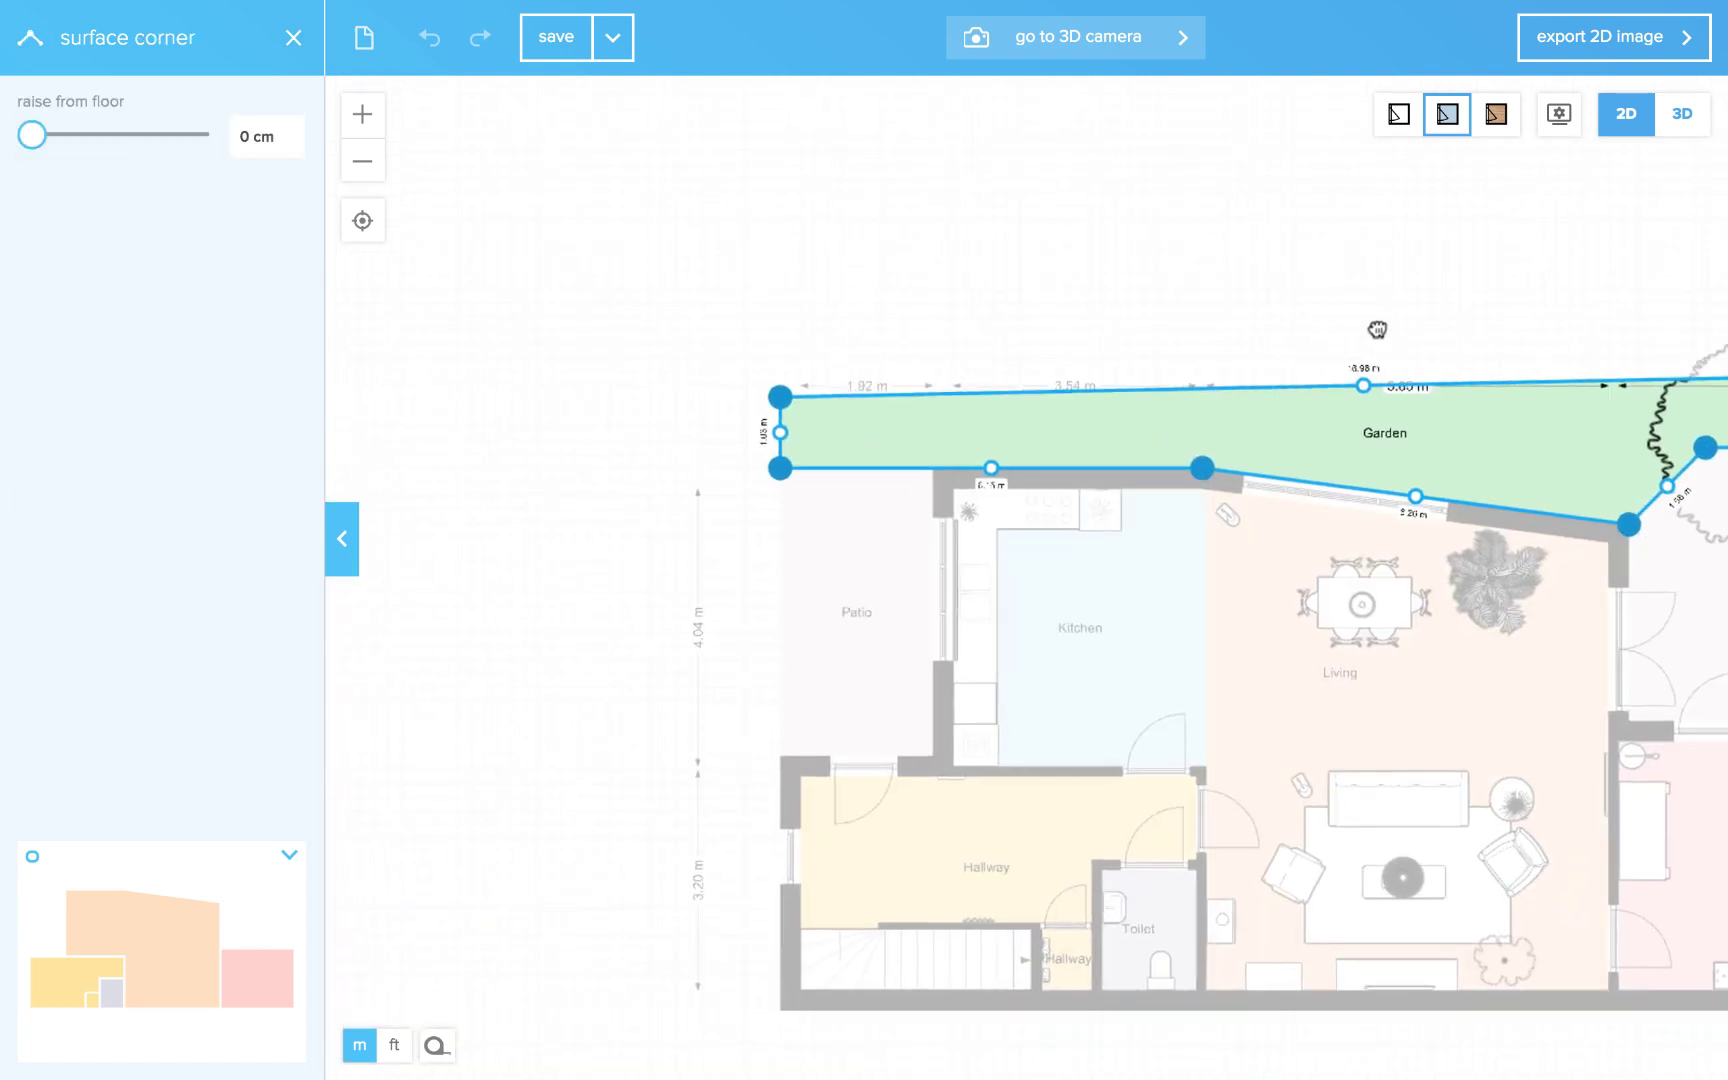
left_click_drag(688, 405, 690, 382)
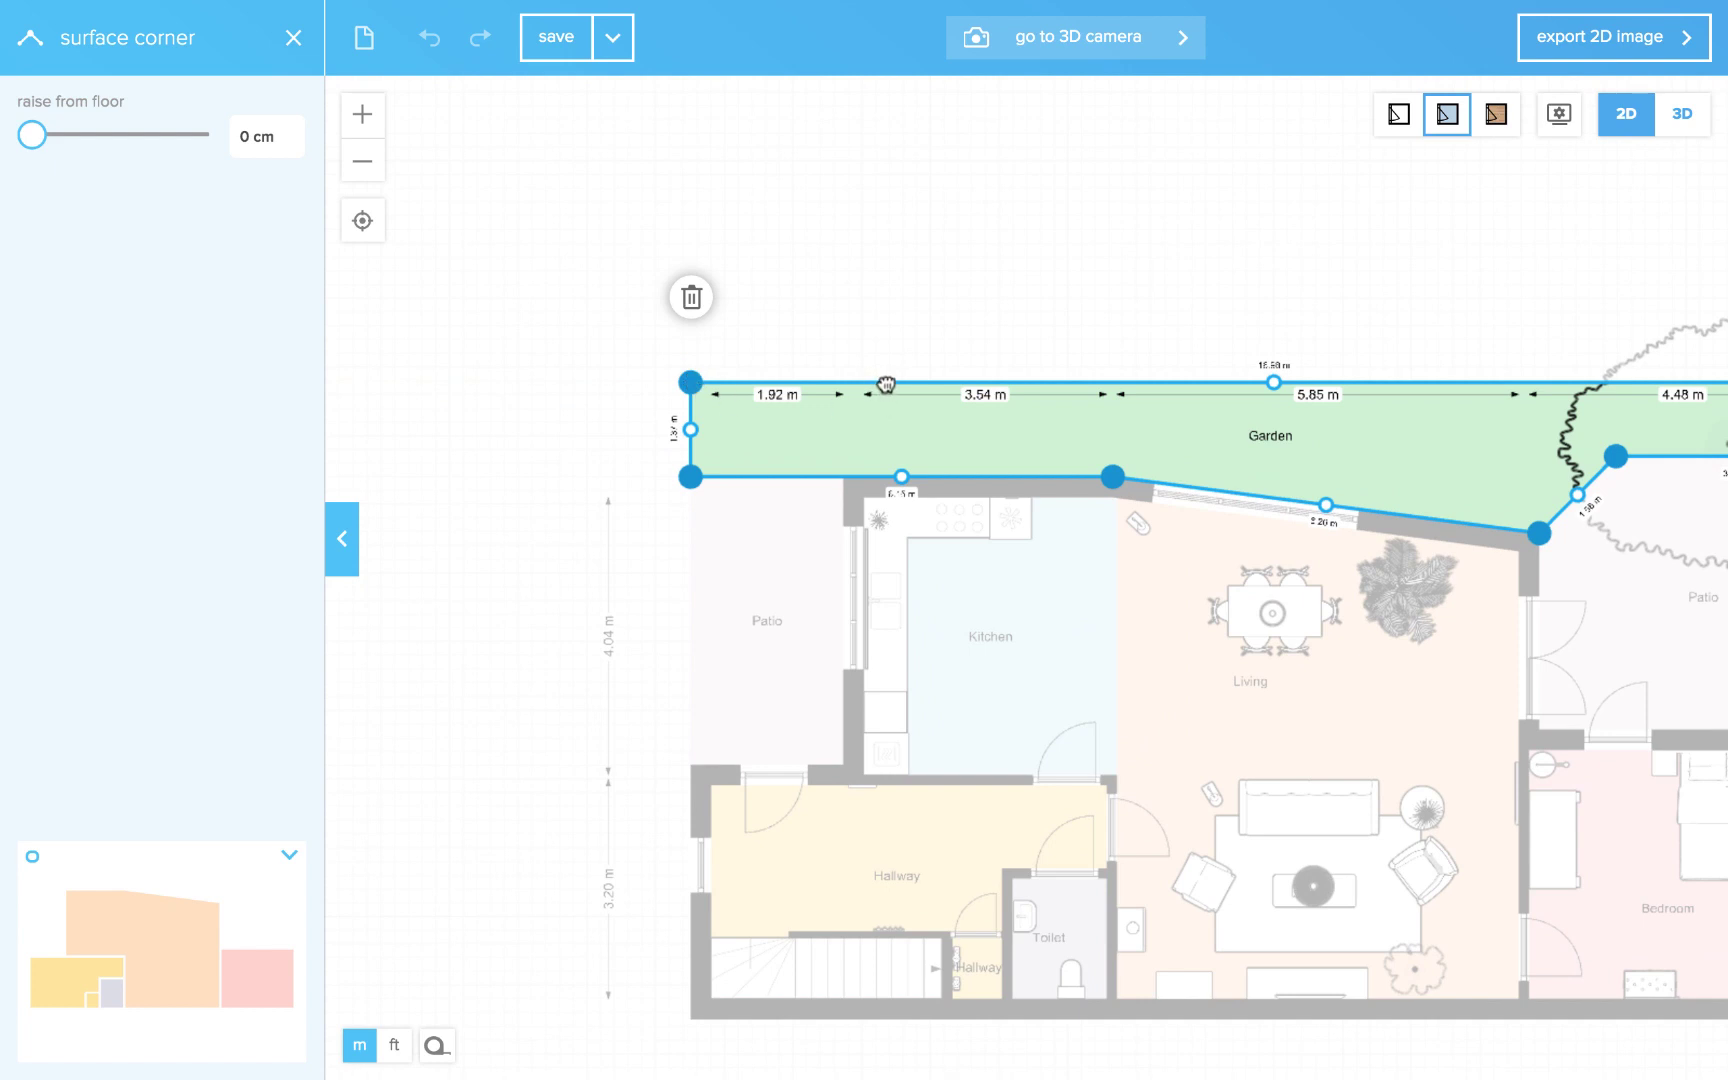
left_click_drag(886, 383, 887, 360)
left_click(1450, 420)
scroll(1545, 408, "right", 5)
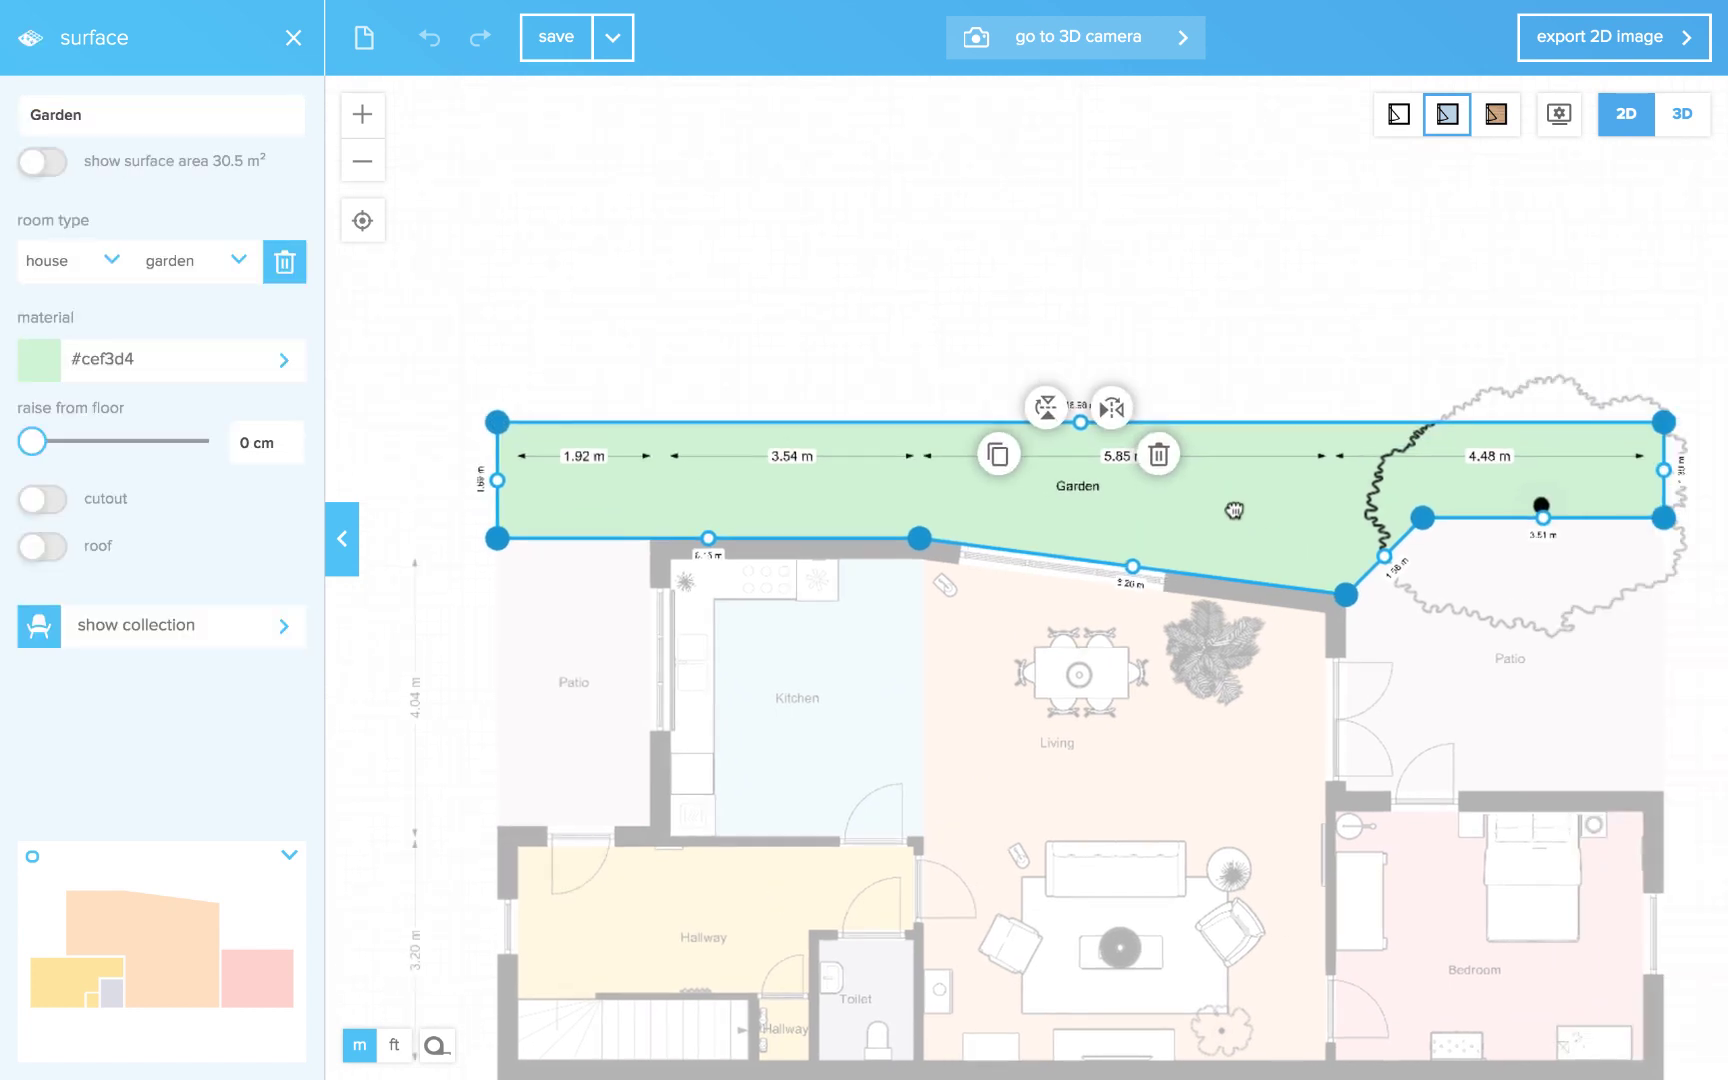
Bend the Garden's top edge upward into a gentle arc
scroll(1135, 487, "up", 2)
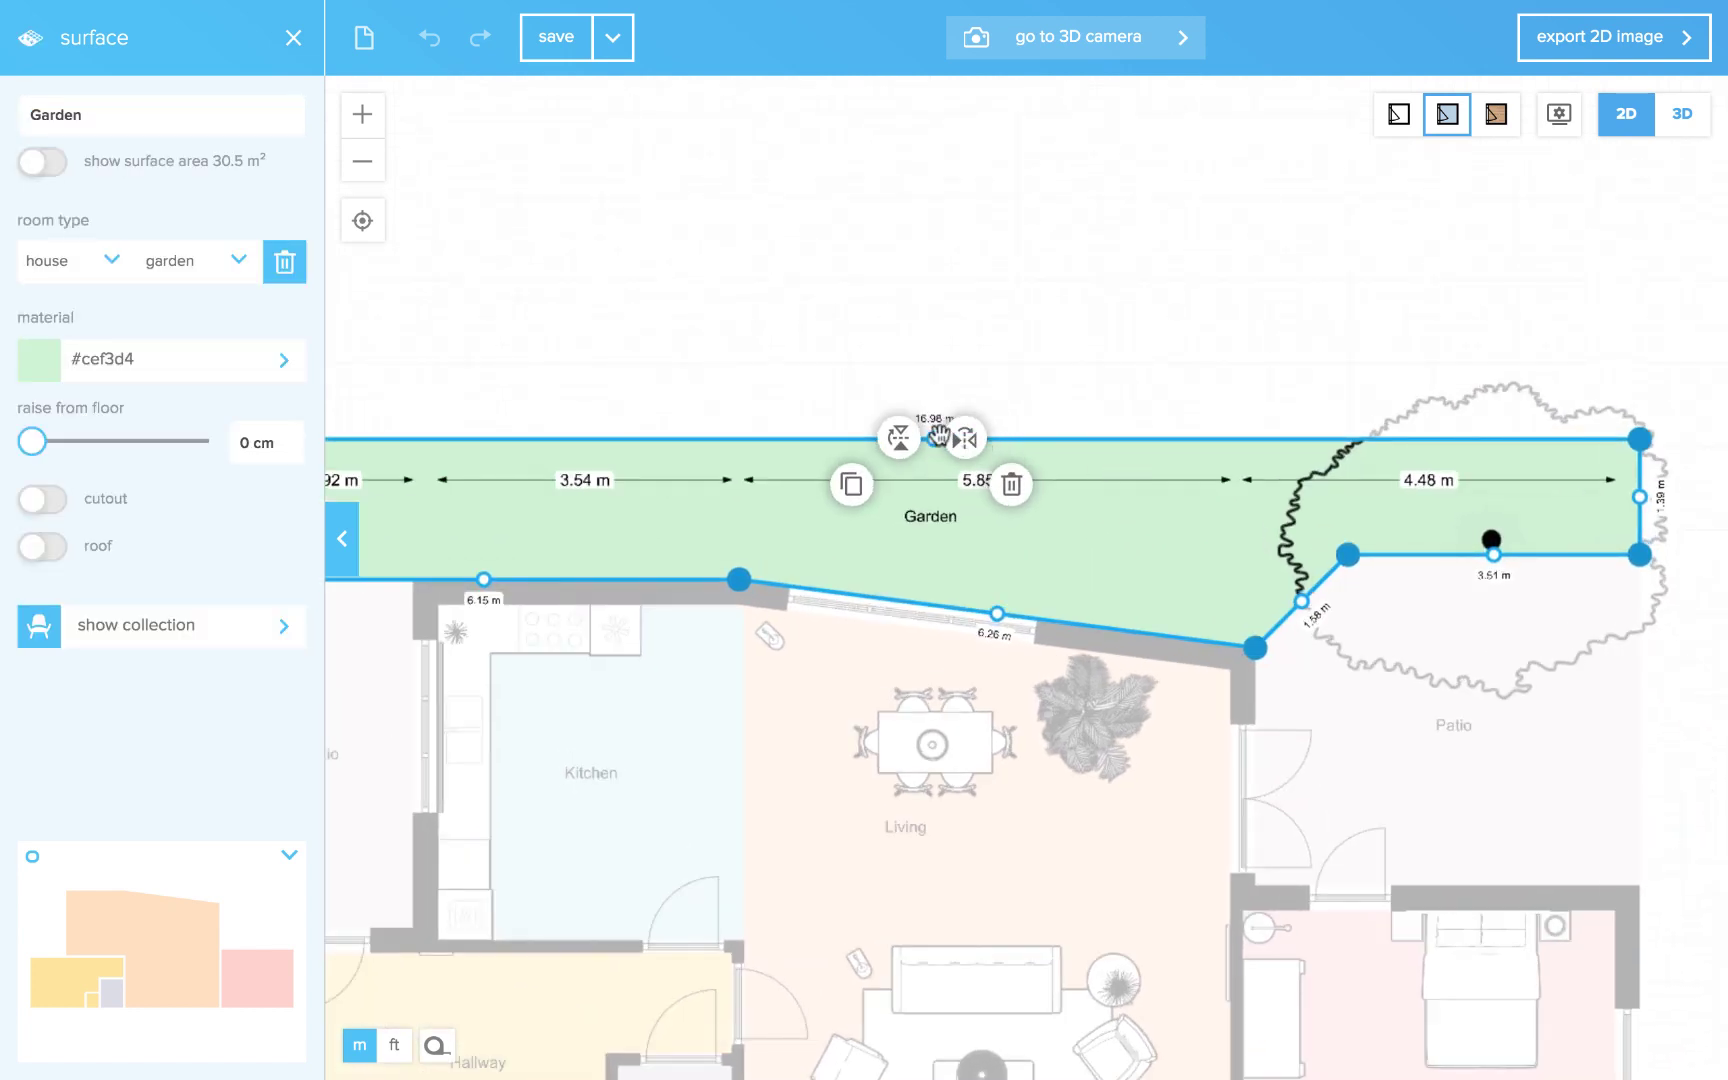
mouse_move(933, 435)
left_mouse_down()
mouse_move(942, 375)
mouse_move(928, 411)
left_mouse_up()
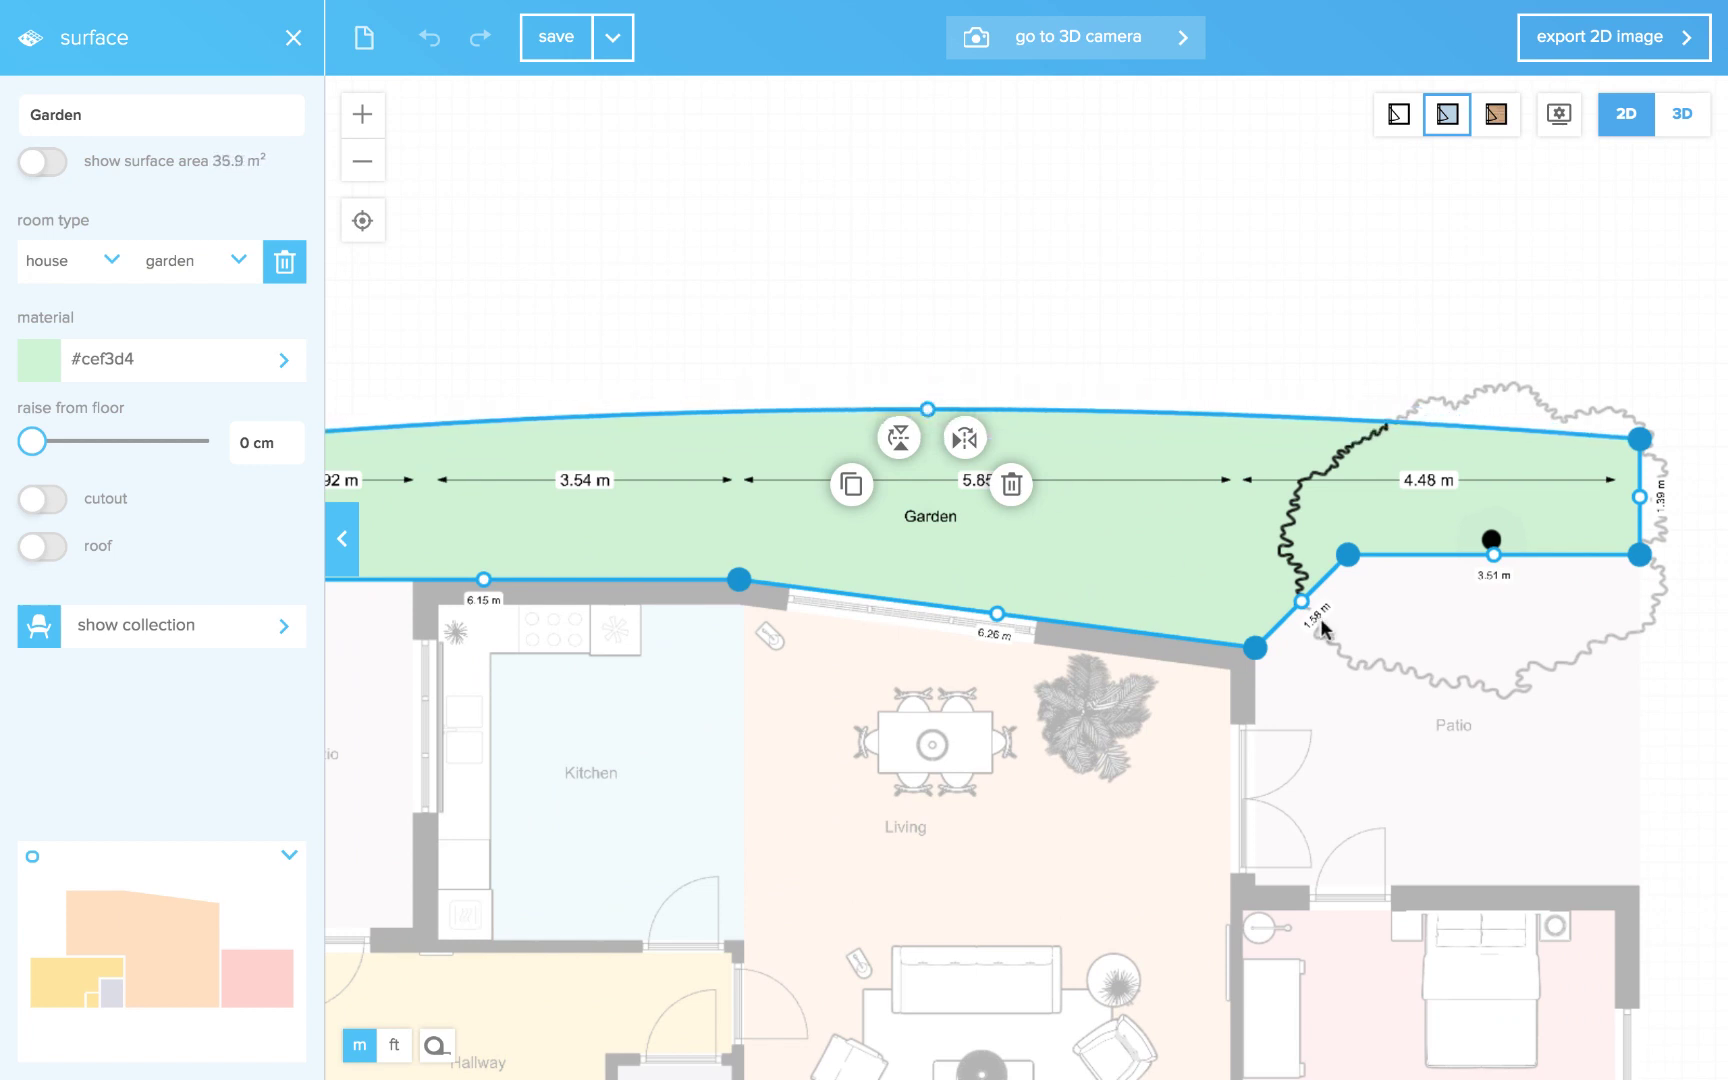
scroll(1330, 628, "up", 1)
scroll(1335, 630, "up", 5)
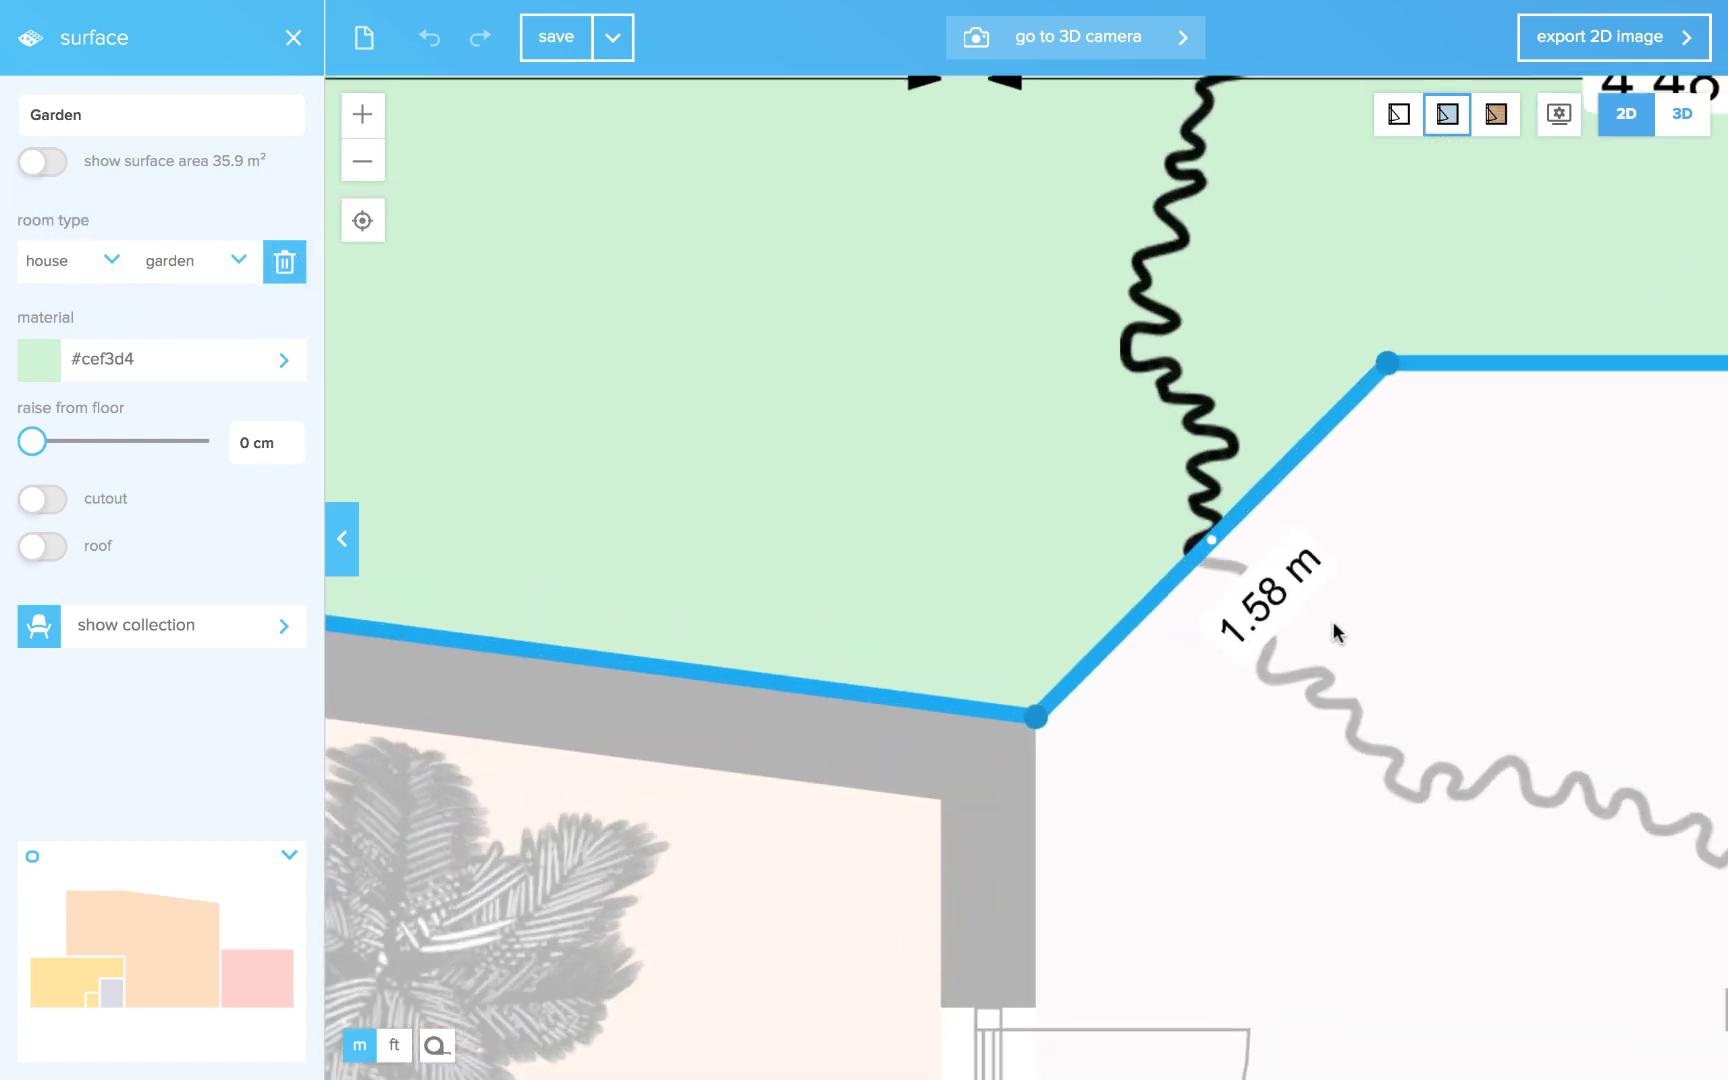
scroll(1348, 622, "down", 1)
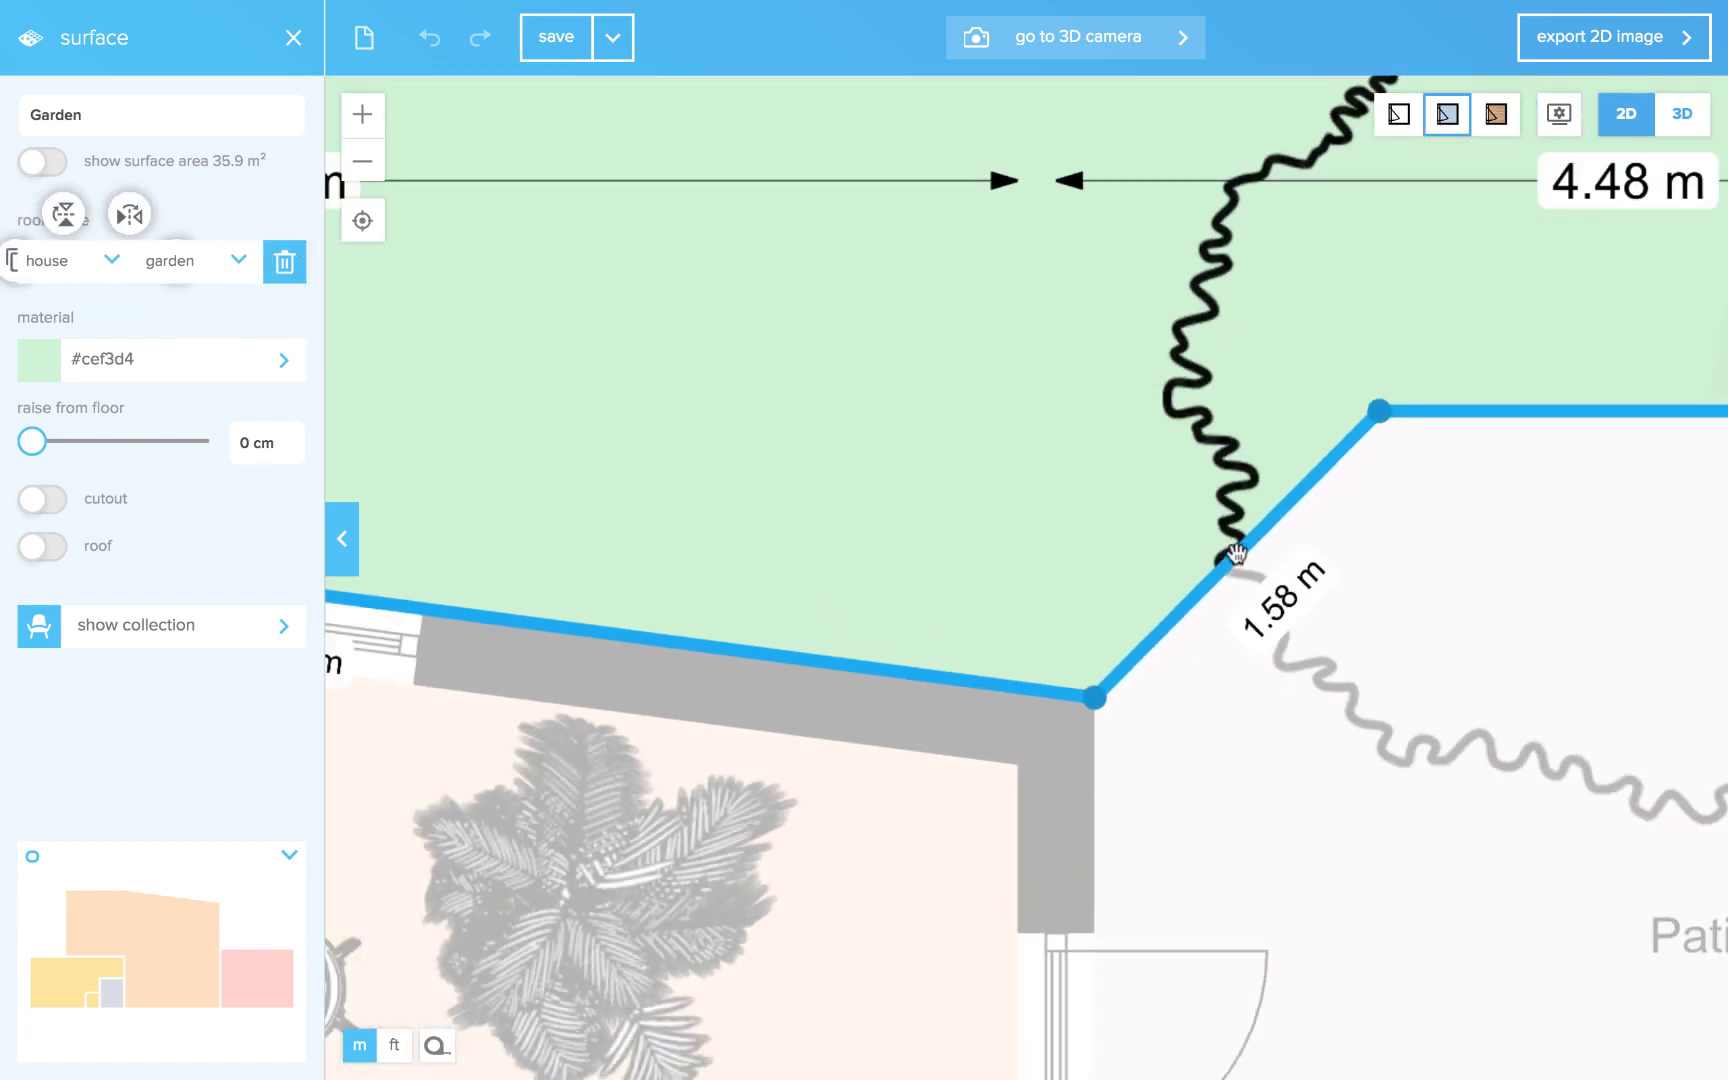
Curve the 1.58 m Garden edge beside the patio, enlarging the Garden to 35.5 m²
left_click_drag(1233, 546, 1122, 467)
scroll(1196, 525, "up", 2)
scroll(1196, 526, "up", 1)
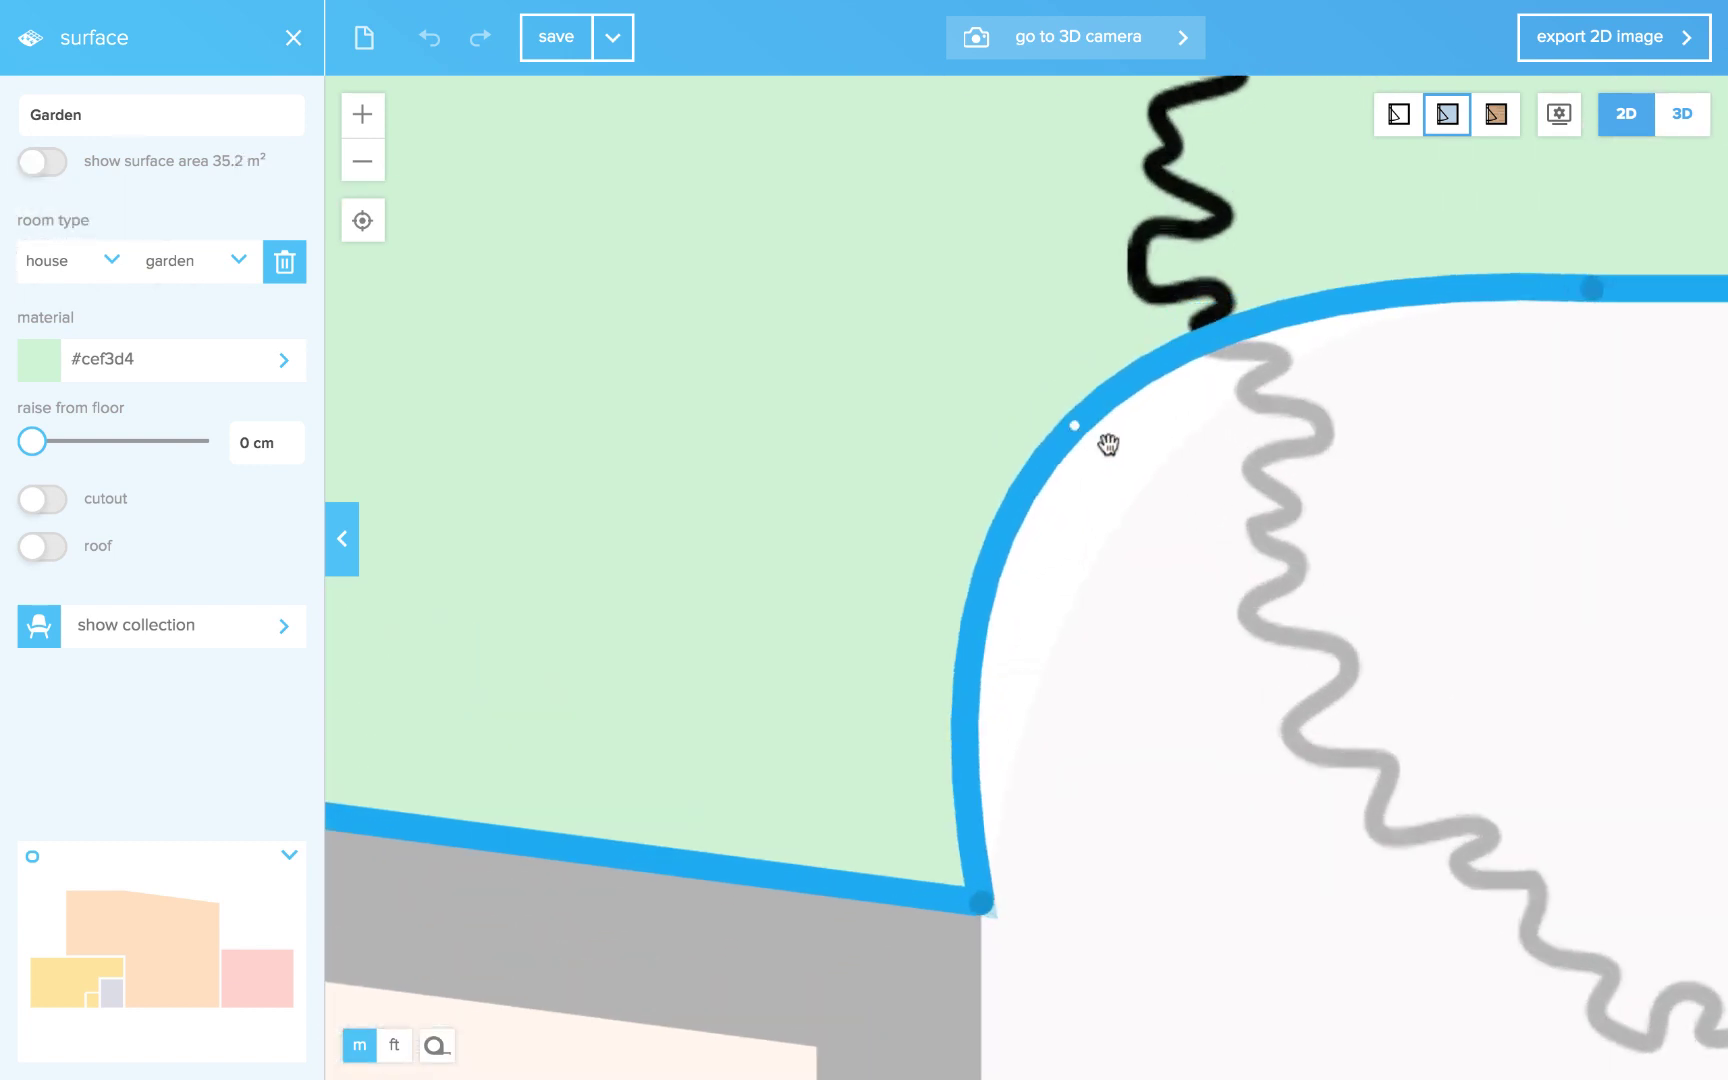
scroll(1202, 479, "up", 2)
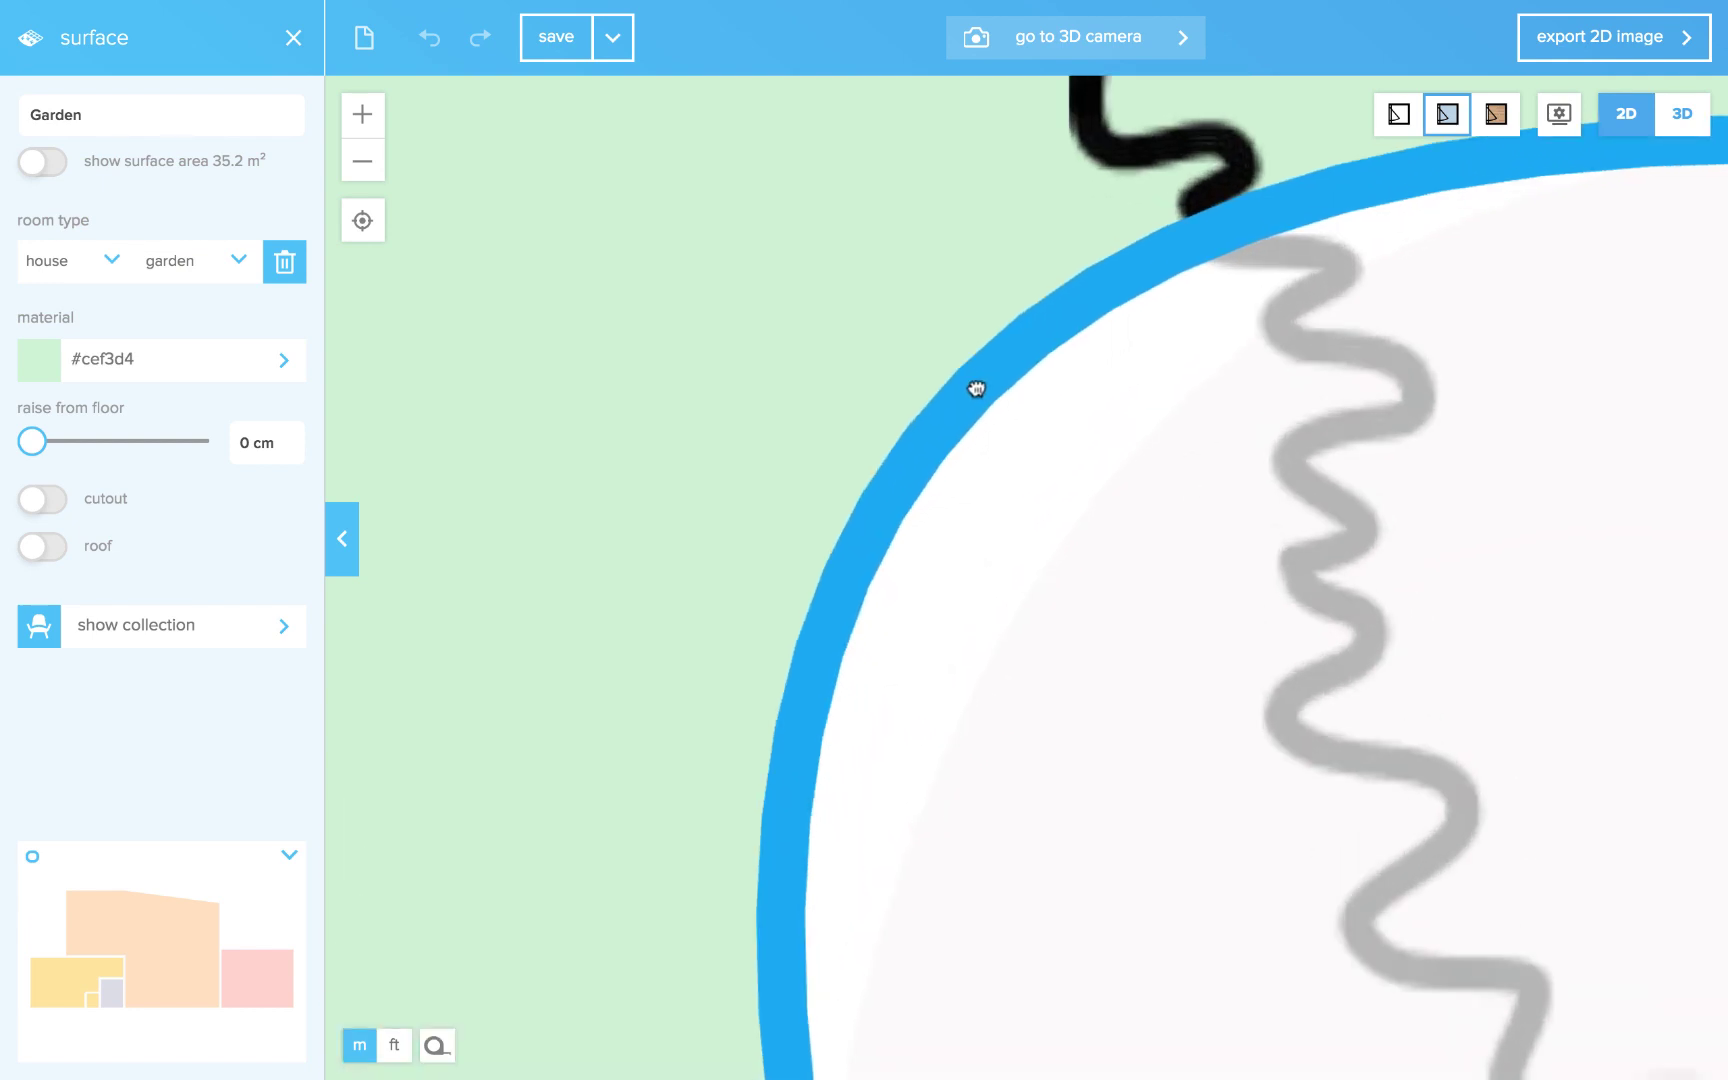
left_click_drag(980, 386, 1194, 406)
left_click(1243, 498)
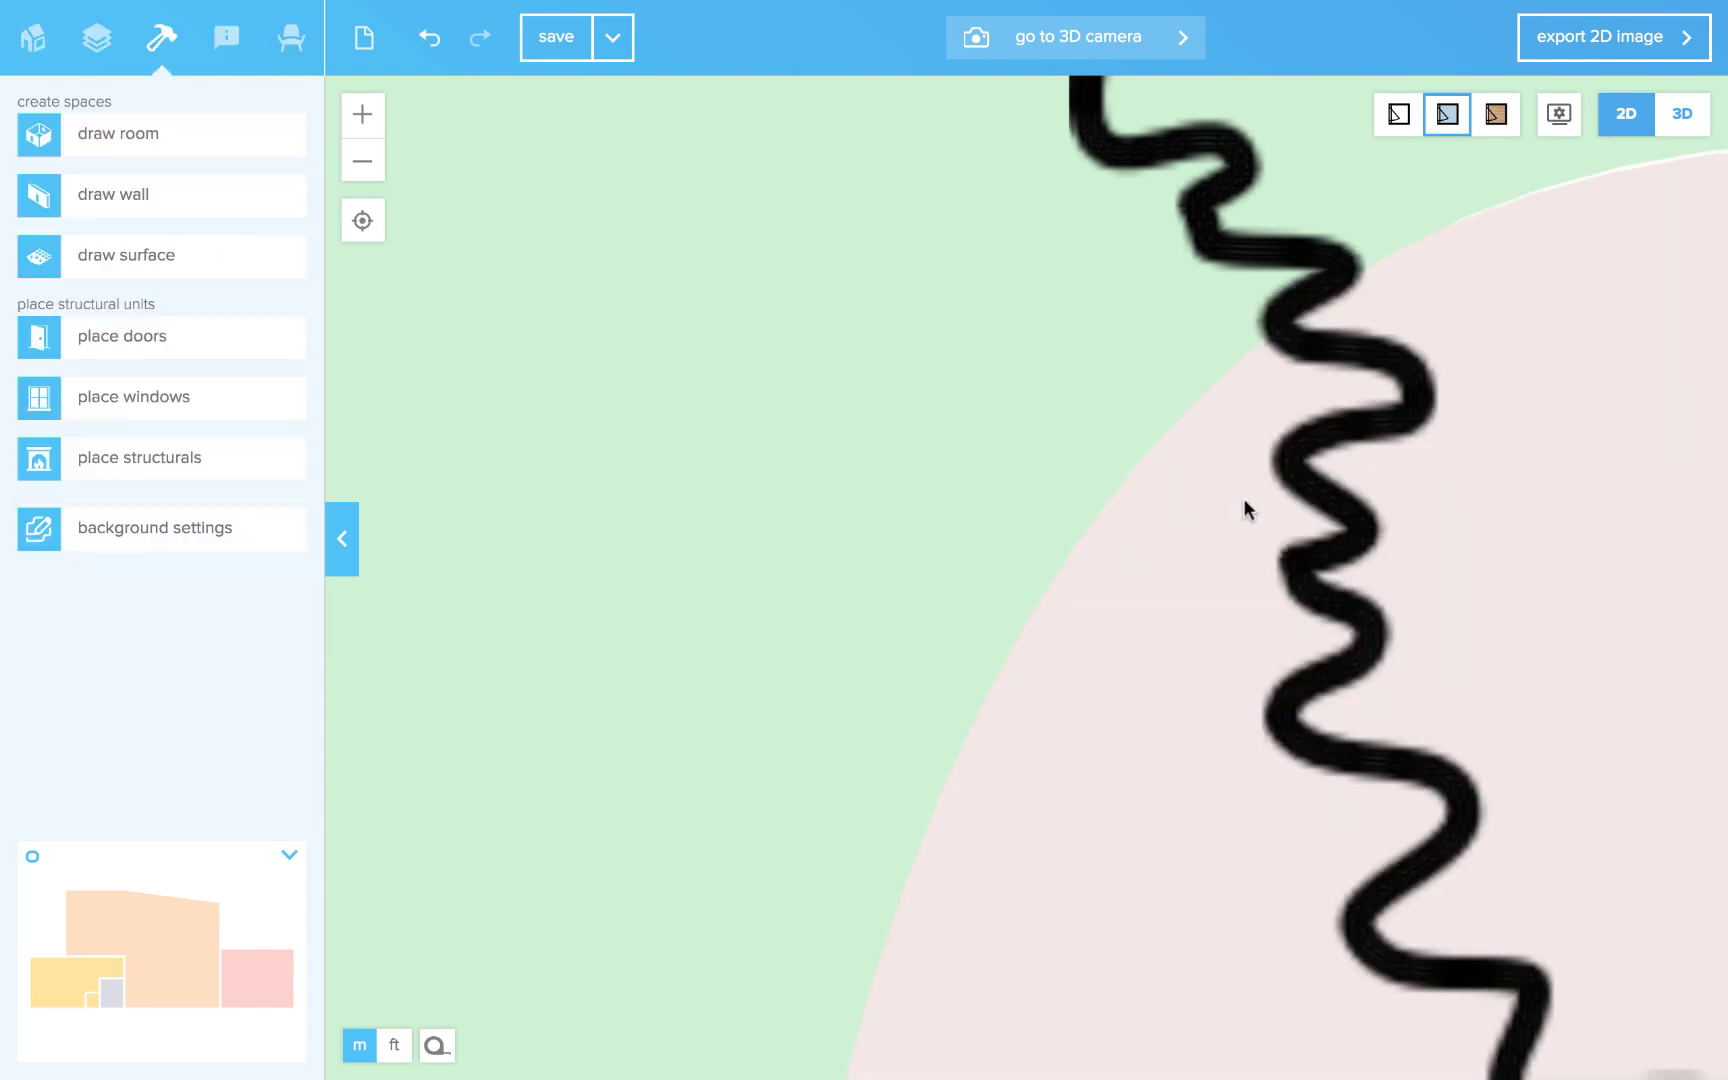
Nudge the wavy path slightly to the left
scroll(1412, 463, "down", 3)
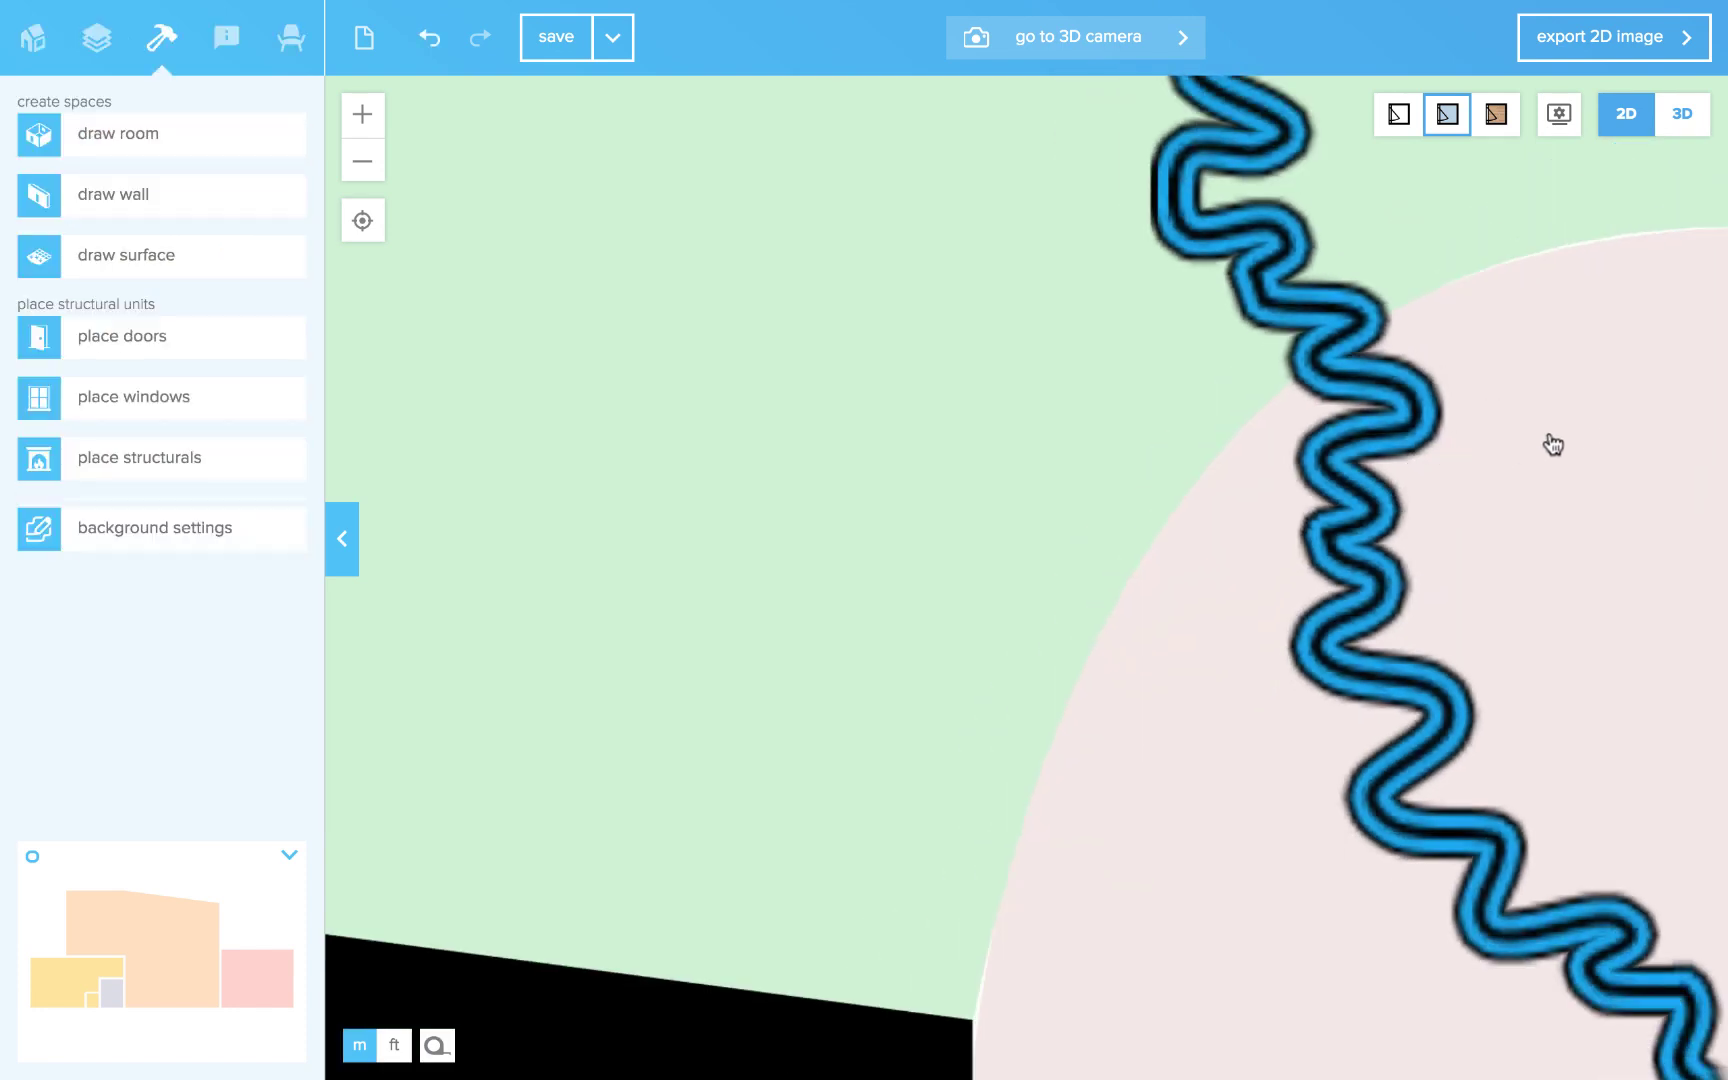
mouse_move(1503, 430)
left_mouse_down()
mouse_move(1439, 444)
mouse_move(1485, 432)
mouse_move(1496, 451)
left_mouse_up()
left_click_drag(1148, 640, 864, 683)
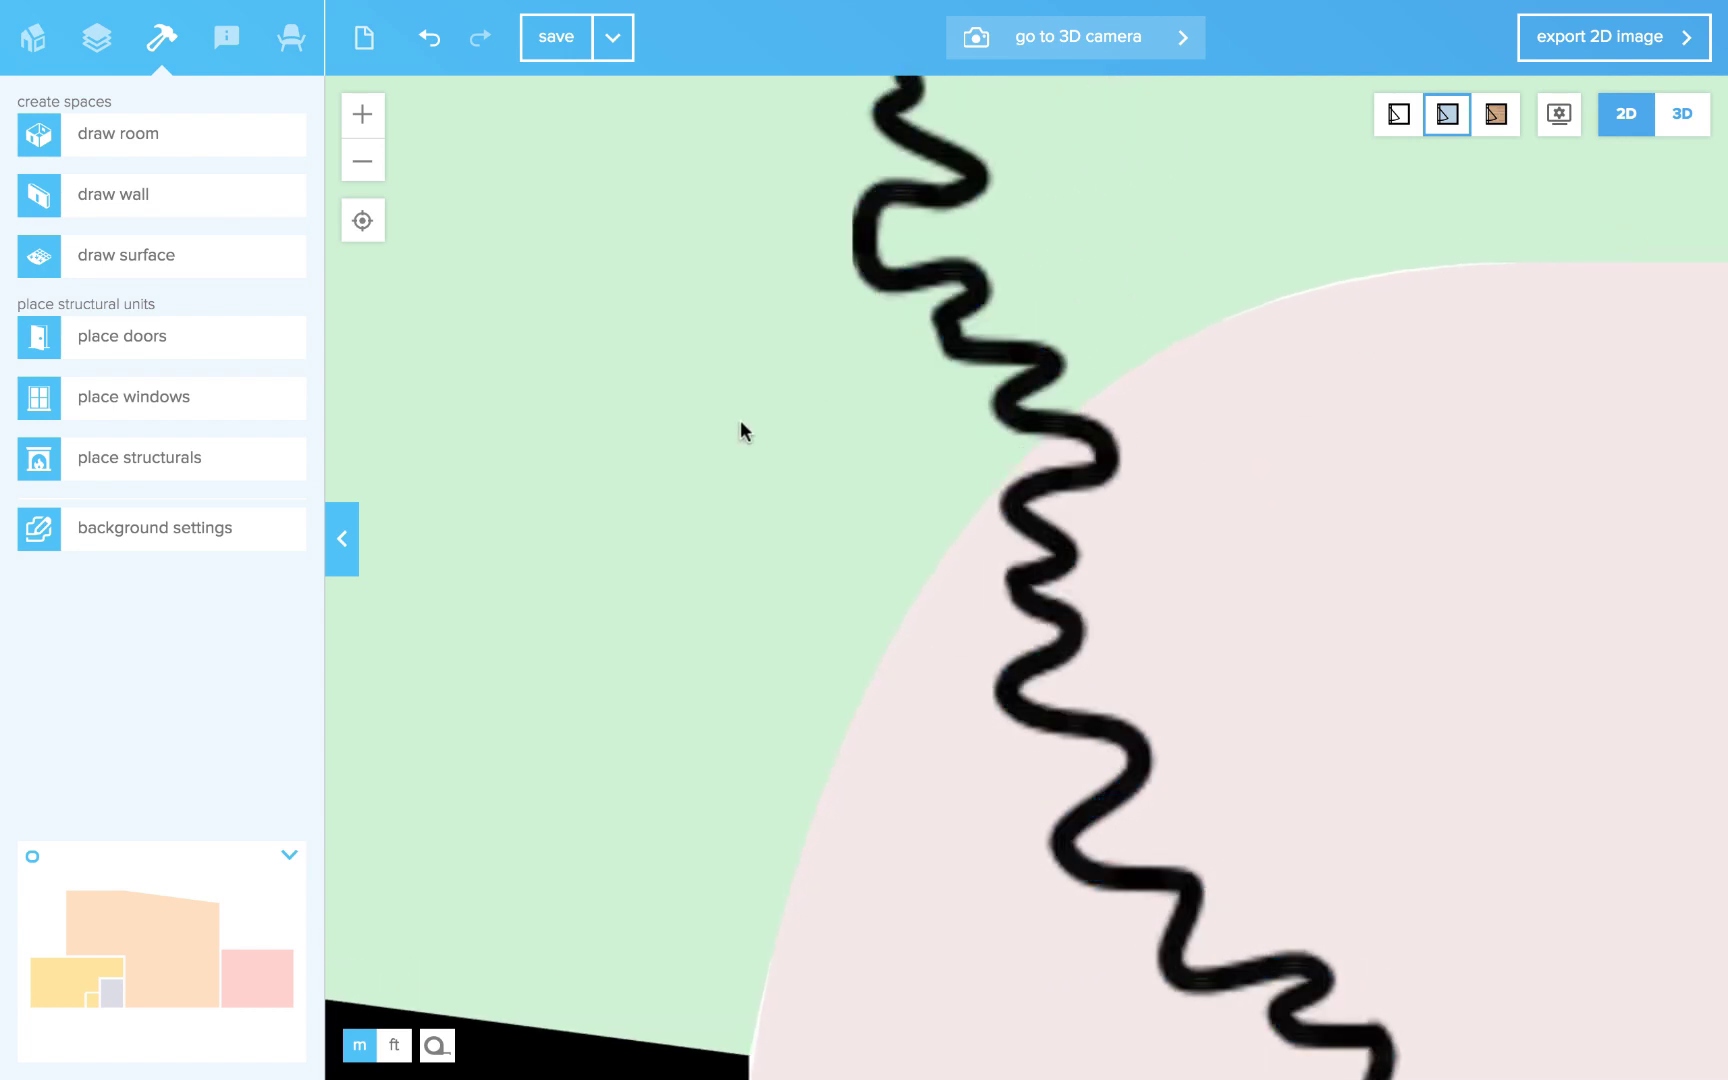
Hide furniture in the 2D view settings and reshape the Garden–Patio curved edge
left_click(1557, 118)
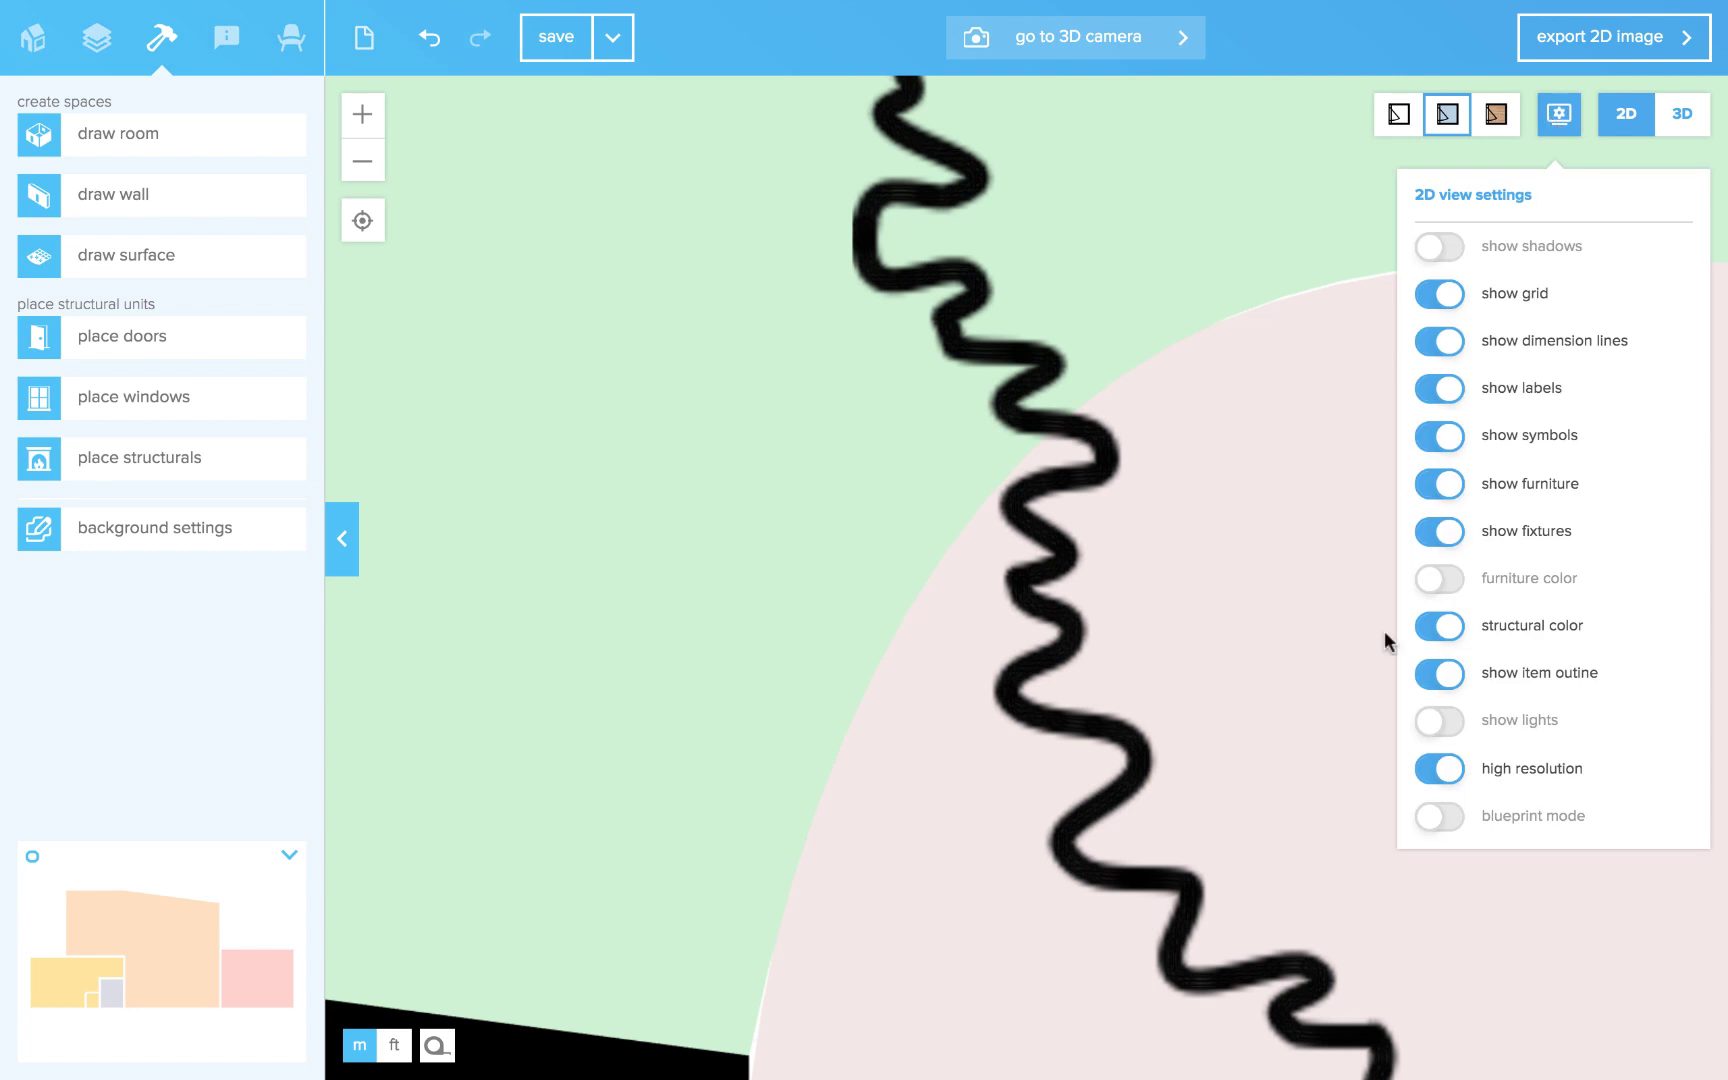
left_click(1438, 484)
left_click(841, 590)
left_click(911, 412)
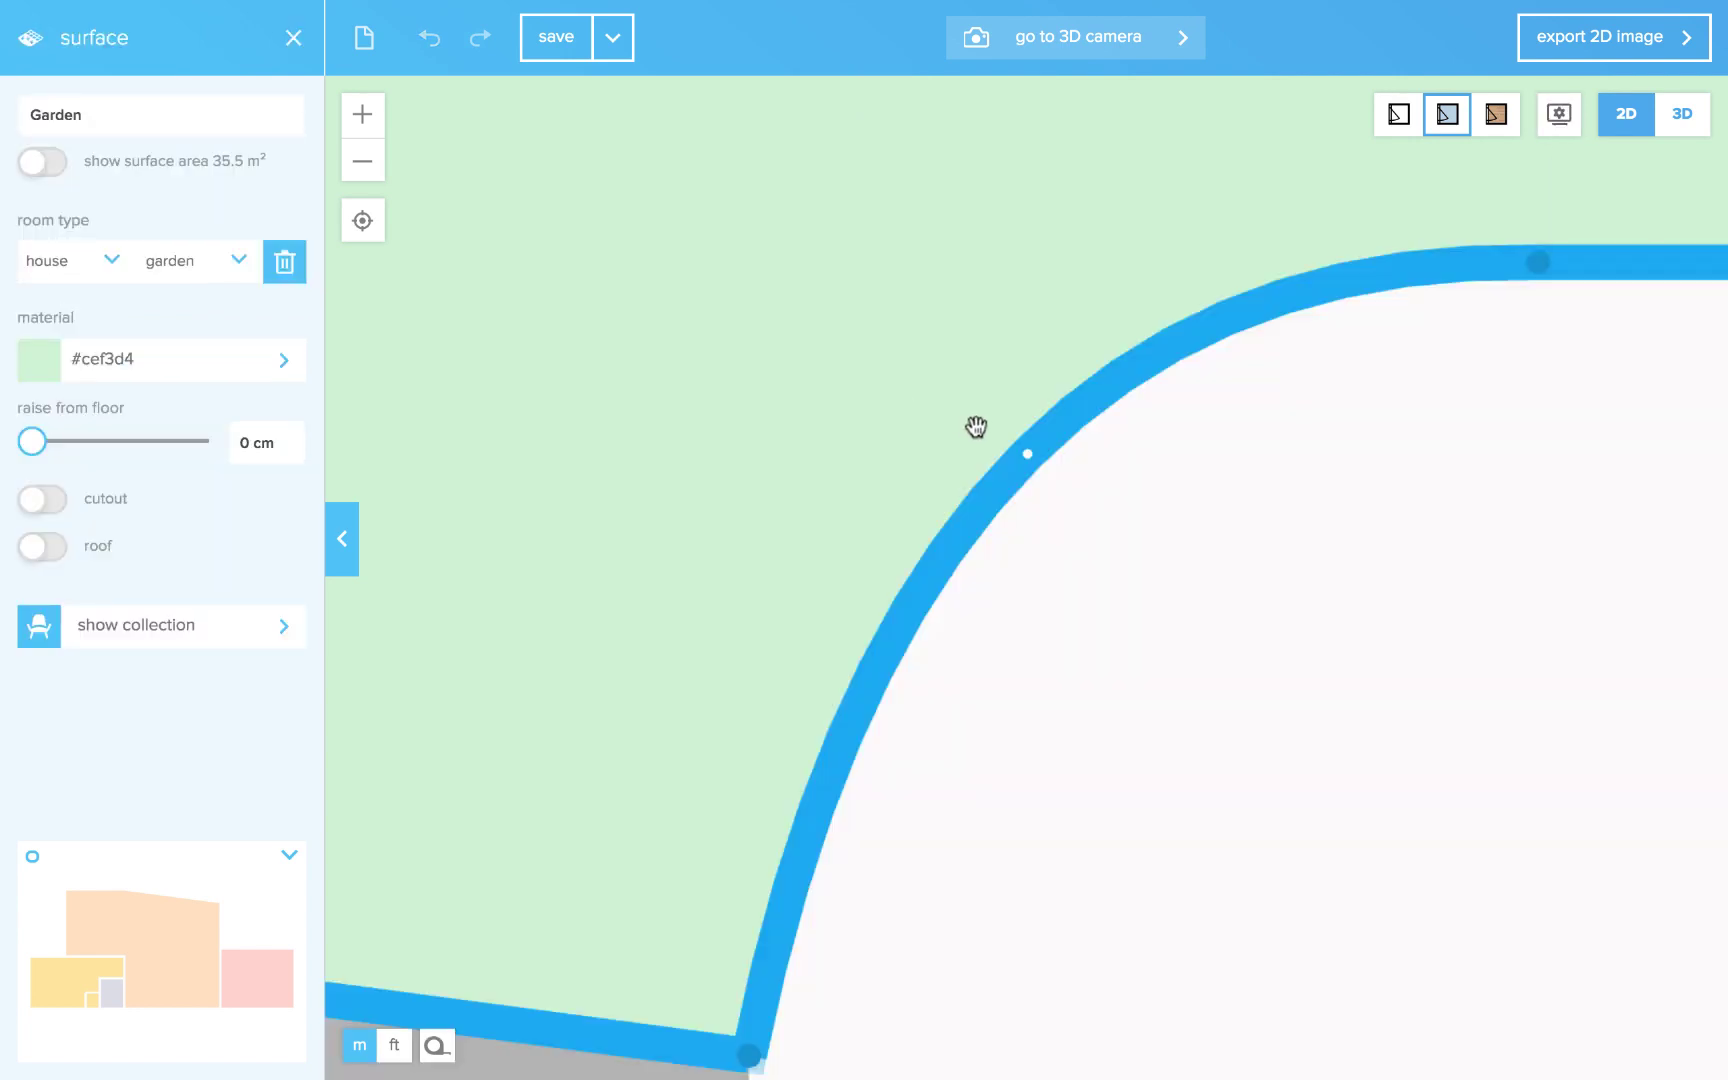
left_click_drag(1026, 447, 1014, 463)
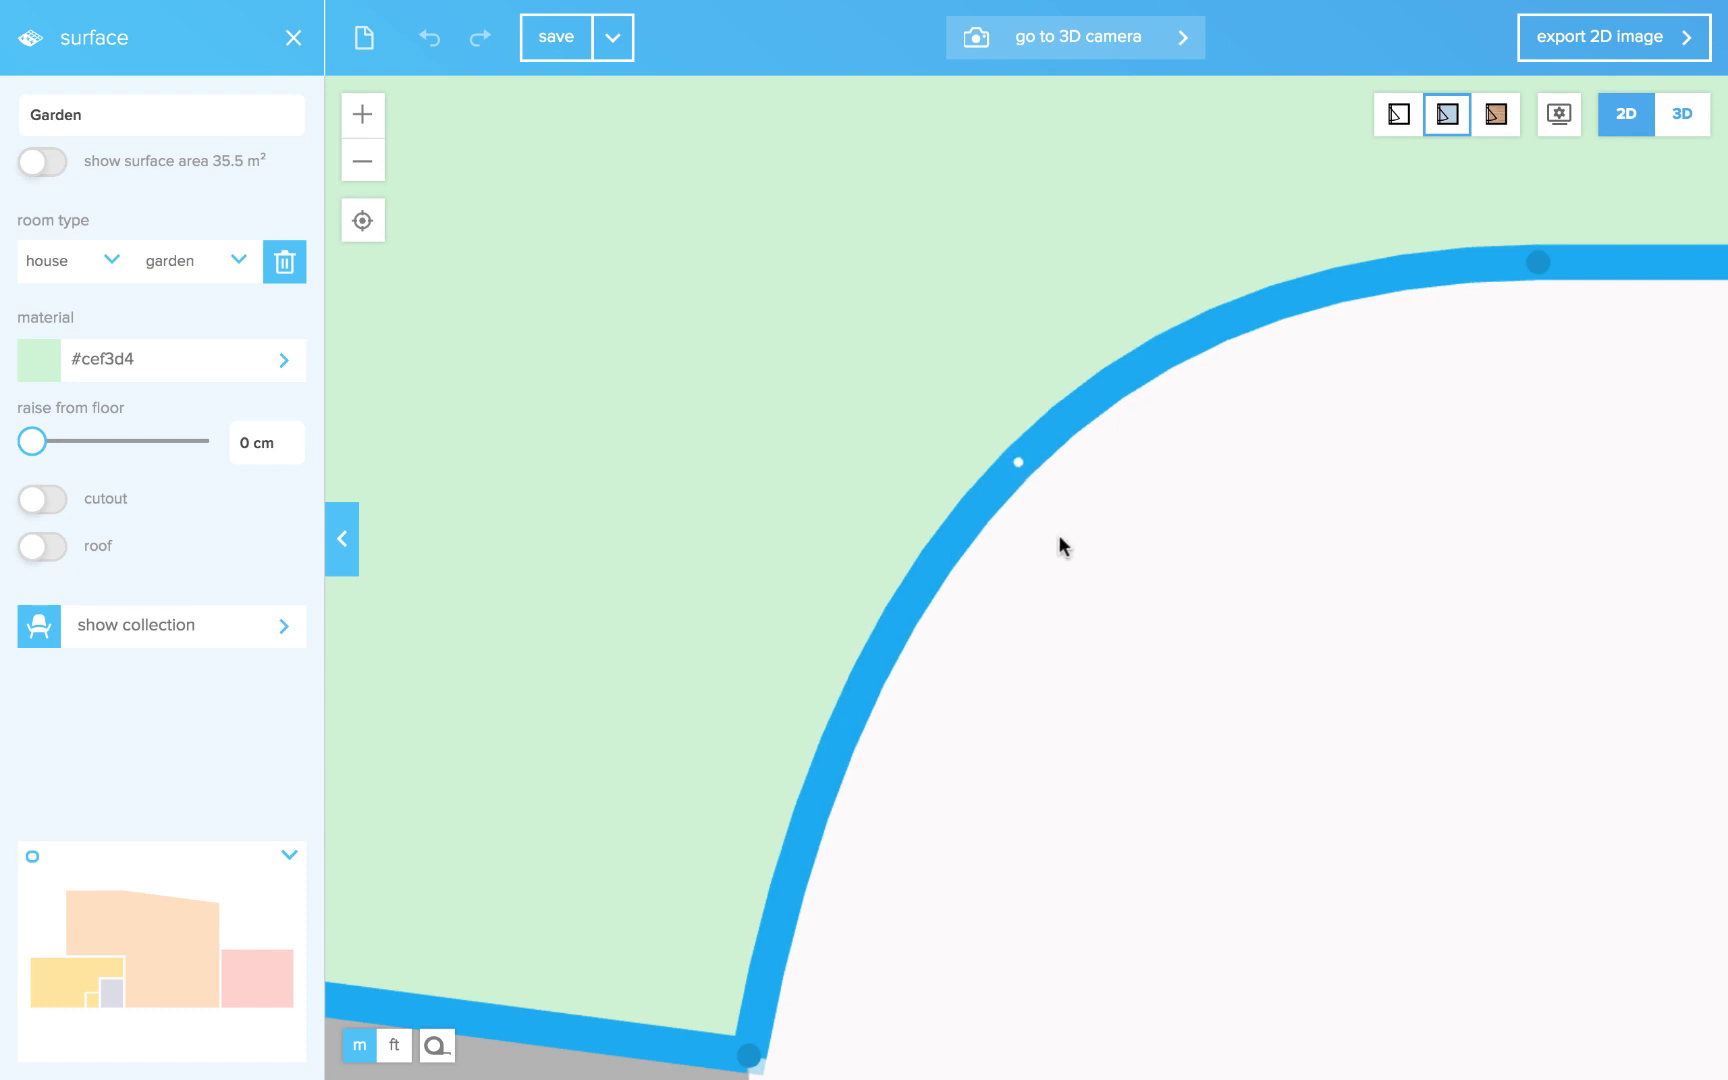
left_click(1062, 543)
scroll(1000, 620, "down", 3)
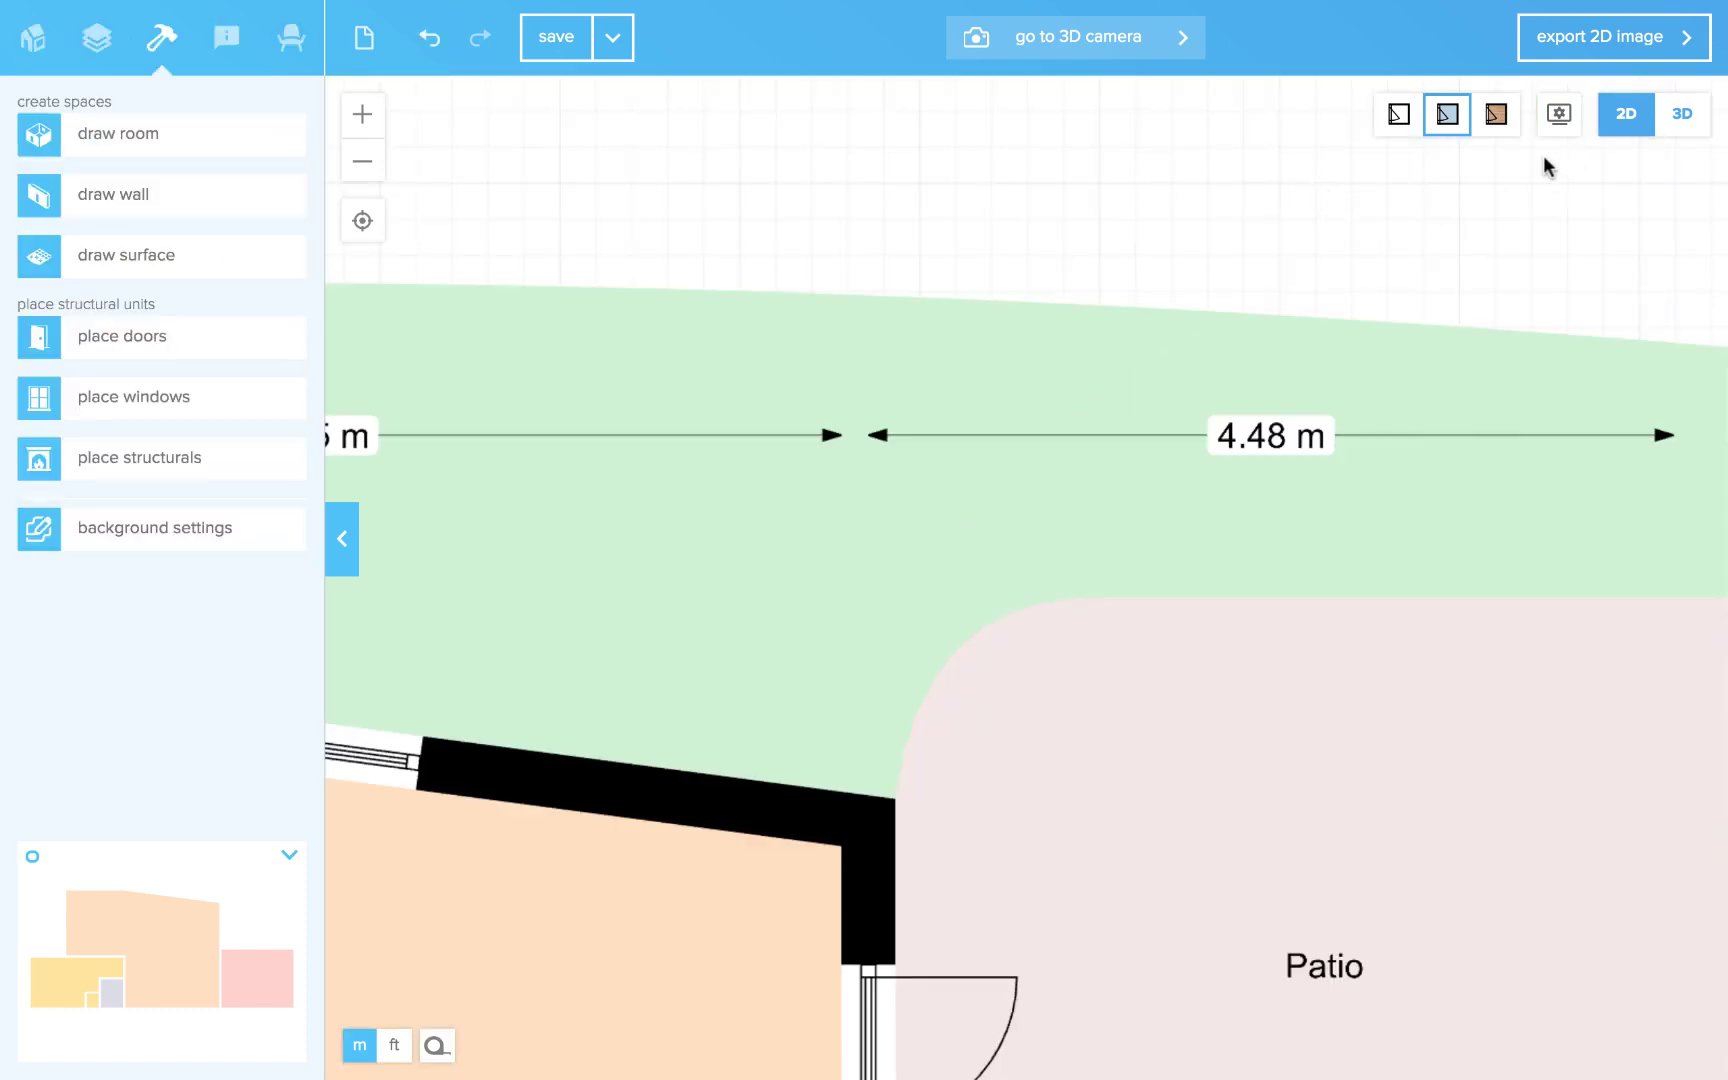
Turn furniture display back on in the 2D view settings
left_click(1560, 115)
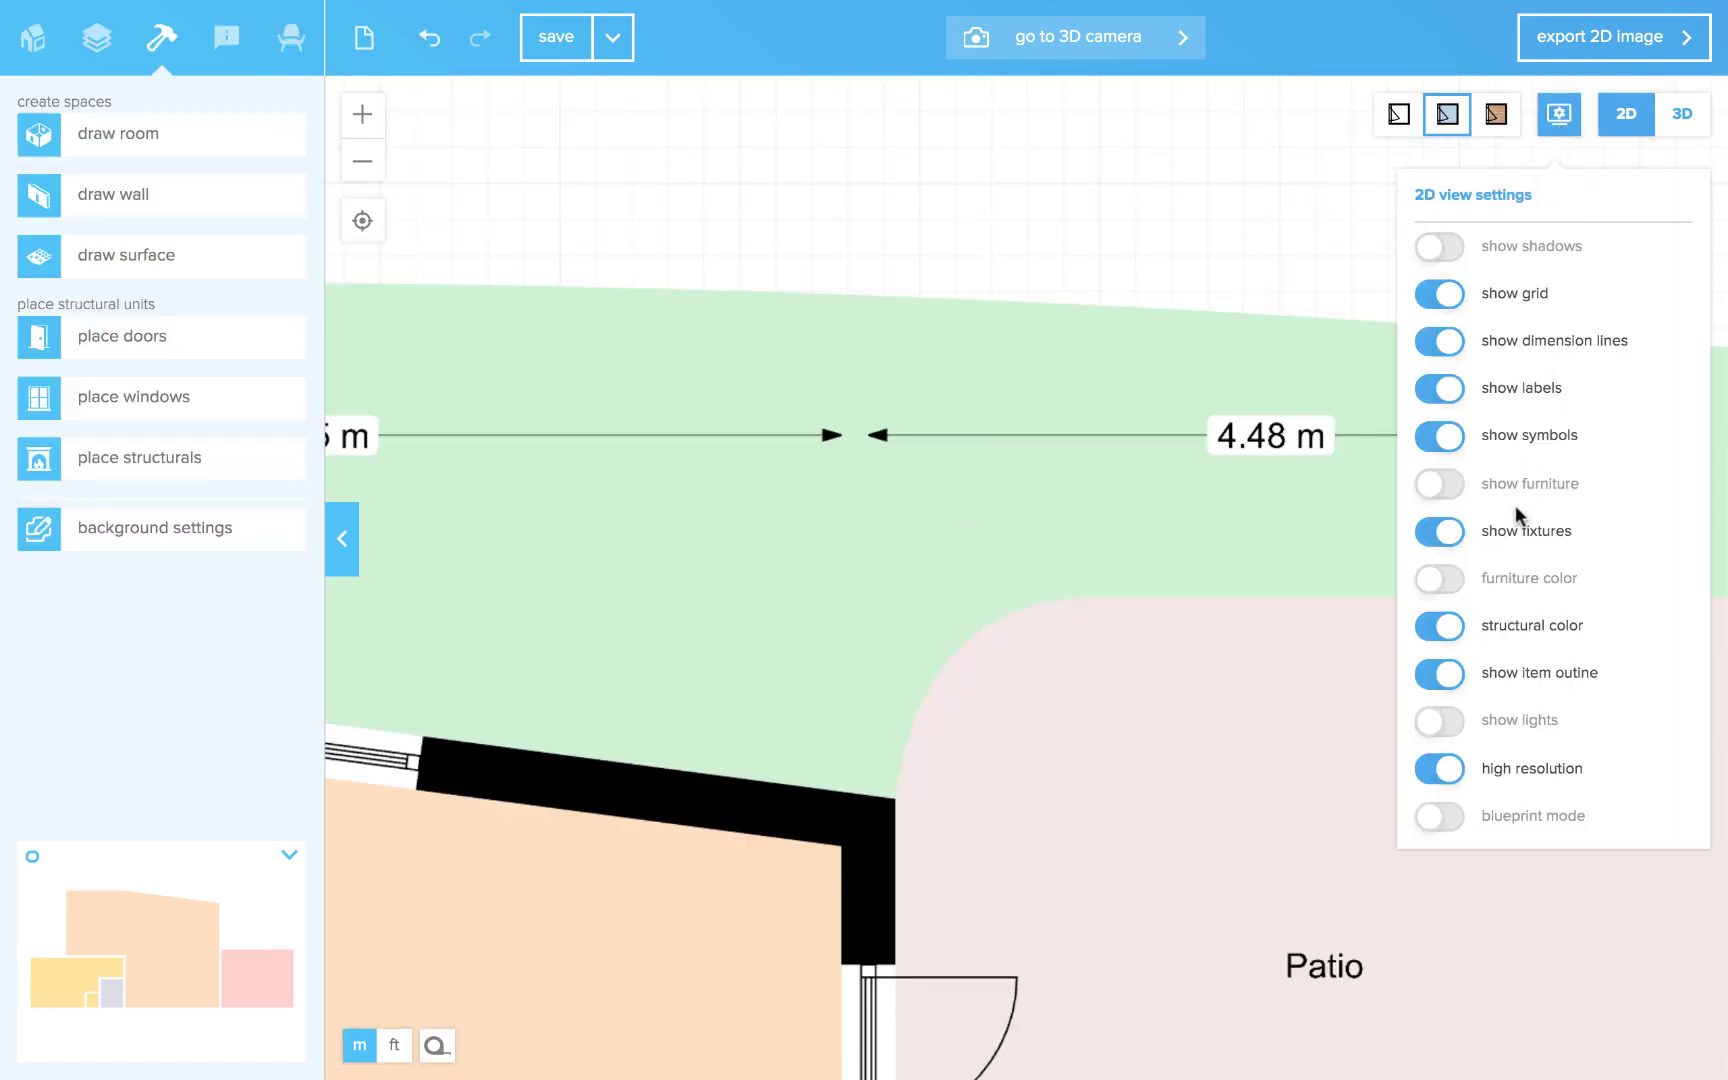
left_click(1440, 484)
left_click(1133, 217)
scroll(1135, 217, "down", 3)
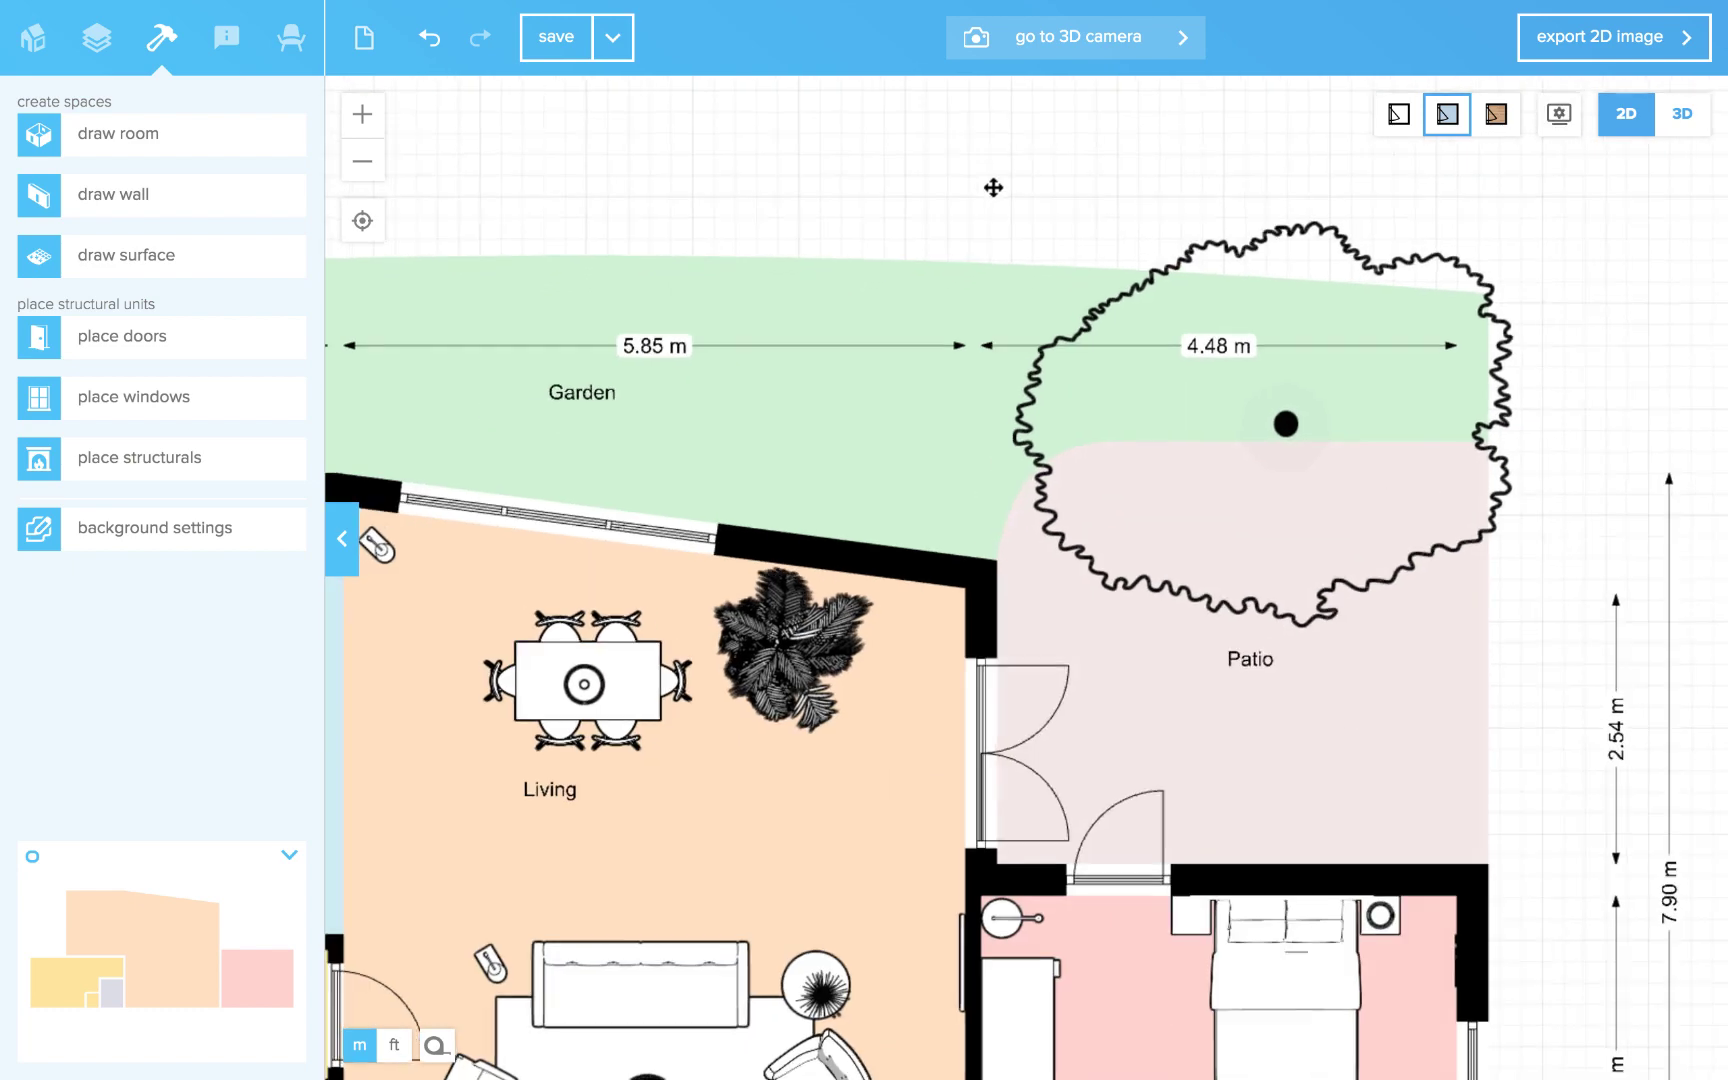
scroll(1055, 183, "down", 3)
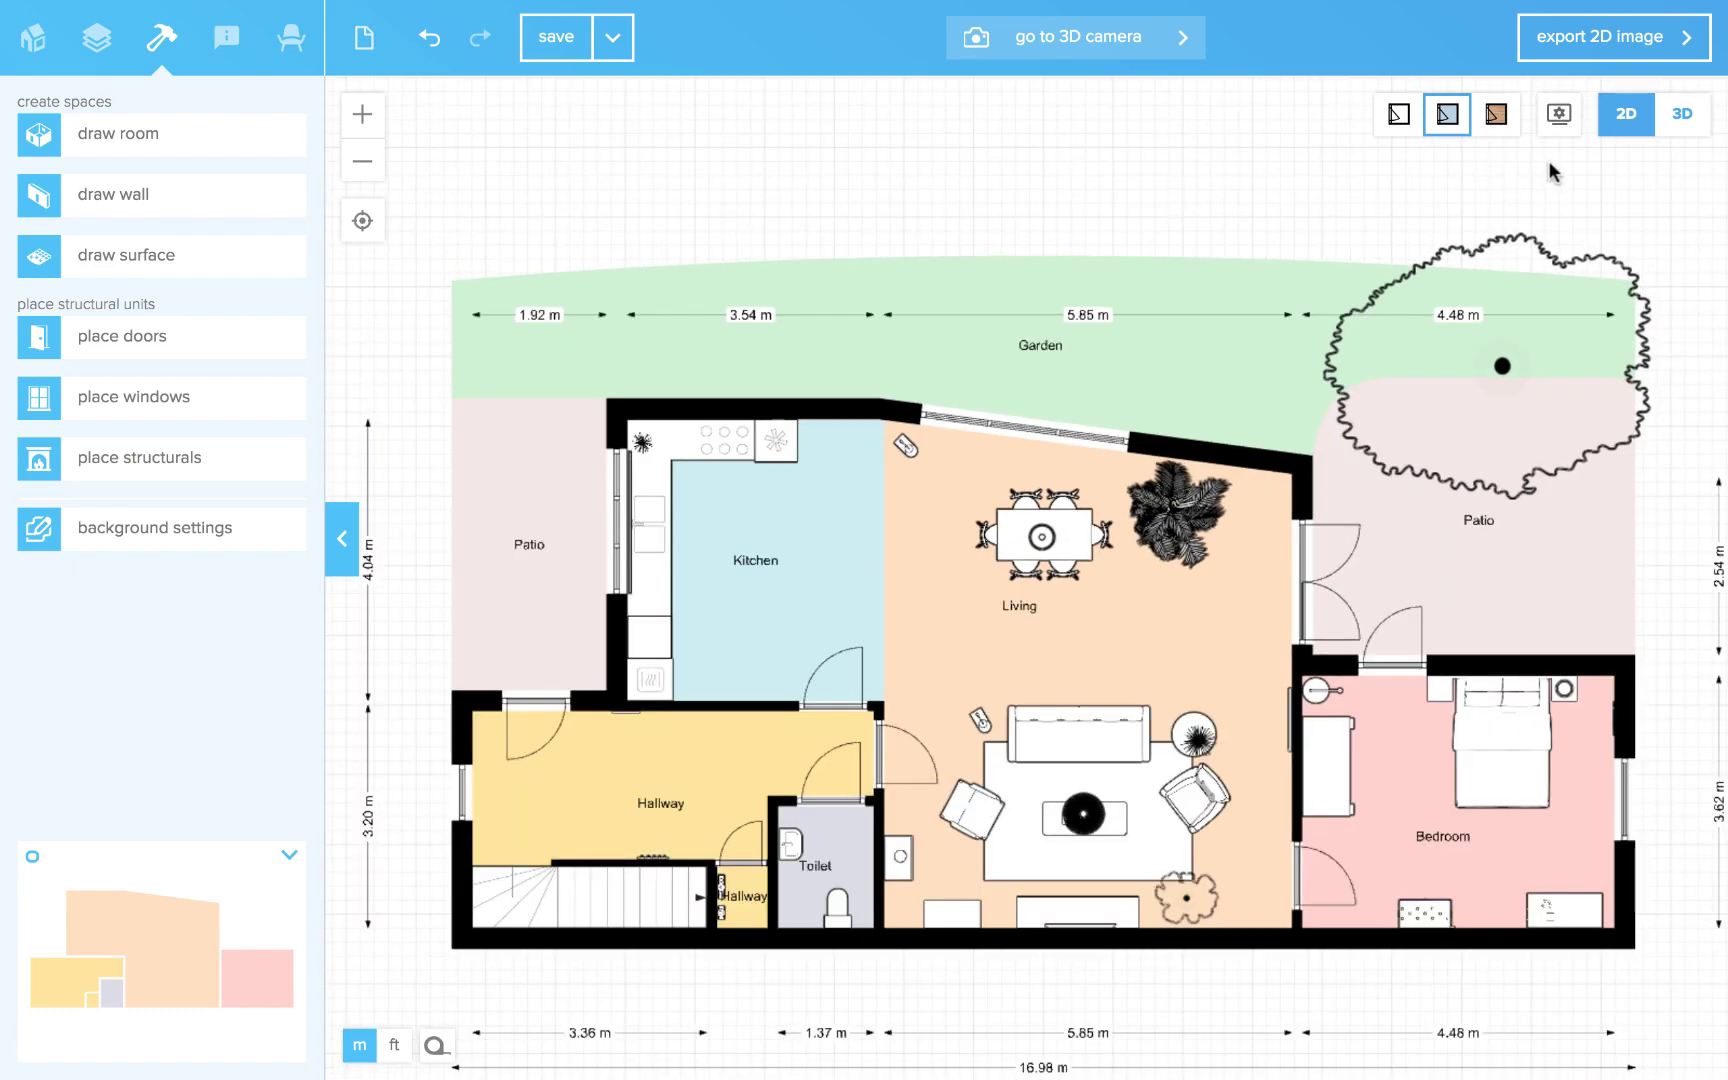
left_click(1685, 115)
left_click_drag(1090, 705, 978, 532)
scroll(980, 532, "down", 3)
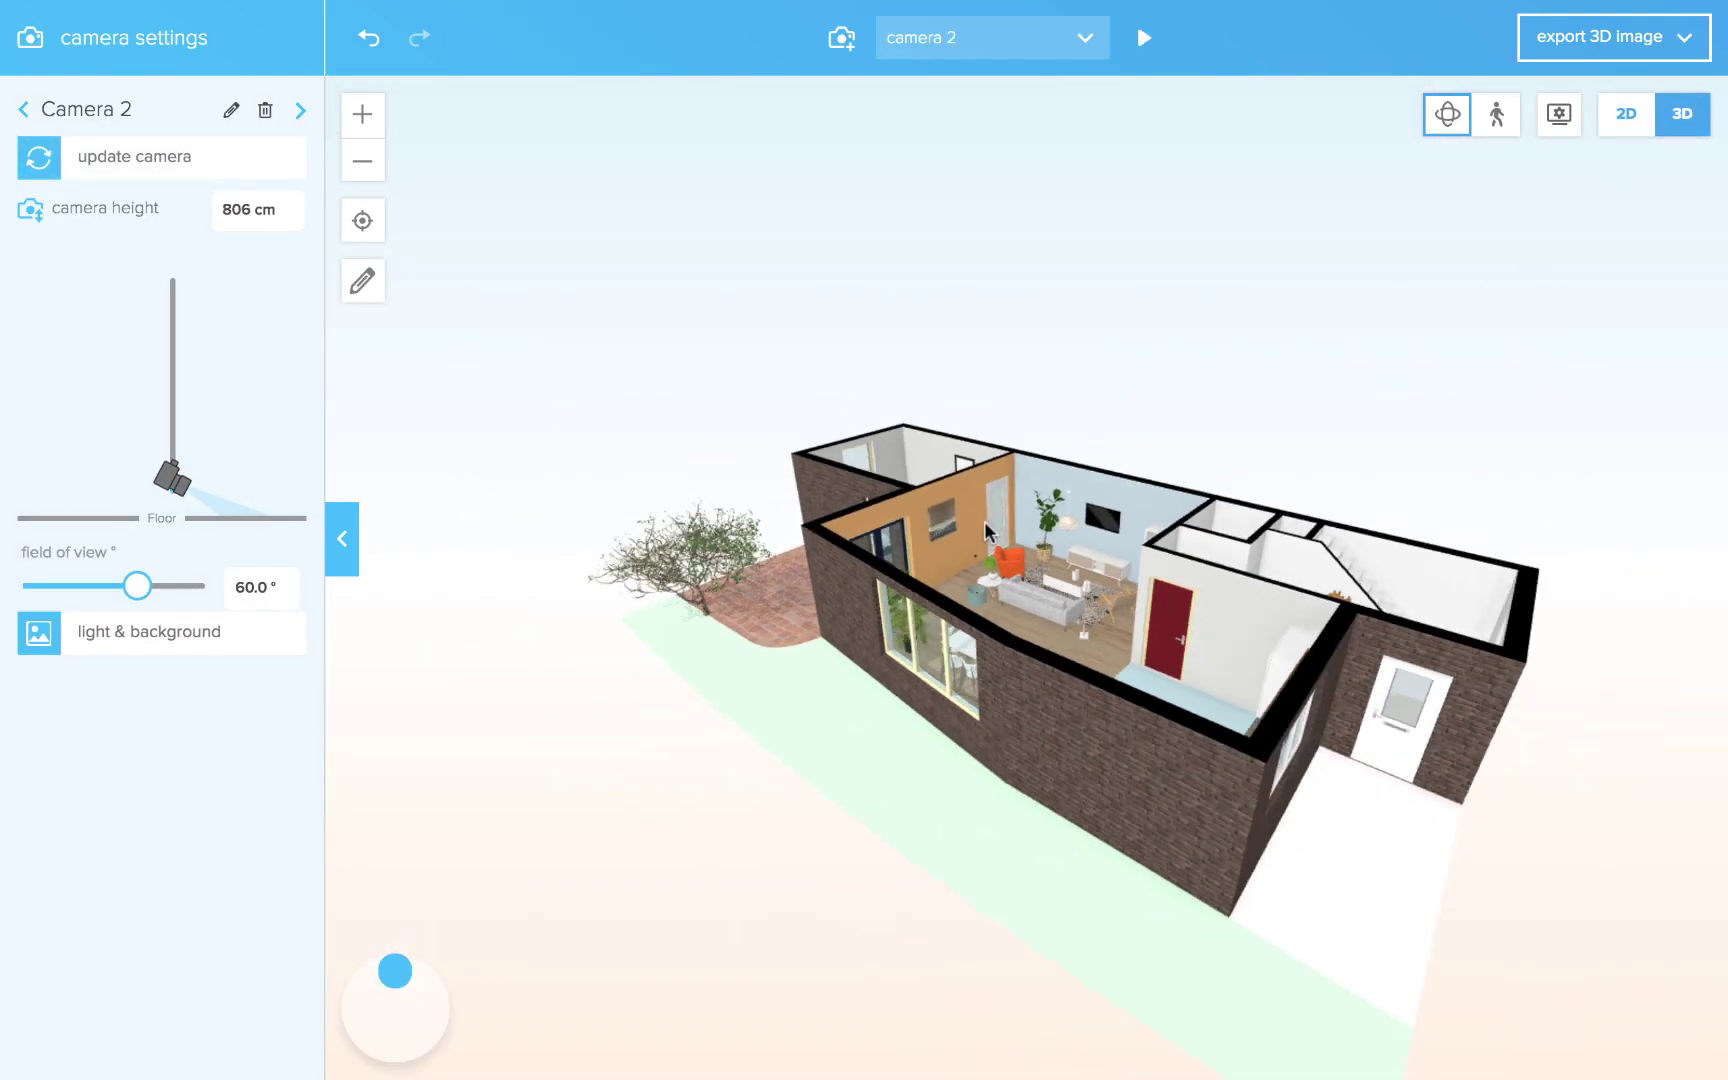
left_click_drag(1197, 620, 752, 640)
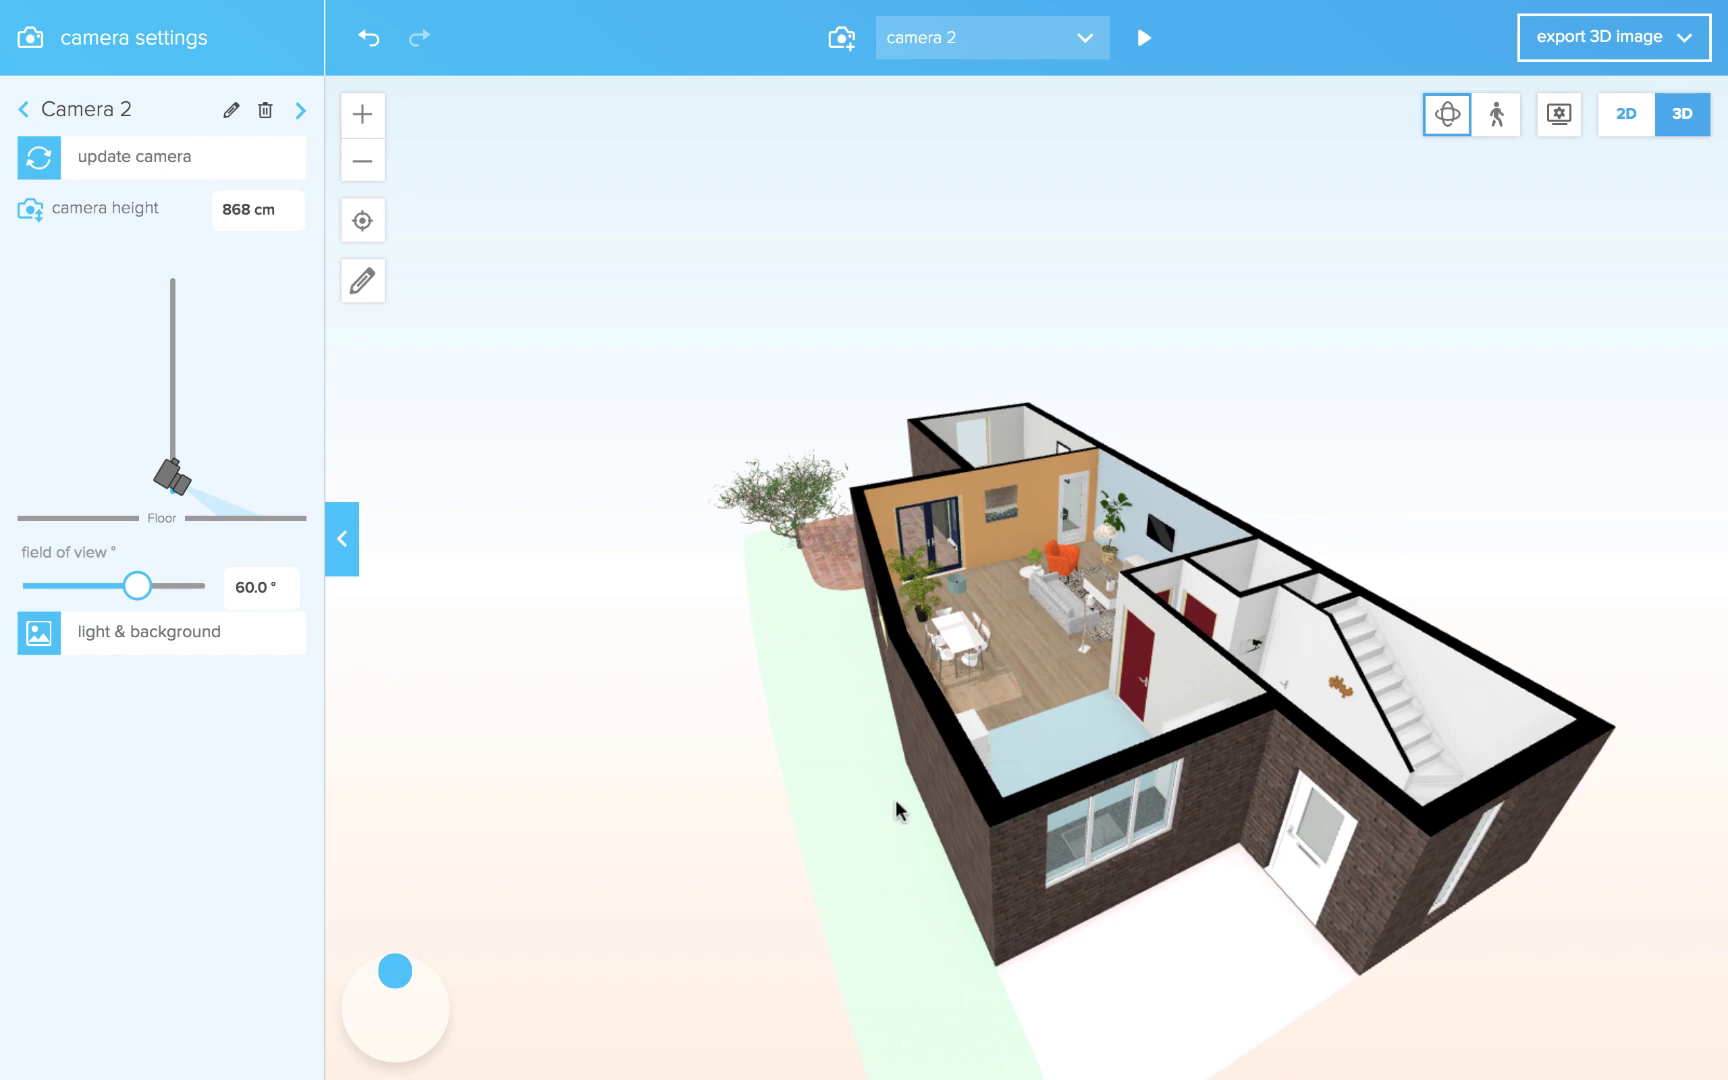
left_click_drag(1233, 975, 1222, 990)
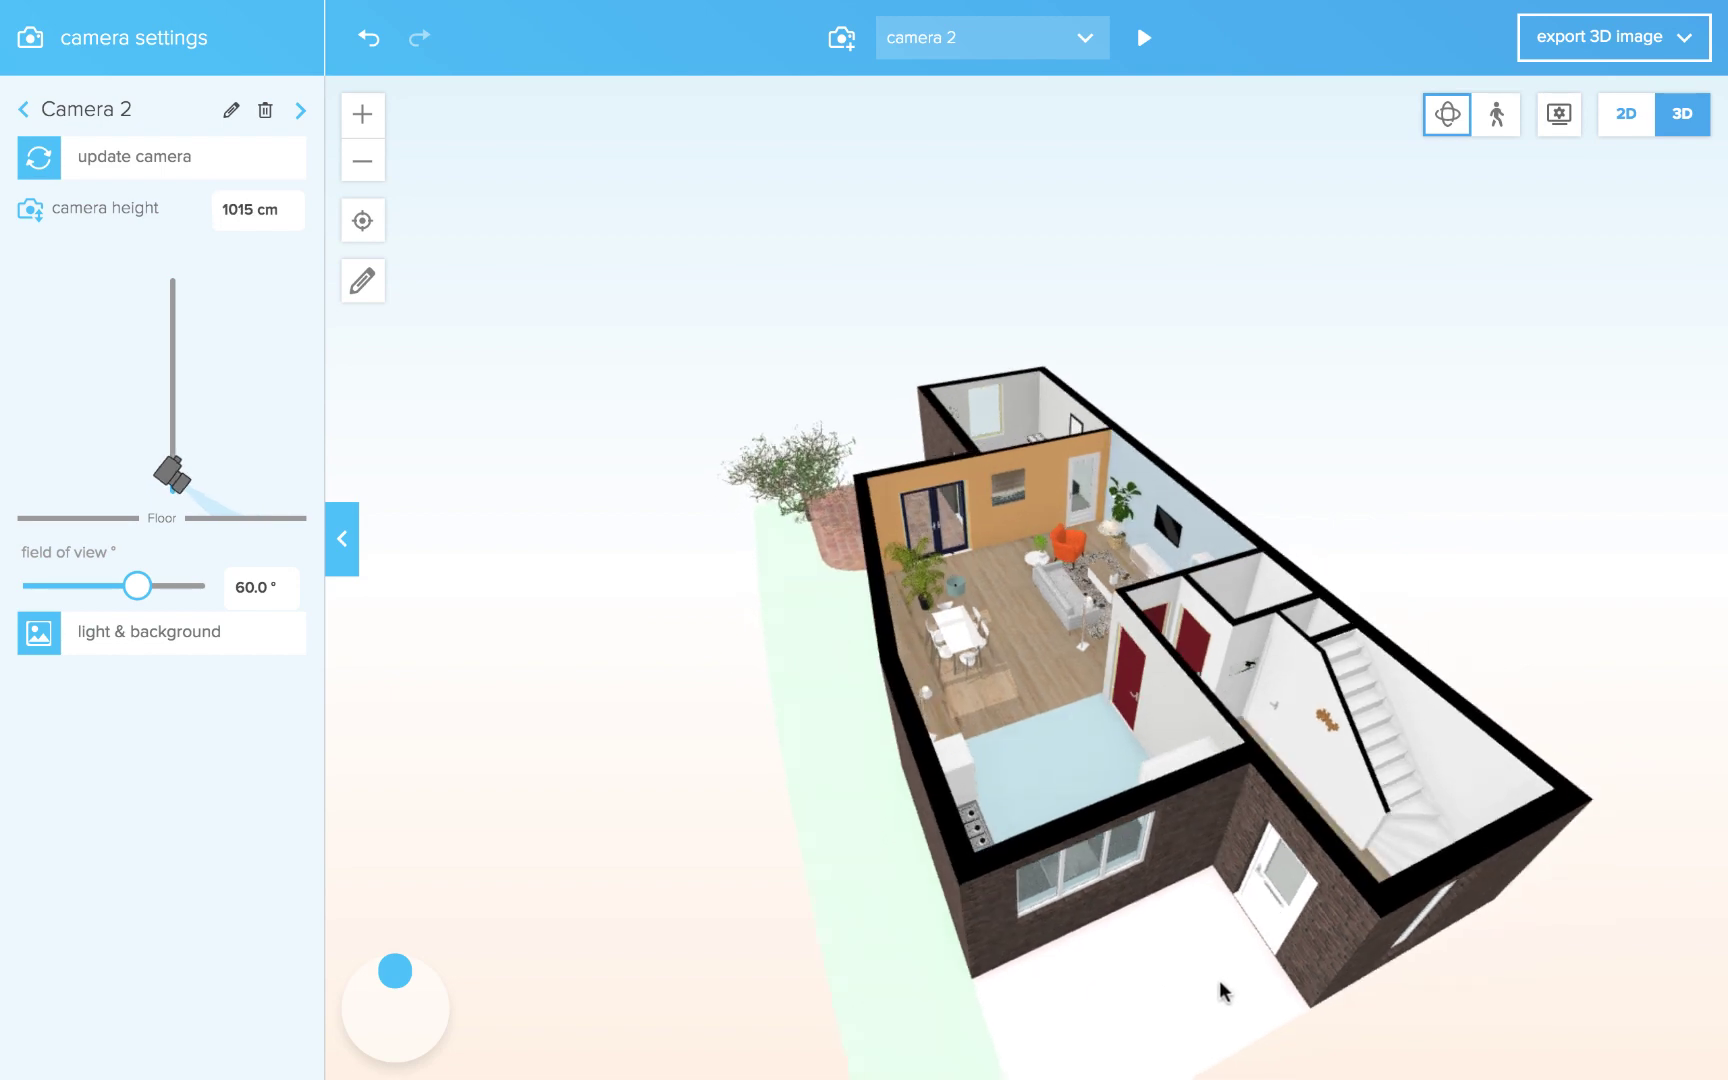
left_click_drag(1172, 890, 997, 600)
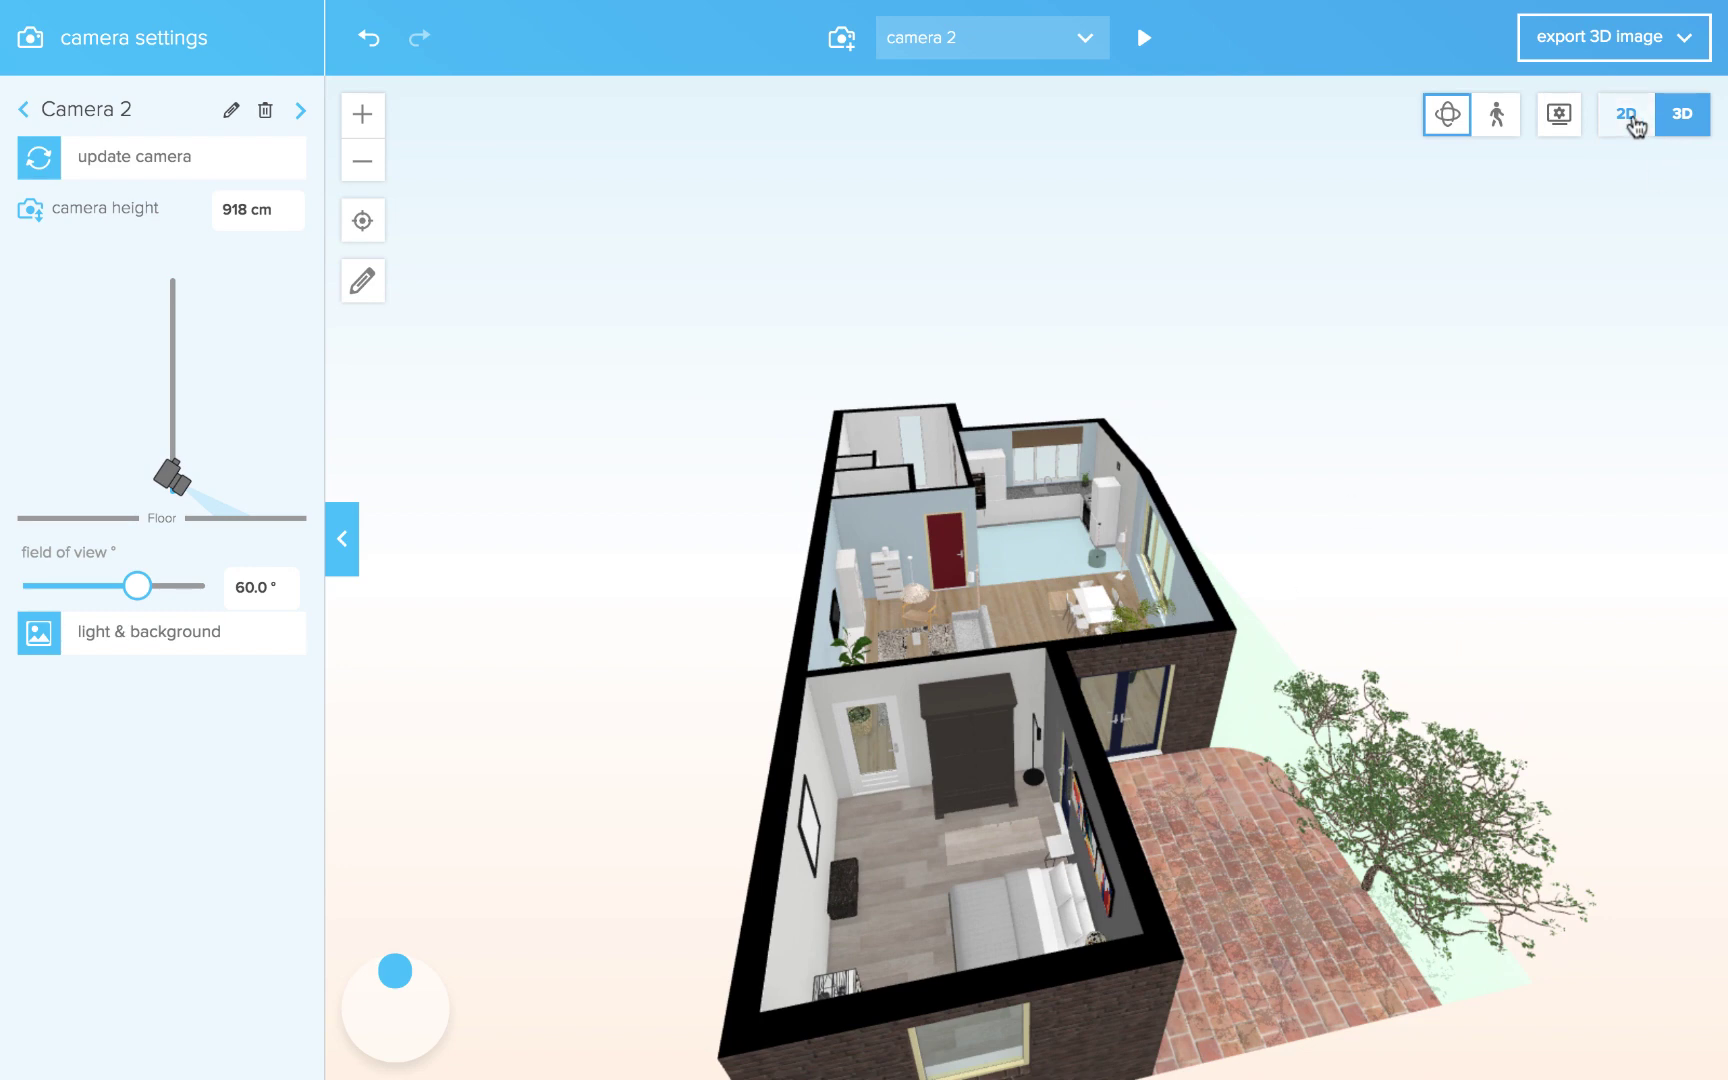
left_click(1627, 115)
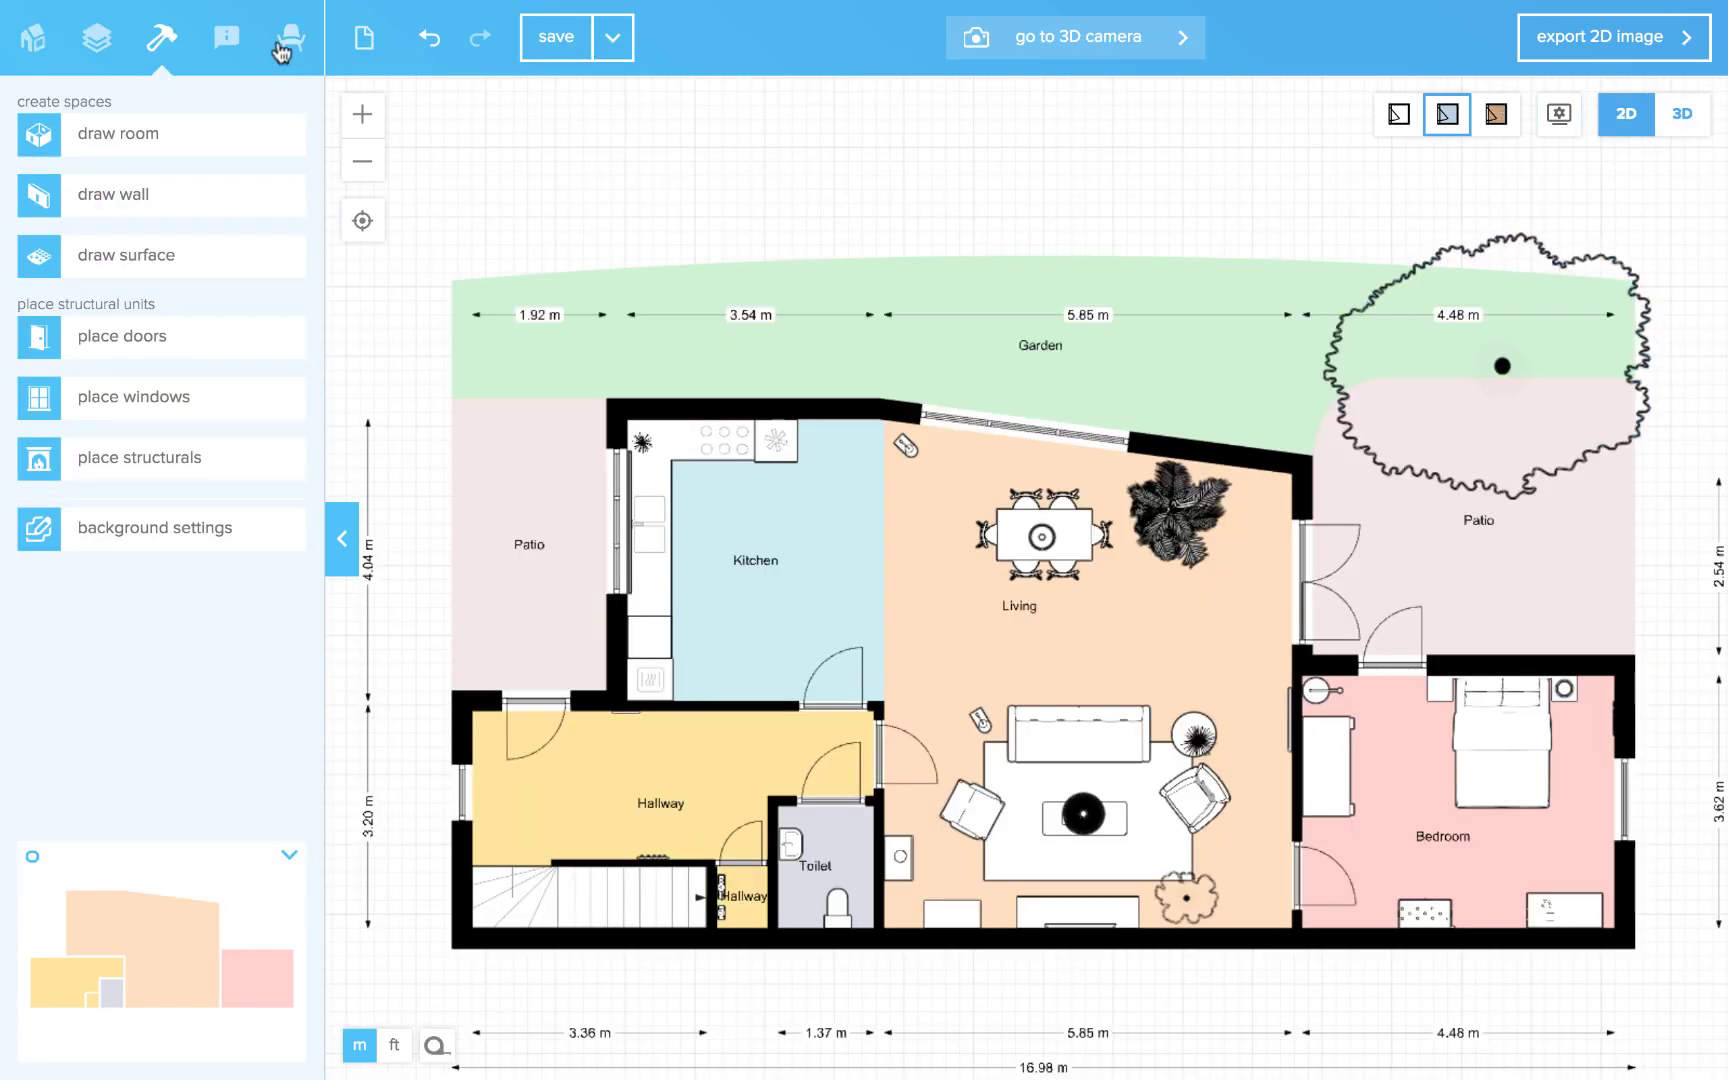
Apply the irregular stone tiles material to the left Patio
left_click(292, 42)
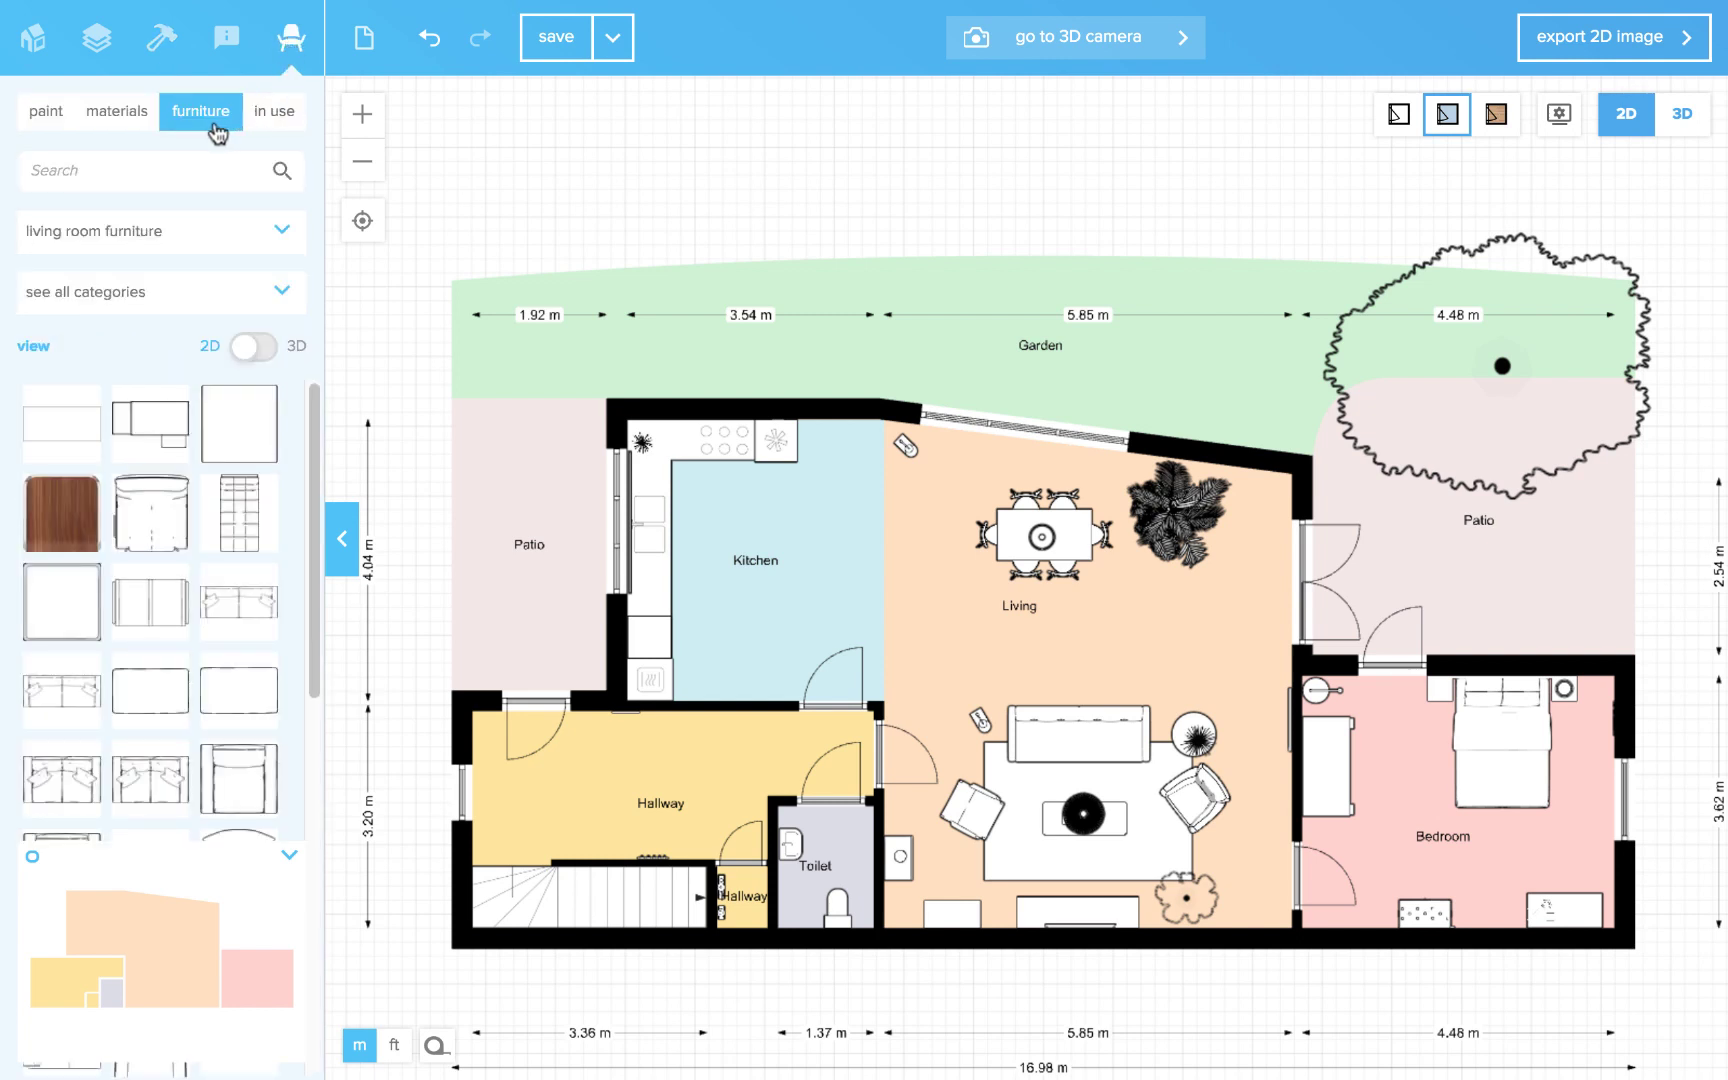
left_click(116, 117)
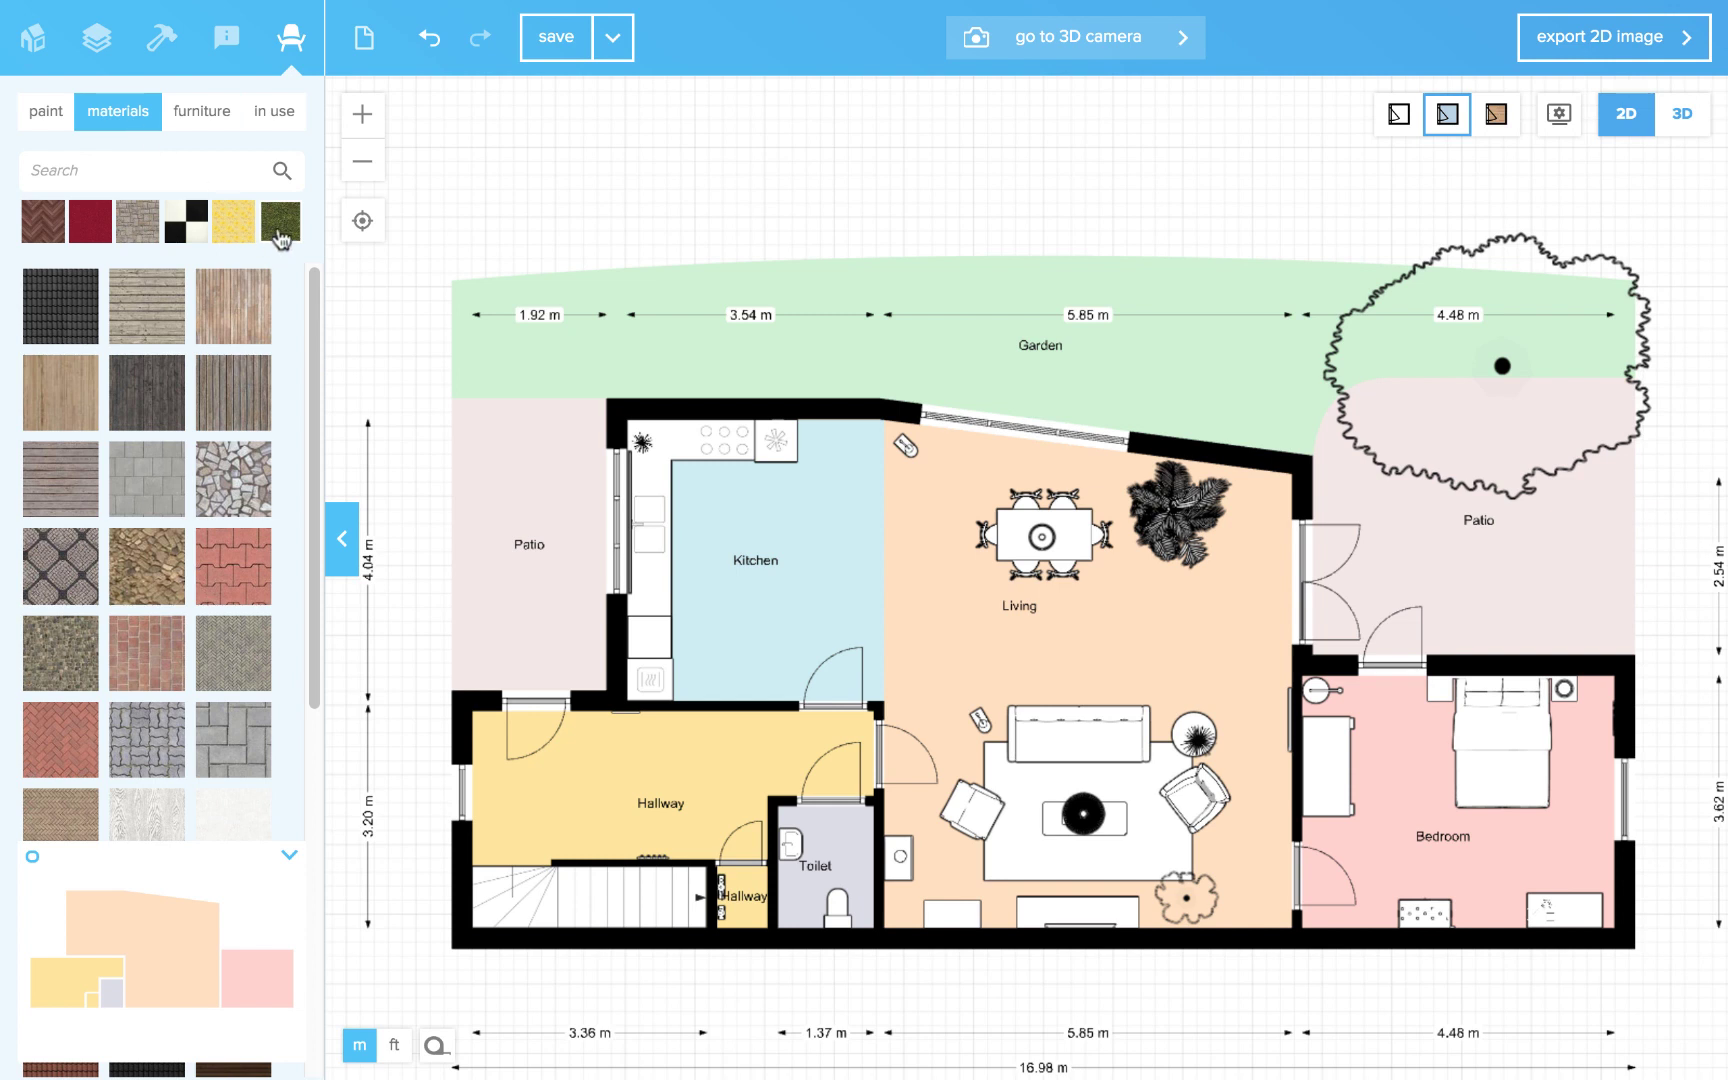
scroll(222, 465, "down", 1)
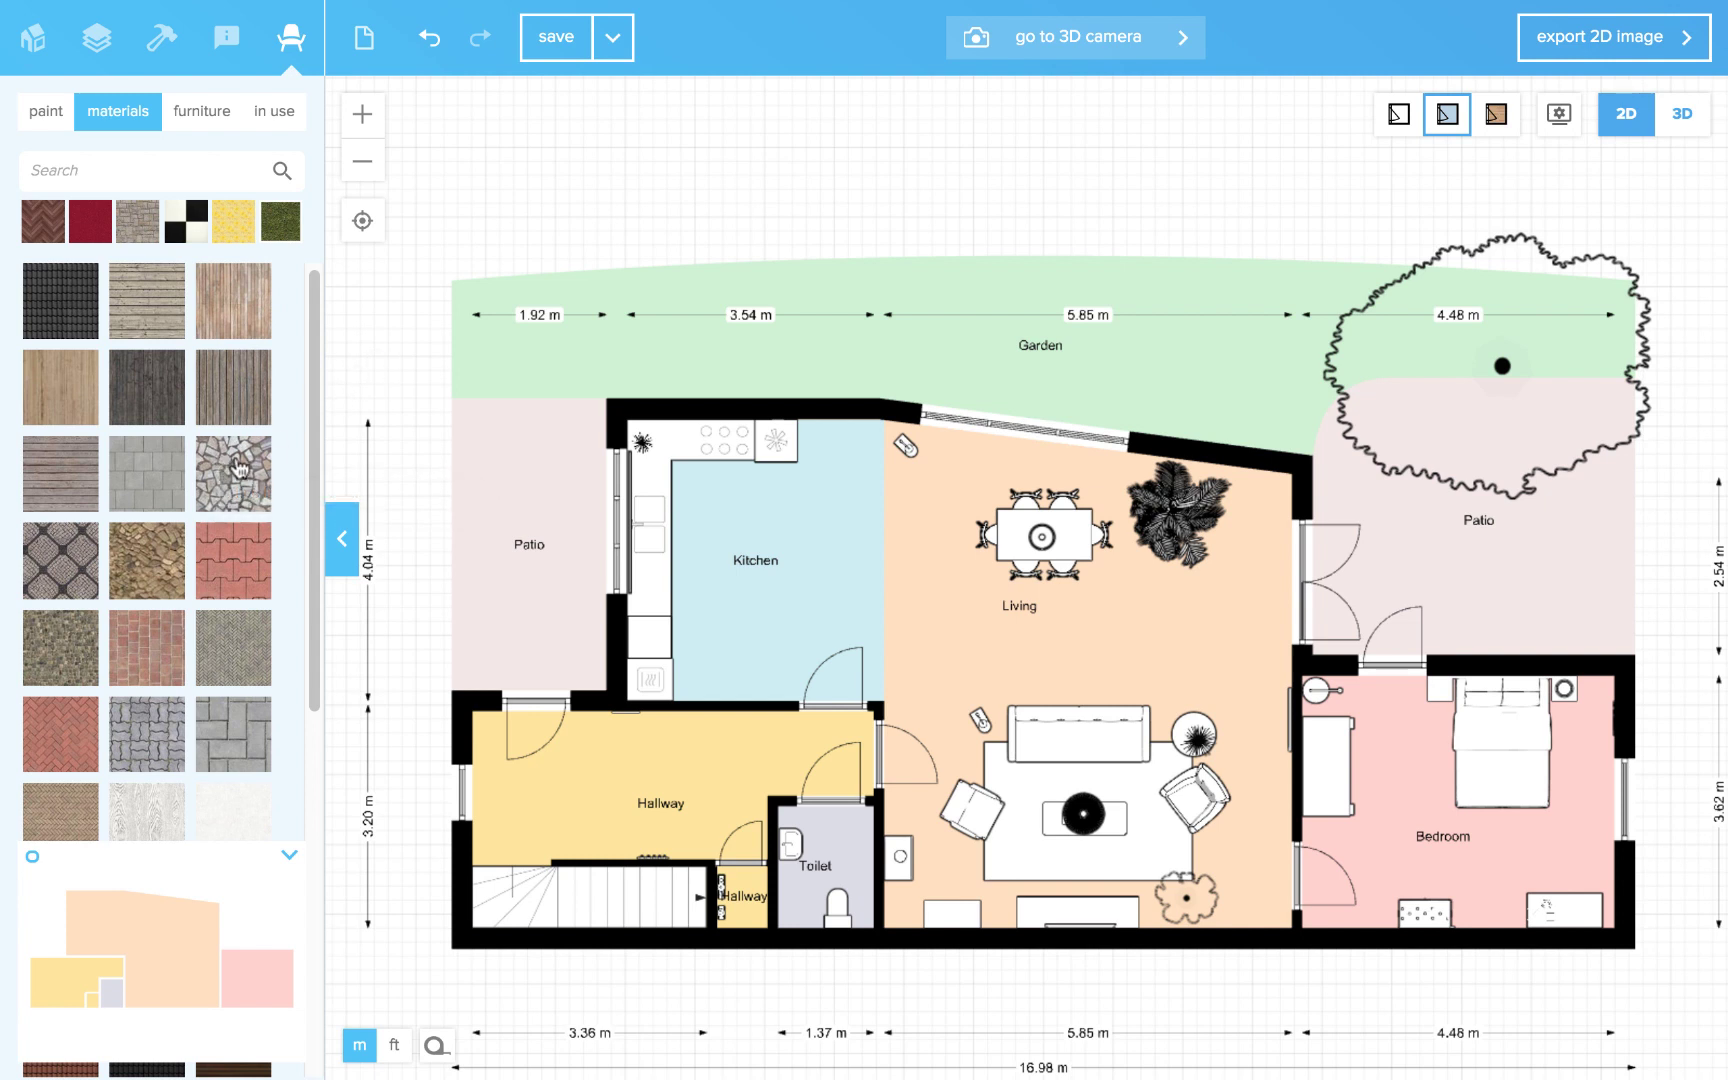
left_click_drag(238, 466, 513, 480)
Switch the plan to textured view and cover the Garden with grass
left_click(1497, 116)
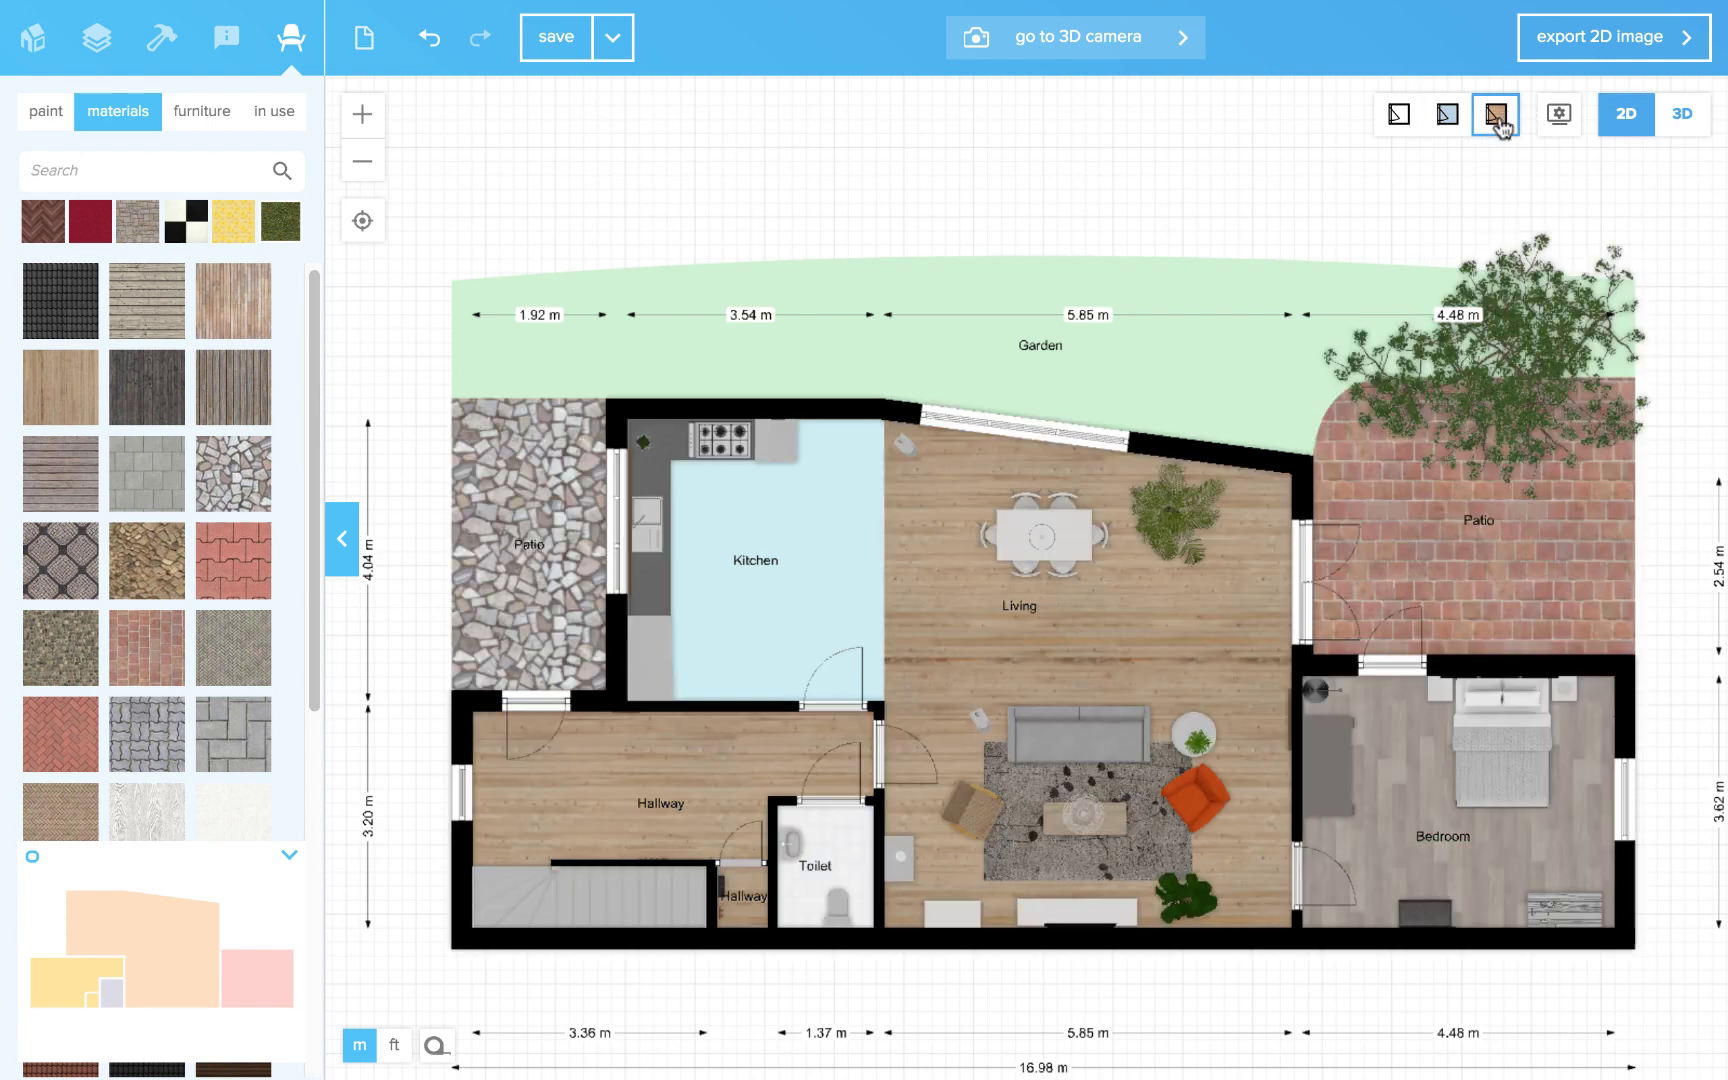
scroll(182, 430, "down", 5)
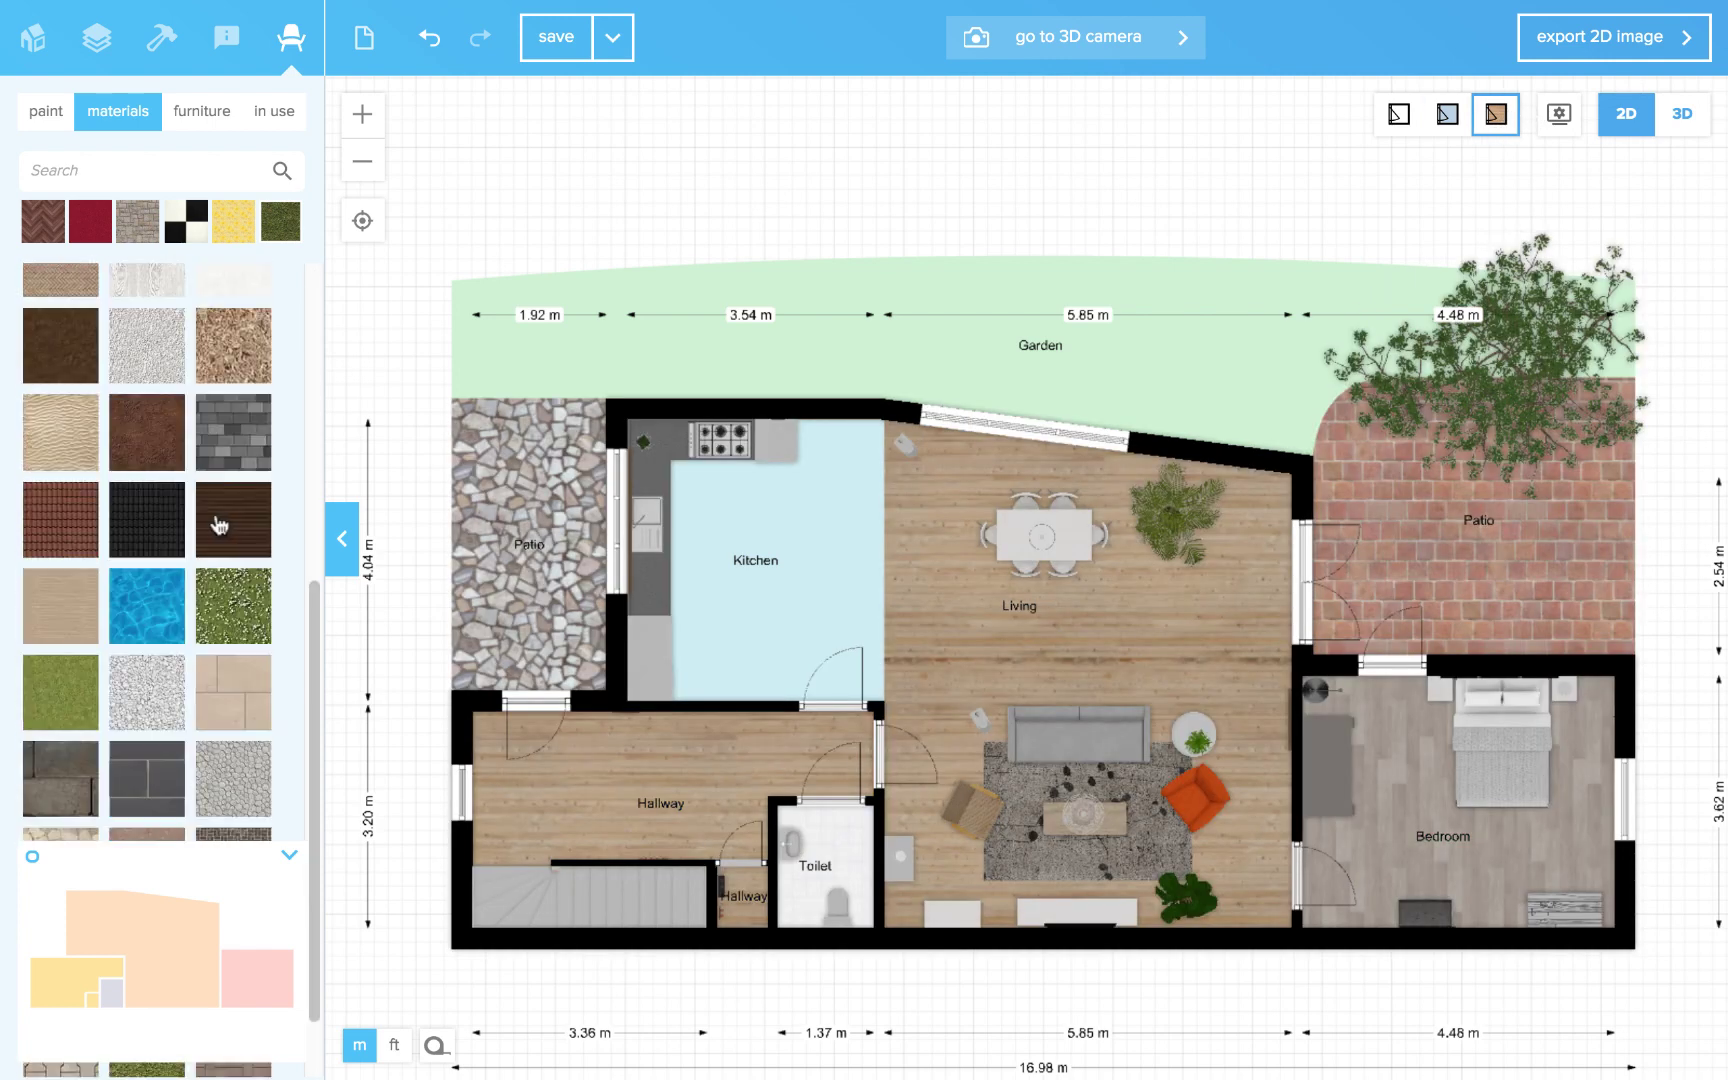
left_click_drag(69, 655, 942, 348)
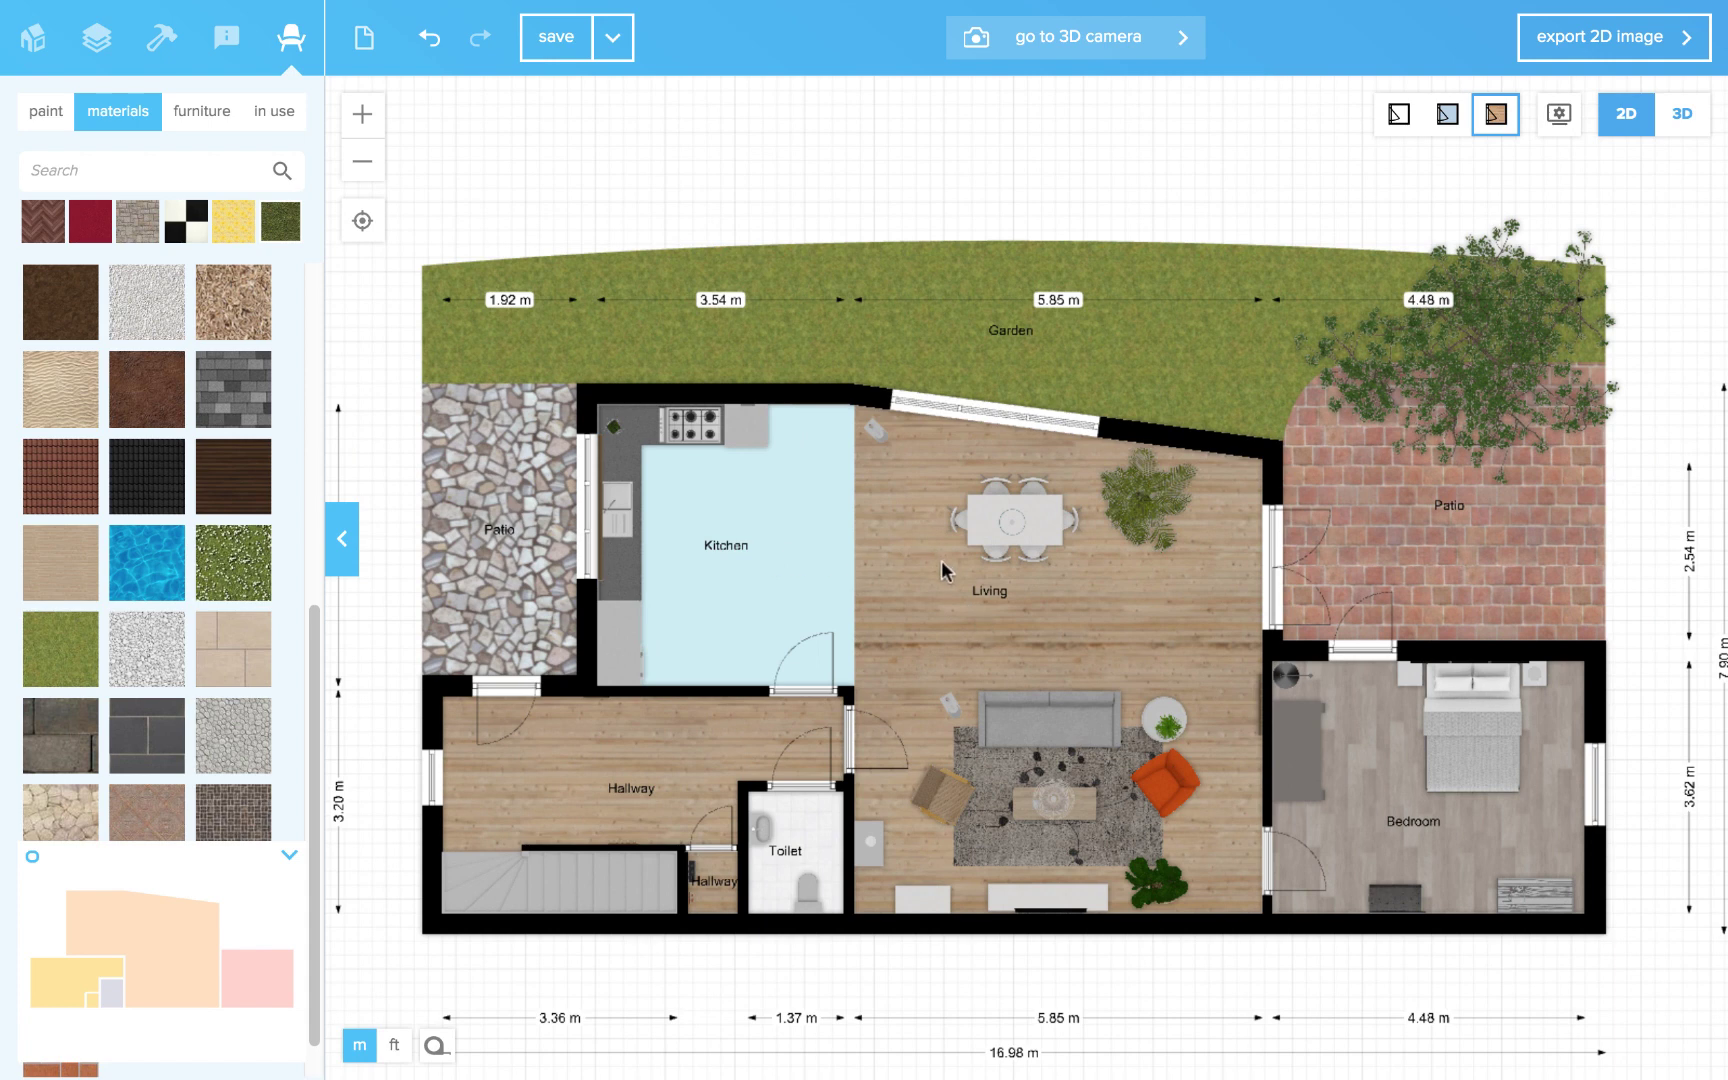
Apply the in-use wood planks bare 0335 material to the Kitchen floor
scroll(954, 535, "up", 1)
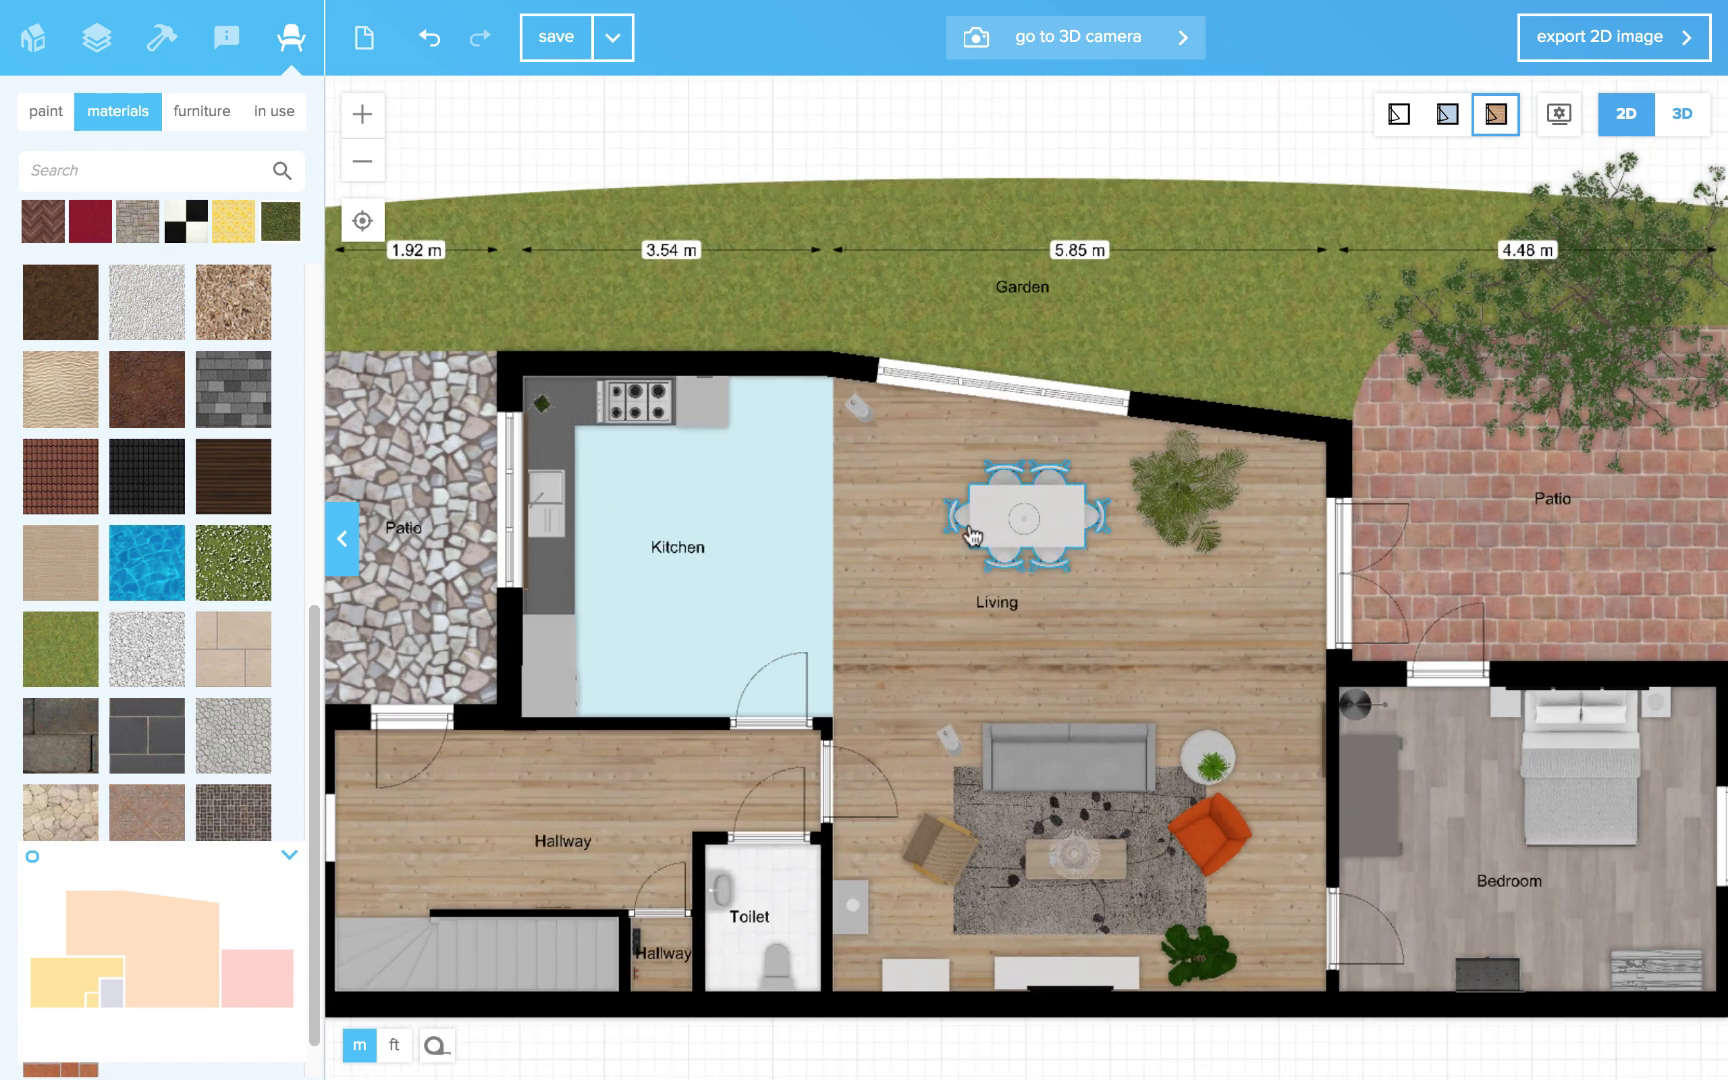
left_click(281, 116)
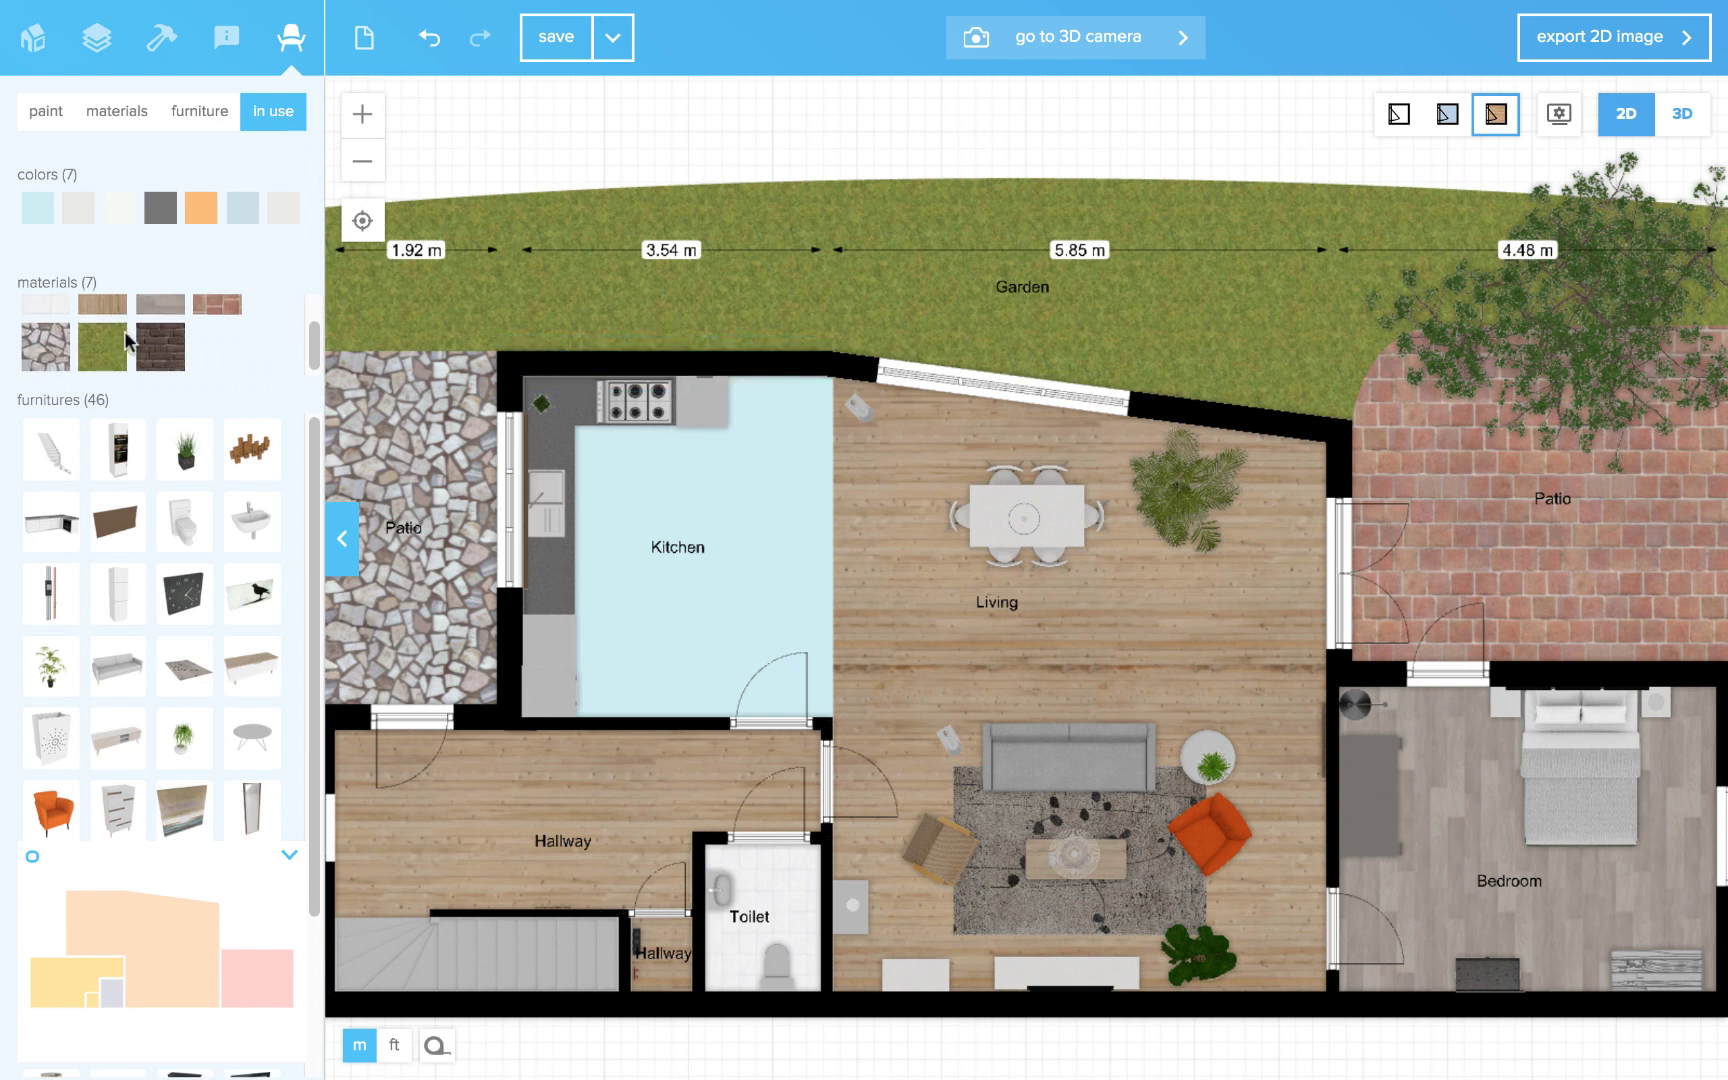
scroll(127, 340, "up", 1)
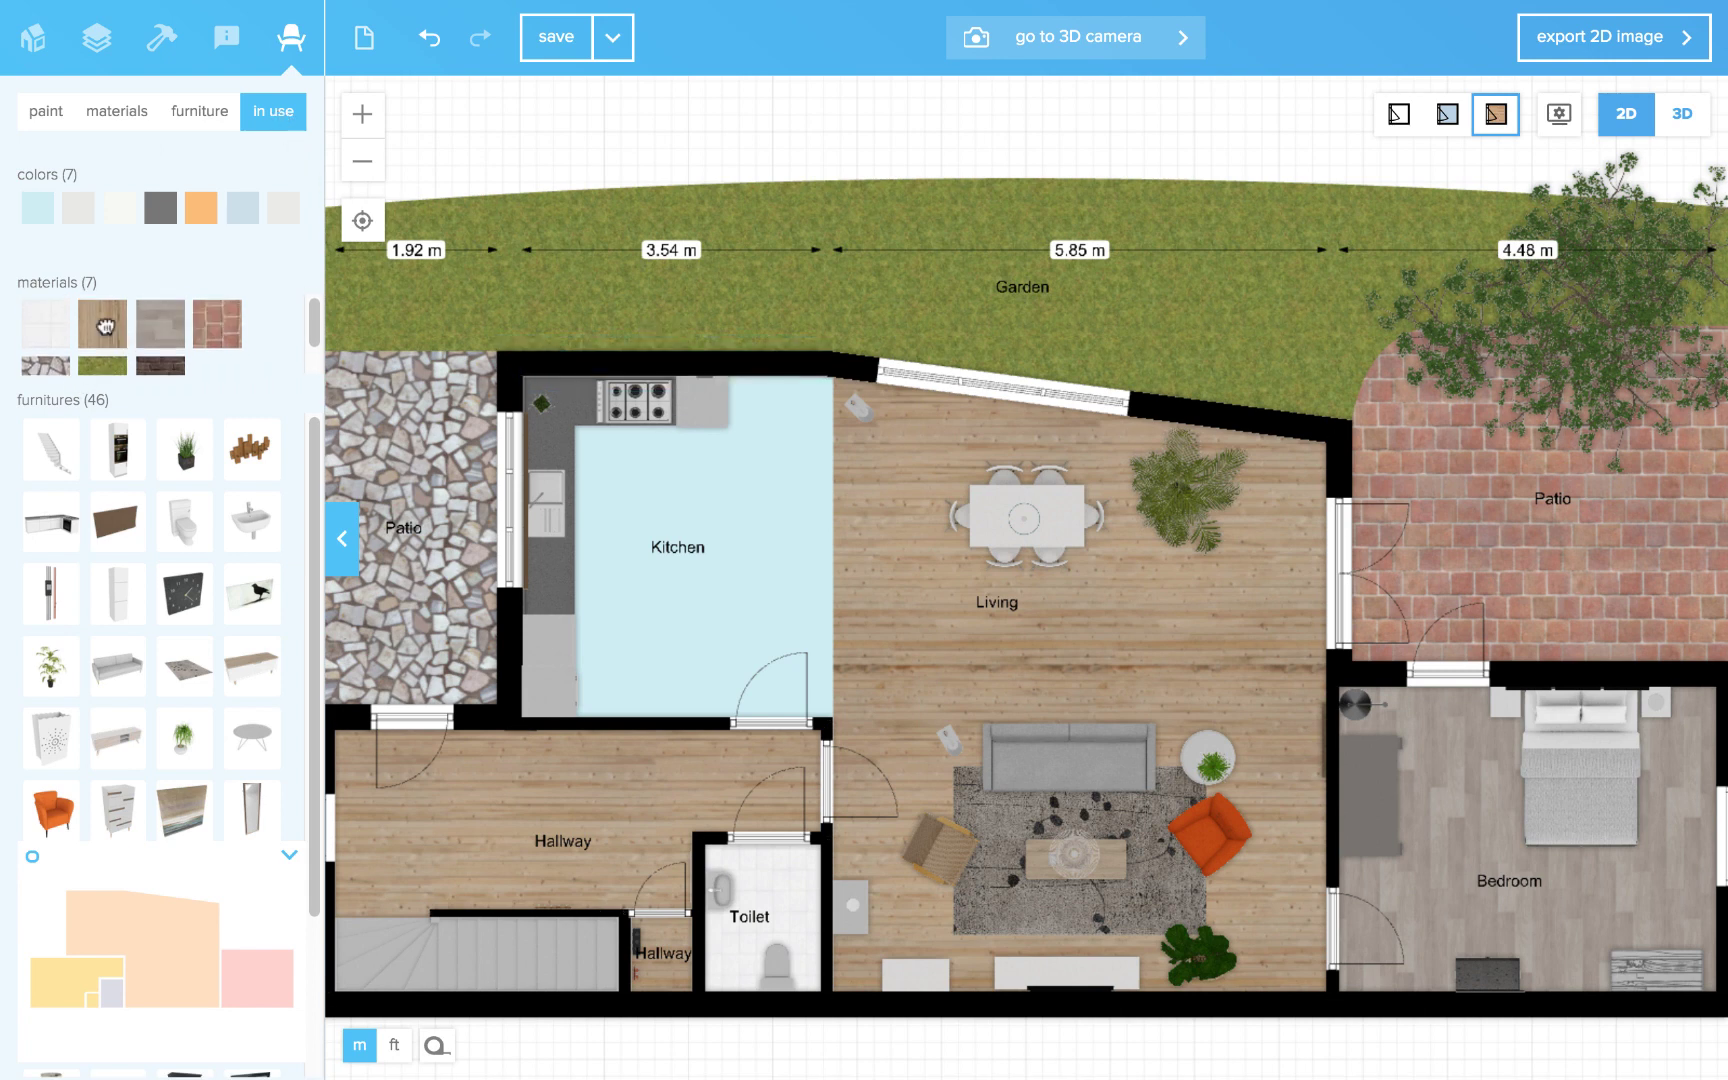
left_click_drag(104, 321, 734, 535)
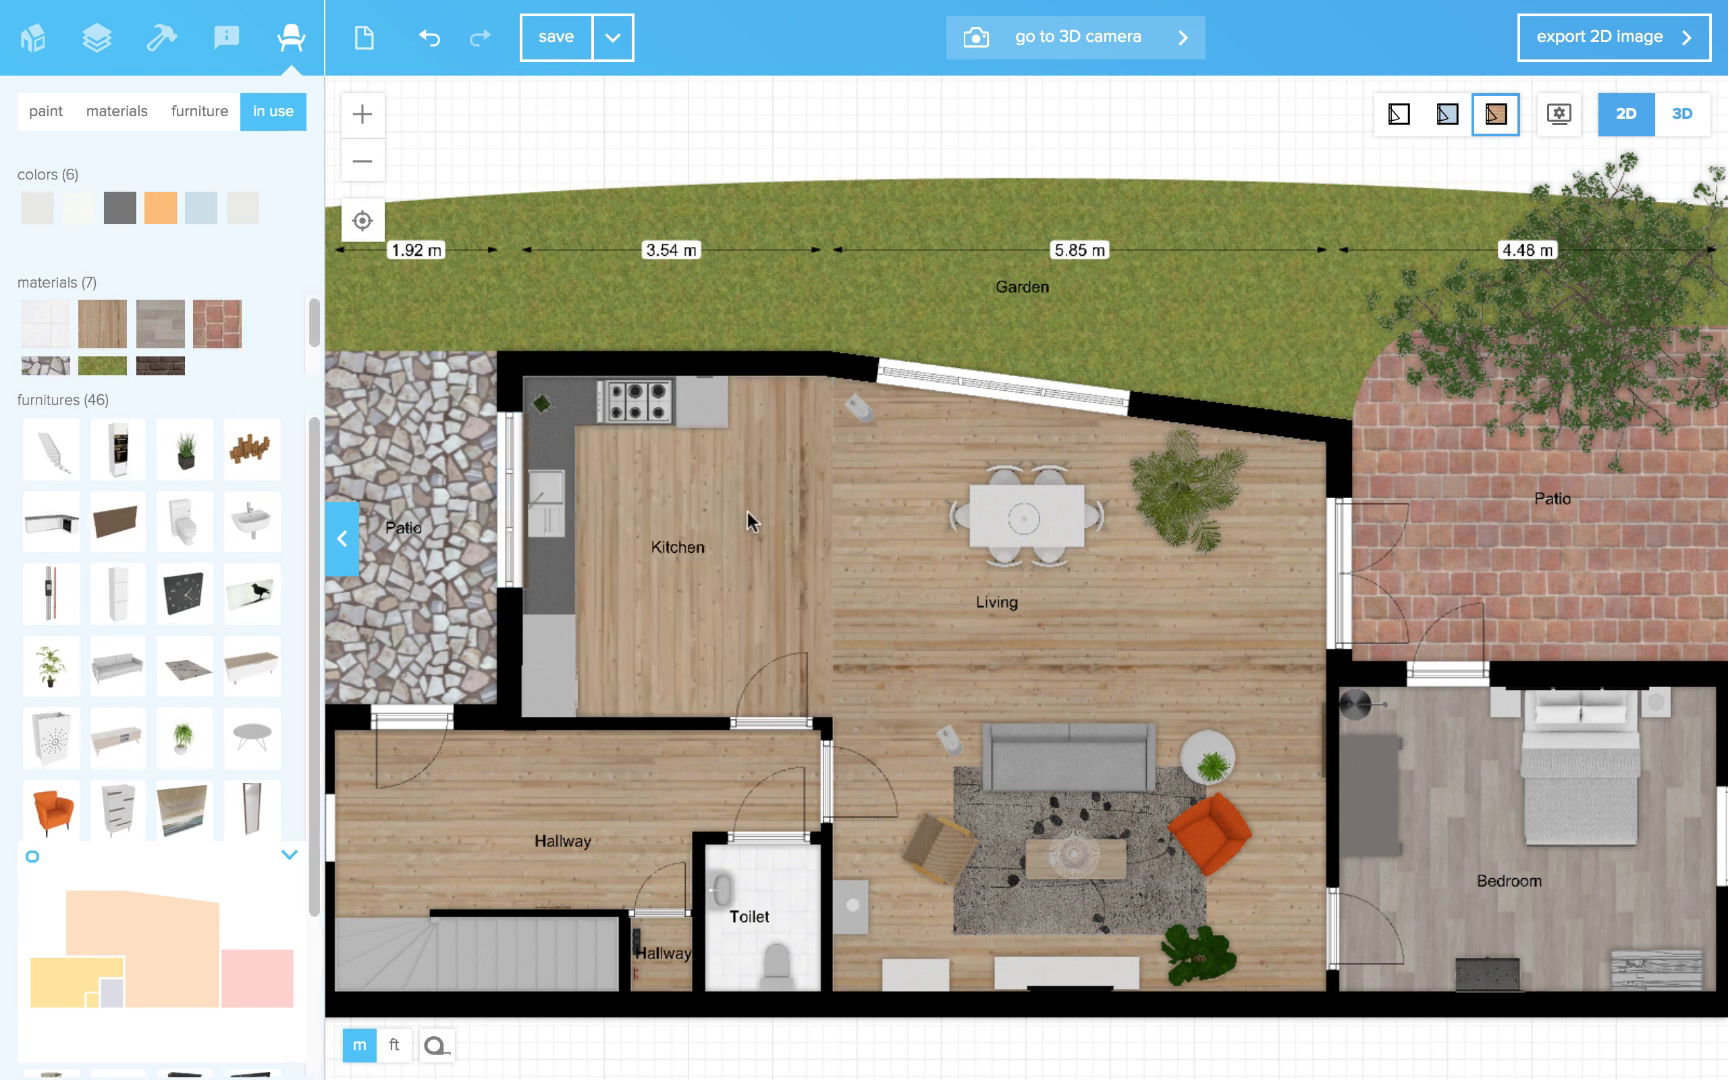
left_click(747, 510)
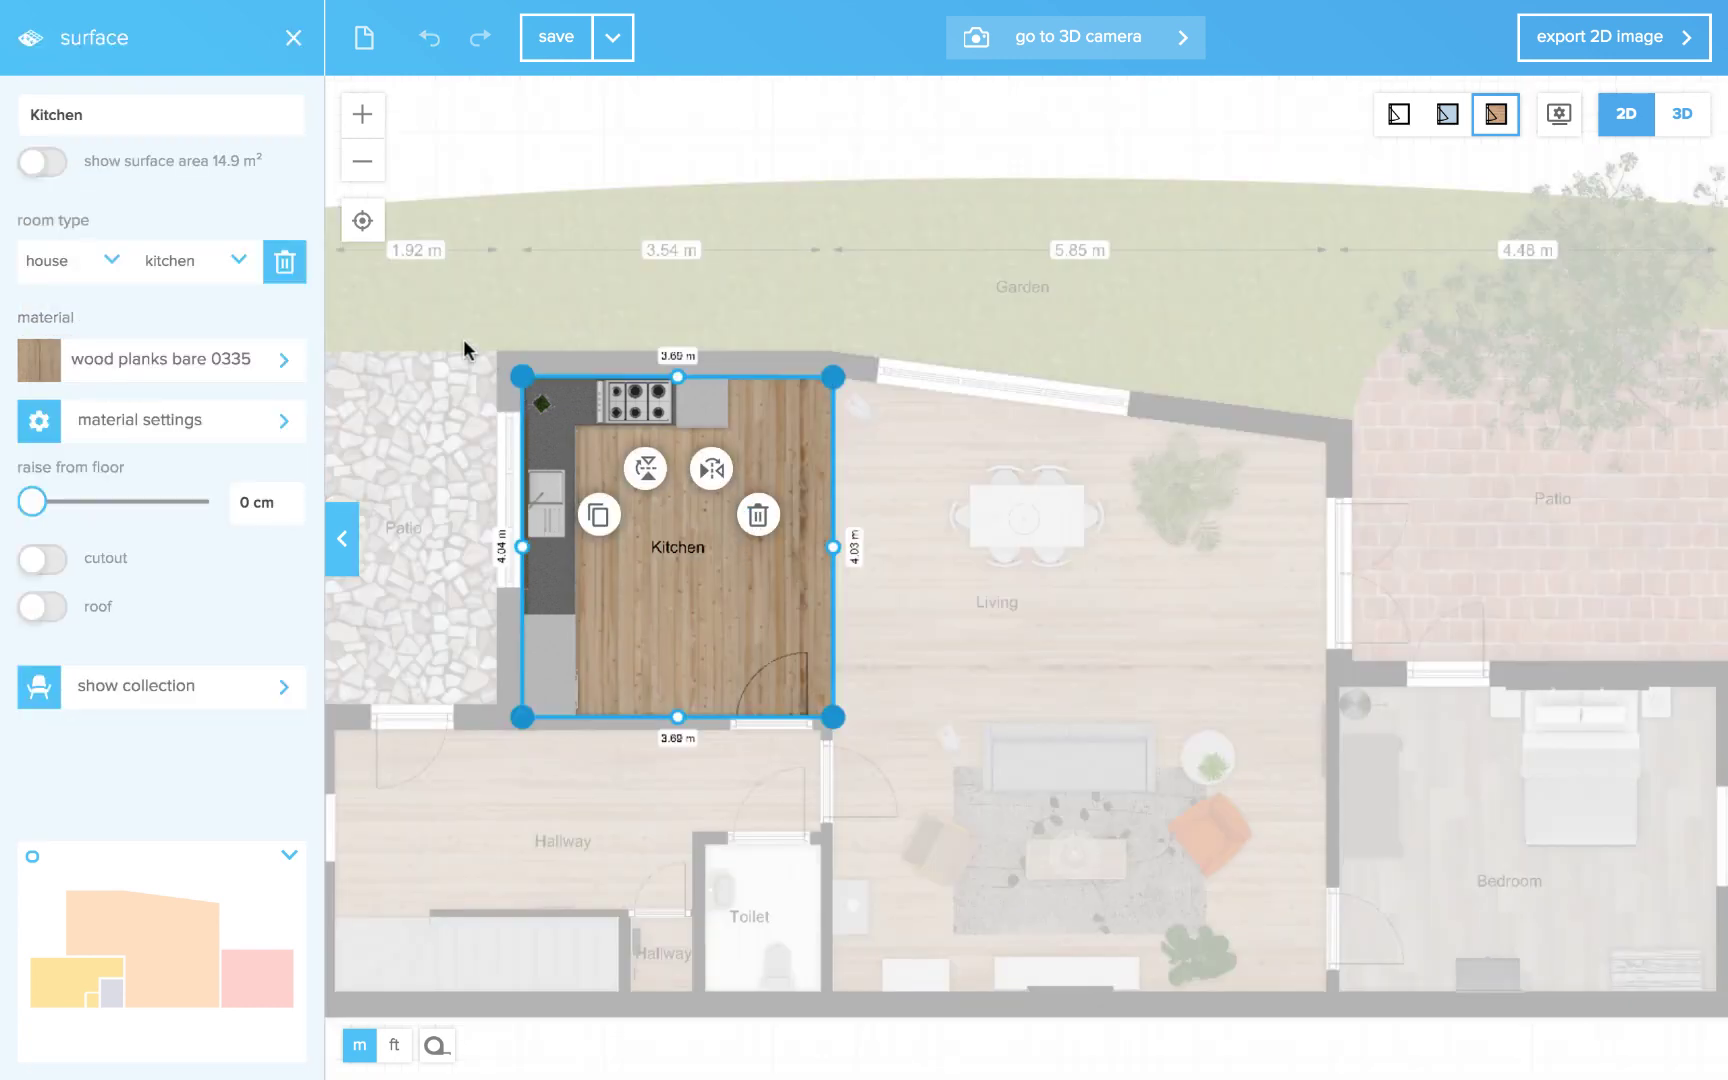
Set the Kitchen floor texture rotation to 90° and shift its horizontal offset
left_click(148, 433)
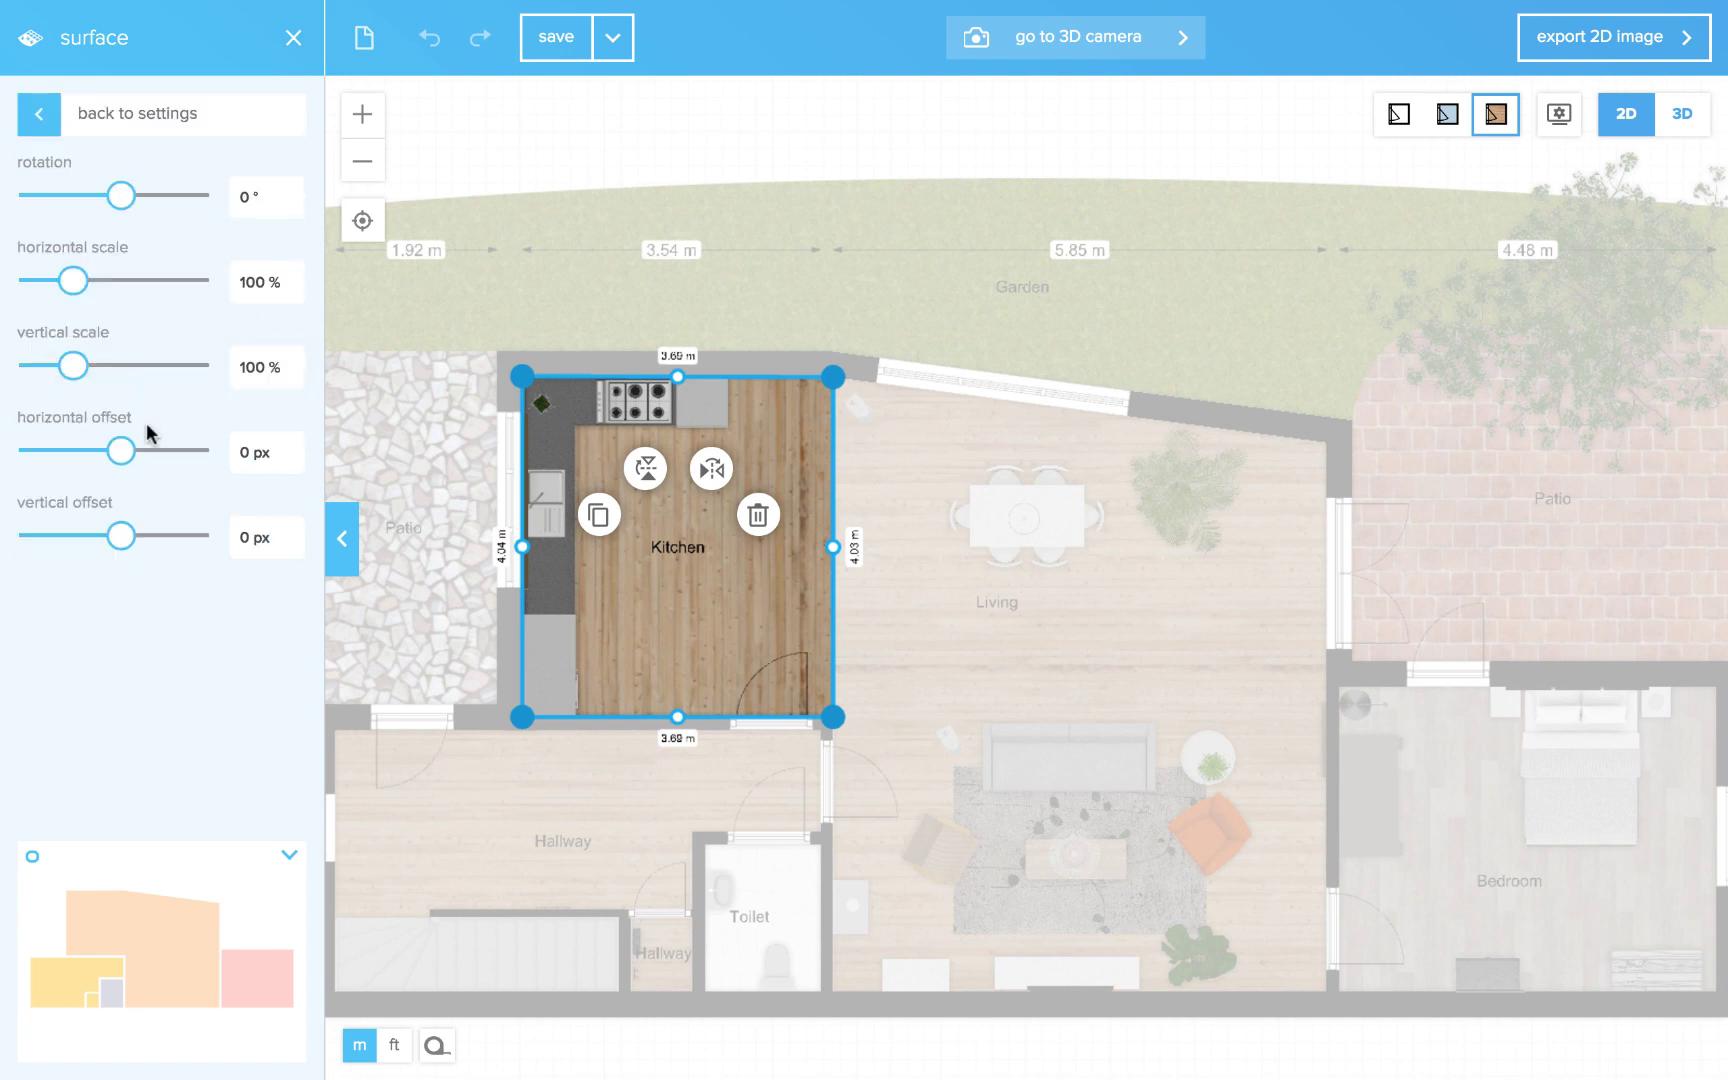
left_click(243, 192)
key("Return")
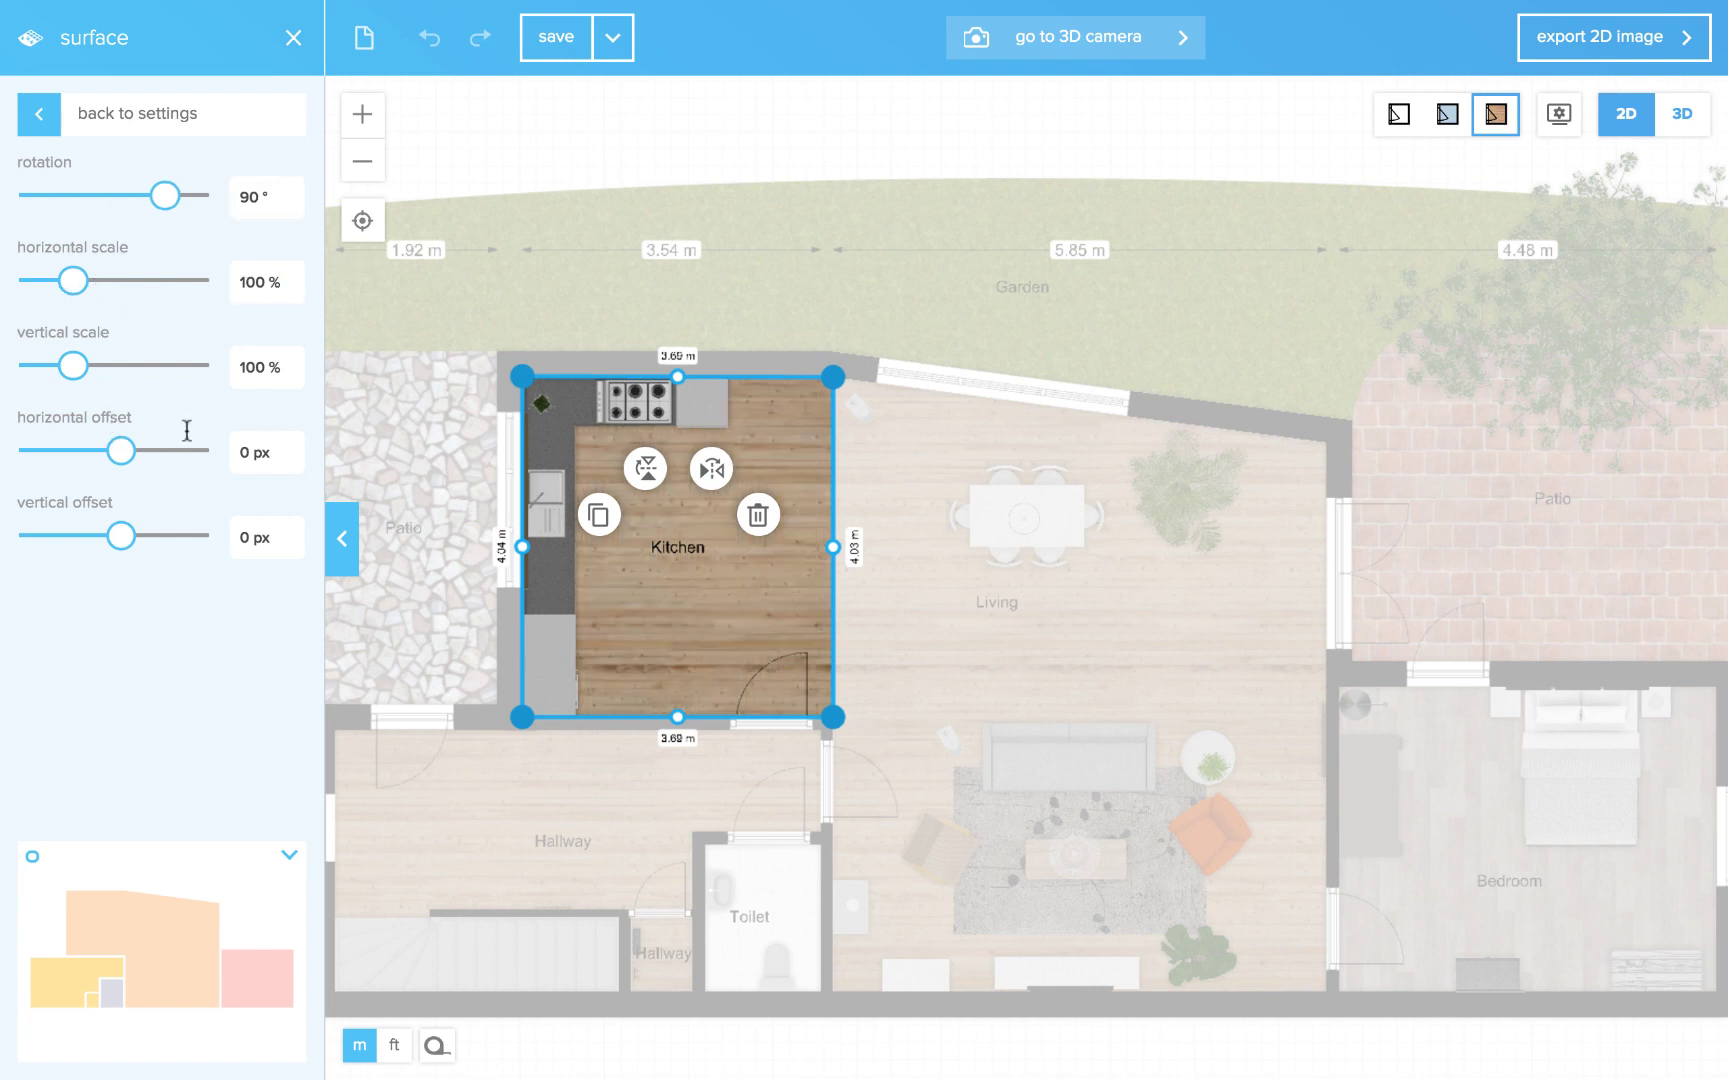
left_click_drag(120, 452, 180, 455)
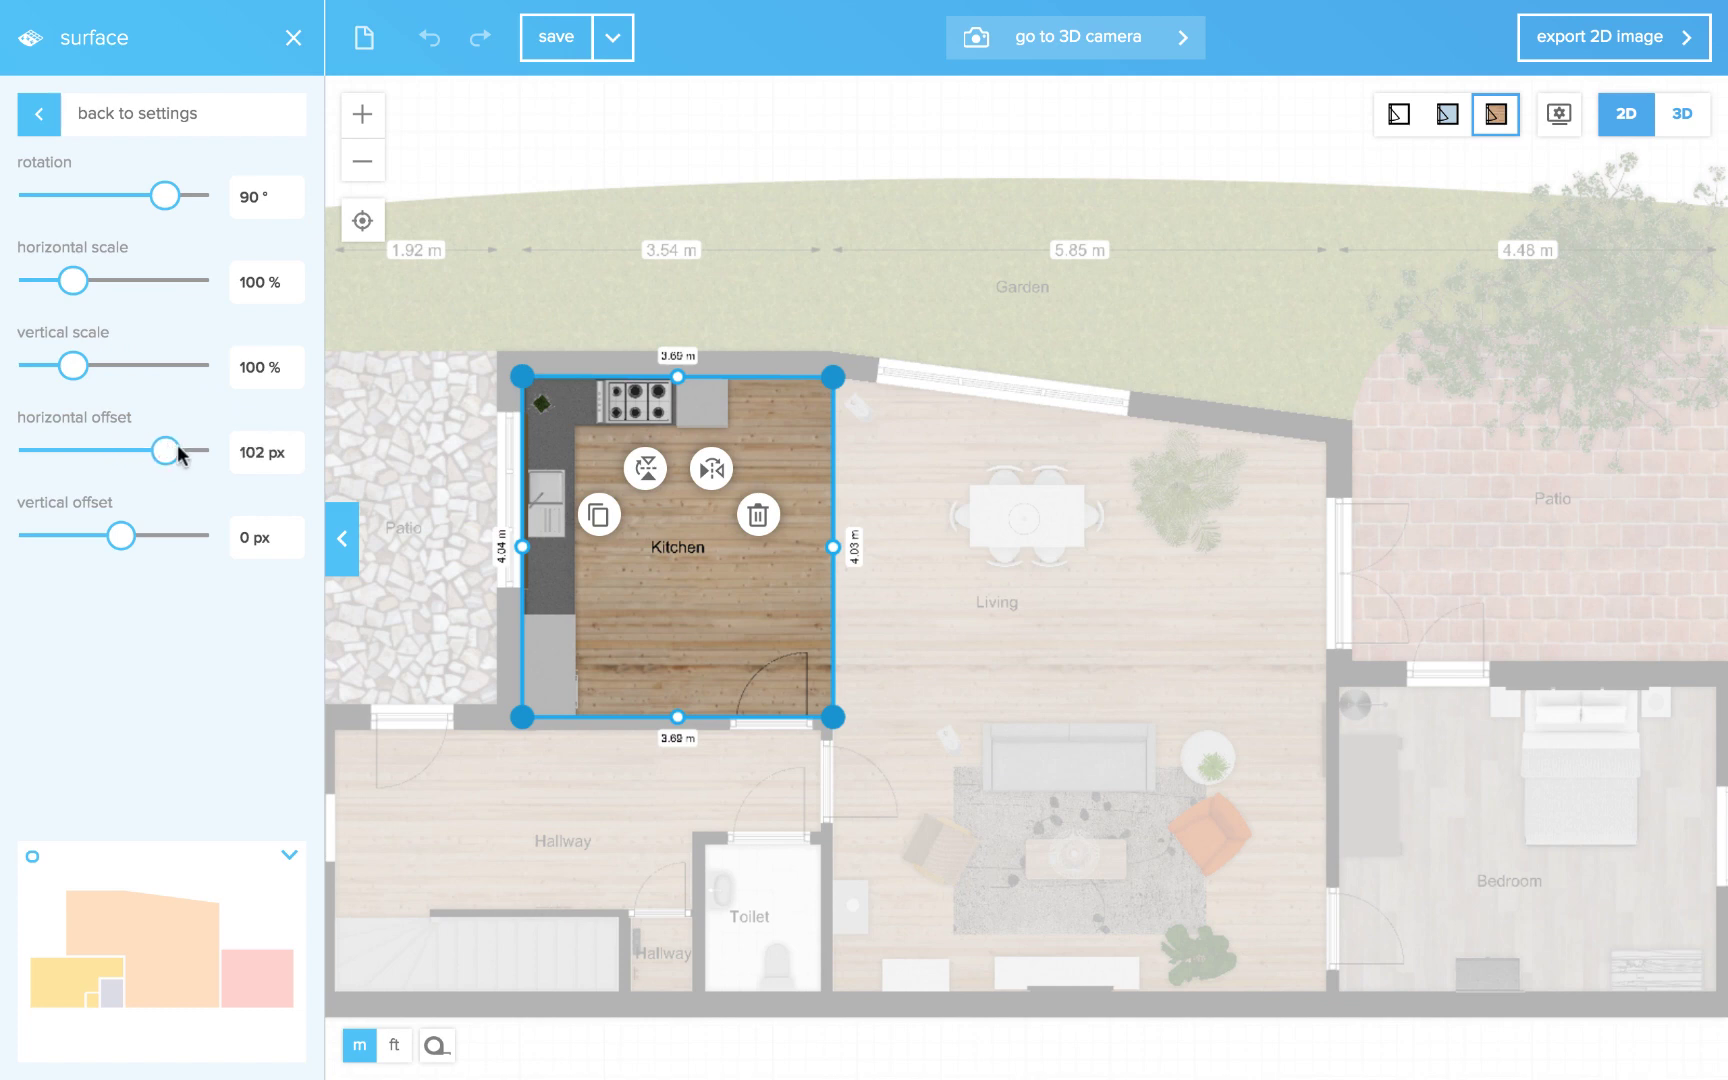
Switch to the 3D view and orbit to look down on the house from above
left_click(694, 85)
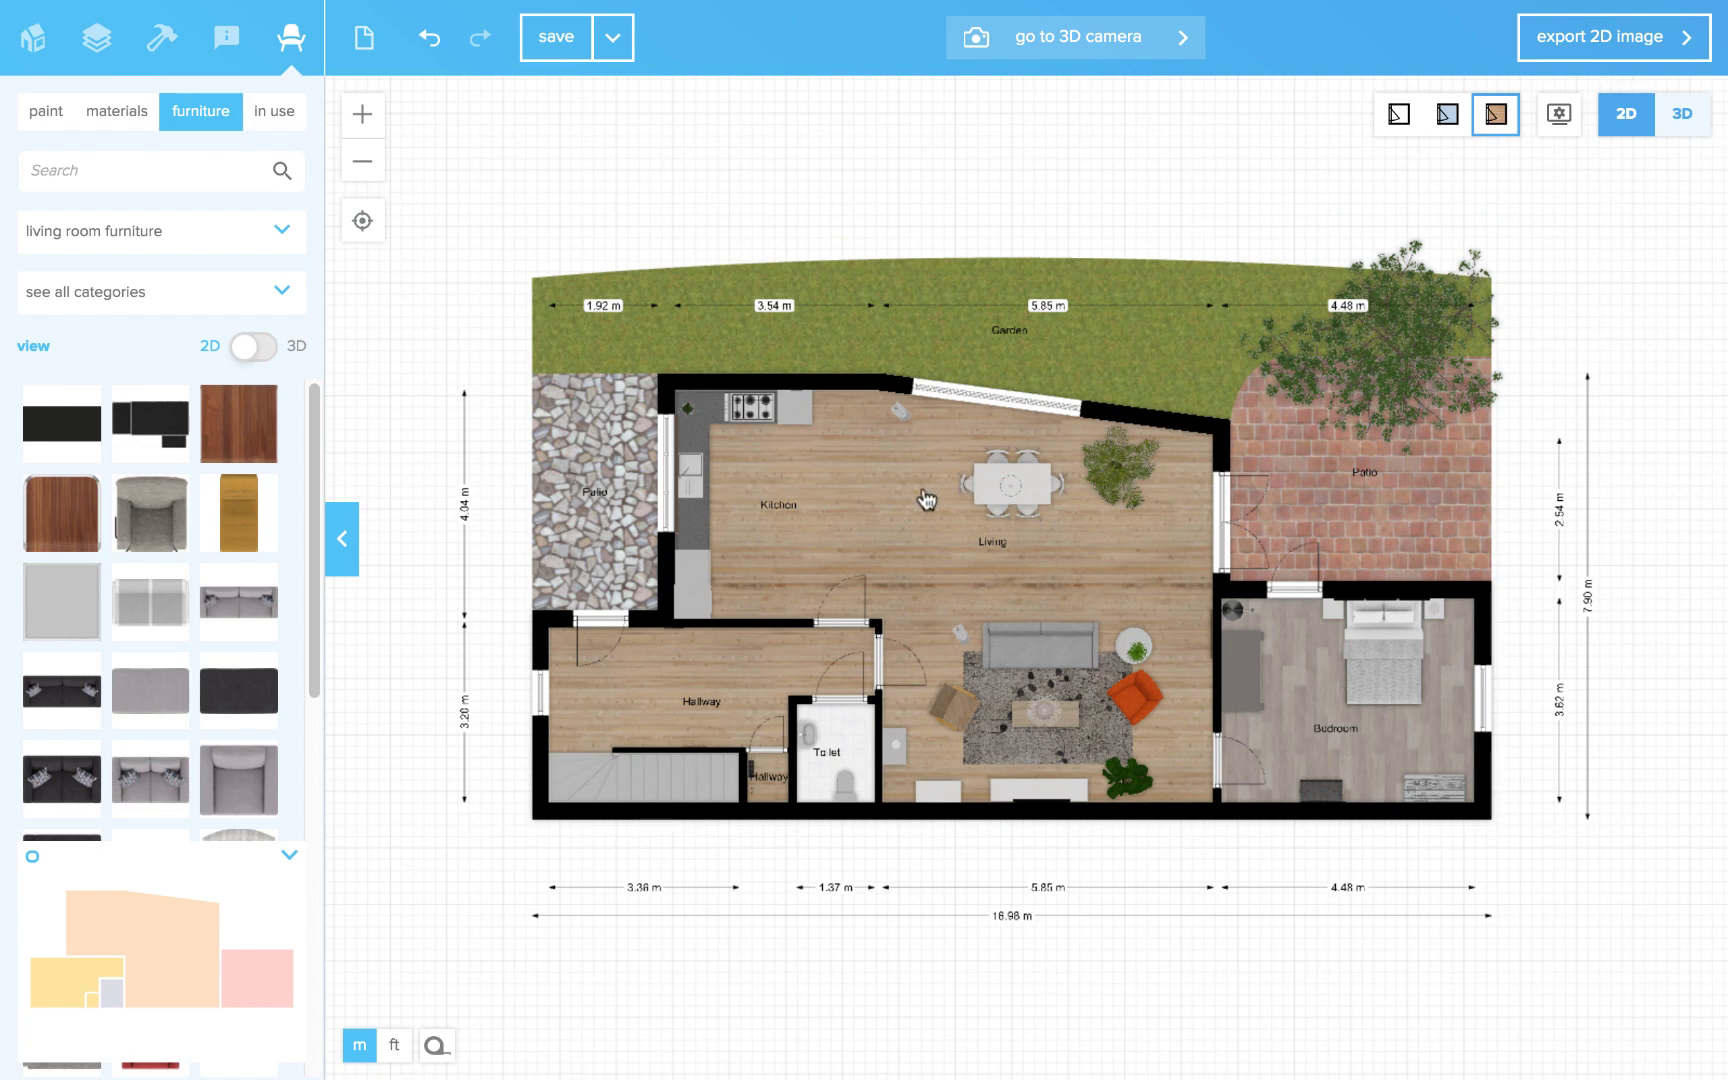
key("3")
left_click_drag(937, 672, 1197, 632)
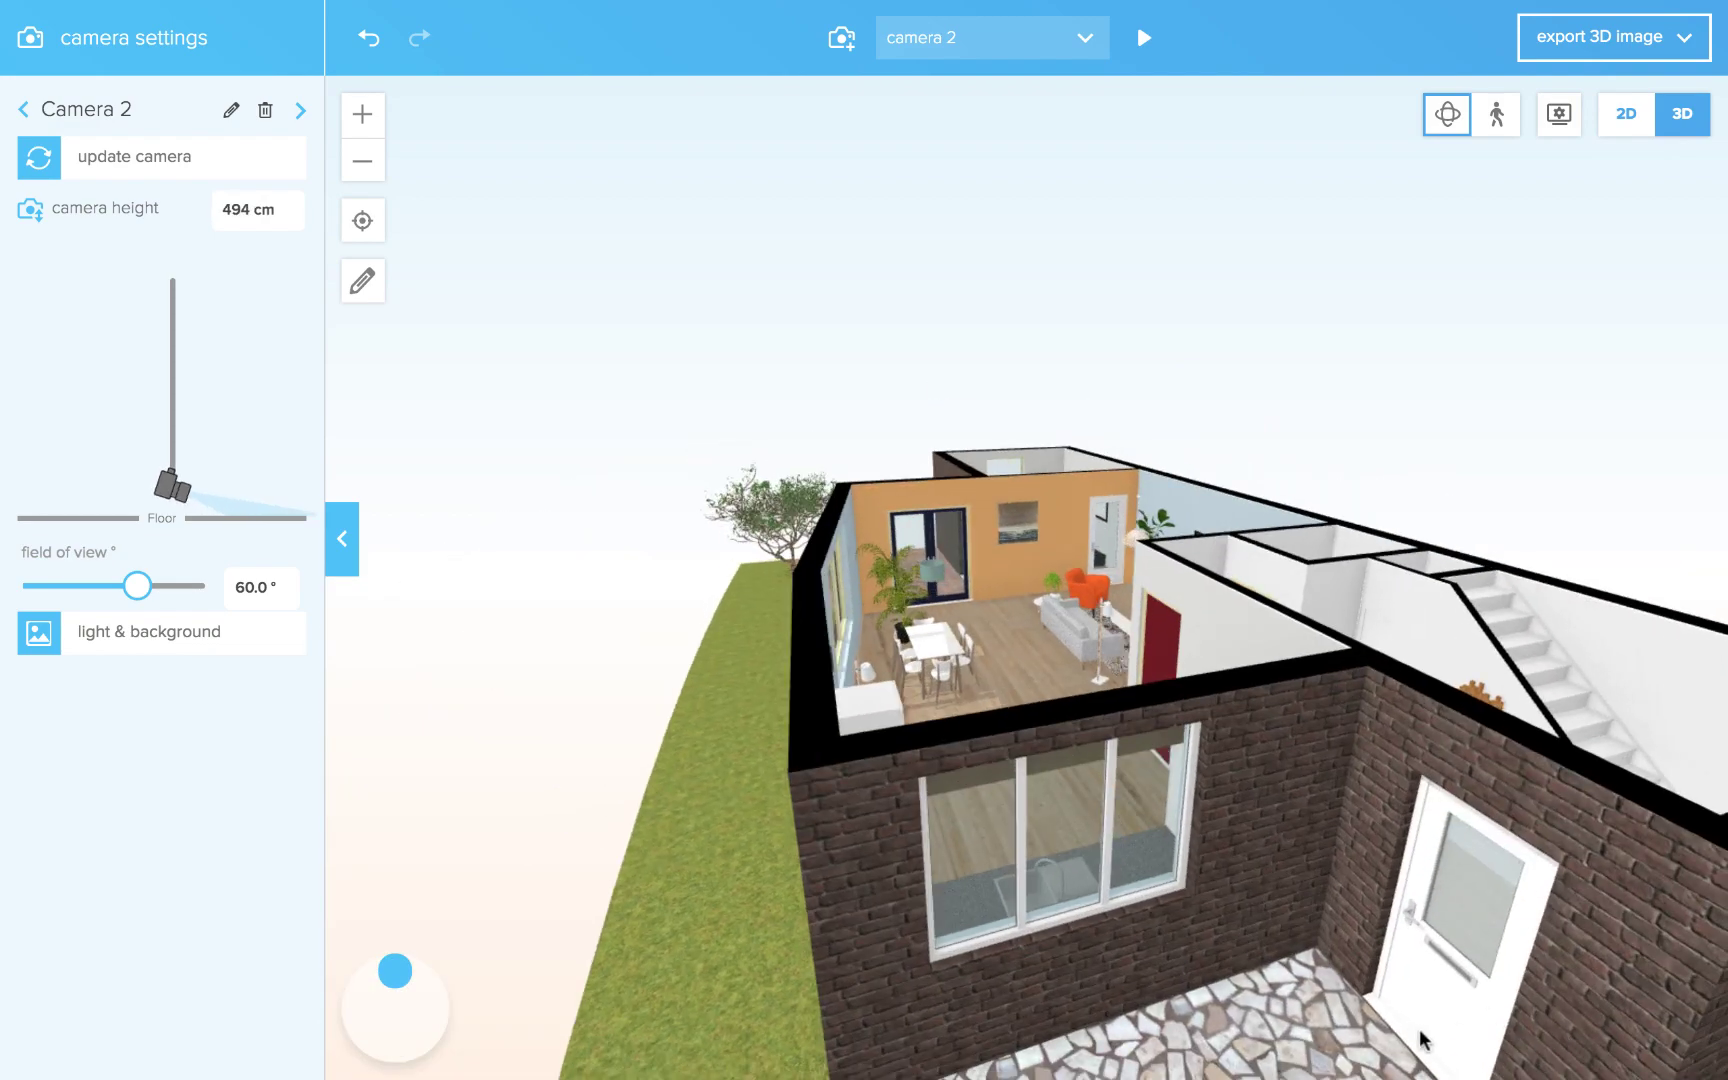